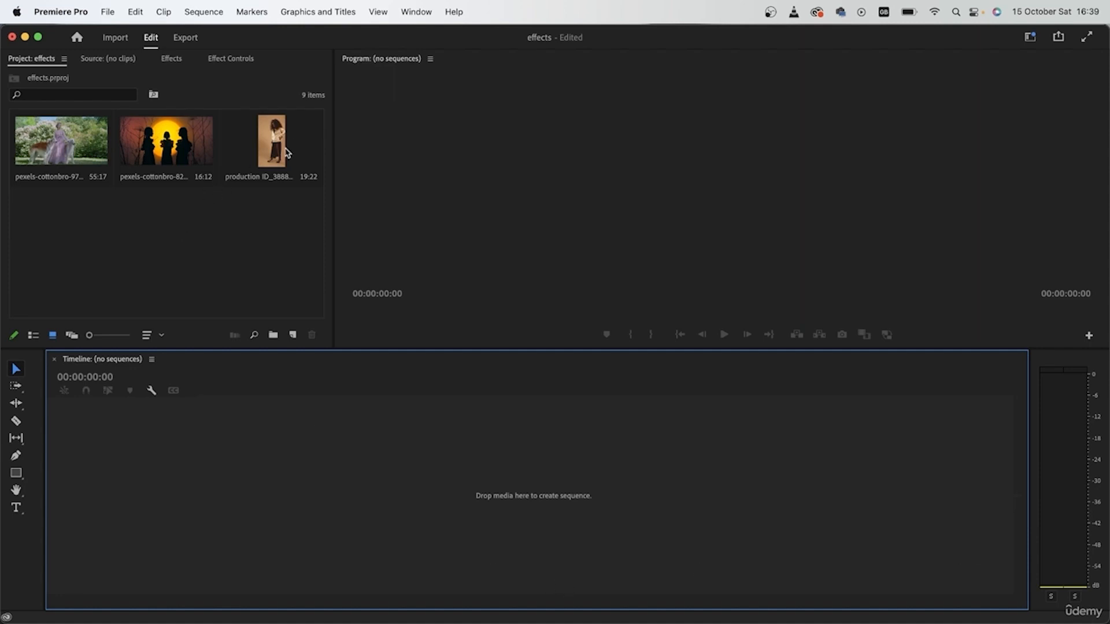
Step: Create a sequence from the production ID_3888264 clip and duplicate the clip onto track V2 at the start
{"action": "left_click_drag", "start_coordinate": [271, 148], "coordinate": [123, 471]}
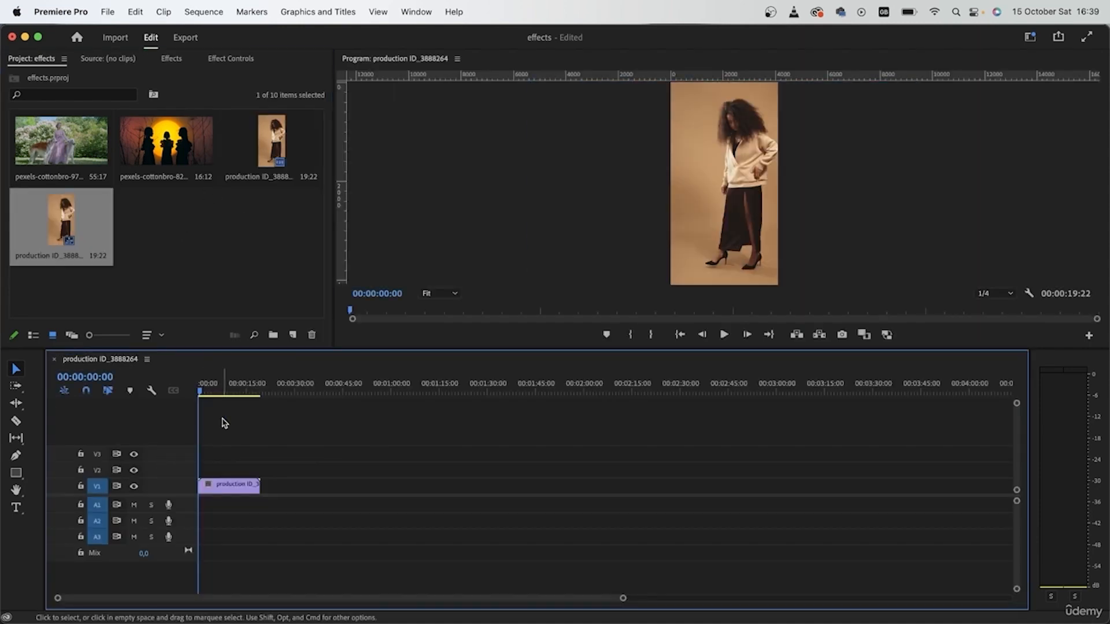
{"action": "left_click_drag", "start_coordinate": [203, 389], "coordinate": [234, 393]}
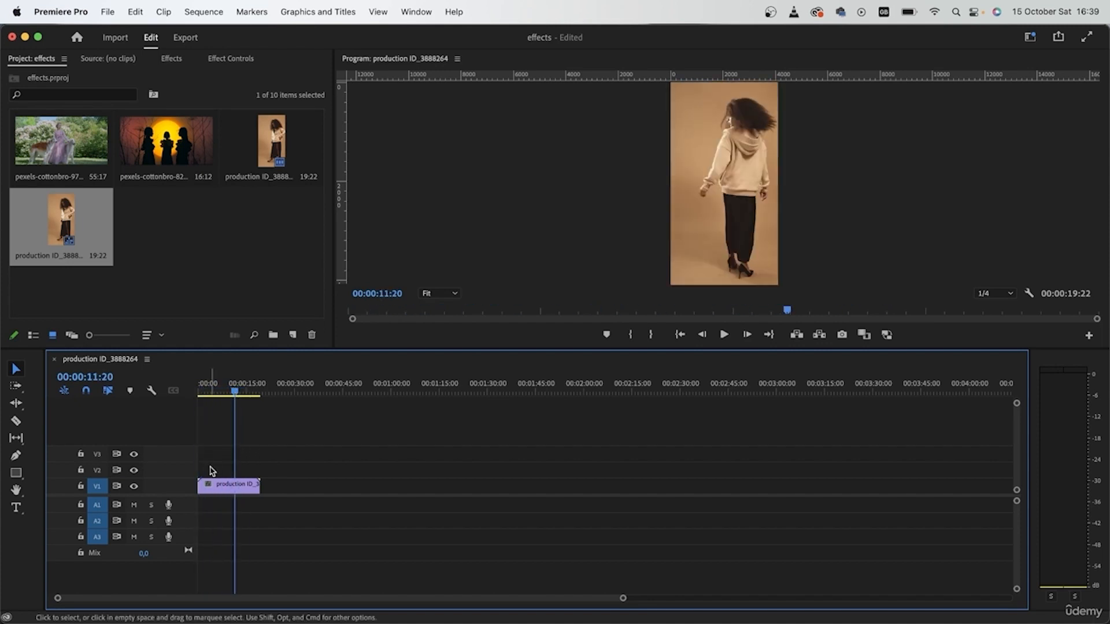
{"action": "key", "text": "Home"}
{"action": "left_click_drag", "start_coordinate": [223, 484], "coordinate": [220, 467]}
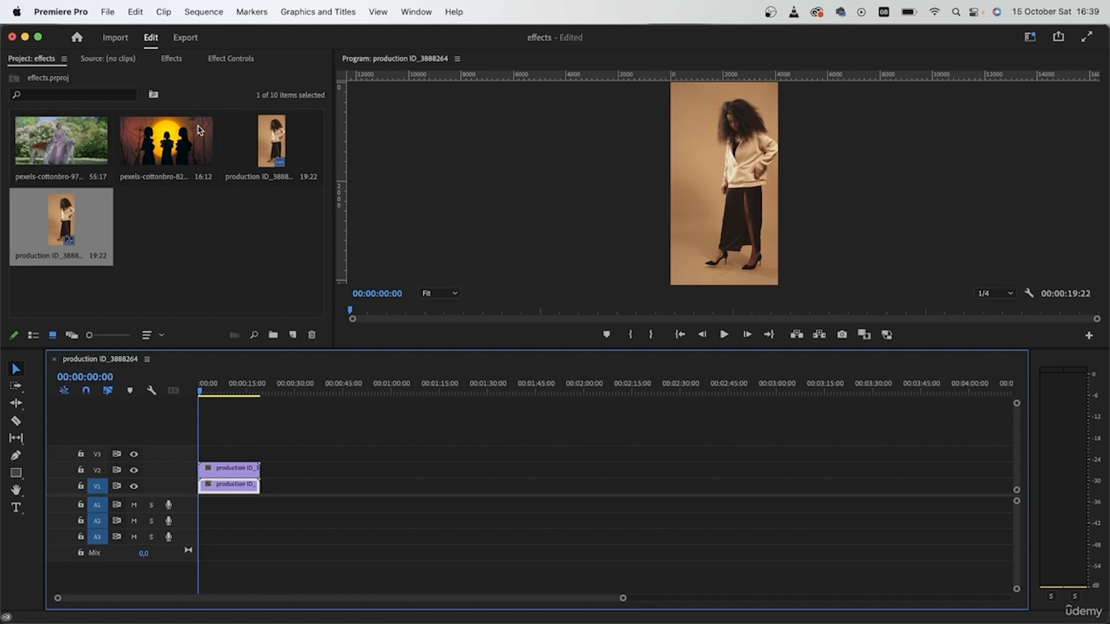
Step: Search the effects for "grad" and apply 4-Color Gradient to the clip on V2
{"action": "left_click", "coordinate": [173, 59]}
{"action": "left_click", "coordinate": [122, 79]}
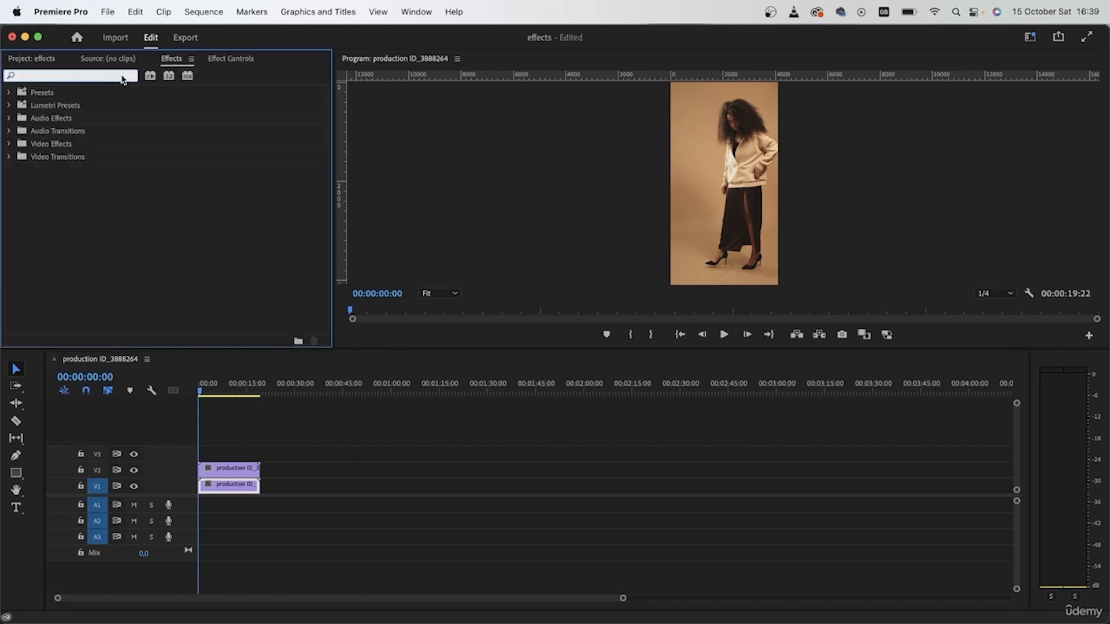
{"action": "type", "text": "grad"}
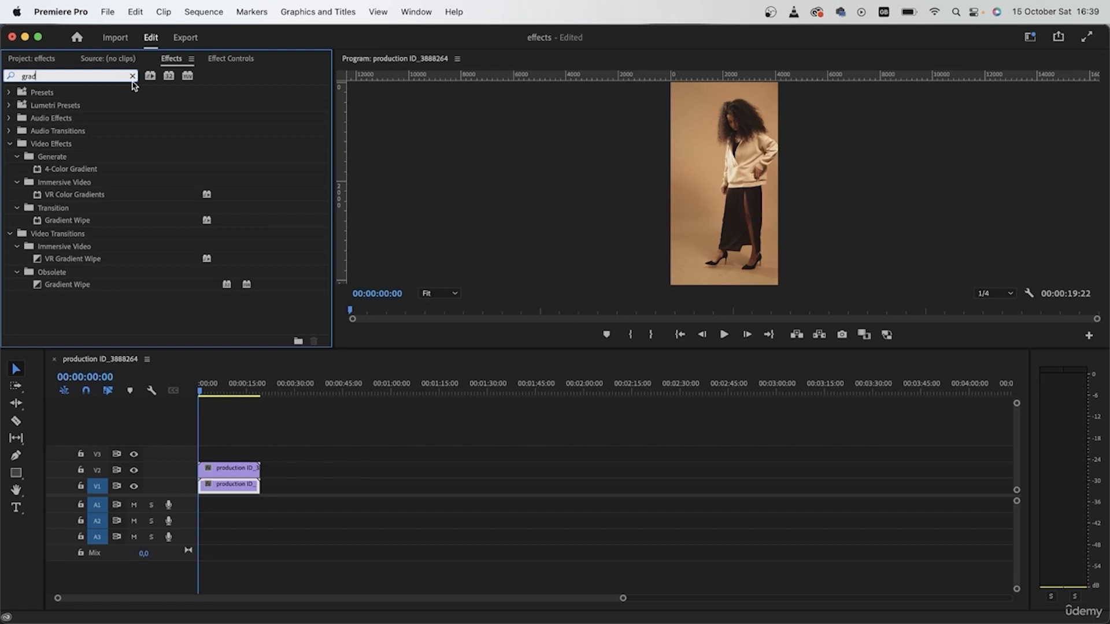
{"action": "left_click", "coordinate": [36, 170]}
{"action": "left_click_drag", "start_coordinate": [52, 168], "coordinate": [244, 466]}
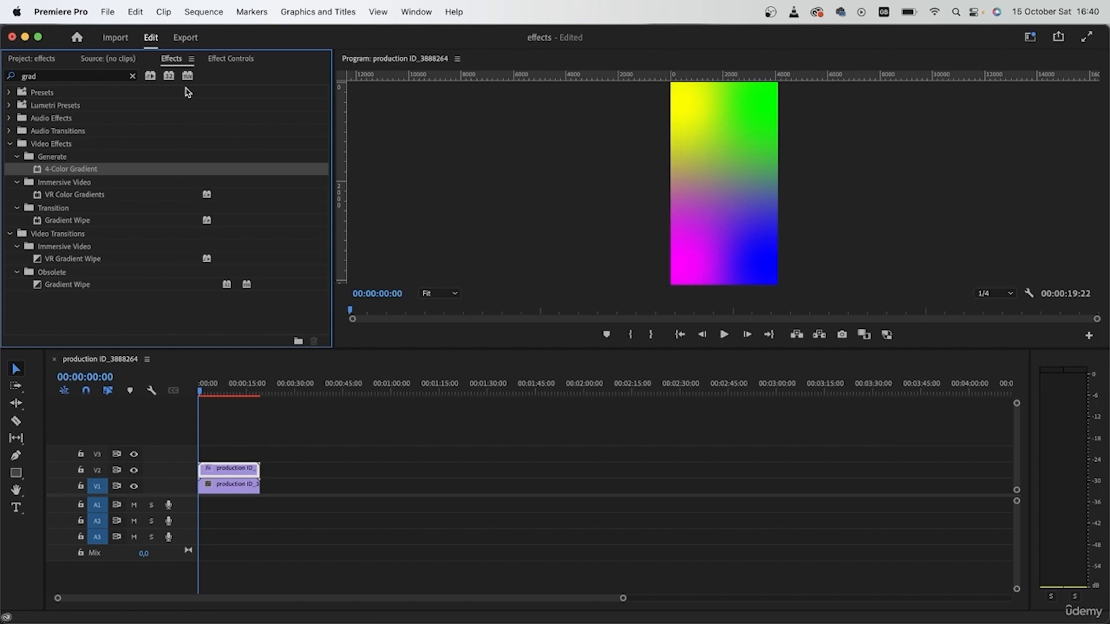
Step: Change the gradient's Color 1 to orange FF7F00
{"action": "left_click", "coordinate": [257, 58]}
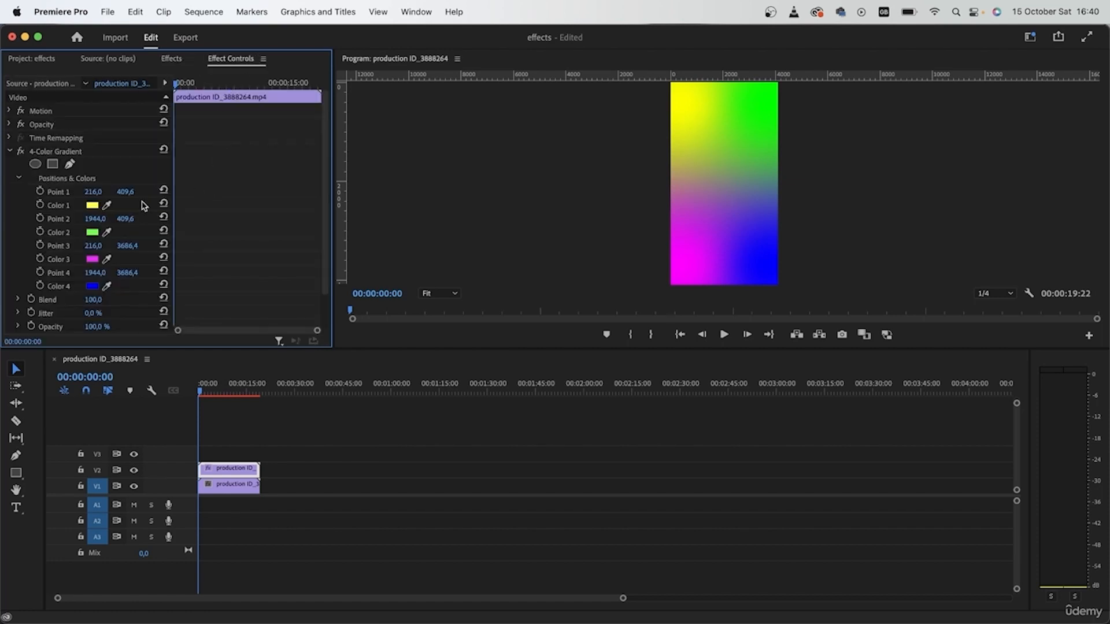
{"action": "left_click", "coordinate": [92, 206]}
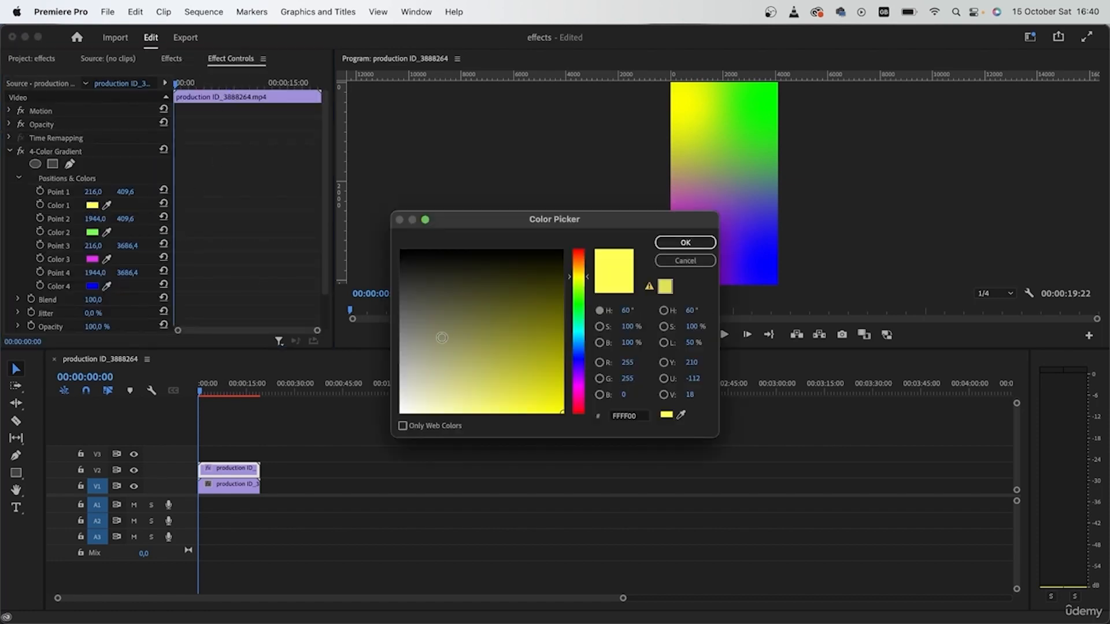
{"action": "left_click", "coordinate": [592, 256]}
{"action": "left_click_drag", "start_coordinate": [592, 255], "coordinate": [592, 252]}
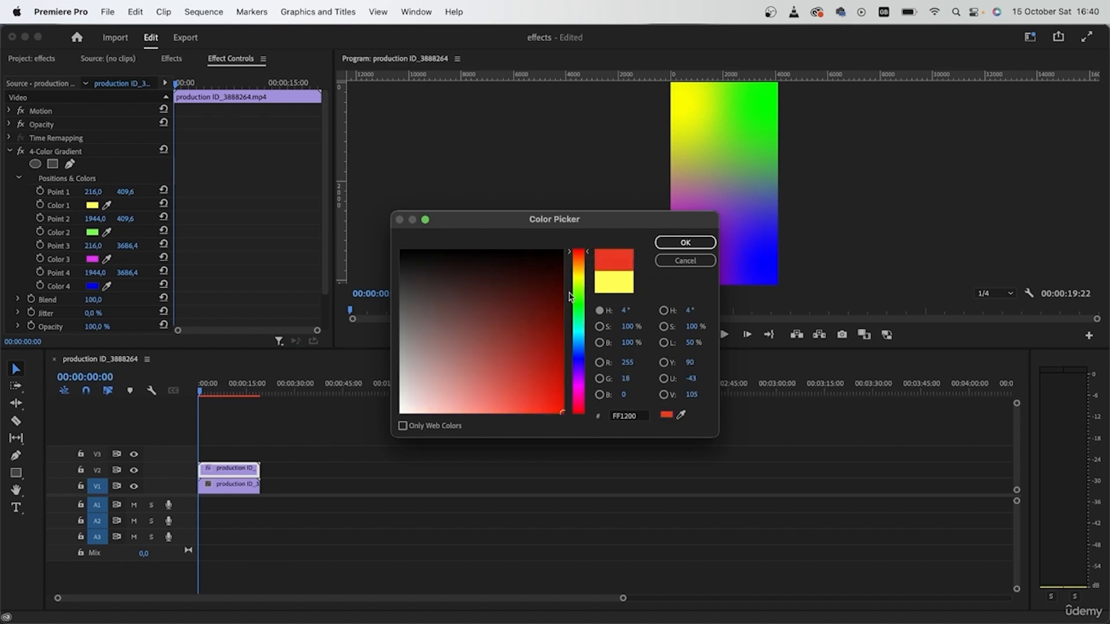
{"action": "left_click", "coordinate": [582, 267]}
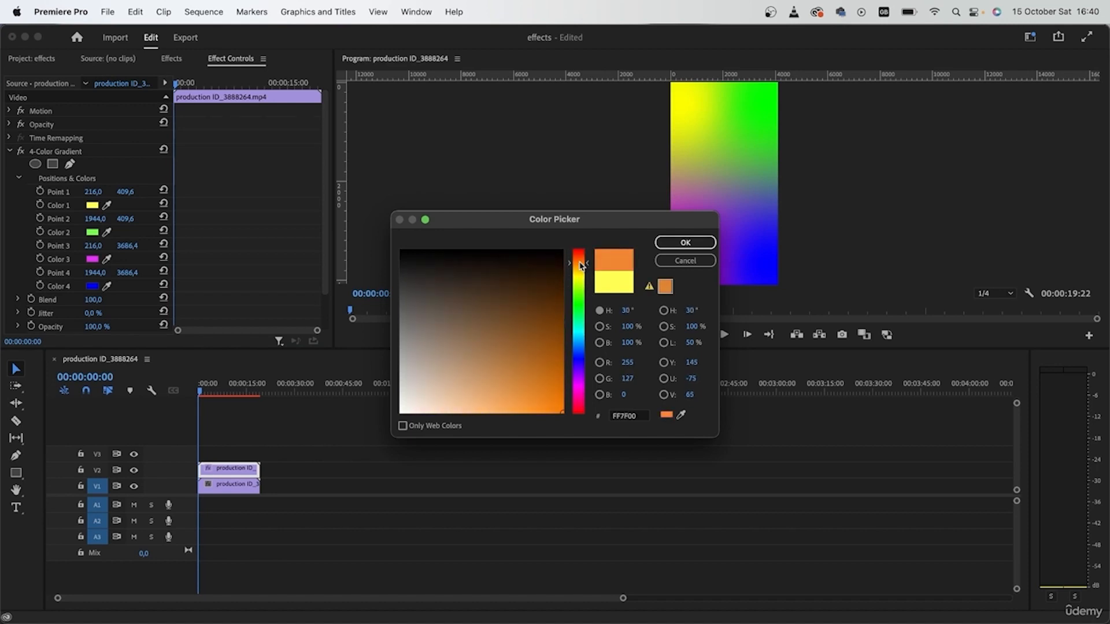
{"action": "left_click", "coordinate": [685, 242]}
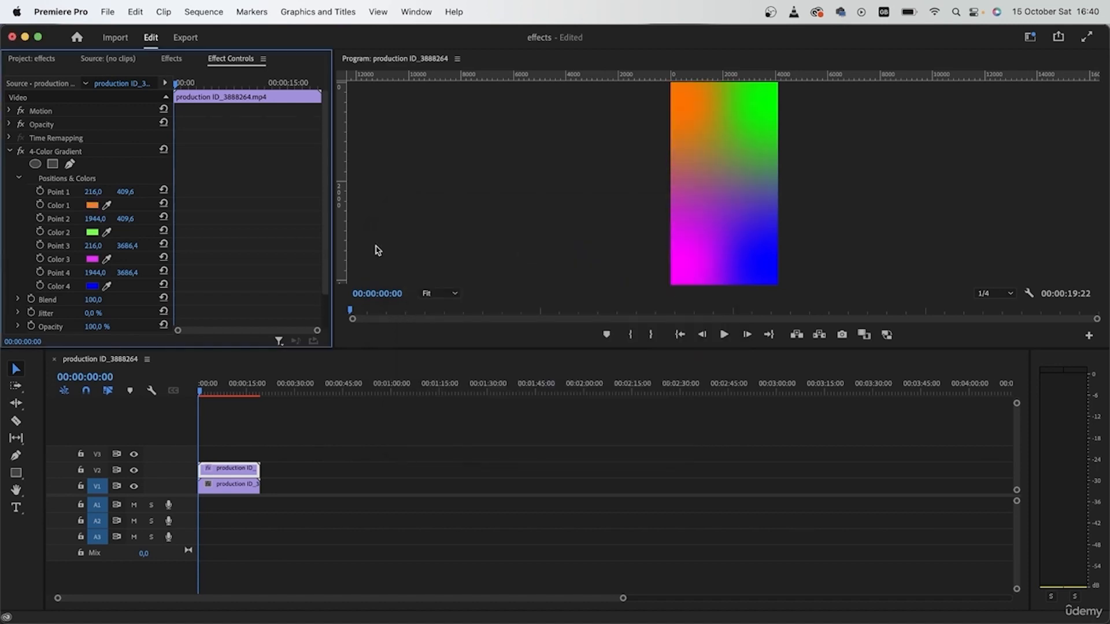
Step: Change the gradient's Color 2 to magenta F200FF
{"action": "left_click", "coordinate": [92, 232]}
{"action": "left_click_drag", "start_coordinate": [578, 407], "coordinate": [586, 388]}
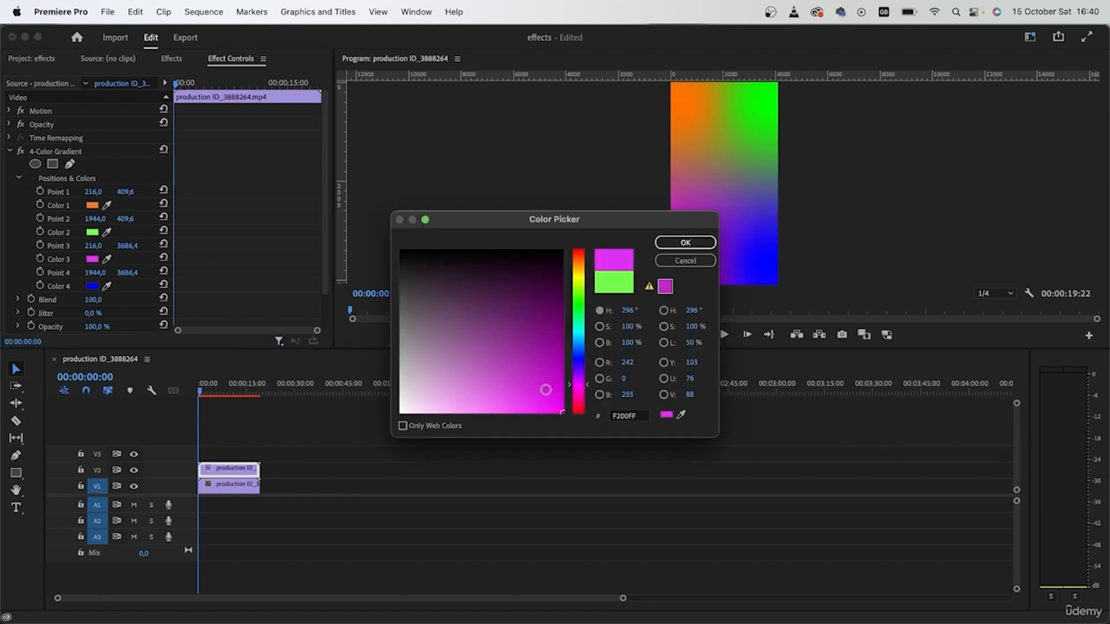
{"action": "left_click", "coordinate": [668, 242]}
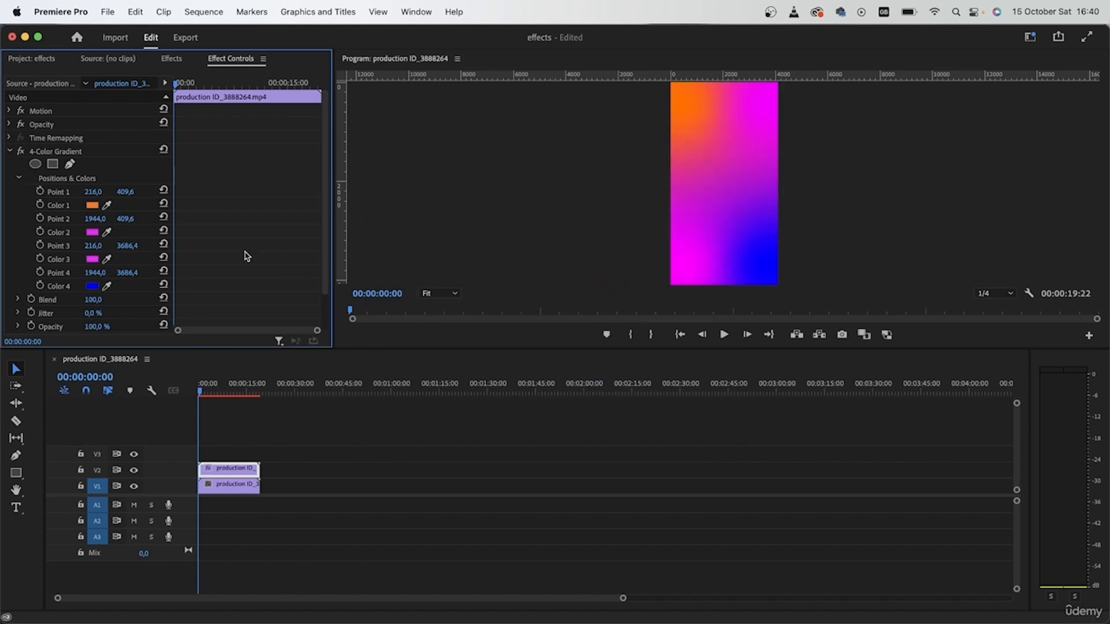
Step: Change the gradient's Color 3 to blue
{"action": "left_click", "coordinate": [92, 259]}
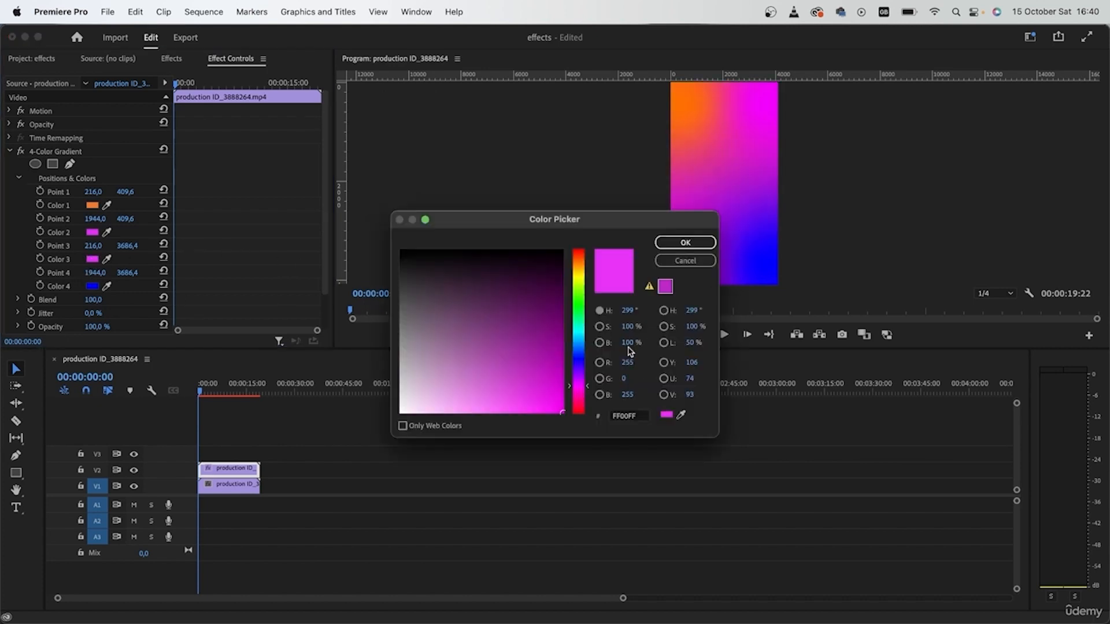
{"action": "left_click", "coordinate": [581, 361]}
{"action": "left_click", "coordinate": [688, 242]}
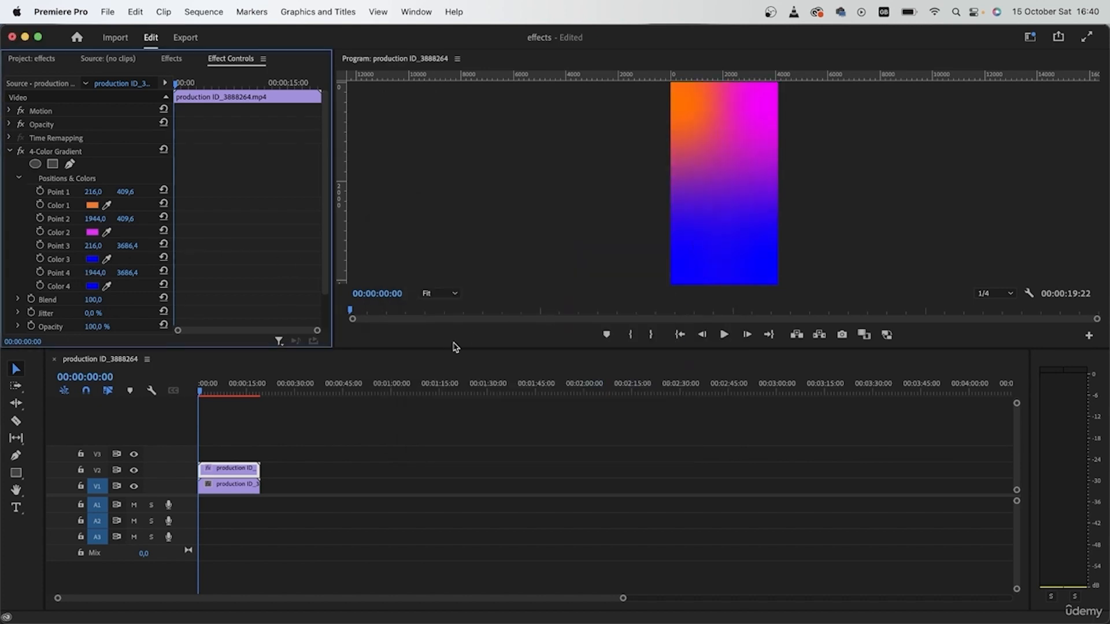
Step: Change the gradient's Color 4 to light blue
{"action": "left_click", "coordinate": [92, 286]}
{"action": "left_click_drag", "start_coordinate": [574, 301], "coordinate": [574, 345]}
{"action": "left_click", "coordinate": [685, 242]}
Step: Change the gradient's Color 1 to blue
{"action": "left_click", "coordinate": [92, 205]}
{"action": "left_click", "coordinate": [581, 366]}
{"action": "left_click", "coordinate": [686, 242]}
Step: Change the gradient's Color 3 to purple
{"action": "left_click", "coordinate": [92, 259]}
{"action": "left_click_drag", "start_coordinate": [582, 343], "coordinate": [581, 380]}
{"action": "left_click", "coordinate": [687, 243]}
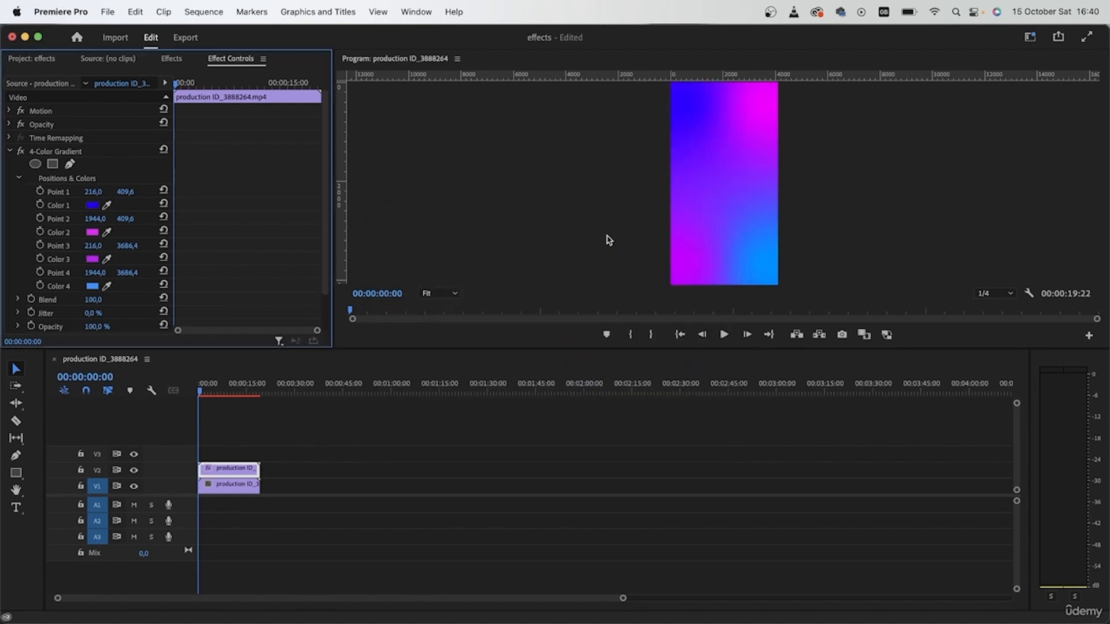
Step: Reposition the gradient points in the Program Monitor: Point 1 right of centre, Point 2 near the top, Point 4 lower centre
{"action": "left_click", "coordinate": [63, 193]}
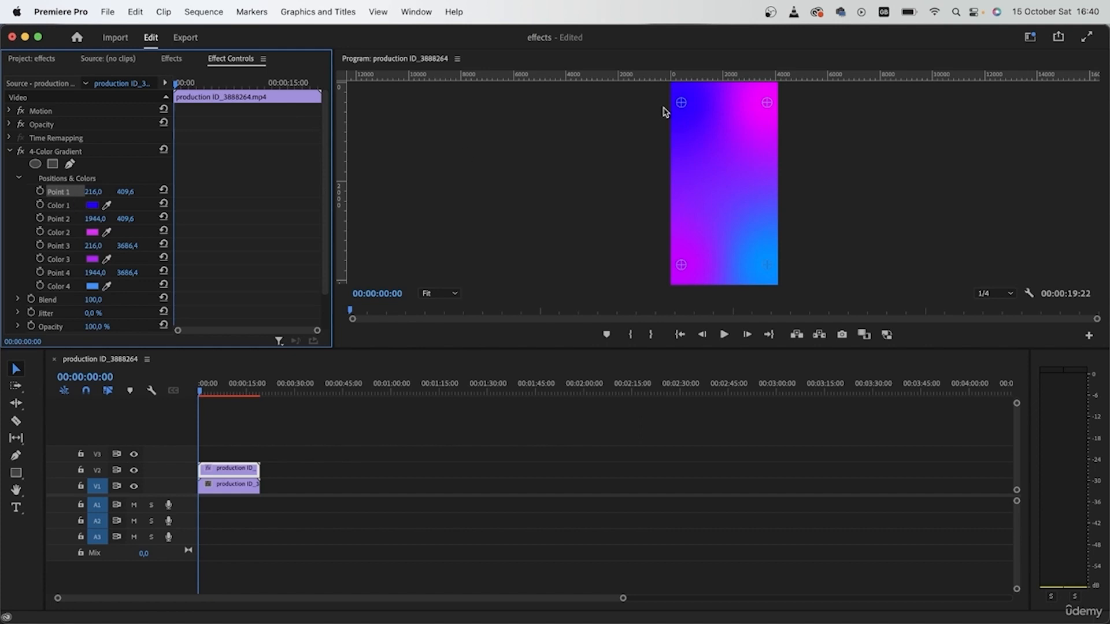
{"action": "left_click_drag", "start_coordinate": [681, 103], "coordinate": [729, 179]}
{"action": "left_click_drag", "start_coordinate": [767, 102], "coordinate": [697, 95]}
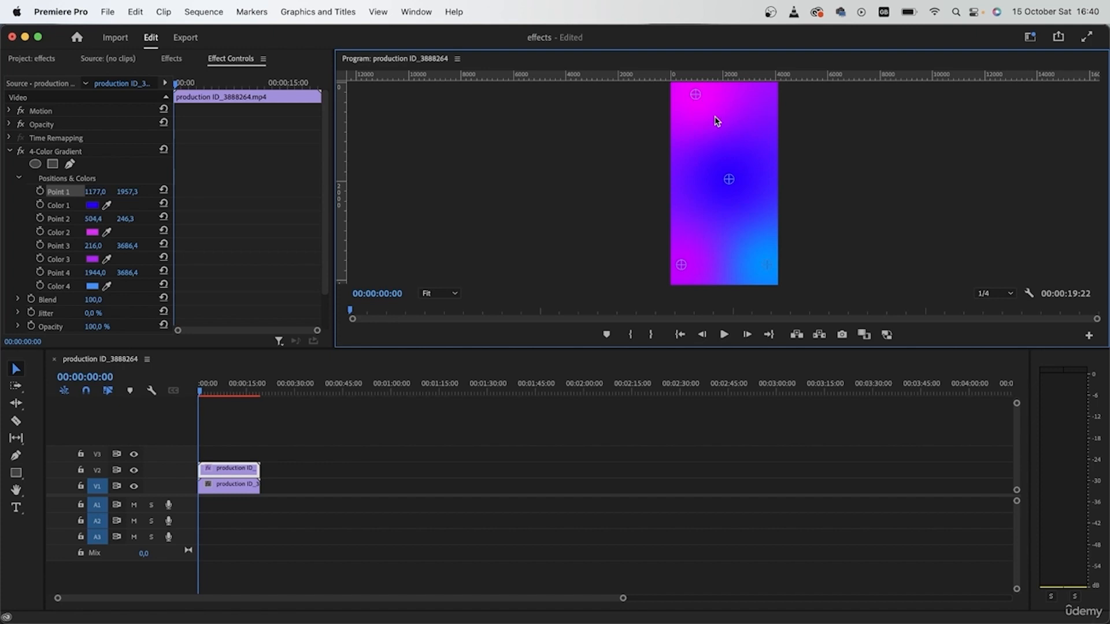
{"action": "left_click_drag", "start_coordinate": [728, 179], "coordinate": [754, 166]}
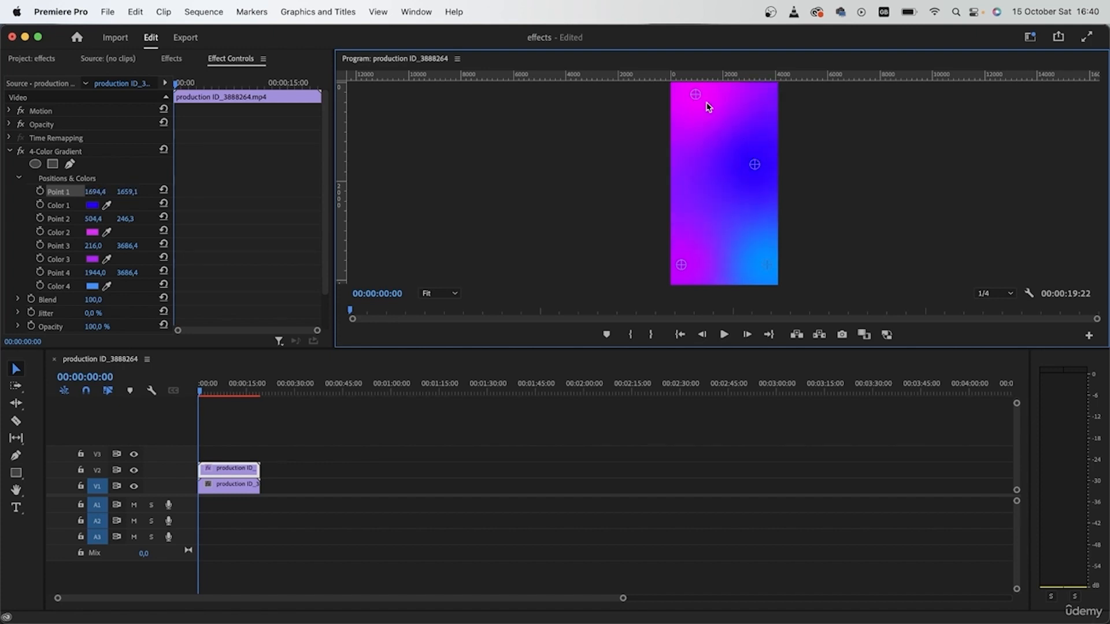
{"action": "left_click_drag", "start_coordinate": [696, 95], "coordinate": [704, 121]}
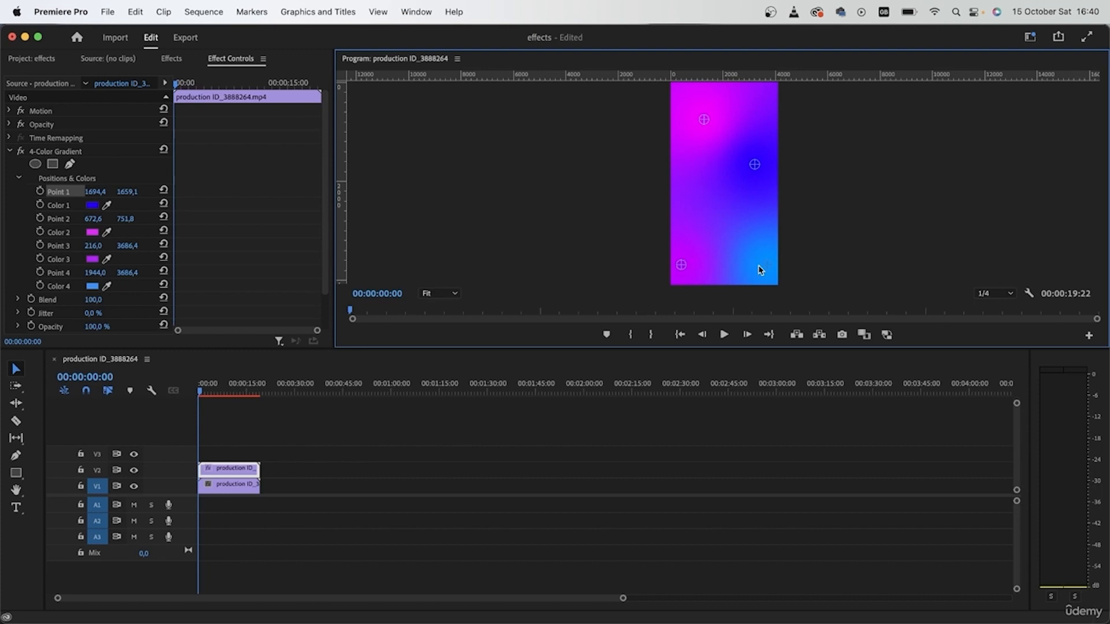
{"action": "left_click_drag", "start_coordinate": [767, 265], "coordinate": [734, 235]}
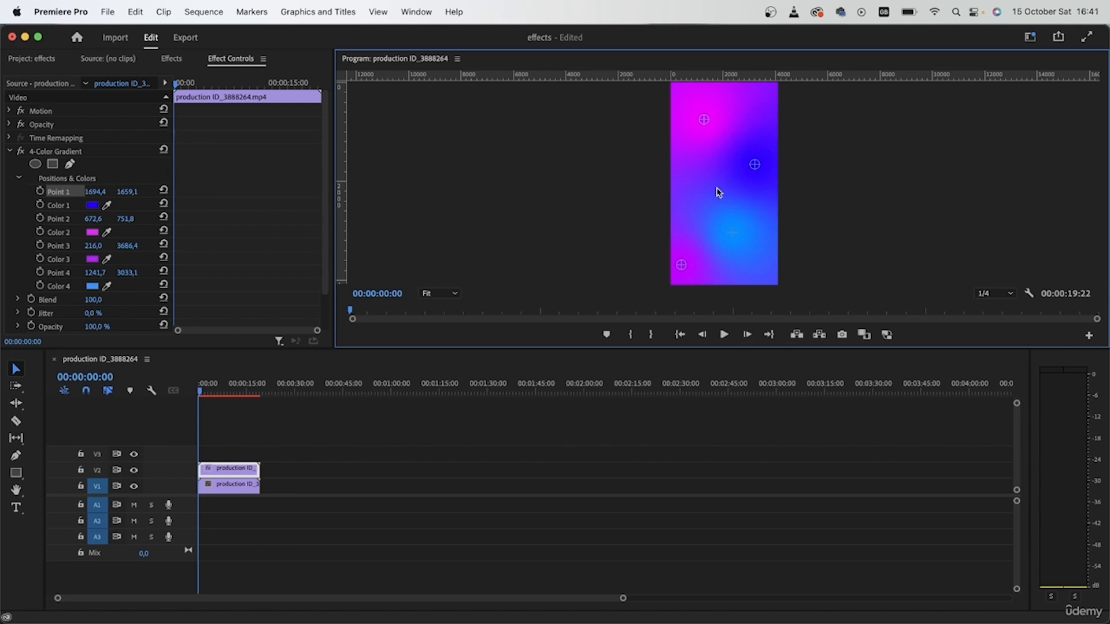
Step: Set the gradient's Blend to 316 and its Blending Mode to Screen
{"action": "scroll", "coordinate": [151, 298], "scroll_direction": "down", "scroll_amount": 3}
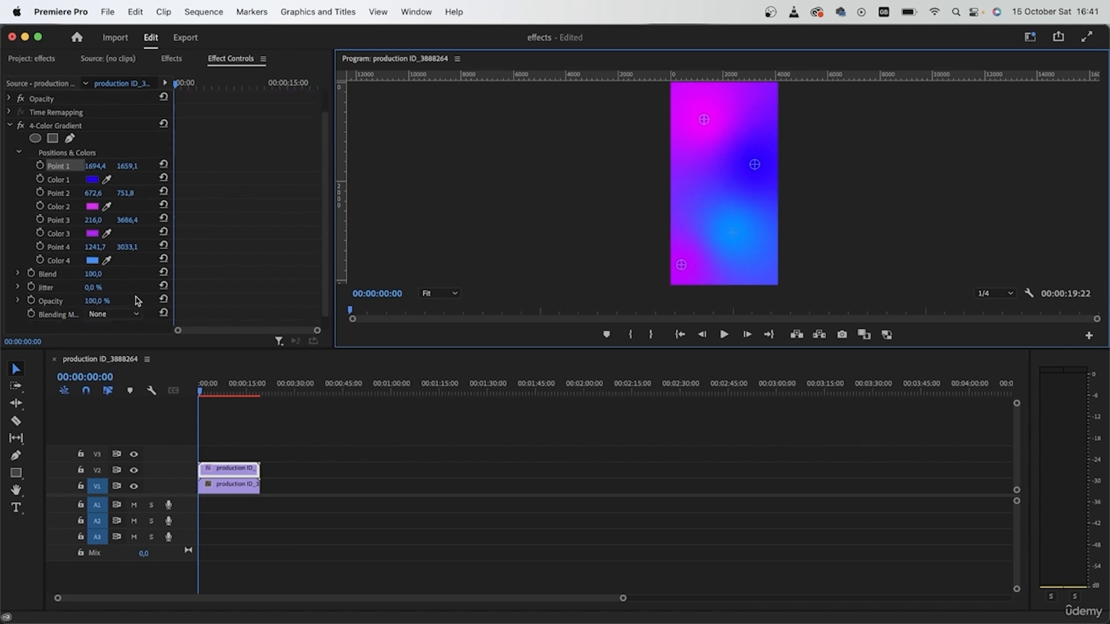
{"action": "left_click_drag", "start_coordinate": [93, 261], "coordinate": [94, 260]}
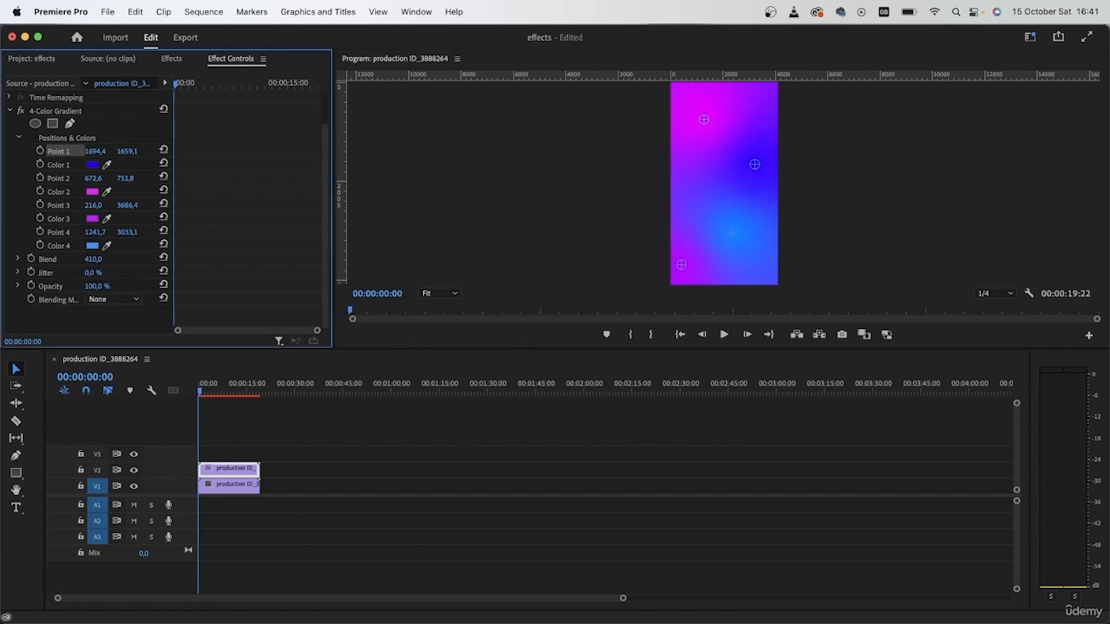
{"action": "left_click_drag", "start_coordinate": [93, 262], "coordinate": [93, 264]}
{"action": "left_click", "coordinate": [118, 302]}
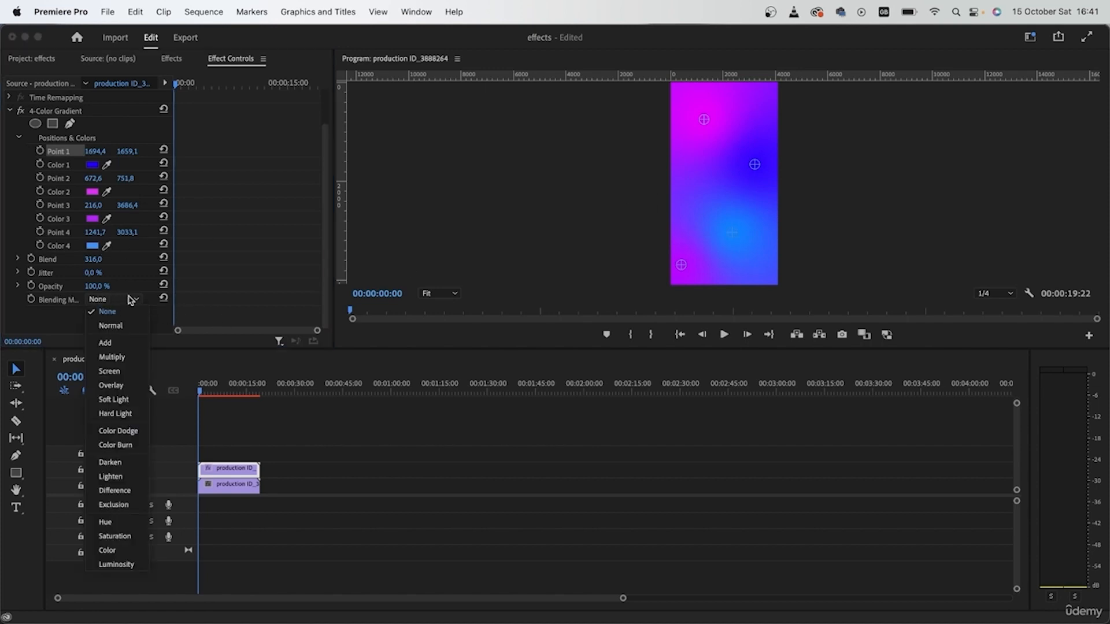
{"action": "left_click", "coordinate": [128, 375]}
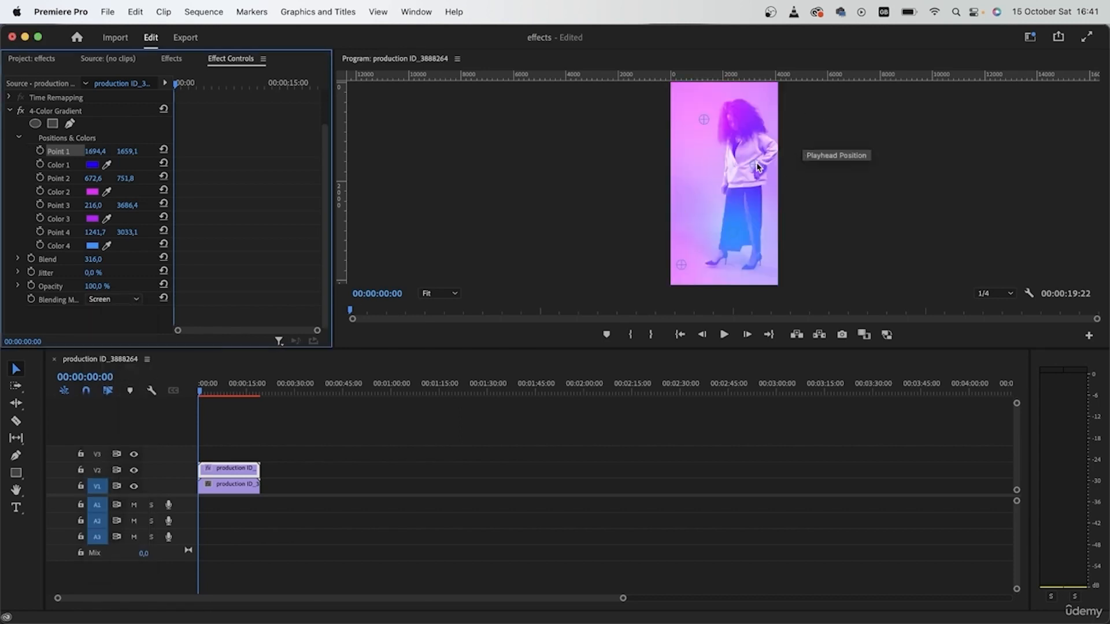
Step: Adjust Points 1 and 2 slightly and move Point 4 to the frame's lower-right corner
{"action": "mouse_move", "coordinate": [759, 167]}
{"action": "left_mouse_down"}
{"action": "mouse_move", "coordinate": [785, 120]}
{"action": "mouse_move", "coordinate": [787, 165]}
{"action": "mouse_move", "coordinate": [771, 177]}
{"action": "left_mouse_up"}
{"action": "left_click_drag", "start_coordinate": [706, 120], "coordinate": [697, 117]}
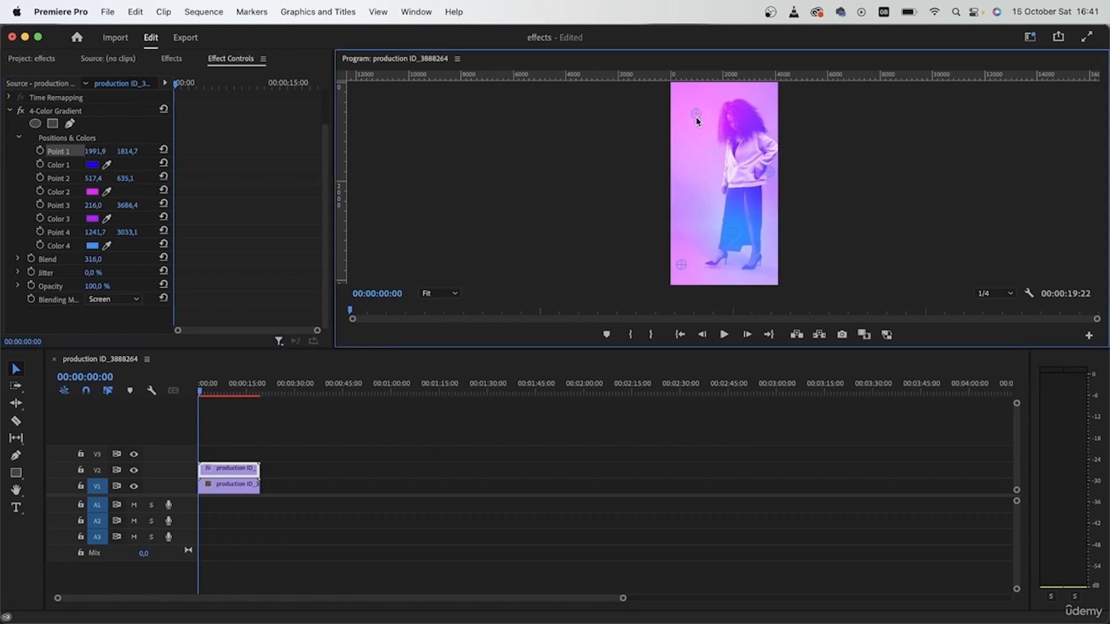
{"action": "left_click_drag", "start_coordinate": [732, 237], "coordinate": [773, 273]}
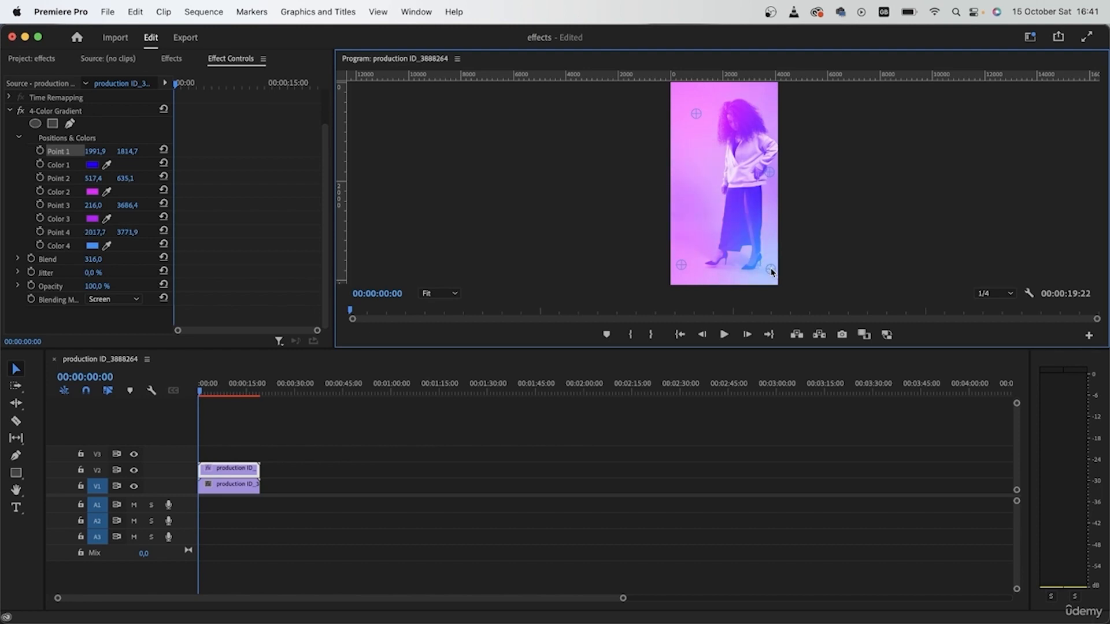
Step: Change the gradient's Color 1 to teal 11FAD4
{"action": "left_click", "coordinate": [91, 165]}
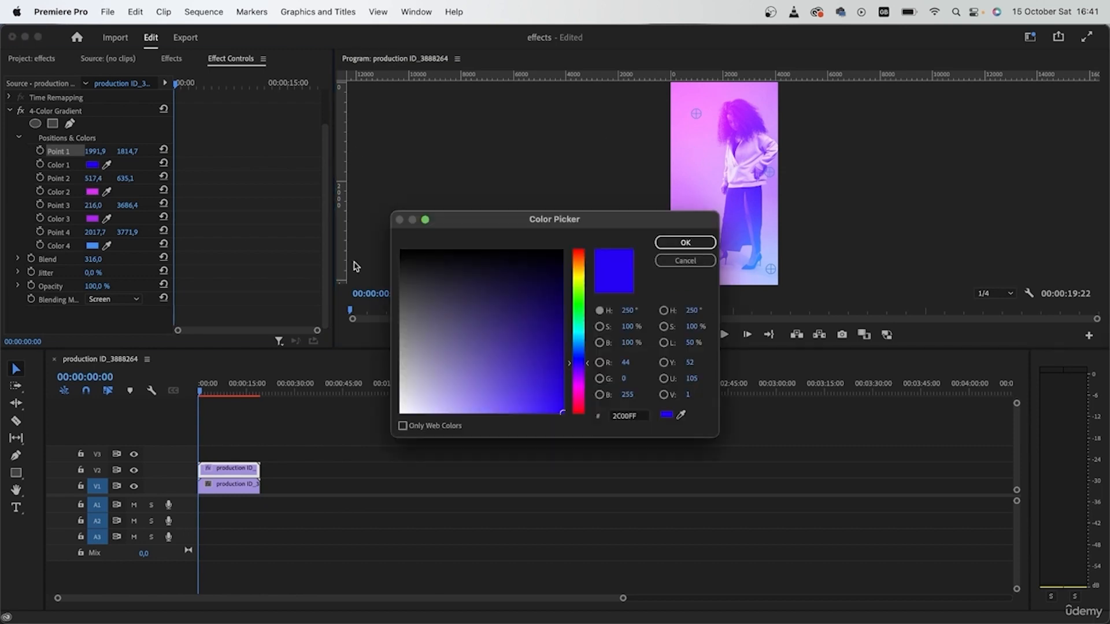
{"action": "left_click_drag", "start_coordinate": [576, 367], "coordinate": [575, 336]}
{"action": "mouse_move", "coordinate": [536, 377]}
{"action": "left_mouse_down"}
{"action": "mouse_move", "coordinate": [552, 374]}
{"action": "mouse_move", "coordinate": [552, 410]}
{"action": "left_mouse_up"}
{"action": "left_click_drag", "start_coordinate": [579, 344], "coordinate": [581, 330]}
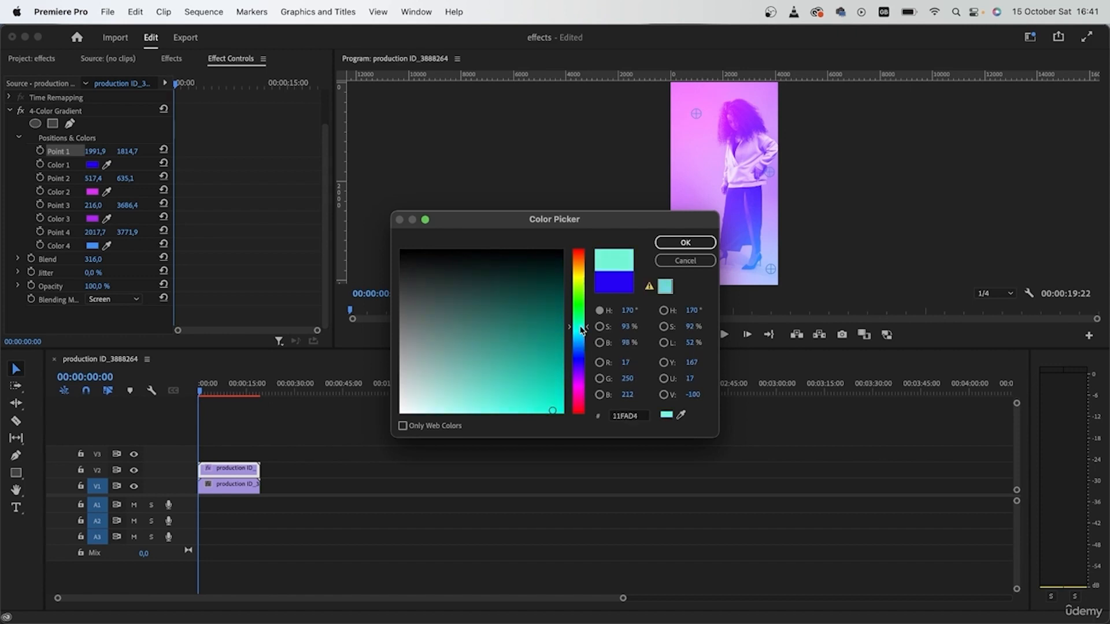
{"action": "left_click", "coordinate": [705, 242]}
Step: Move gradient Point 1 to the upper-left corner and Point 2 to the right edge of the frame
{"action": "left_click_drag", "start_coordinate": [771, 173], "coordinate": [697, 155]}
{"action": "left_click_drag", "start_coordinate": [696, 112], "coordinate": [791, 165]}
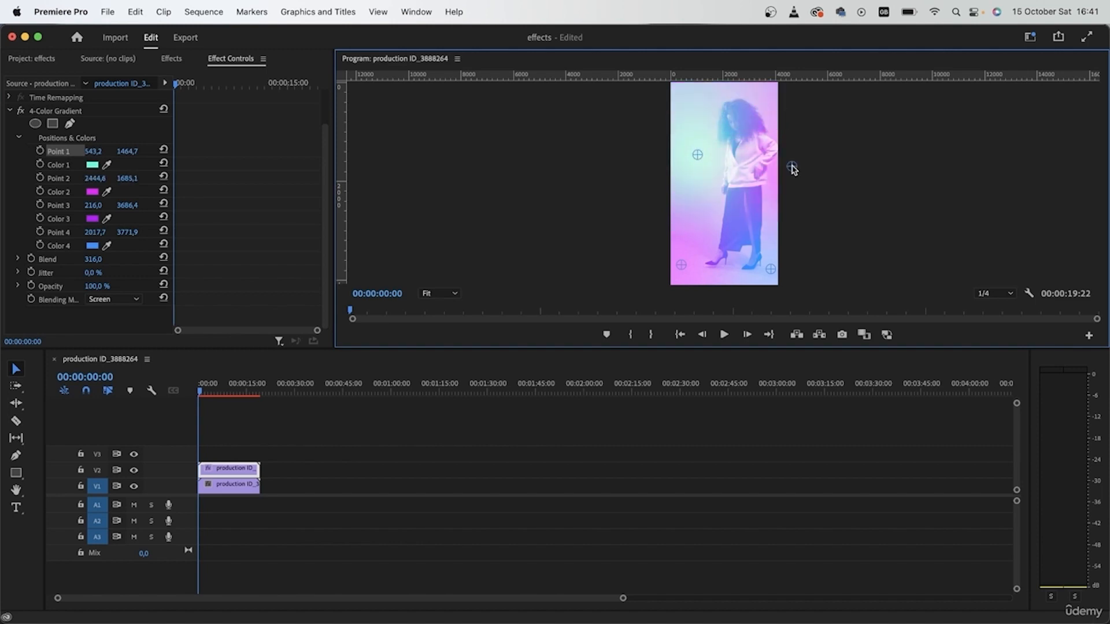
{"action": "left_click_drag", "start_coordinate": [698, 155], "coordinate": [687, 114]}
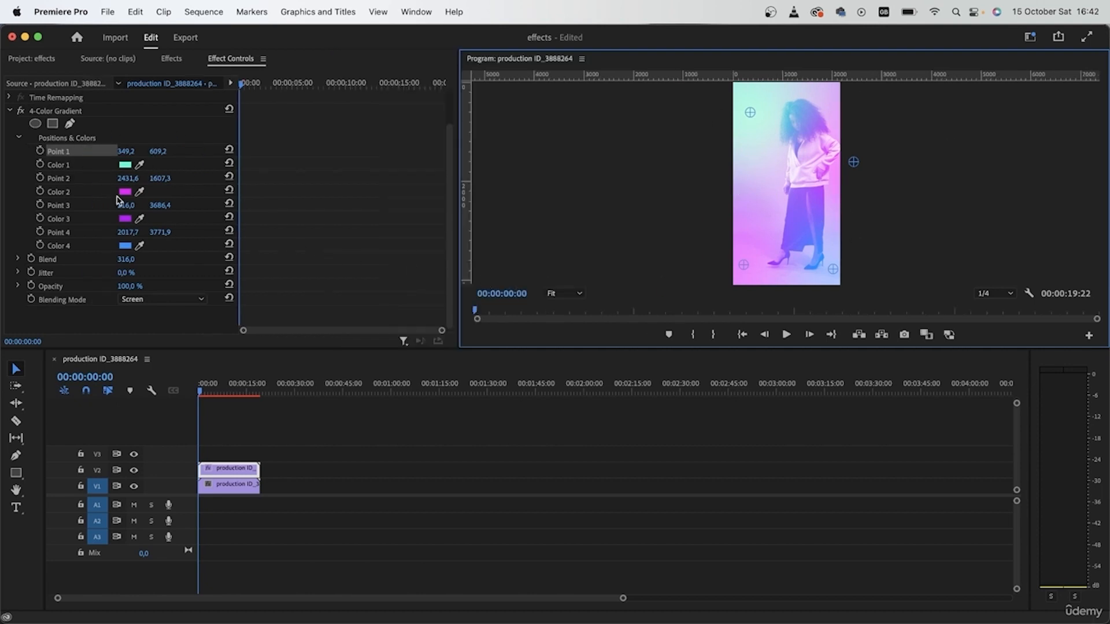
Step: Turn on animation keyframing for gradient Points 1, 2, 3 and 4
{"action": "left_click", "coordinate": [41, 151]}
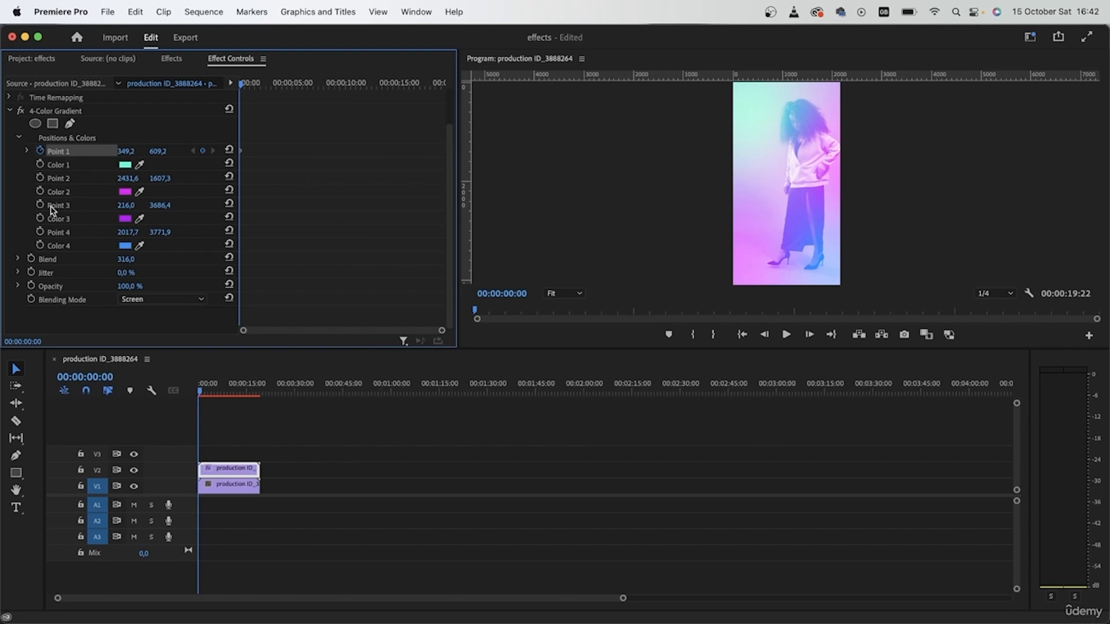
{"action": "left_click", "coordinate": [40, 178]}
{"action": "left_click", "coordinate": [40, 205]}
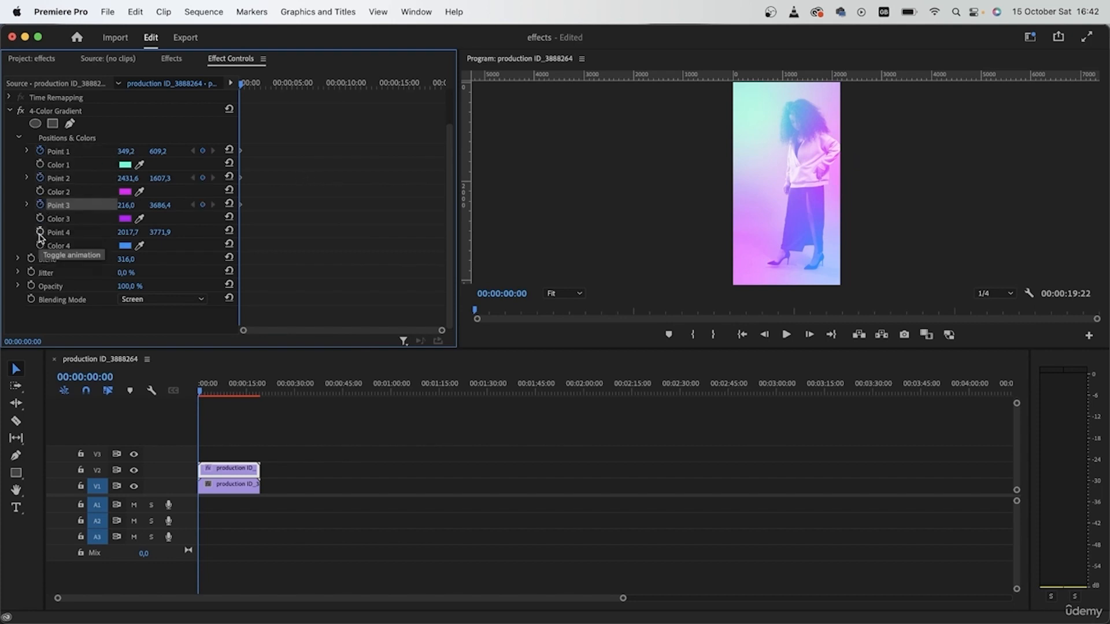
{"action": "left_click", "coordinate": [40, 232]}
Step: At 00:00:07:24, move Point 1 to the lower middle and Point 2 to the upper-left to keyframe them
{"action": "left_click_drag", "start_coordinate": [241, 84], "coordinate": [319, 92]}
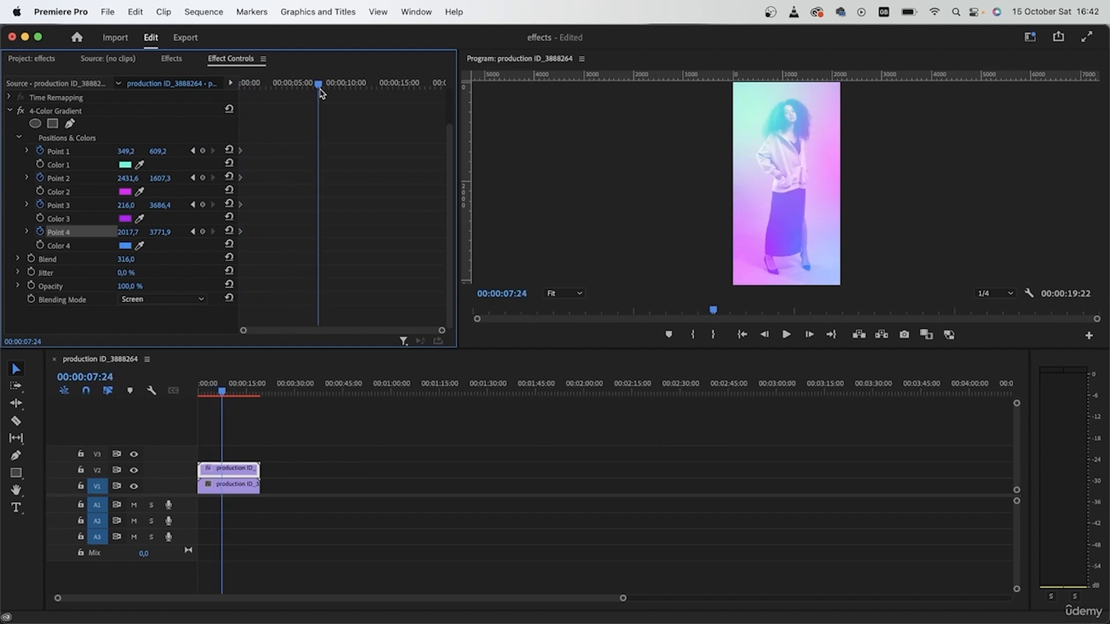
{"action": "left_click", "coordinate": [74, 153]}
{"action": "left_click_drag", "start_coordinate": [748, 113], "coordinate": [816, 218]}
{"action": "left_click_drag", "start_coordinate": [853, 163], "coordinate": [755, 94]}
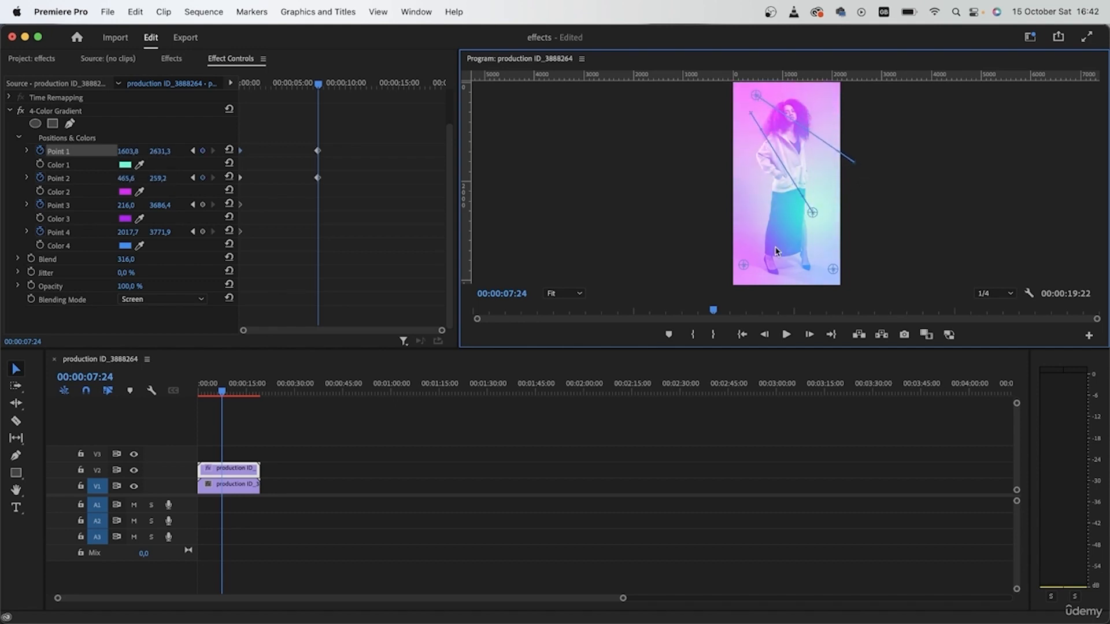
Step: At 00:00:07:24, move Point 3 to the lower right and Point 4 to the left edge to keyframe them
{"action": "left_click_drag", "start_coordinate": [746, 266], "coordinate": [838, 227]}
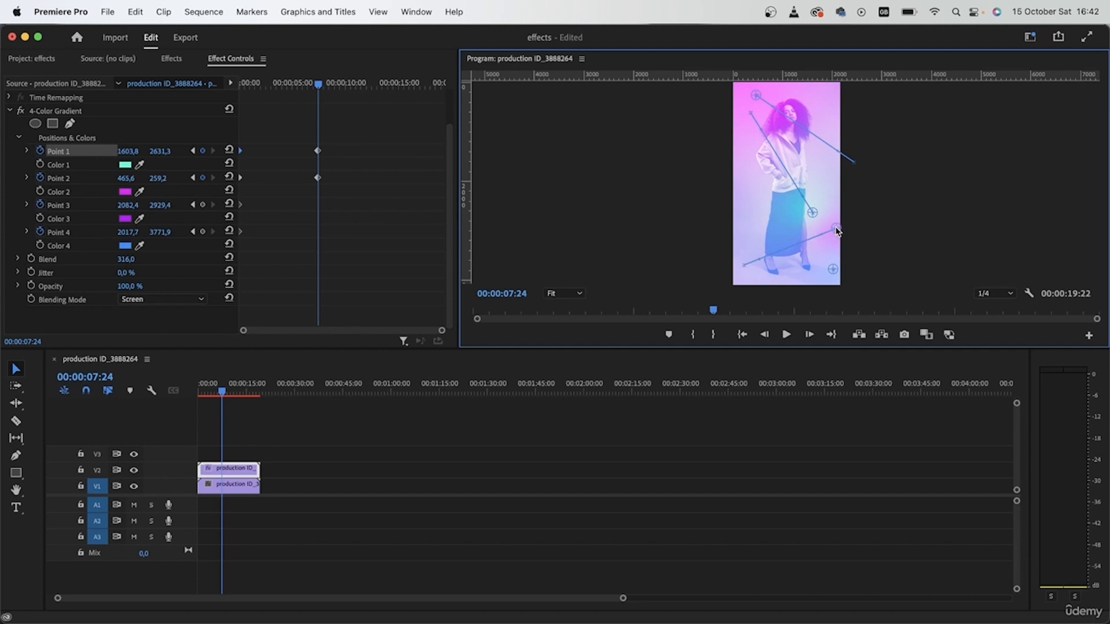
{"action": "left_click_drag", "start_coordinate": [833, 269], "coordinate": [729, 210]}
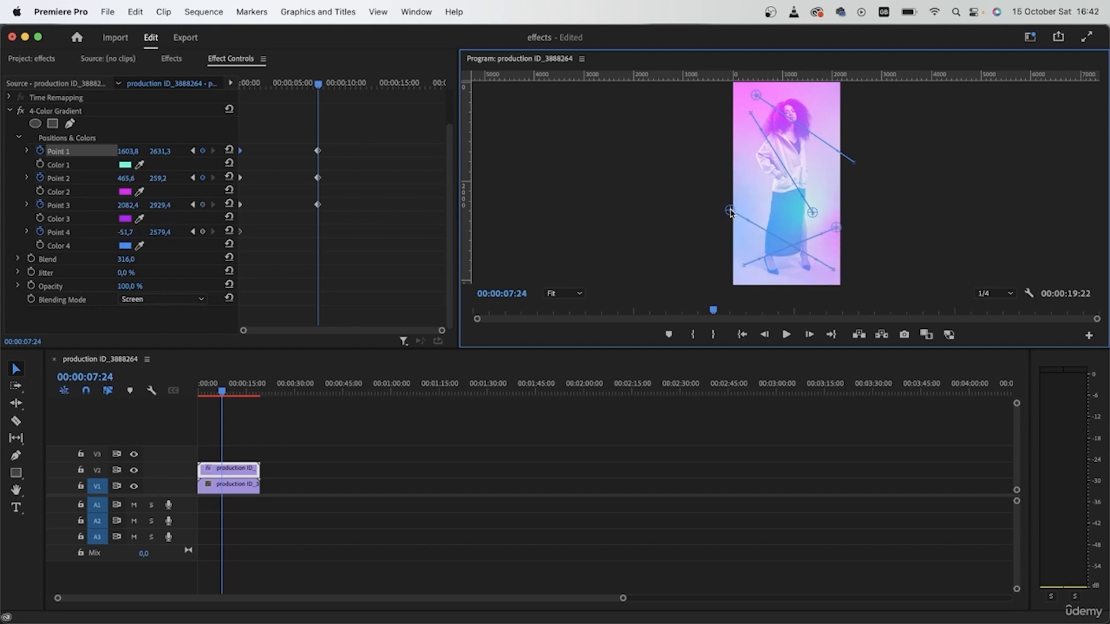
Step: Lower the gradient's Opacity to 50% and scrub through the sequence to preview the animation
{"action": "left_click_drag", "start_coordinate": [235, 392], "coordinate": [196, 394]}
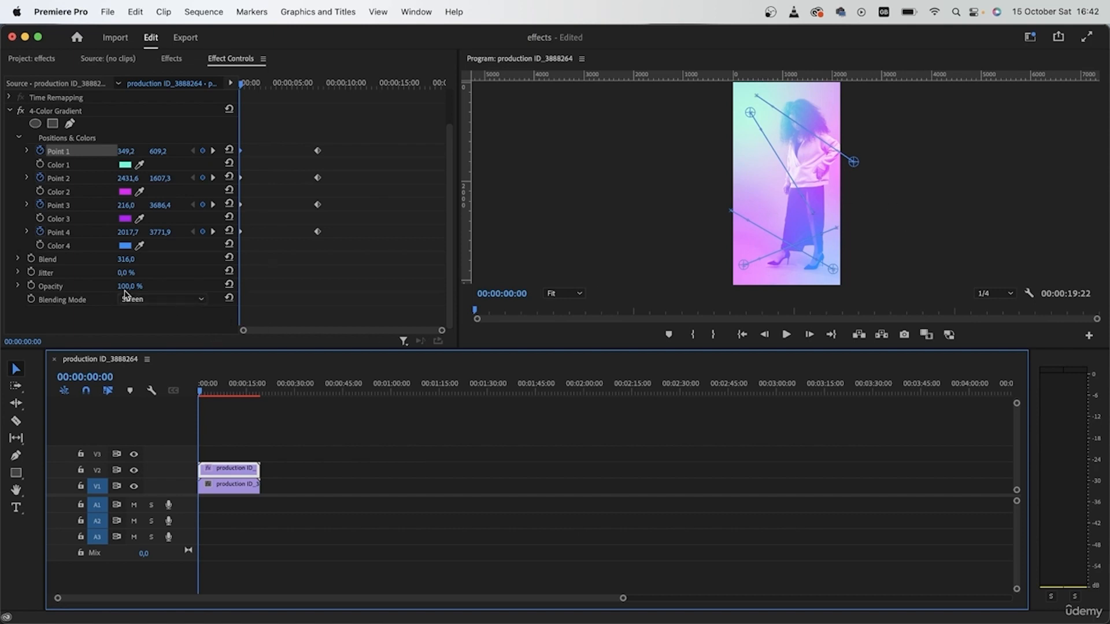
{"action": "left_click_drag", "start_coordinate": [126, 286], "coordinate": [95, 286]}
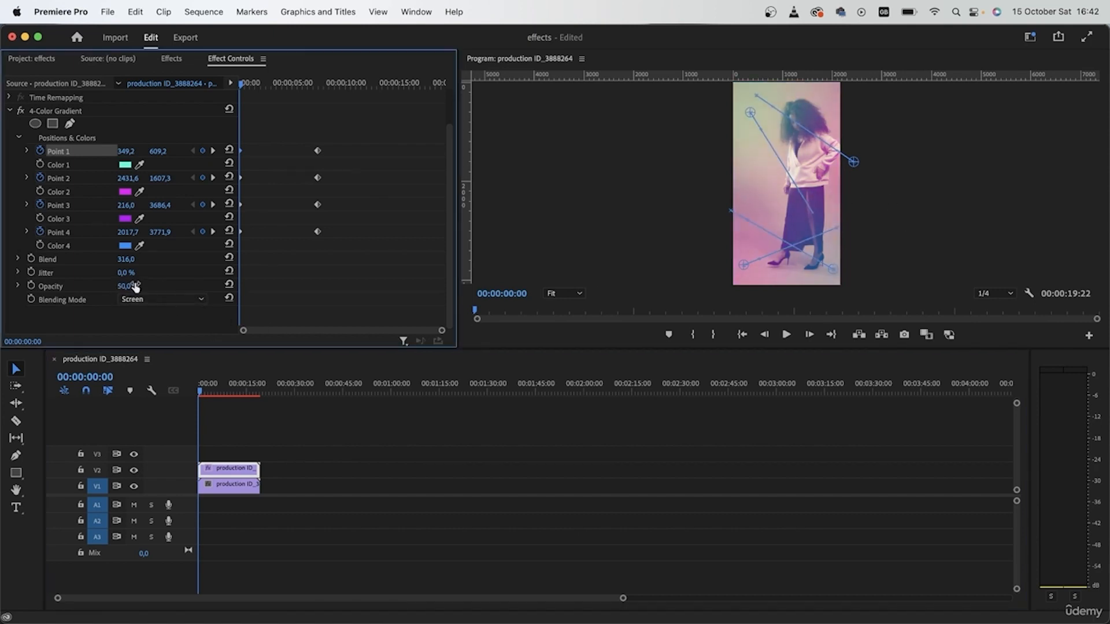
{"action": "left_click_drag", "start_coordinate": [211, 395], "coordinate": [251, 394]}
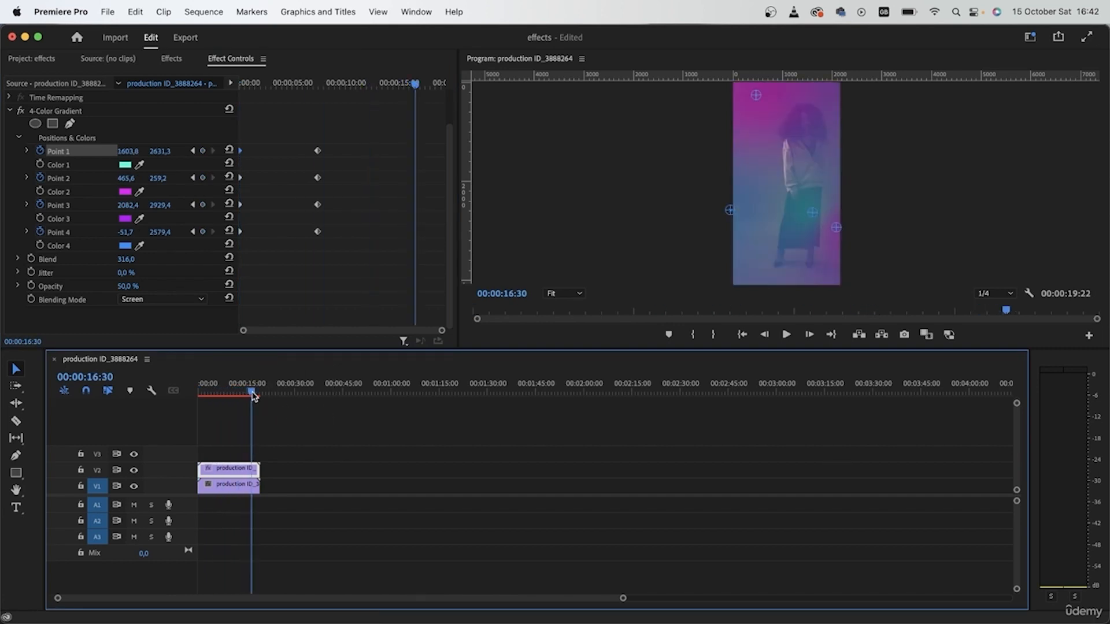
{"action": "key", "text": "Home"}
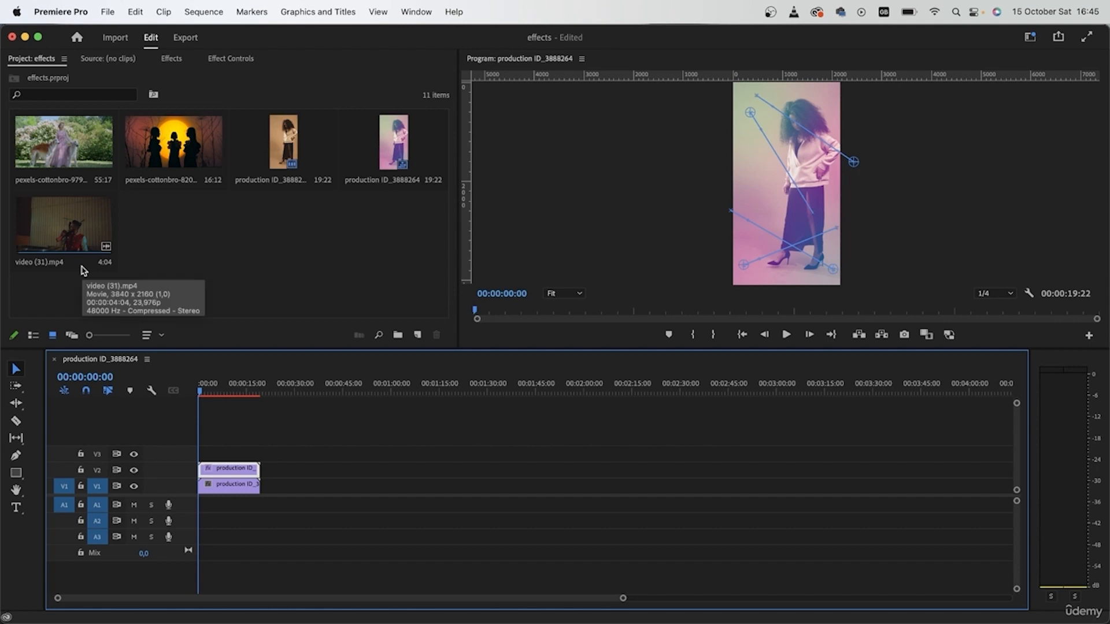
Step: Create a new sequence from the video (31).mp4 clip
{"action": "right_click", "coordinate": [62, 229]}
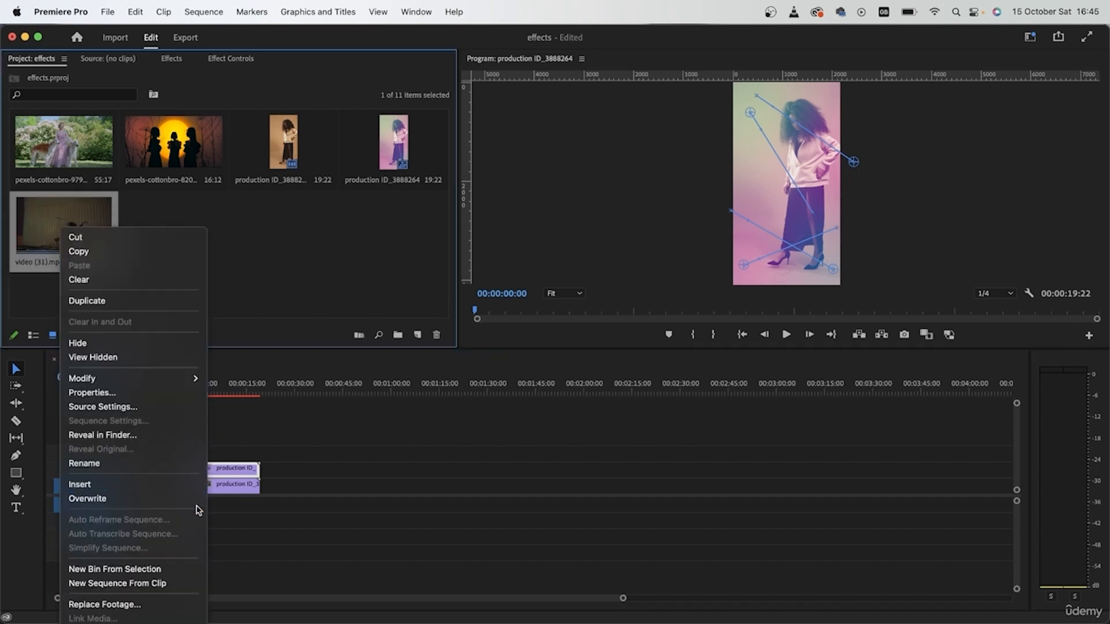
{"action": "left_click", "coordinate": [155, 583]}
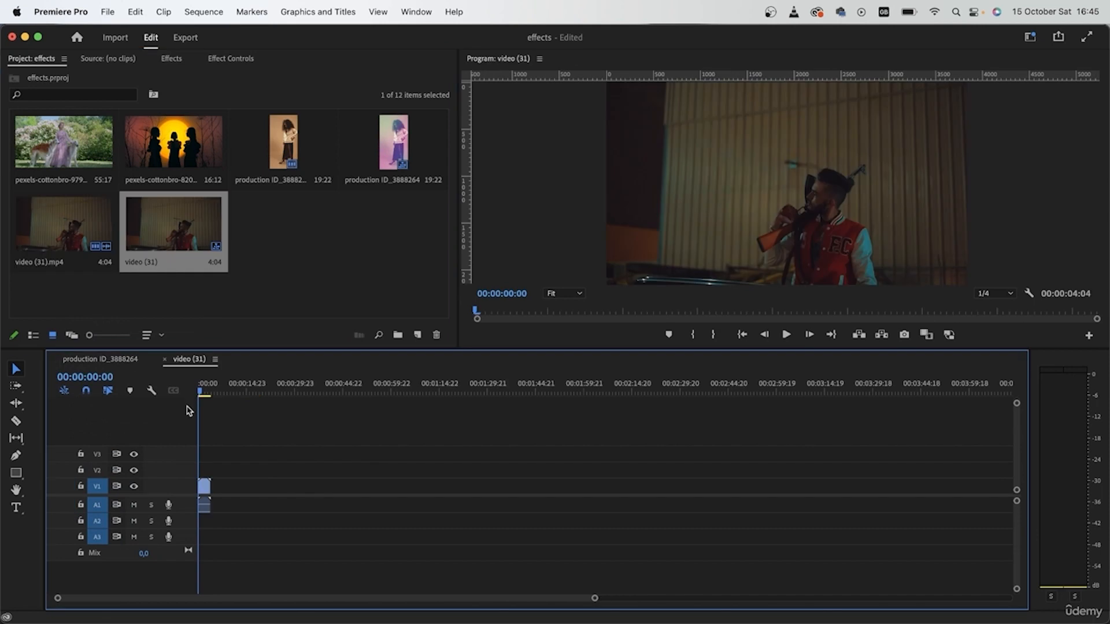
Step: Duplicate the video (31).mp4 clip onto track V2 directly above the original
{"action": "left_click_drag", "start_coordinate": [197, 391], "coordinate": [204, 393]}
{"action": "left_click_drag", "start_coordinate": [201, 391], "coordinate": [209, 391]}
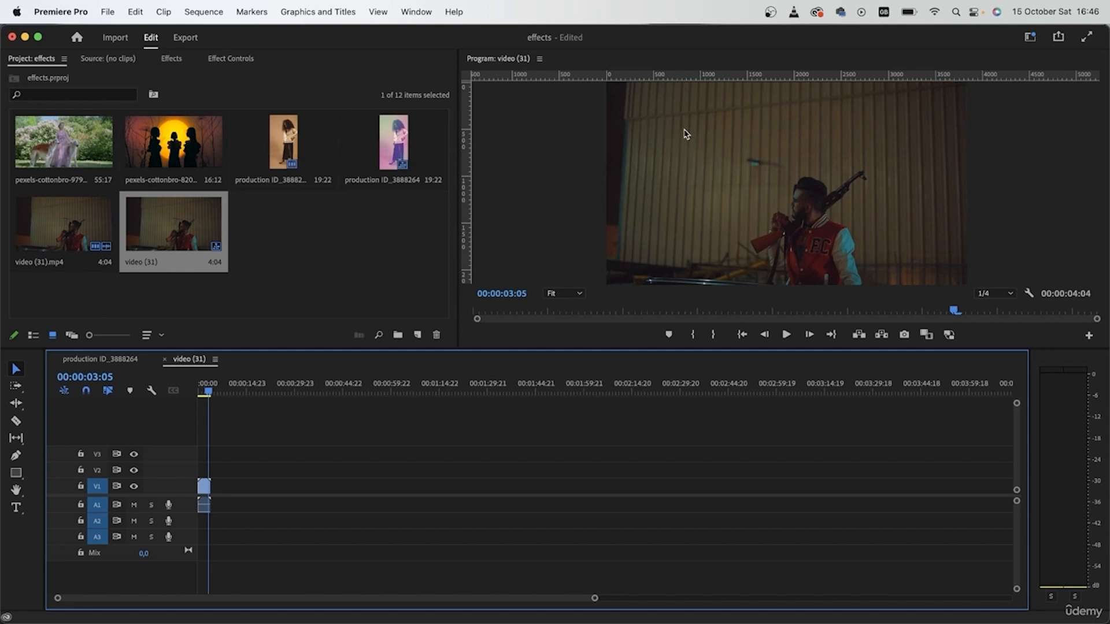
{"action": "scroll", "coordinate": [225, 506], "scroll_direction": "up", "scroll_amount": 5}
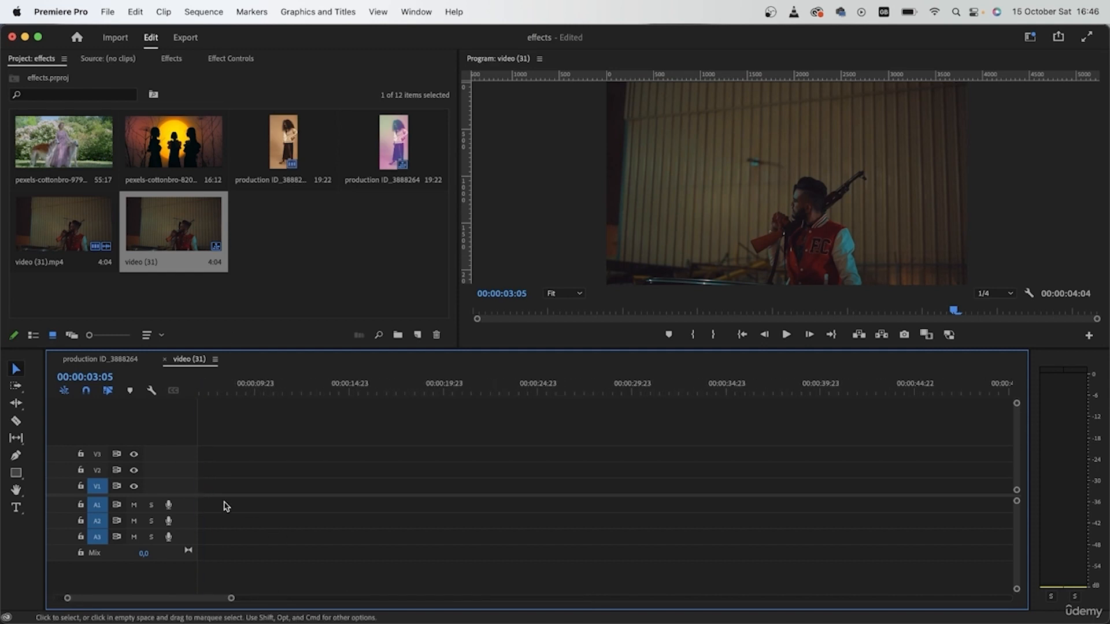
{"action": "scroll", "coordinate": [225, 507], "scroll_direction": "left", "scroll_amount": 3}
{"action": "left_click", "coordinate": [225, 508]}
{"action": "key", "text": "Delete"}
{"action": "left_click", "coordinate": [245, 491]}
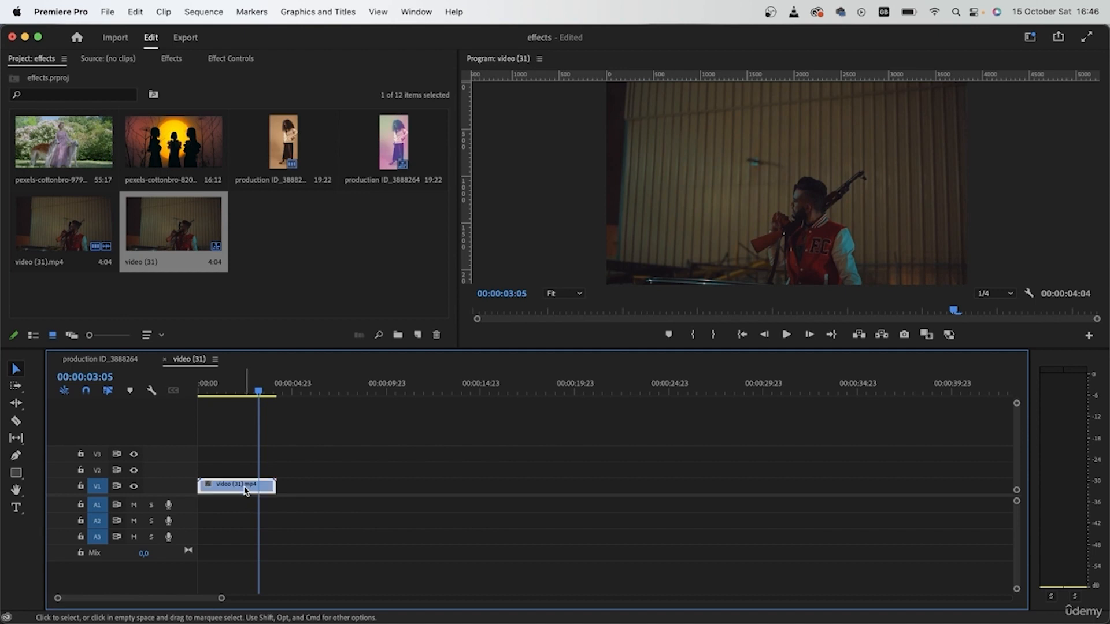
{"action": "left_click_drag", "start_coordinate": [243, 490], "coordinate": [244, 470]}
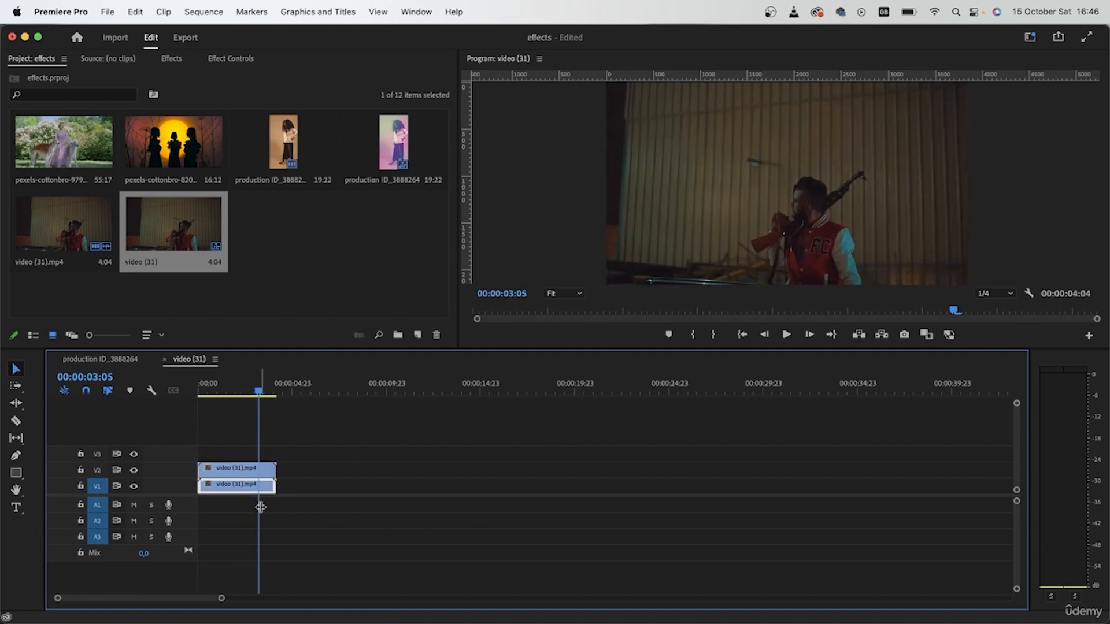
{"action": "key", "text": "Home"}
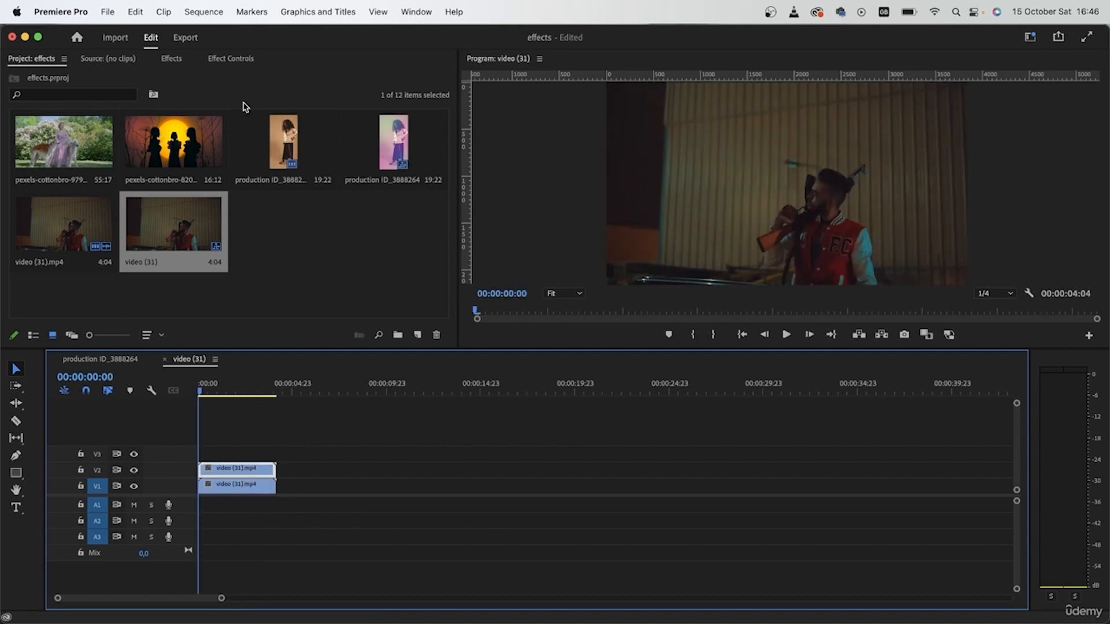
Step: Create a new adjustment layer and place it on V2 over the clip, moving the duplicate clip further along the track
{"action": "left_click", "coordinate": [417, 336]}
{"action": "left_click", "coordinate": [458, 395]}
{"action": "left_click", "coordinate": [625, 382]}
{"action": "left_click_drag", "start_coordinate": [312, 241], "coordinate": [190, 455]}
{"action": "left_click_drag", "start_coordinate": [271, 472], "coordinate": [502, 490]}
{"action": "left_click_drag", "start_coordinate": [263, 454], "coordinate": [263, 469]}
{"action": "left_click_drag", "start_coordinate": [460, 489], "coordinate": [365, 473]}
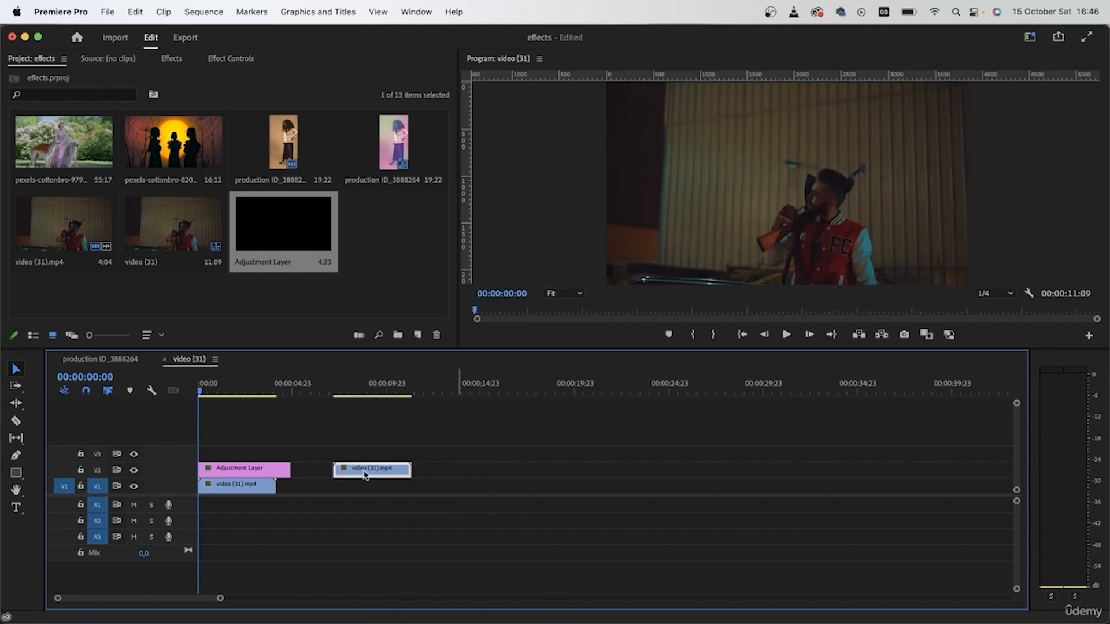
Step: Apply the 4-Color Gradient effect to the adjustment layer
{"action": "left_click", "coordinate": [171, 59]}
{"action": "left_click_drag", "start_coordinate": [73, 175], "coordinate": [244, 468]}
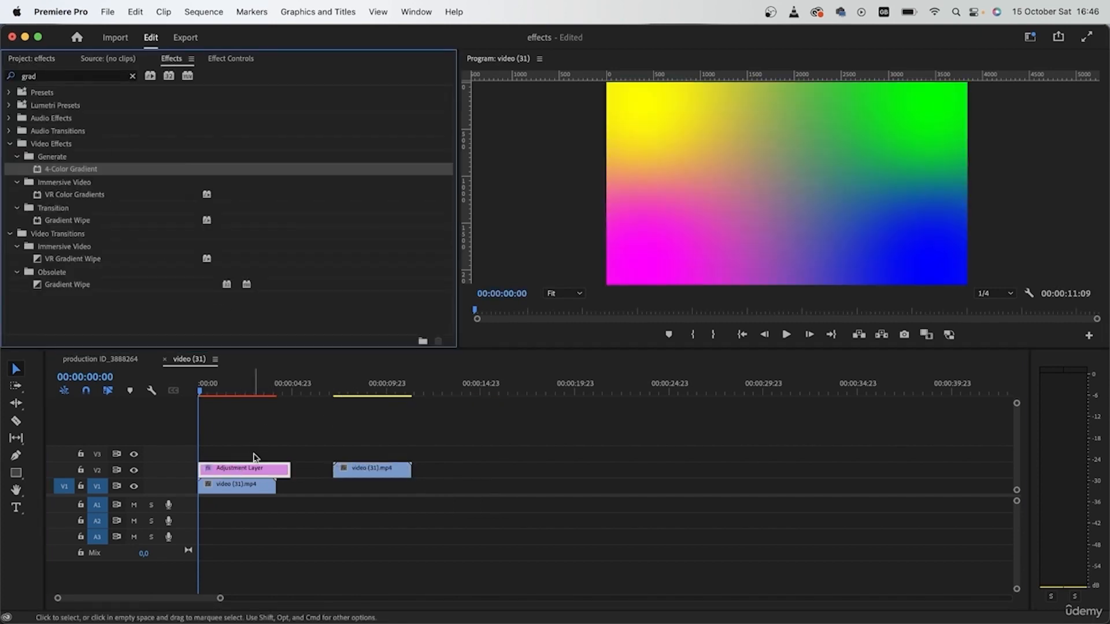
Step: Set the adjustment layer gradient's Color 1 to blue
{"action": "left_click", "coordinate": [244, 56]}
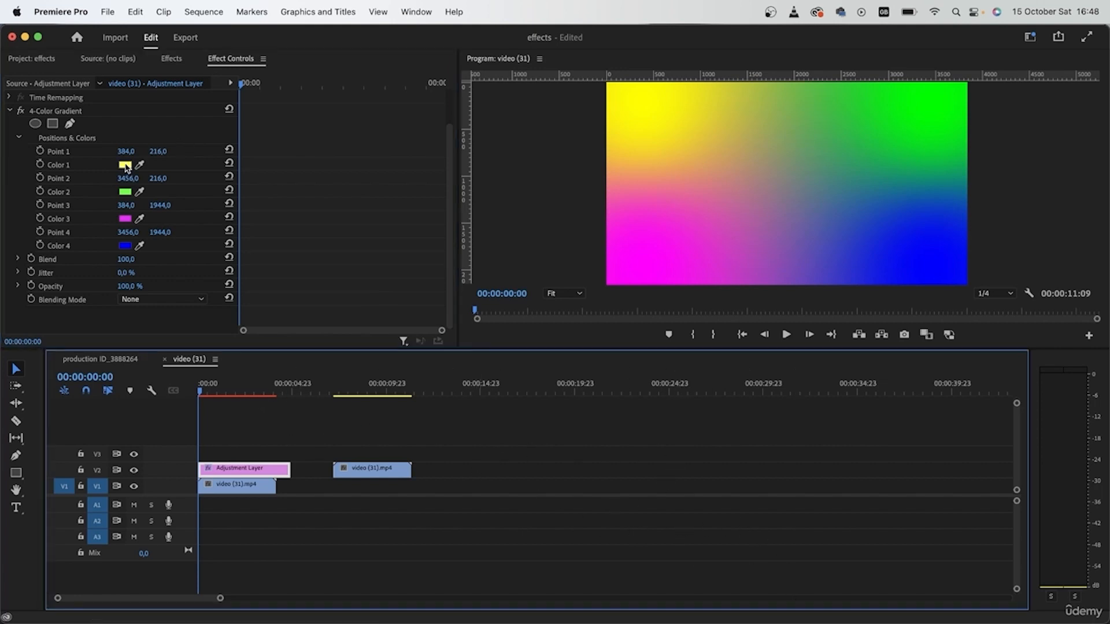
{"action": "left_click", "coordinate": [125, 165]}
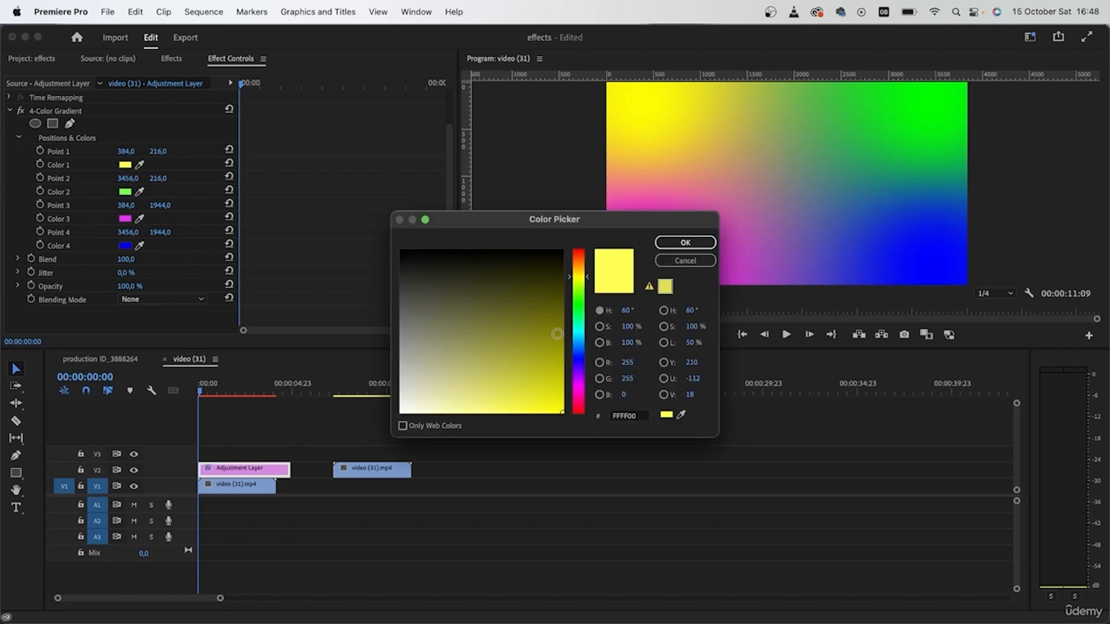
{"action": "left_click", "coordinate": [578, 360]}
{"action": "left_click", "coordinate": [685, 243]}
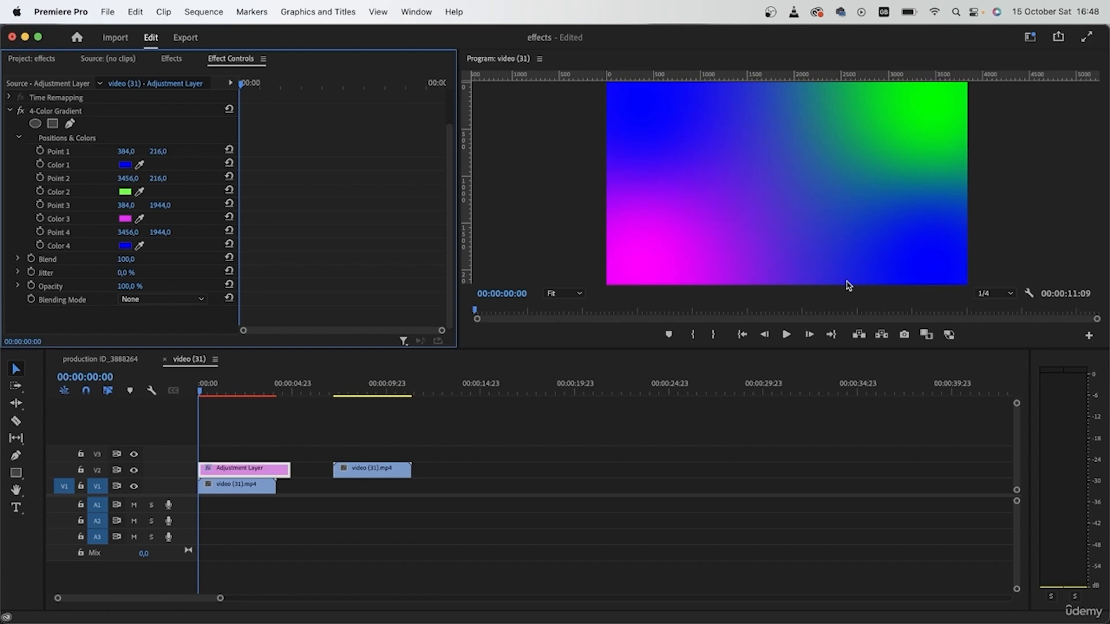
Step: Set the gradient's Color 2 and Color 3 to red
{"action": "left_click", "coordinate": [125, 192]}
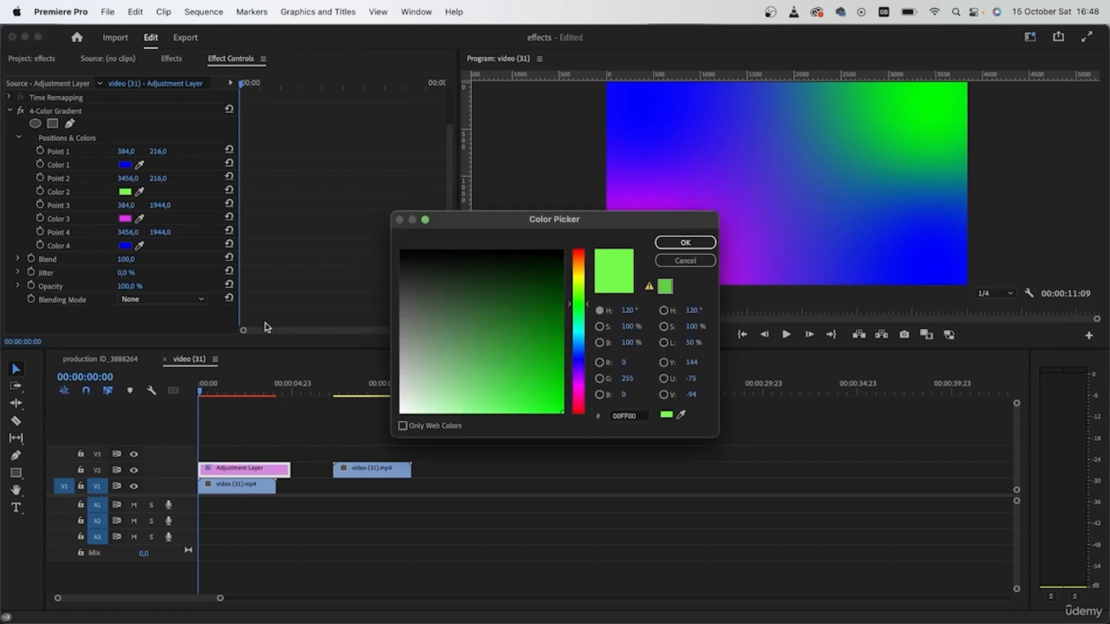
{"action": "left_click", "coordinate": [578, 250]}
{"action": "left_click", "coordinate": [685, 242]}
{"action": "left_click", "coordinate": [125, 219]}
{"action": "left_click", "coordinate": [578, 251]}
{"action": "left_click", "coordinate": [685, 243]}
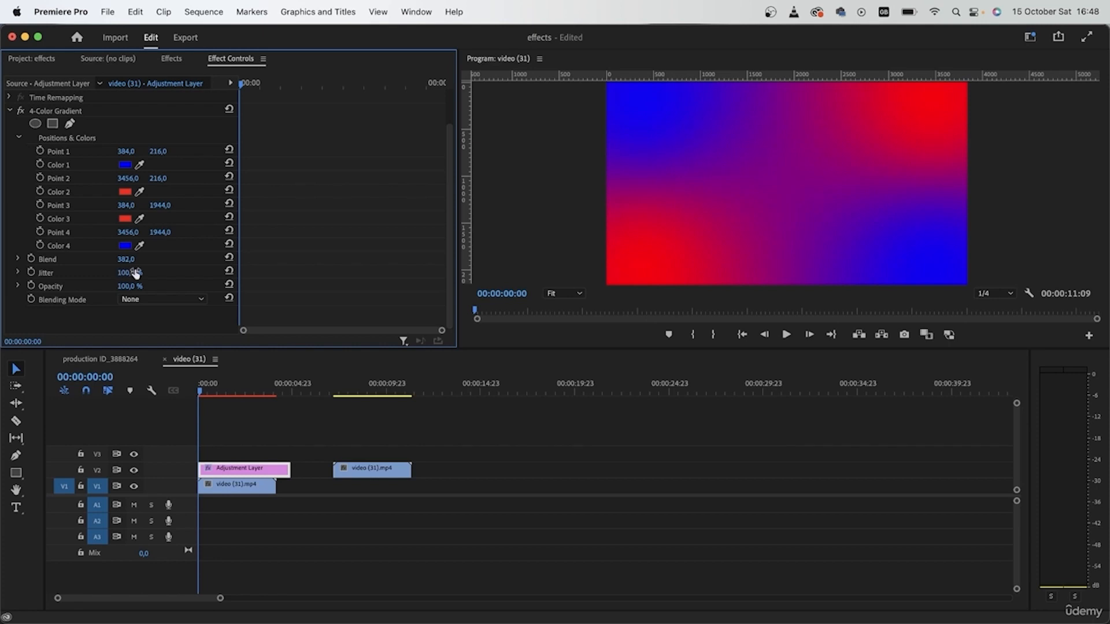
Step: Set the gradient's Blending Mode to Color Dodge and lower its Opacity to 73%
{"action": "left_click", "coordinate": [131, 297]}
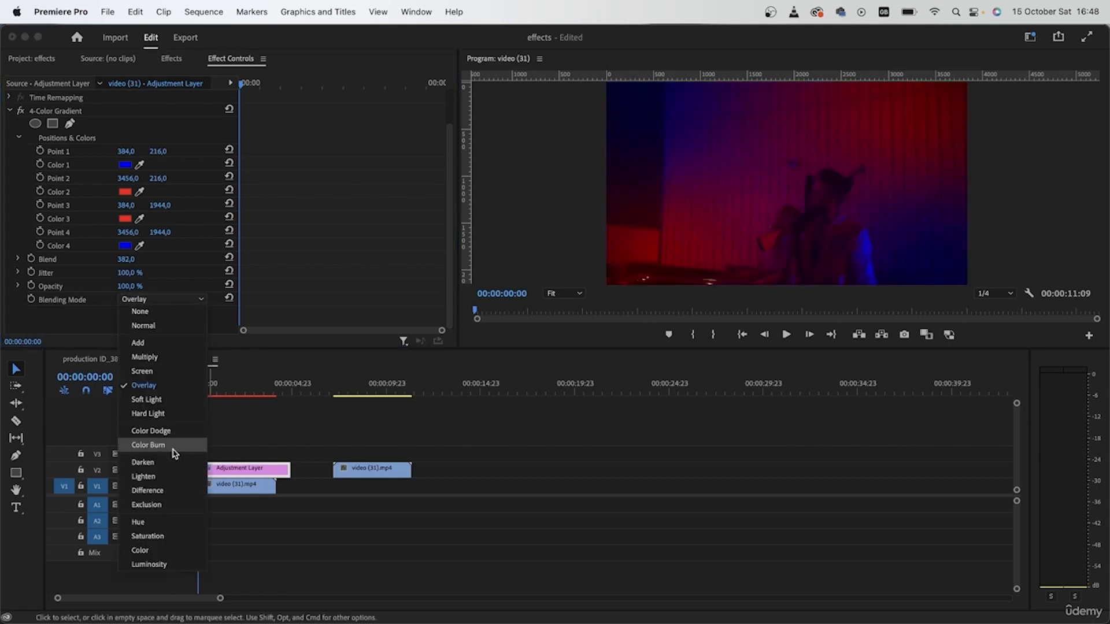
{"action": "left_click", "coordinate": [174, 435]}
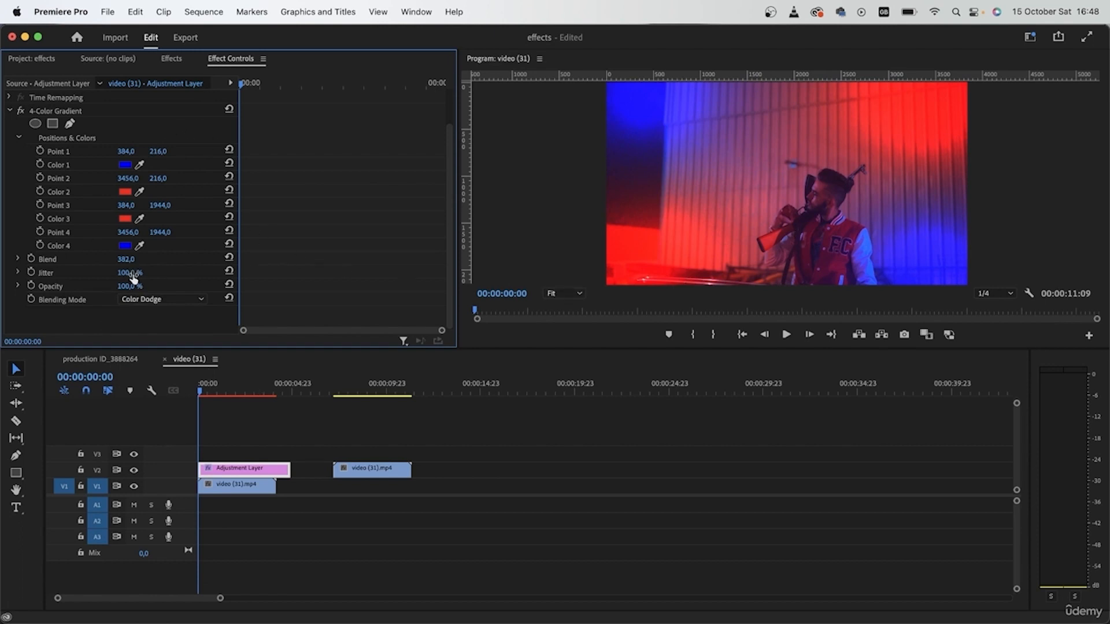
{"action": "left_click_drag", "start_coordinate": [127, 286], "coordinate": [112, 286]}
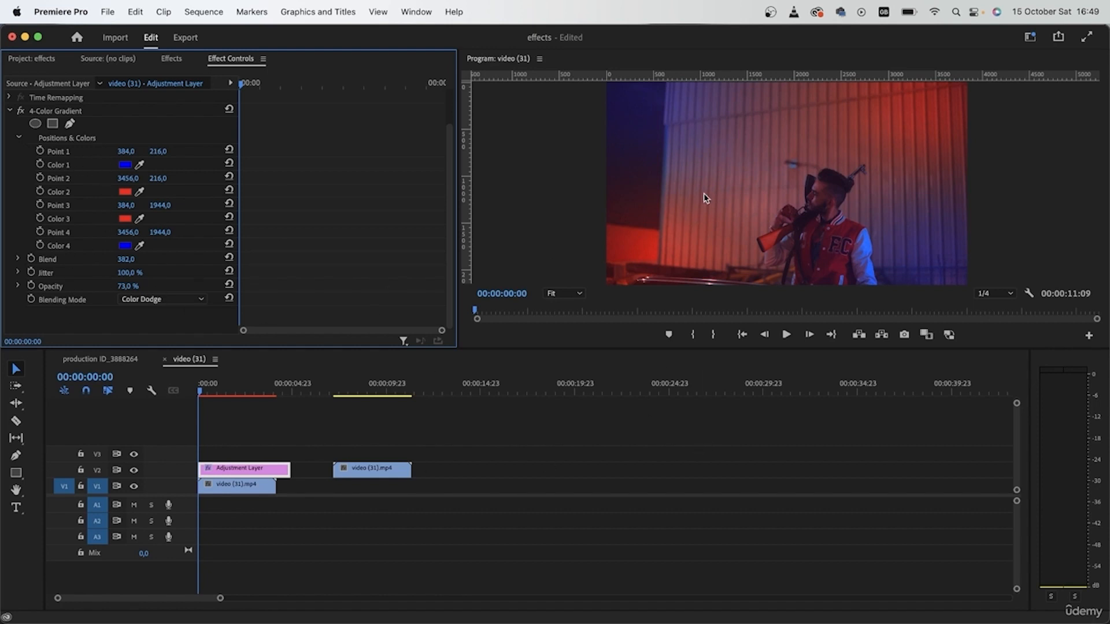
Step: Reposition the gradient points: Points 1 and 2 near the upper left, Points 3 and 4 near the lower right
{"action": "left_click", "coordinate": [86, 152]}
{"action": "left_click_drag", "start_coordinate": [642, 102], "coordinate": [710, 124]}
{"action": "left_click_drag", "start_coordinate": [932, 105], "coordinate": [655, 128]}
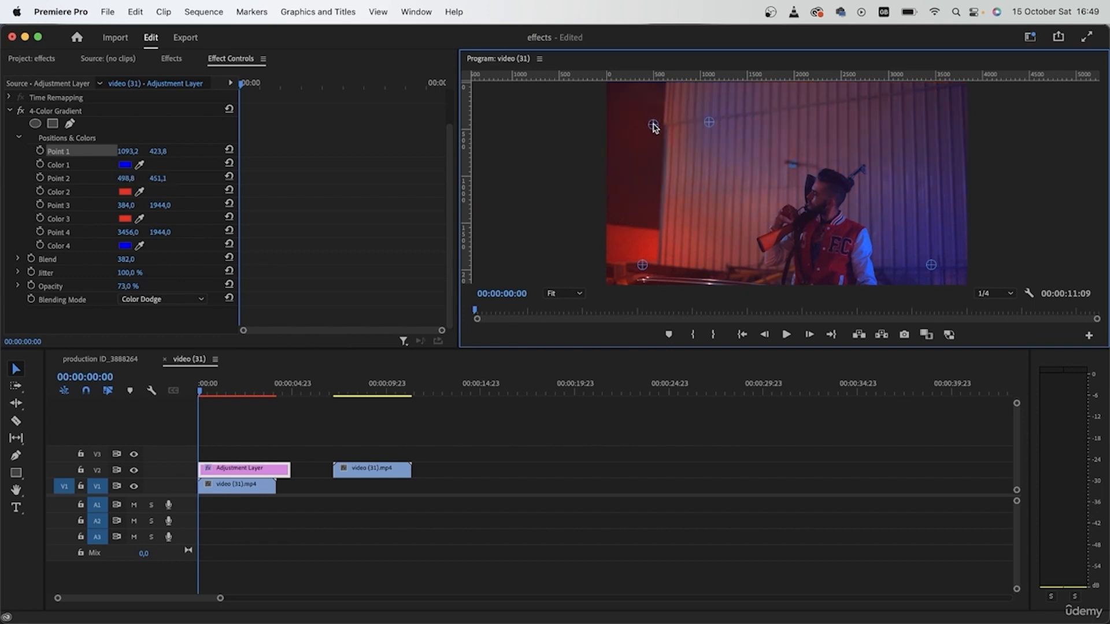
{"action": "left_click_drag", "start_coordinate": [642, 265], "coordinate": [959, 229]}
{"action": "left_click_drag", "start_coordinate": [932, 267], "coordinate": [927, 265]}
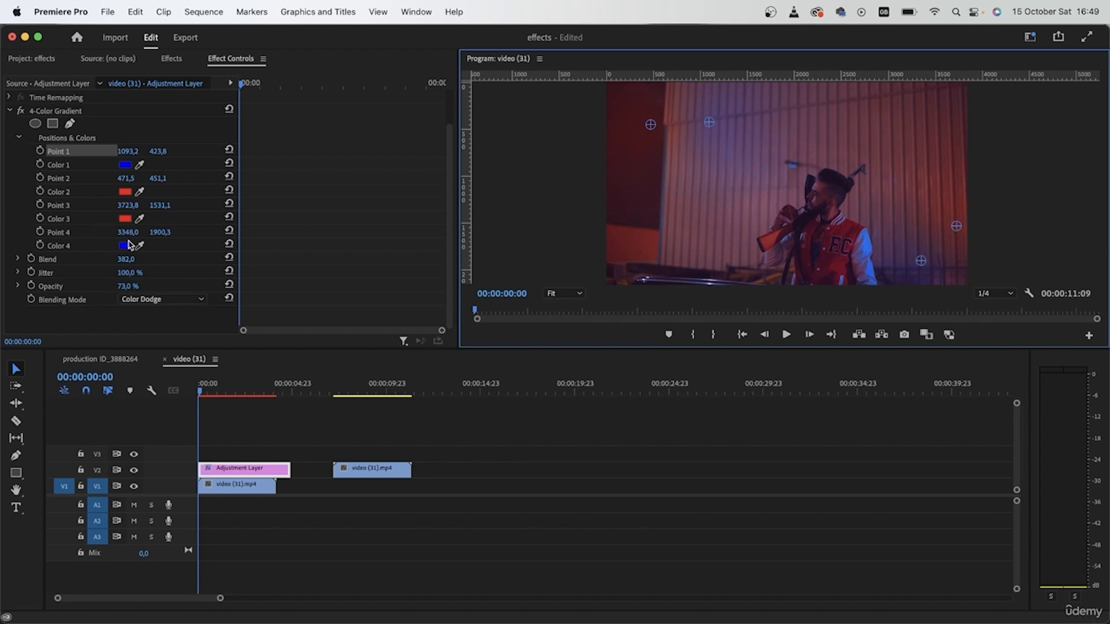
Step: Delete every other segment of the split adjustment layer and play back the flicker effect
{"action": "left_click_drag", "start_coordinate": [221, 389], "coordinate": [152, 390]}
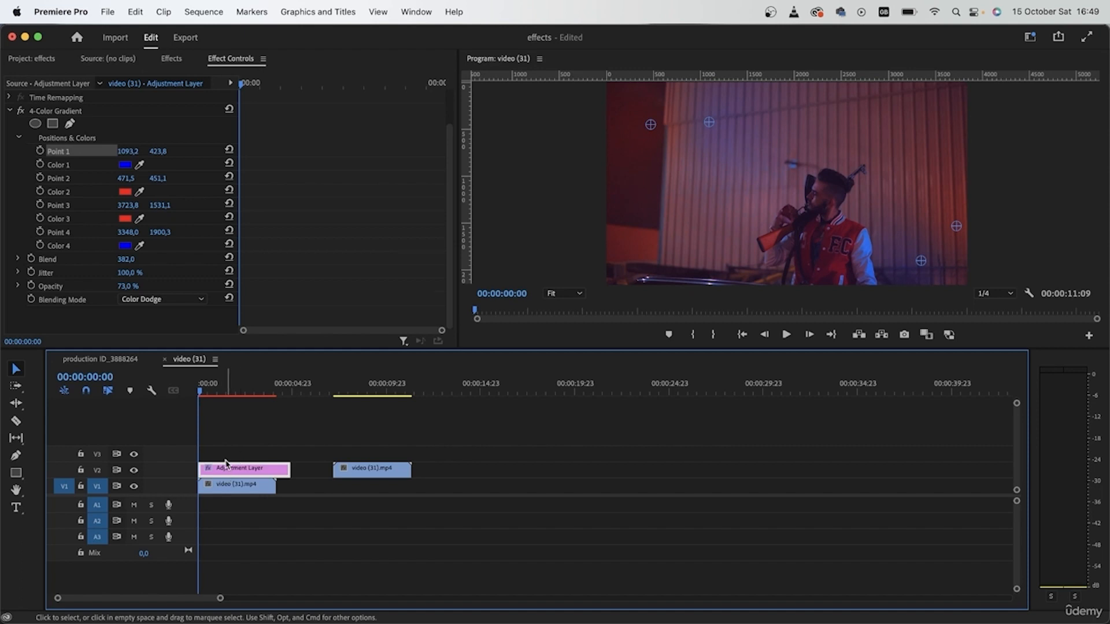
{"action": "scroll", "coordinate": [227, 465], "scroll_direction": "up", "scroll_amount": 5}
{"action": "scroll", "coordinate": [327, 469], "scroll_direction": "left", "scroll_amount": 2}
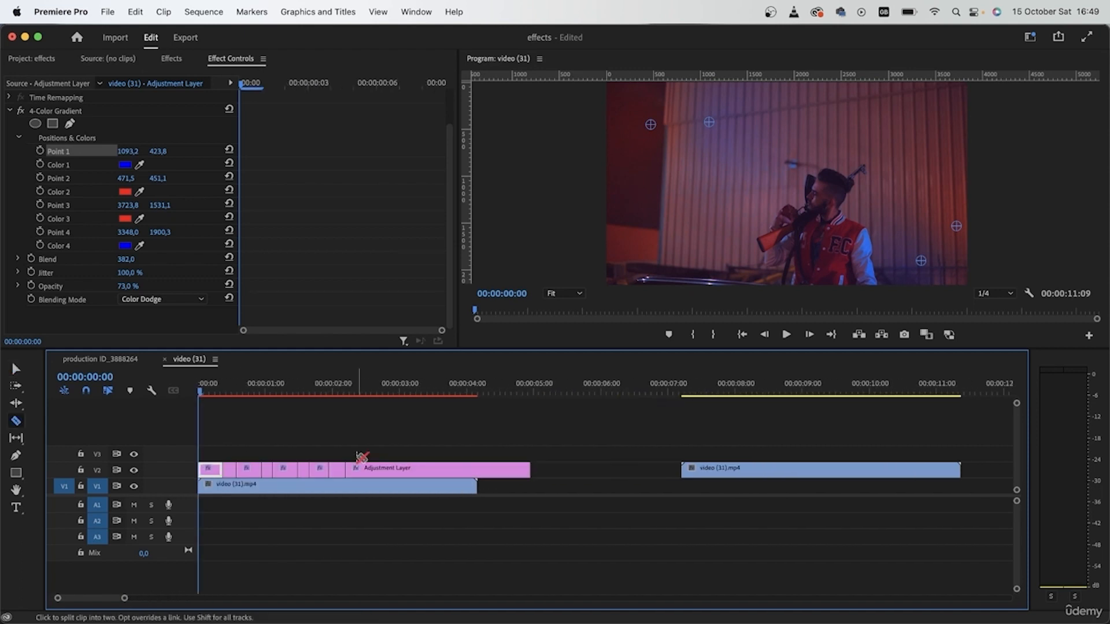
{"action": "key", "text": "v"}
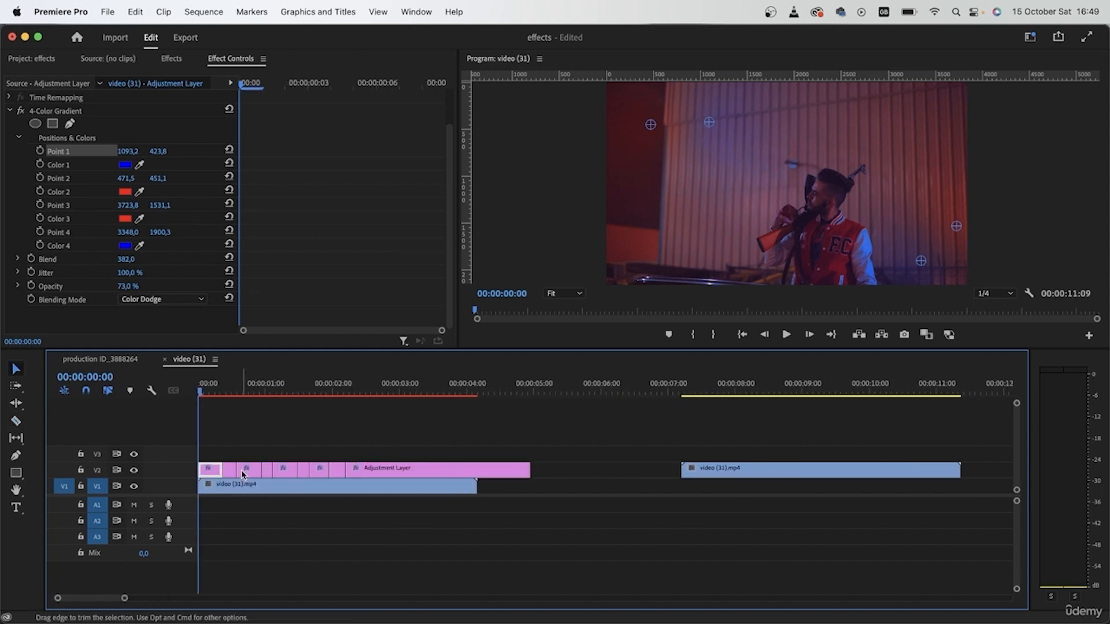
{"action": "left_click", "coordinate": [244, 473]}
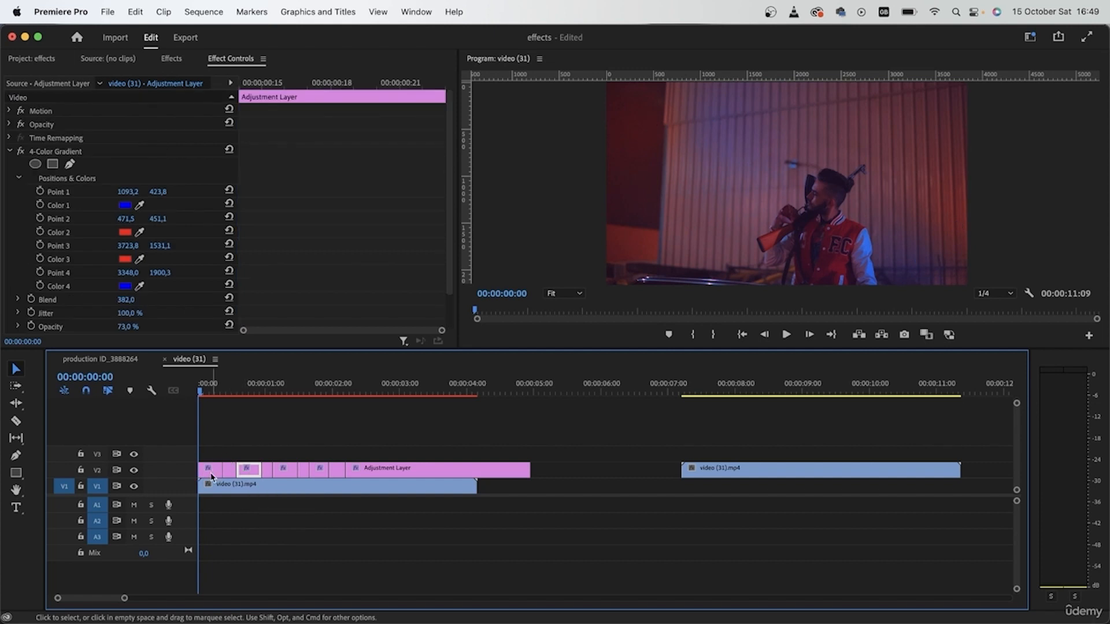
{"action": "left_click", "coordinate": [230, 472]}
{"action": "key", "text": "Delete"}
{"action": "left_click", "coordinate": [267, 473]}
{"action": "key", "text": "Delete"}
{"action": "left_click", "coordinate": [305, 471]}
{"action": "key", "text": "Delete"}
{"action": "left_click", "coordinate": [341, 471]}
{"action": "key", "text": "Delete"}
{"action": "key", "text": "space"}
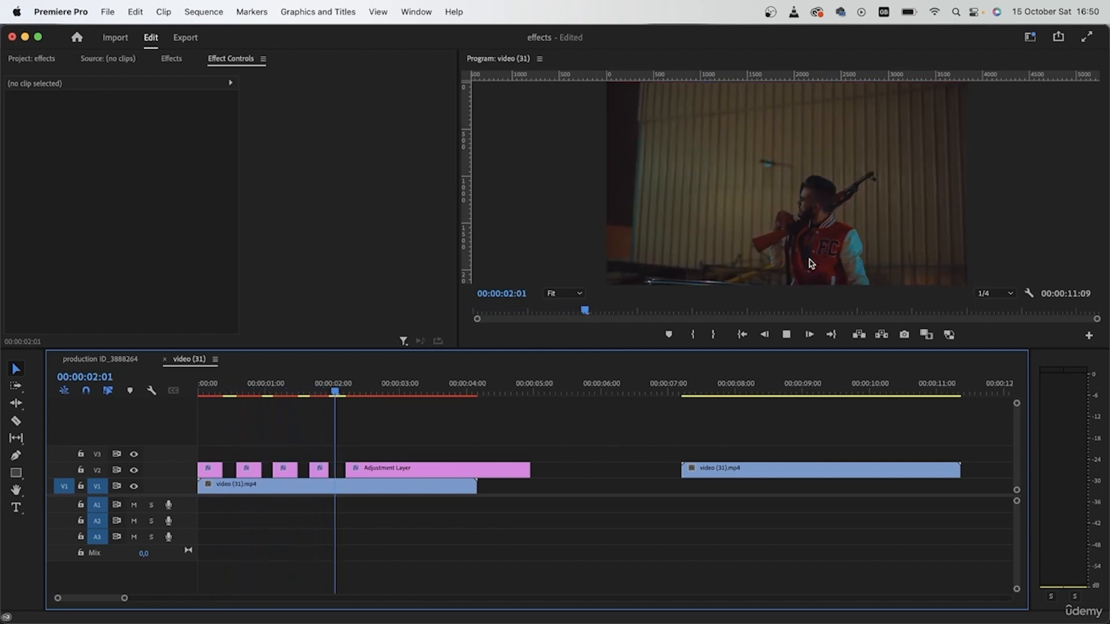
{"action": "key", "text": "space"}
Step: Undo the segment deletions and cuts to restore the whole adjustment layer
{"action": "key", "text": "Home"}
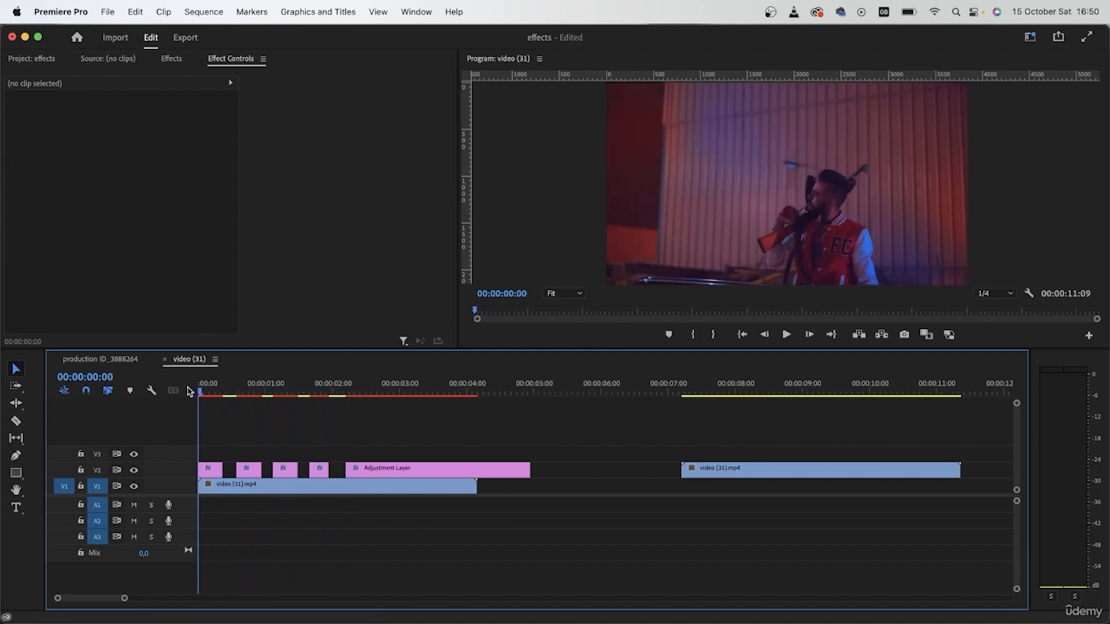
{"action": "scroll", "coordinate": [255, 441], "scroll_direction": "up", "scroll_amount": 1}
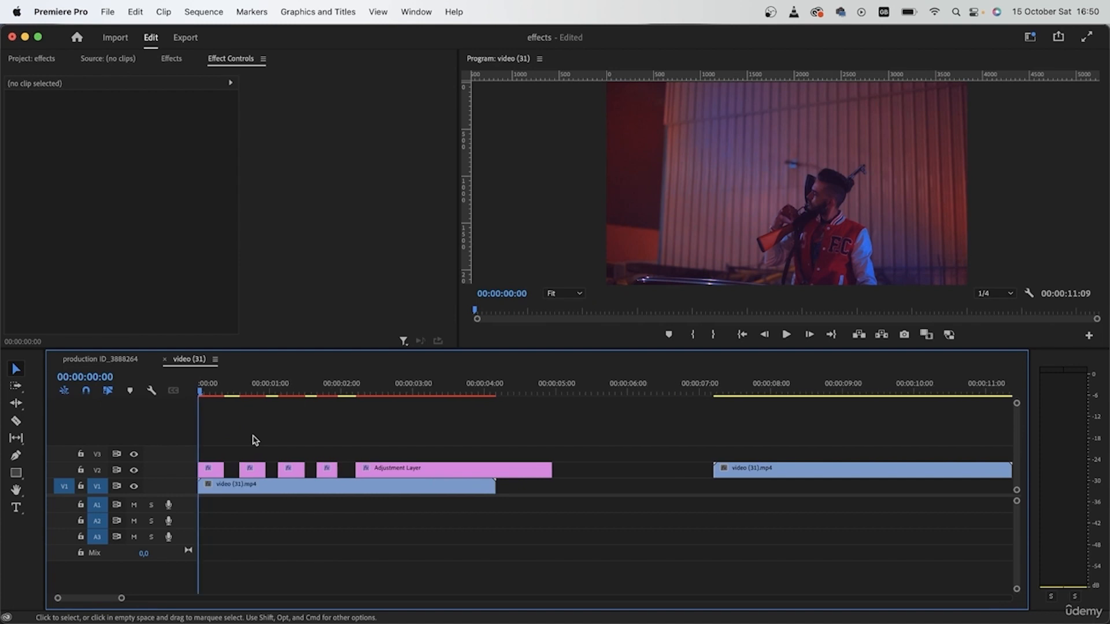
{"action": "key", "text": "super+z"}
{"action": "key", "text": "super+z"}
{"action": "key", "text": "super+z"}
{"action": "key", "text": "super+z"}
{"action": "key", "text": "super+z"}
{"action": "key", "text": "super+z"}
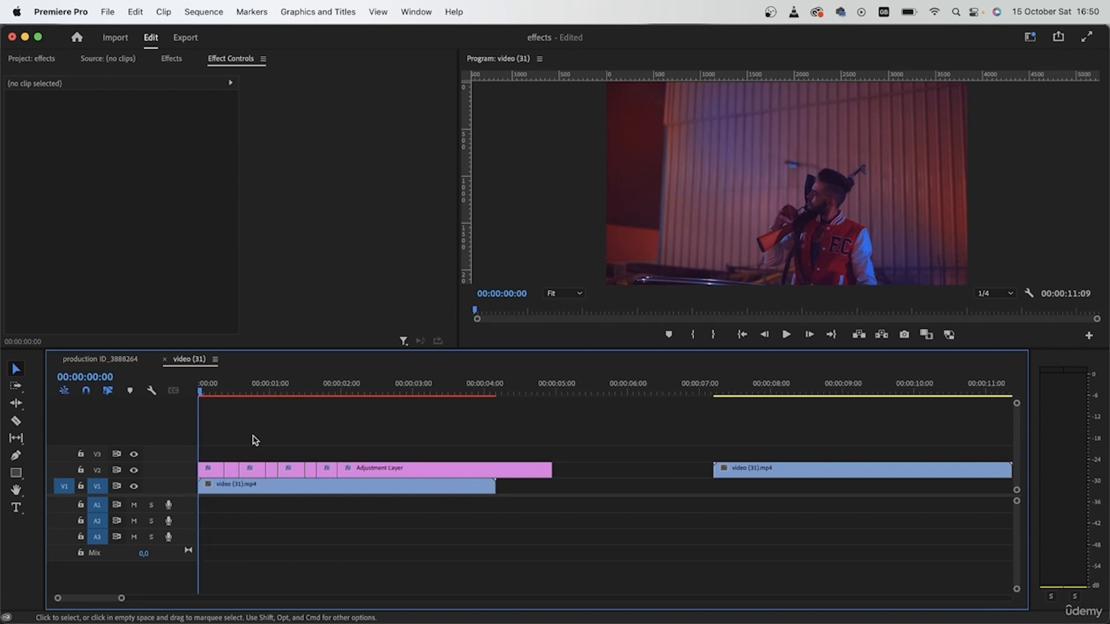
{"action": "key", "text": "super+z"}
{"action": "key", "text": "super+z"}
{"action": "key", "text": "super+z"}
{"action": "key", "text": "super+z"}
{"action": "key", "text": "super+z"}
{"action": "key", "text": "super+z"}
Step: Keyframe the adjustment layer's Opacity at 100%, then two frames later set it to 0%
{"action": "left_click", "coordinate": [252, 473]}
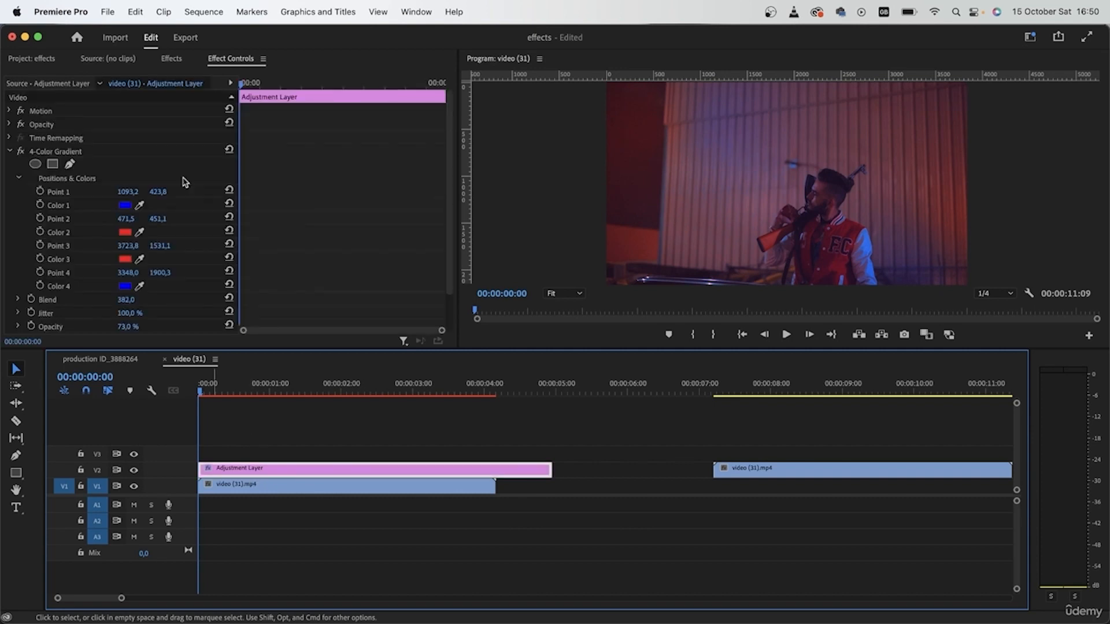
{"action": "left_click", "coordinate": [8, 152]}
{"action": "left_click", "coordinate": [8, 125]}
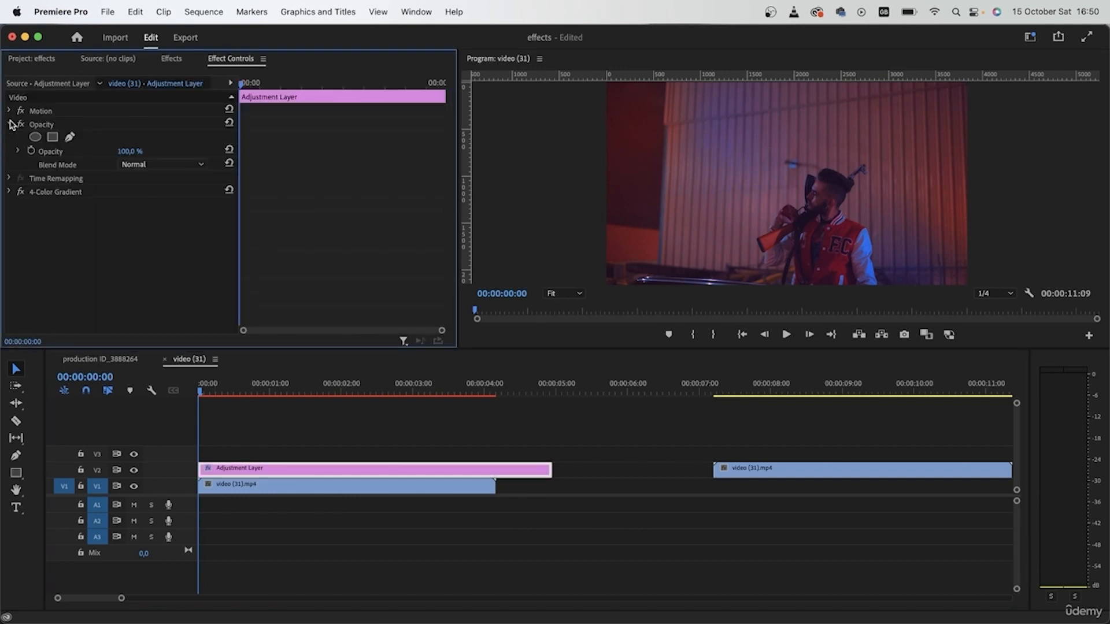
{"action": "left_click_drag", "start_coordinate": [241, 84], "coordinate": [253, 87]}
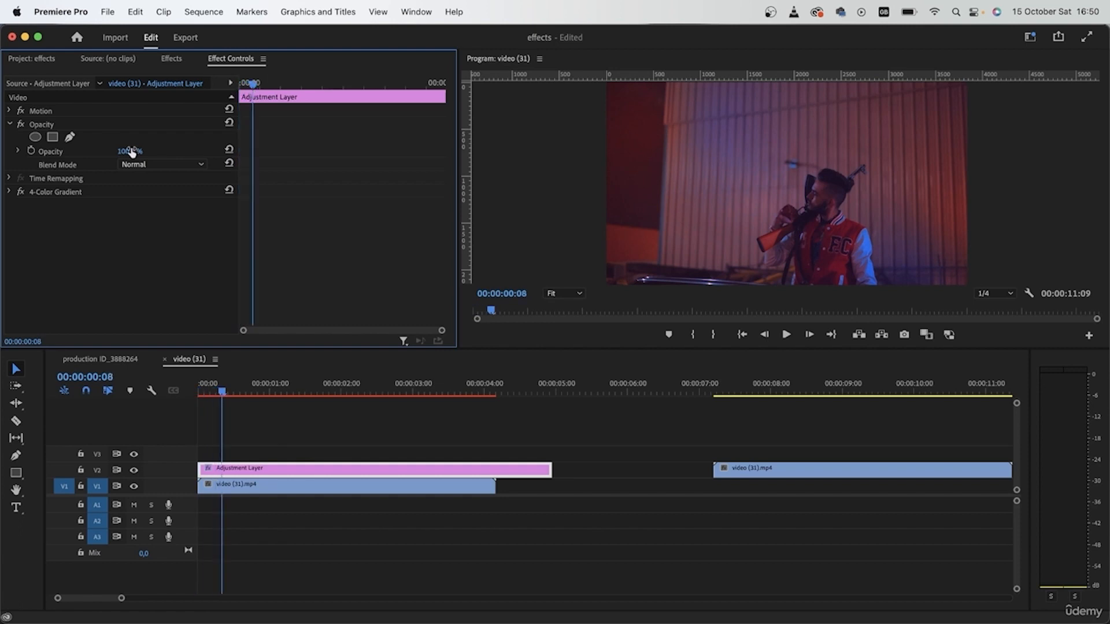
{"action": "left_click", "coordinate": [32, 150]}
{"action": "key", "text": "Right"}
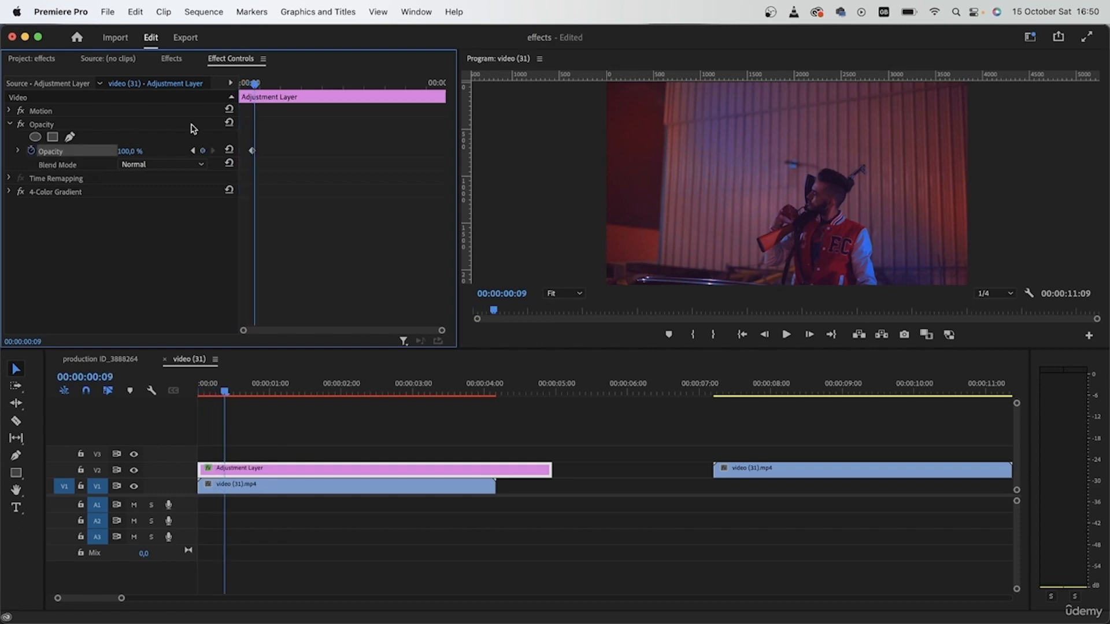
{"action": "key", "text": "Right"}
{"action": "left_click_drag", "start_coordinate": [148, 152], "coordinate": [108, 152]}
Step: Select the two opacity keyframes and paste copies at several later points to build a flicker
{"action": "left_click_drag", "start_coordinate": [350, 192], "coordinate": [207, 137]}
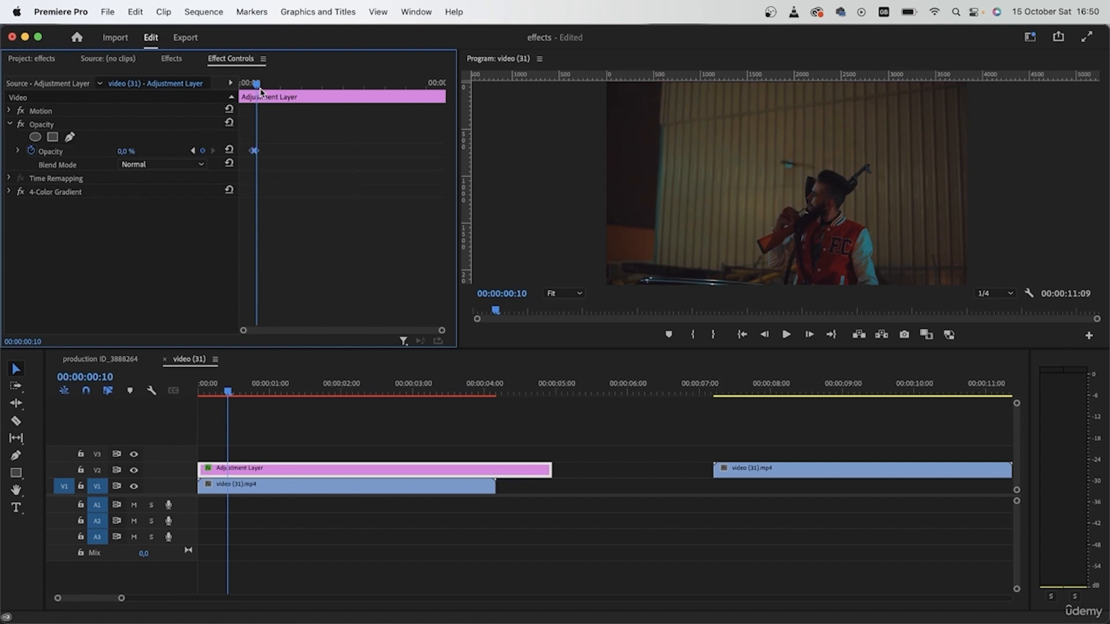
{"action": "left_click_drag", "start_coordinate": [264, 86], "coordinate": [288, 92]}
{"action": "key", "text": "super+v"}
{"action": "key", "text": "super+v"}
{"action": "left_click", "coordinate": [311, 85]}
{"action": "key", "text": "super+v"}
Step: Play back the flickering adjustment layer from near the start
{"action": "left_click", "coordinate": [214, 381]}
{"action": "key", "text": "space"}
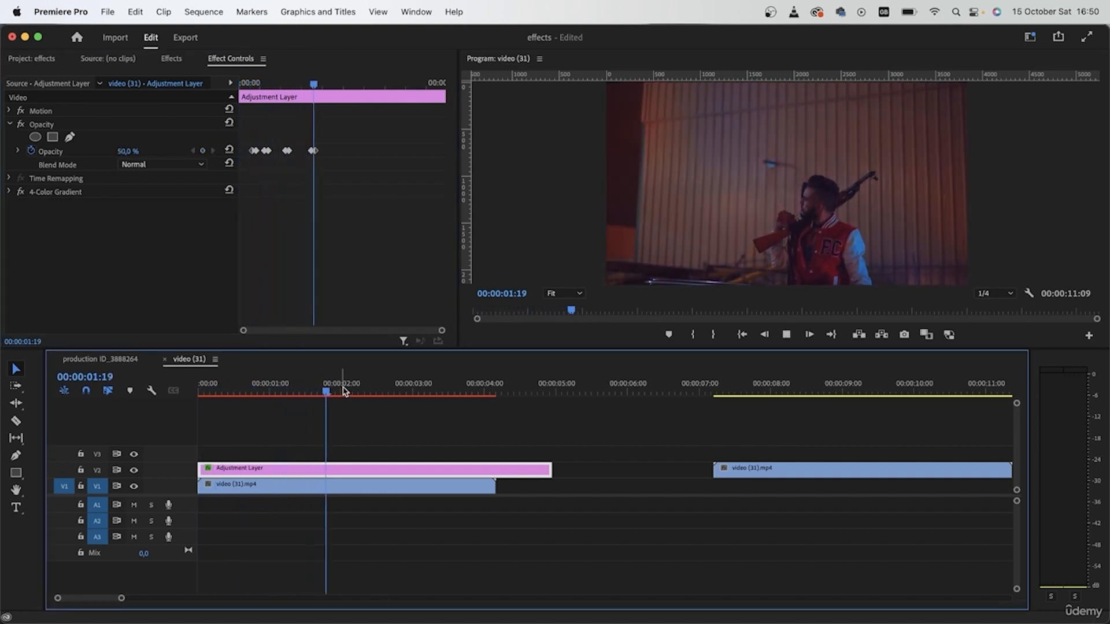
{"action": "key", "text": "space"}
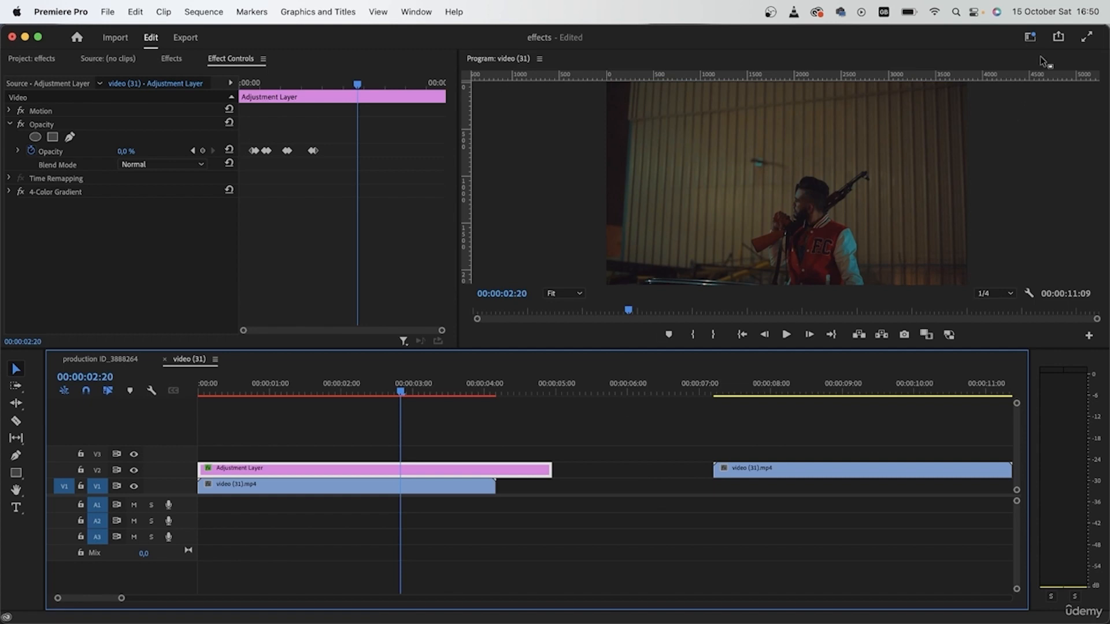
Step: Select all the opacity keyframes and paste them again further along the layer
{"action": "left_click_drag", "start_coordinate": [354, 153], "coordinate": [226, 153]}
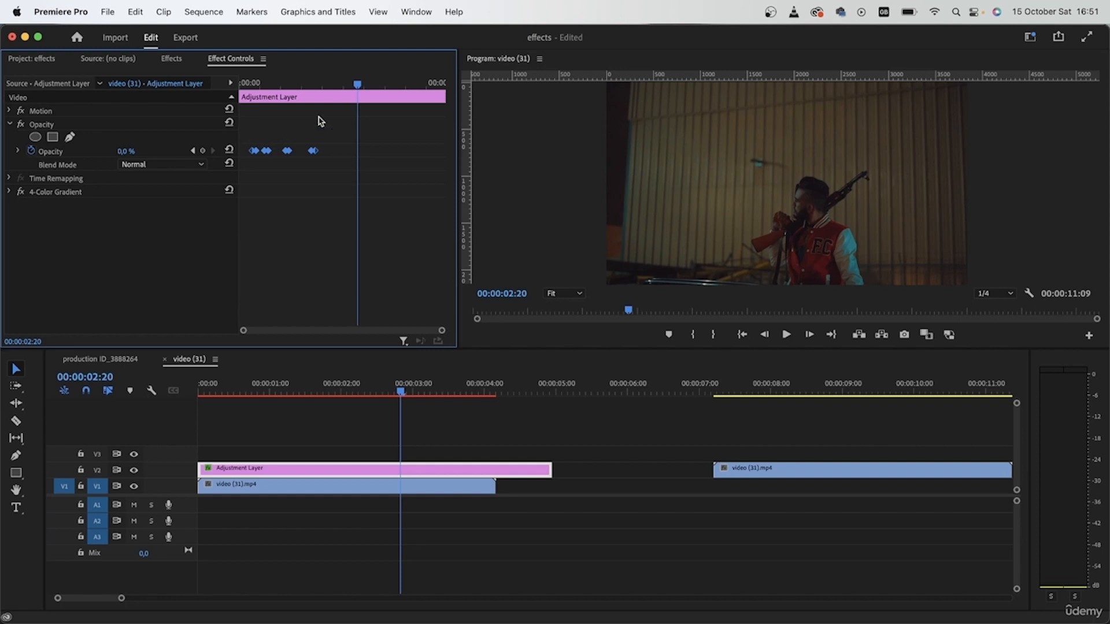
{"action": "left_click_drag", "start_coordinate": [357, 87], "coordinate": [363, 86]}
{"action": "key", "text": "super+v"}
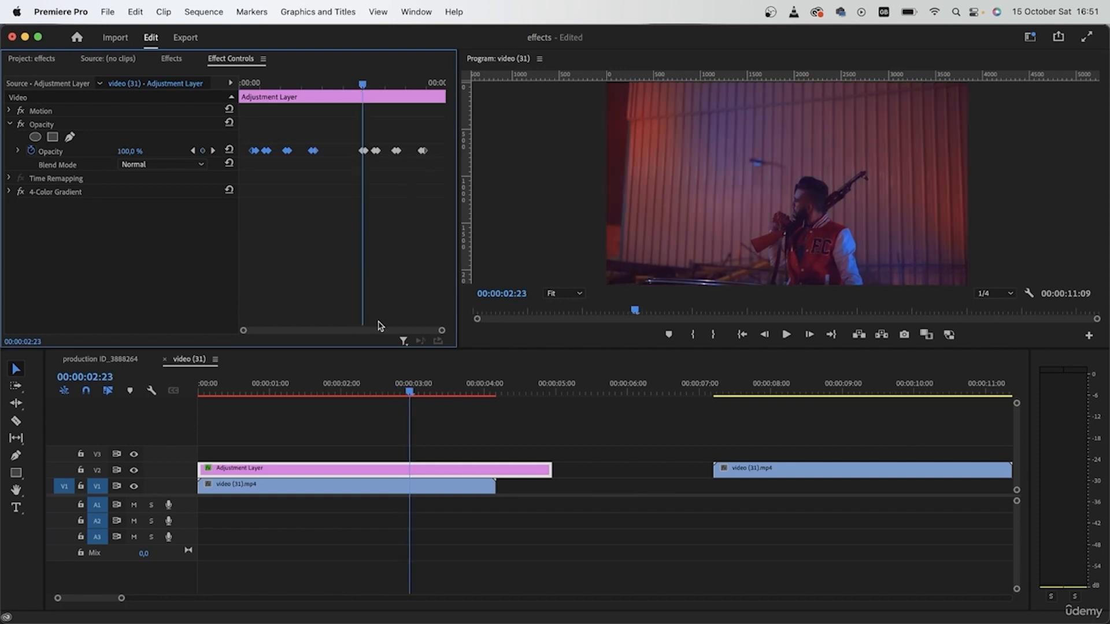
Step: Add a 100% opacity keyframe at about 1 second 22 frames and play the flicker again
{"action": "left_click_drag", "start_coordinate": [422, 388], "coordinate": [198, 386]}
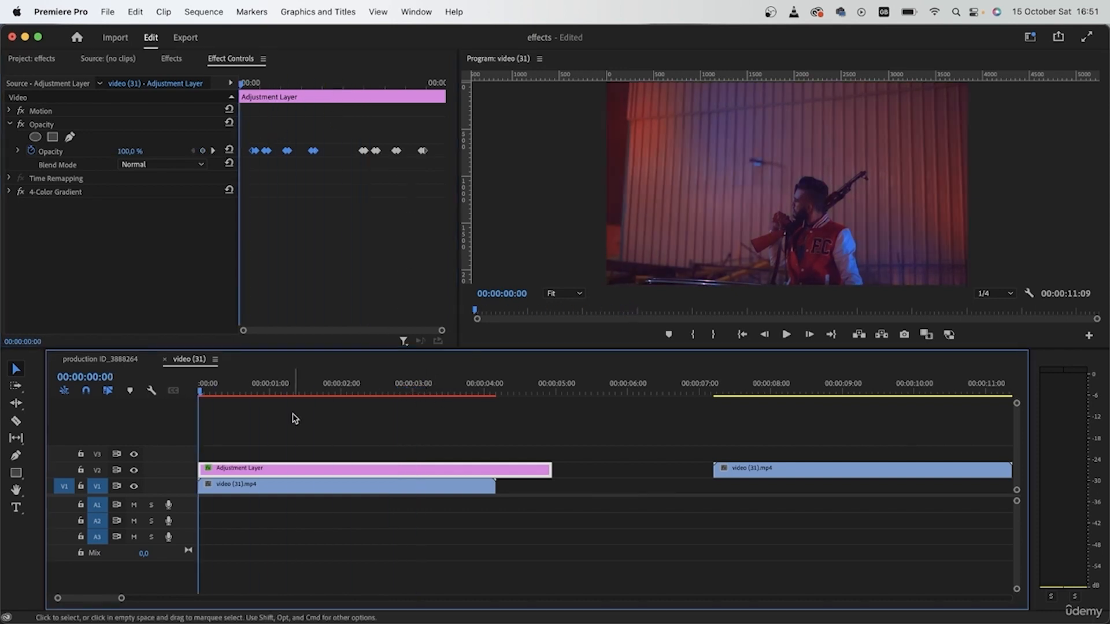
{"action": "left_click", "coordinate": [428, 387]}
{"action": "left_click", "coordinate": [331, 94]}
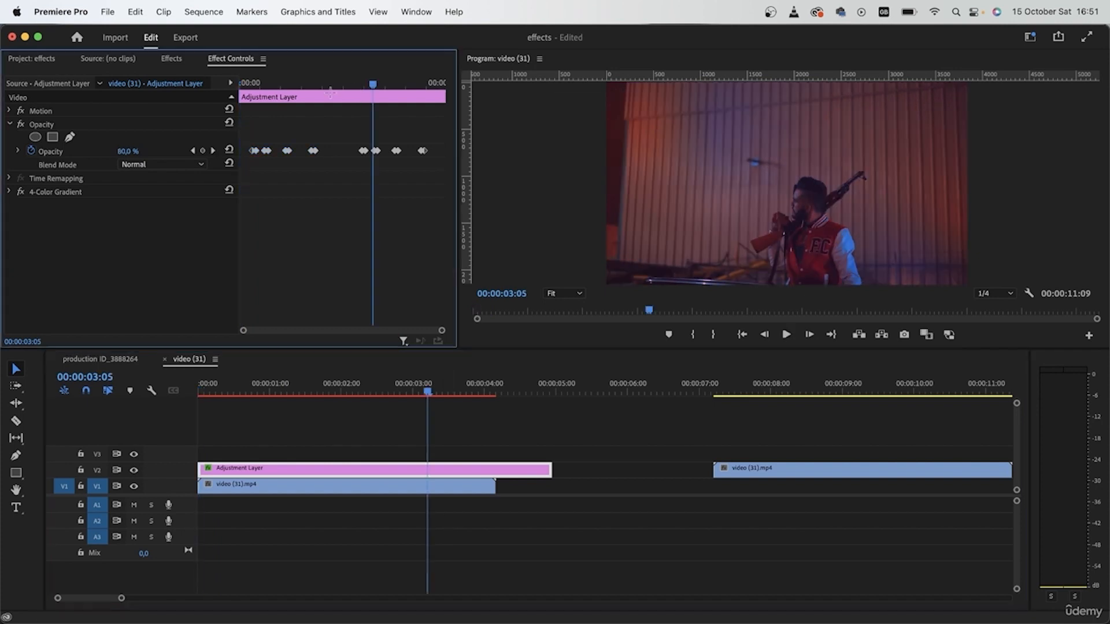
{"action": "left_click_drag", "start_coordinate": [346, 85], "coordinate": [321, 85]}
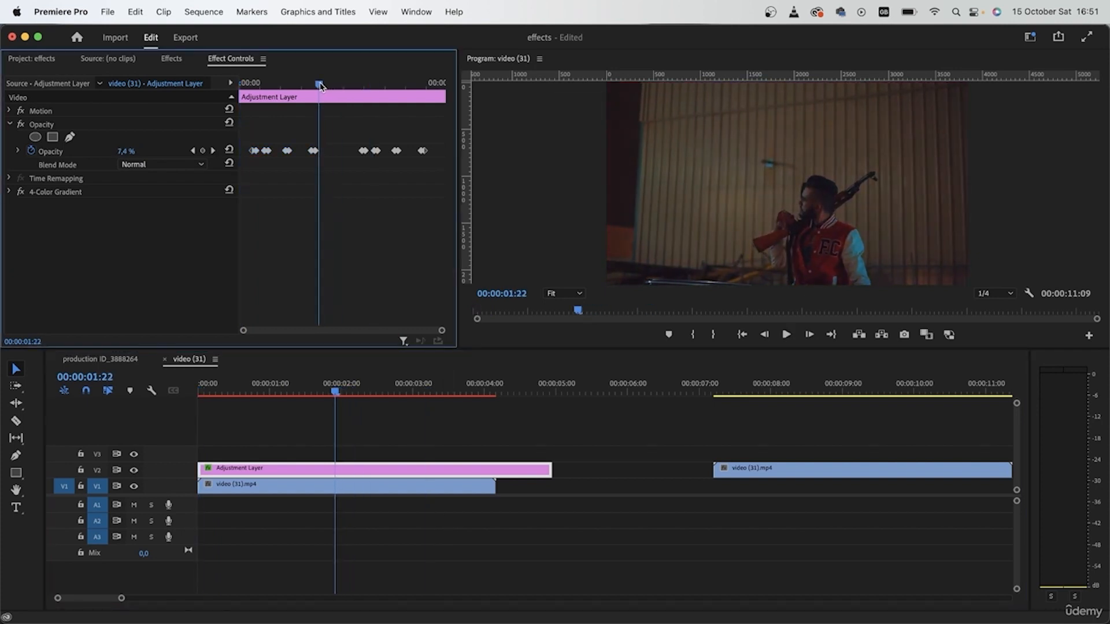
{"action": "left_click", "coordinate": [229, 148]}
{"action": "left_click", "coordinate": [356, 85]}
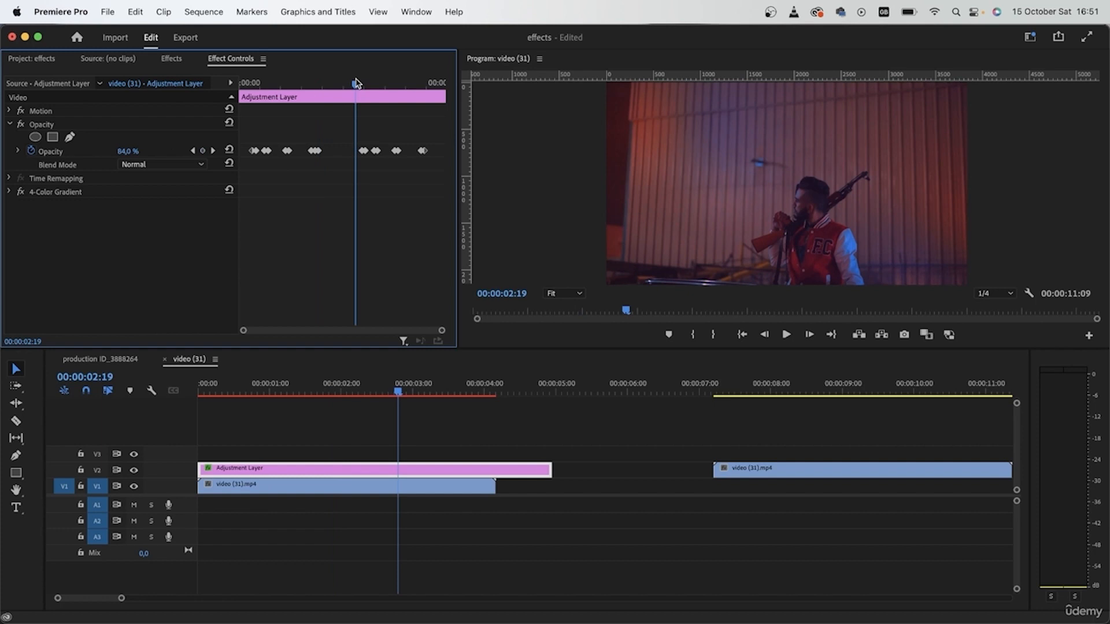
{"action": "left_click", "coordinate": [315, 386]}
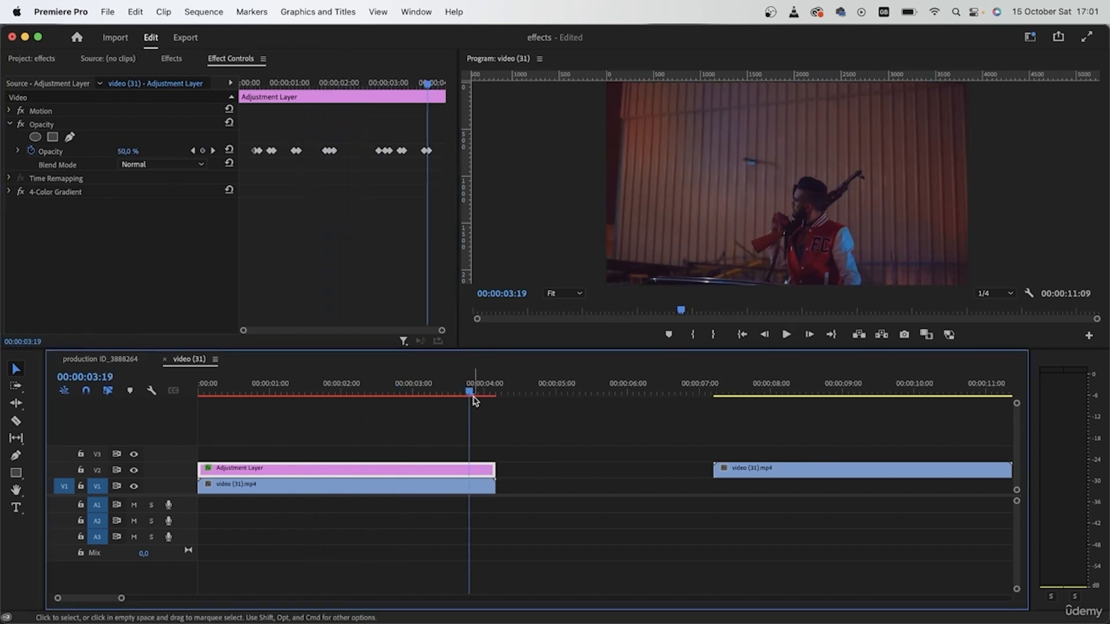
Step: Trim the adjustment layer to end with the video clip and play back the result
{"action": "left_click_drag", "start_coordinate": [473, 401], "coordinate": [191, 409]}
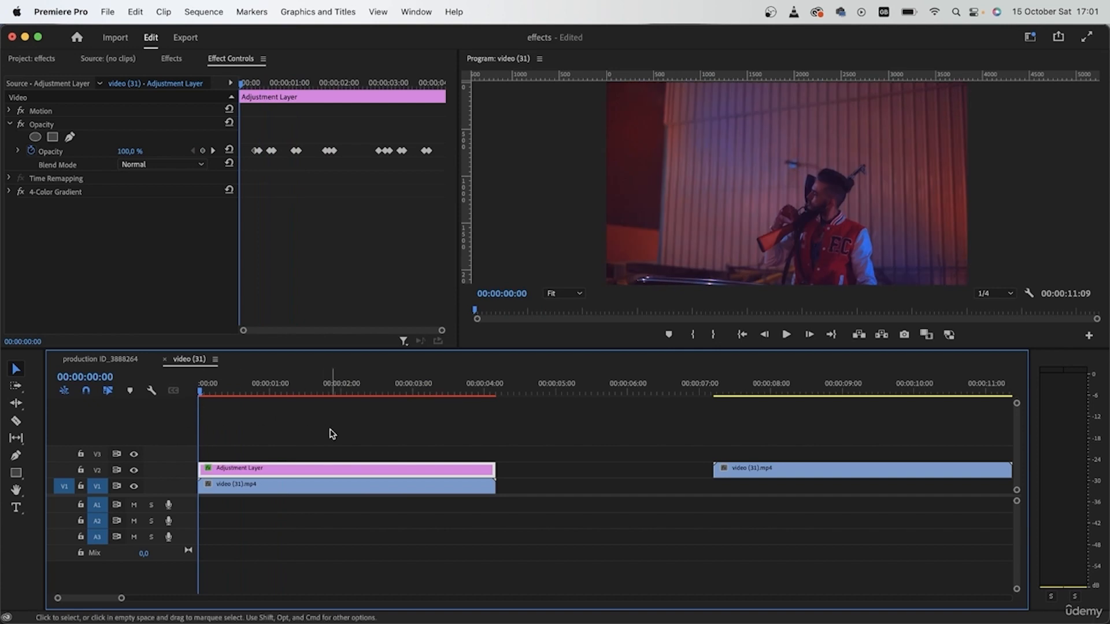
{"action": "key", "text": "space"}
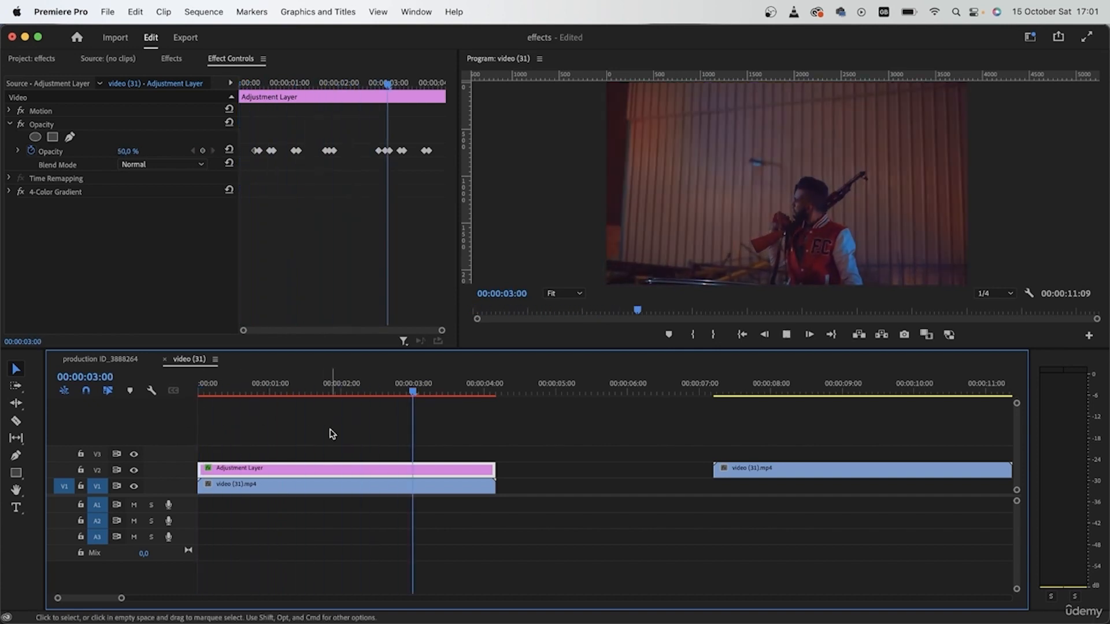
{"action": "key", "text": "space"}
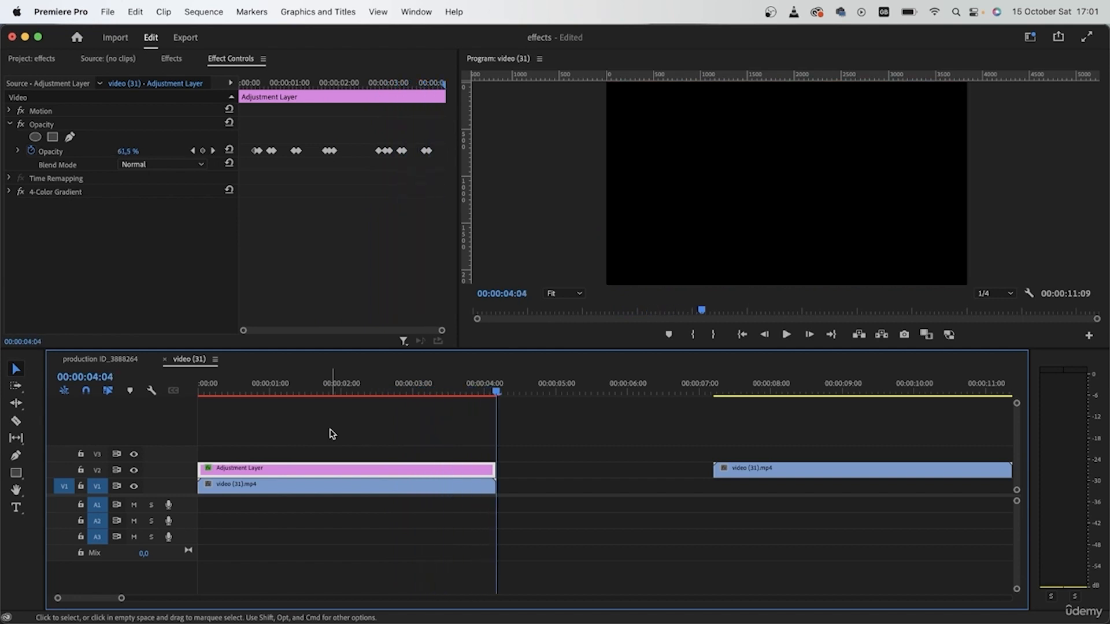
{"action": "left_click_drag", "start_coordinate": [420, 394], "coordinate": [329, 404]}
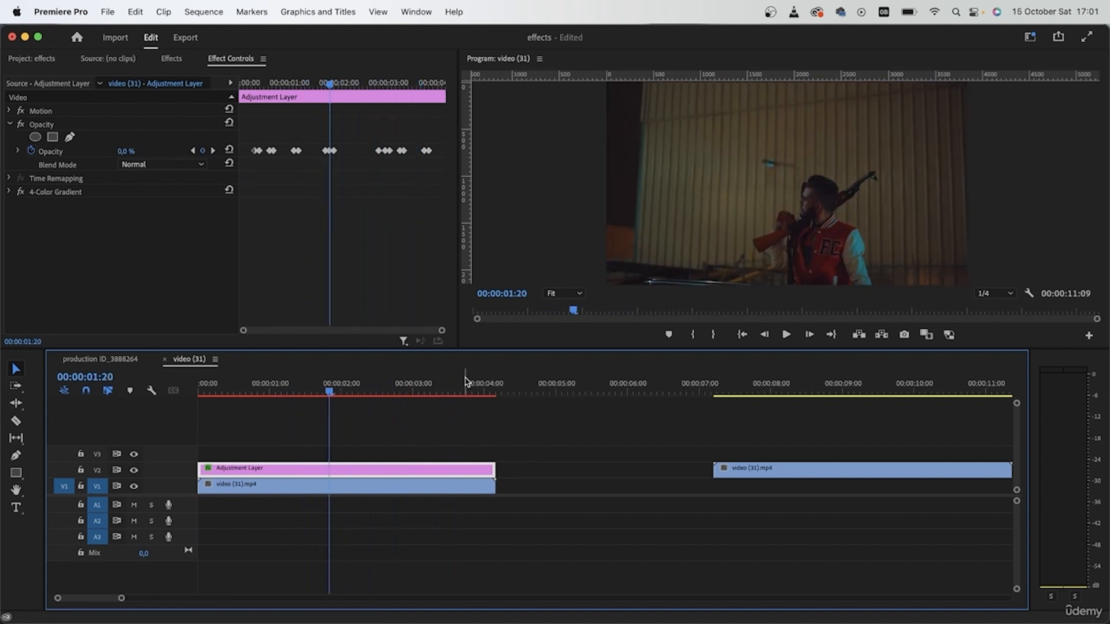
Step: Create a new sequence from the pexels-cottonbro-9798674 clip and preview it
{"action": "left_click", "coordinate": [33, 61]}
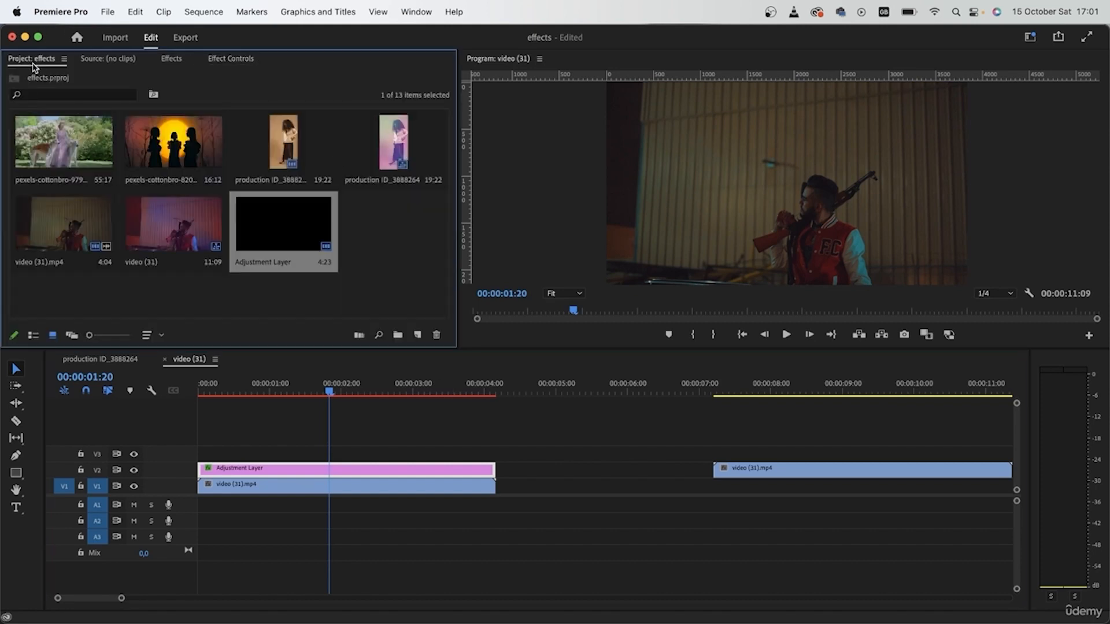
{"action": "left_click", "coordinate": [425, 278]}
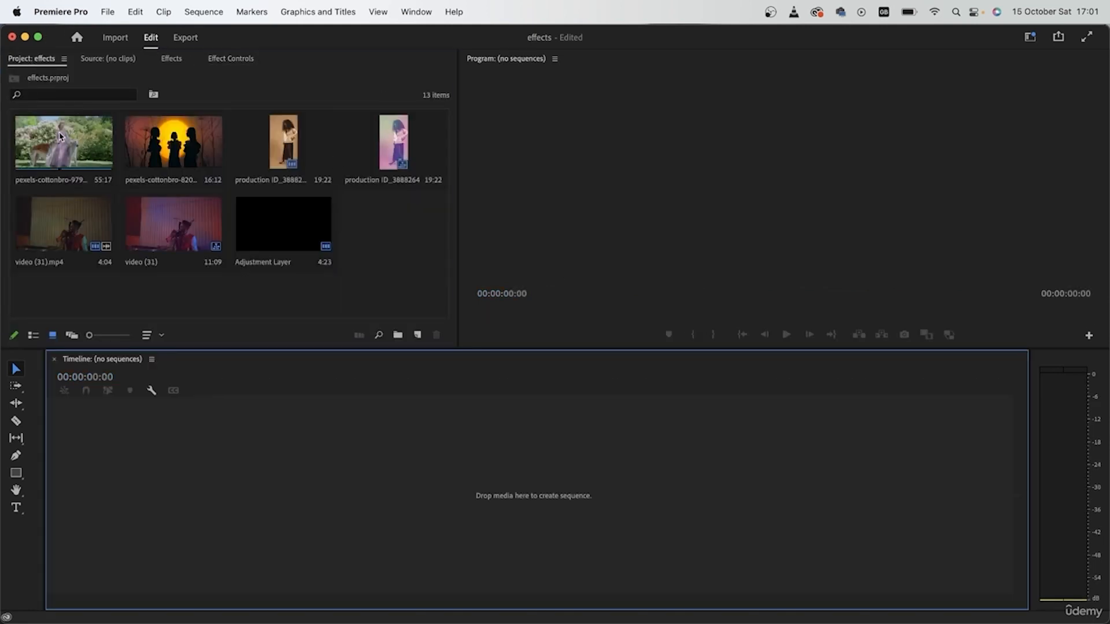
{"action": "left_click_drag", "start_coordinate": [63, 145], "coordinate": [259, 432]}
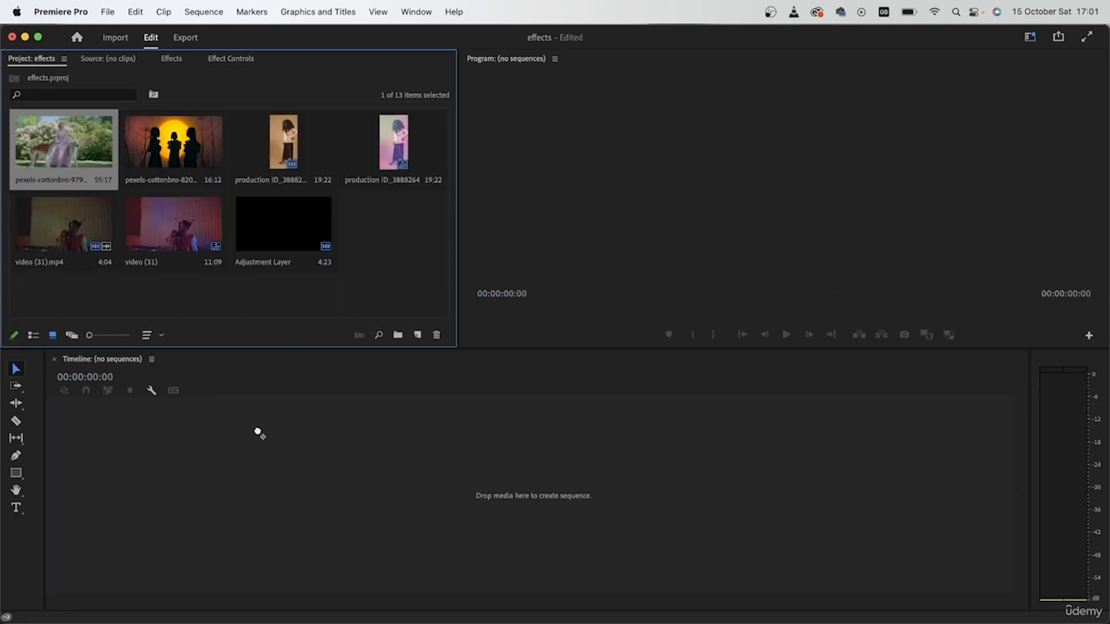
{"action": "left_click_drag", "start_coordinate": [168, 474], "coordinate": [169, 475]}
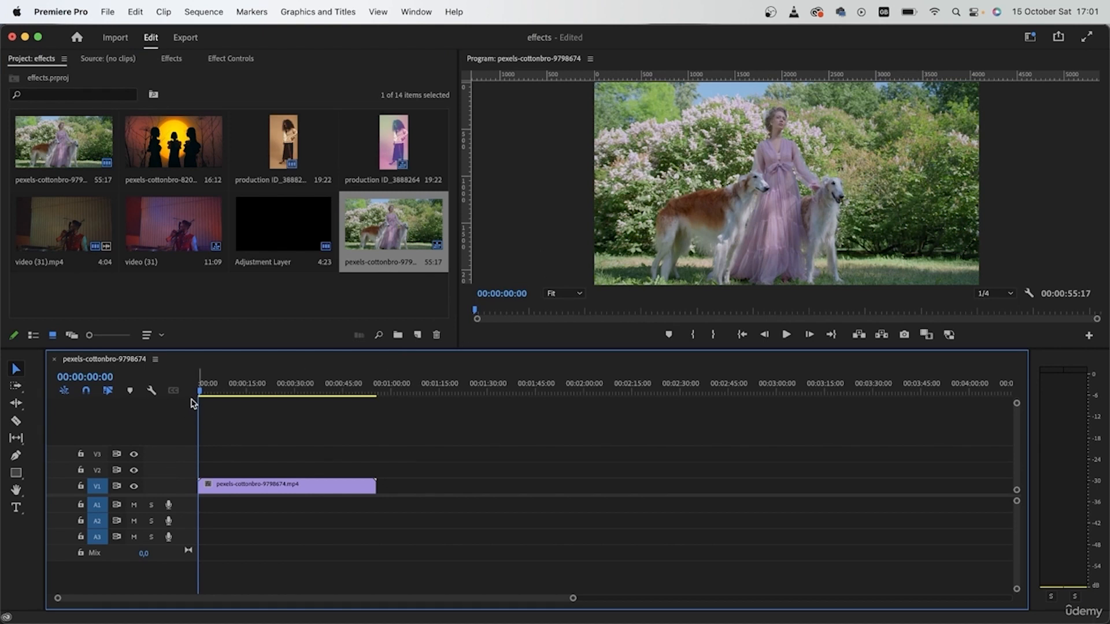
{"action": "left_click_drag", "start_coordinate": [202, 394], "coordinate": [240, 440]}
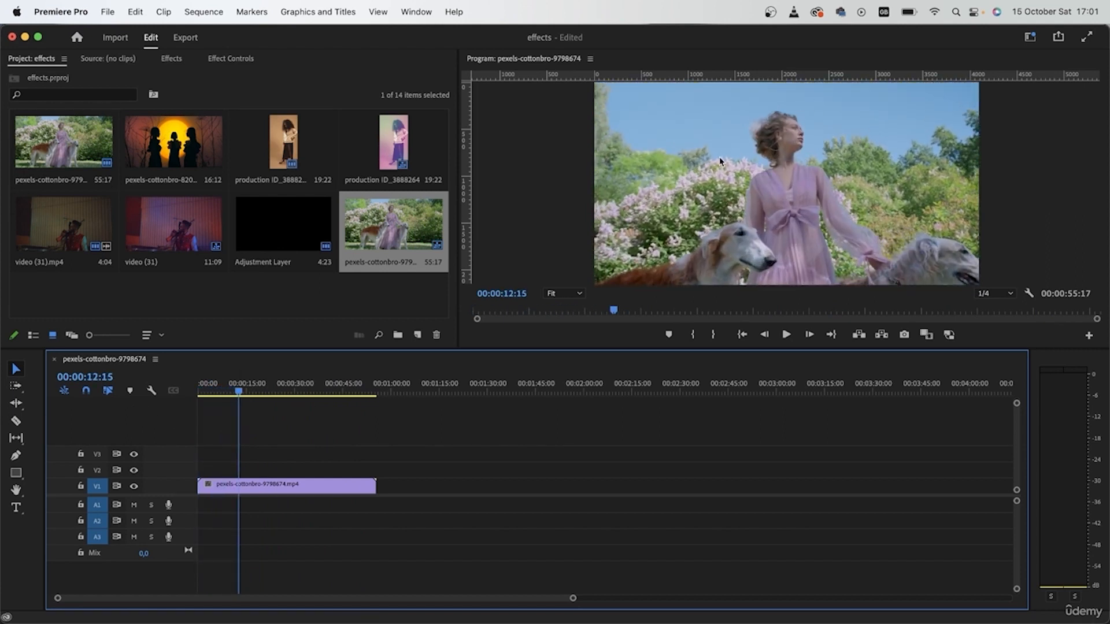
{"action": "key", "text": "Home"}
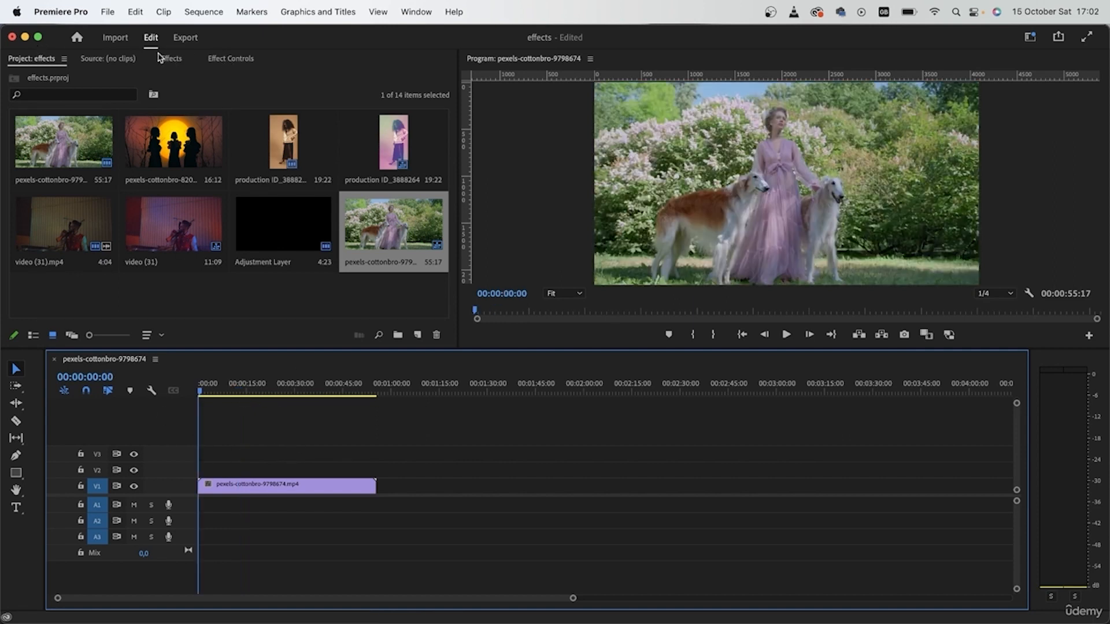
Step: Create a new Color Matte in yellow DDCE3E and name it sun
{"action": "right_click", "coordinate": [245, 298]}
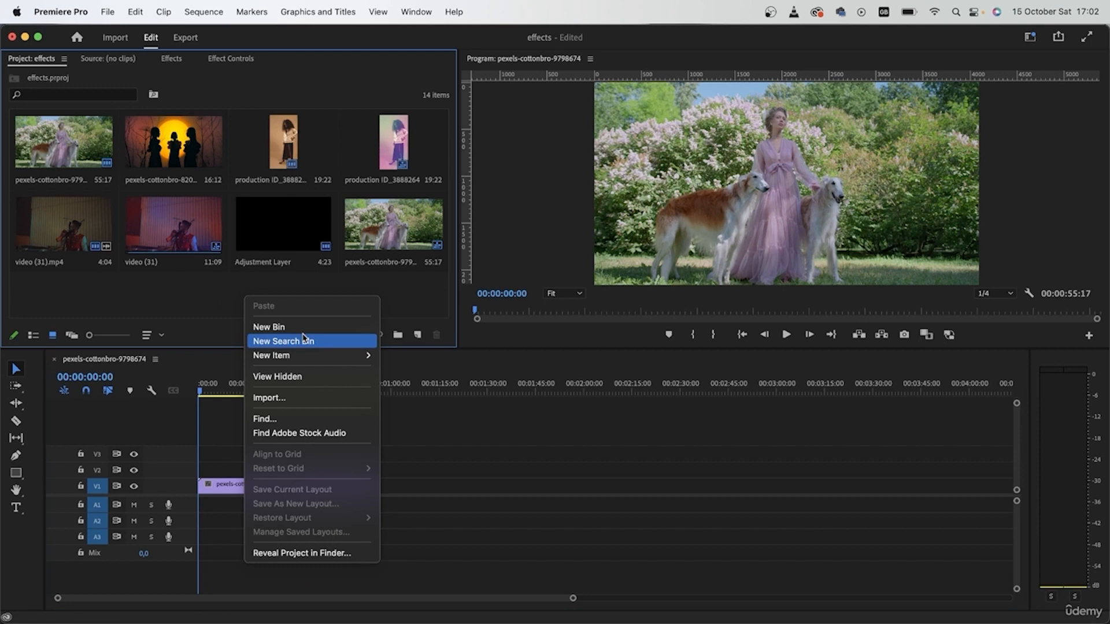
{"action": "mouse_move", "coordinate": [312, 355]}
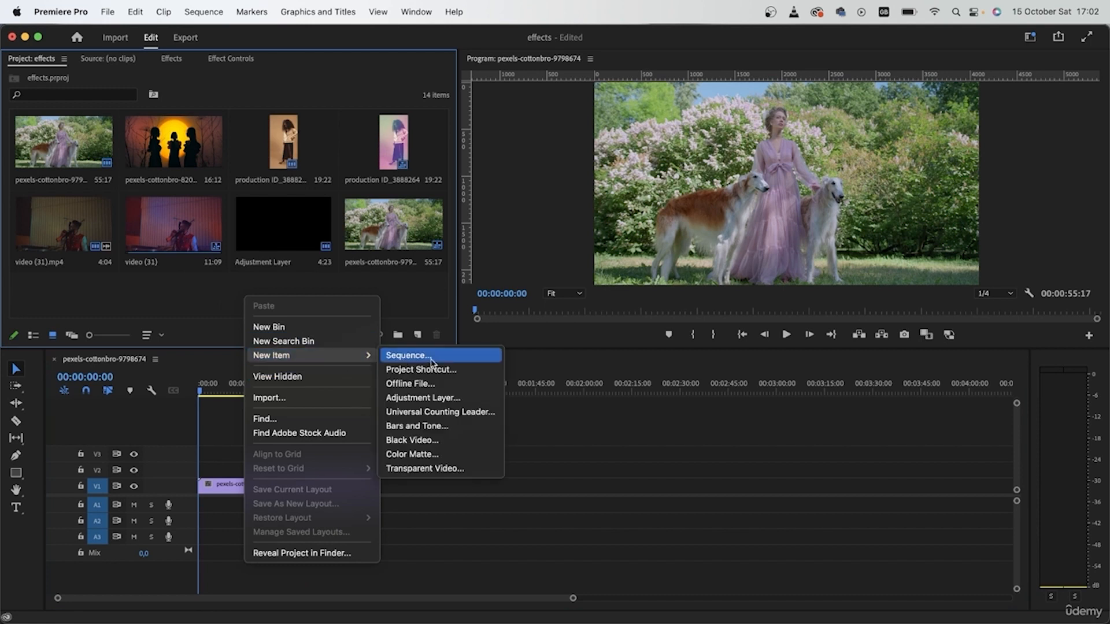
{"action": "left_click", "coordinate": [446, 454]}
{"action": "left_click", "coordinate": [634, 377]}
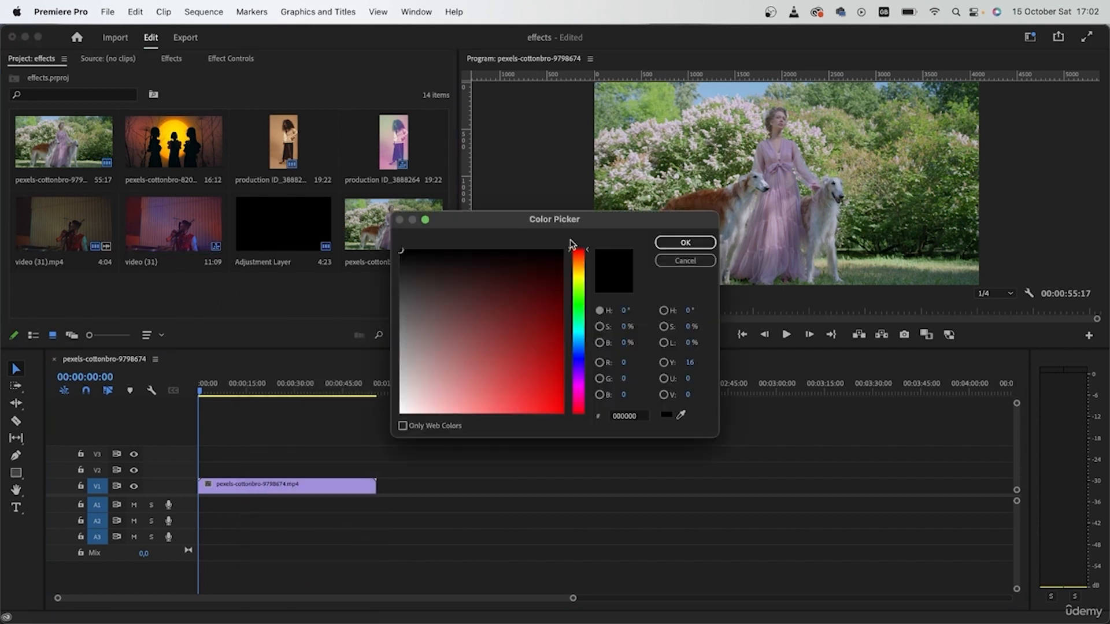
{"action": "left_click", "coordinate": [578, 265]}
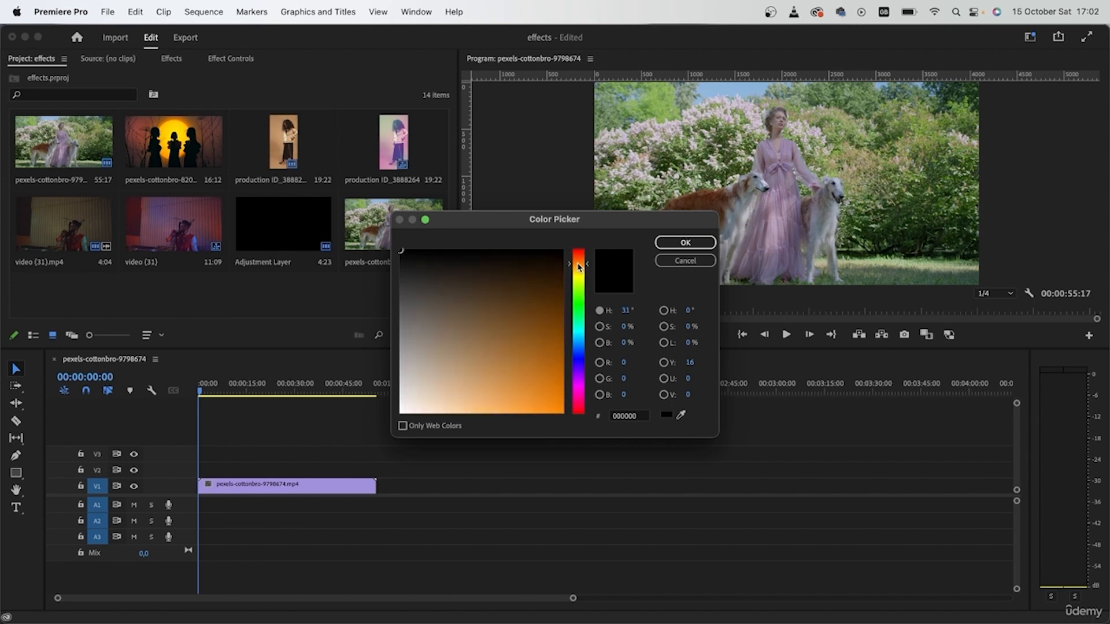
{"action": "left_click_drag", "start_coordinate": [542, 341], "coordinate": [568, 419]}
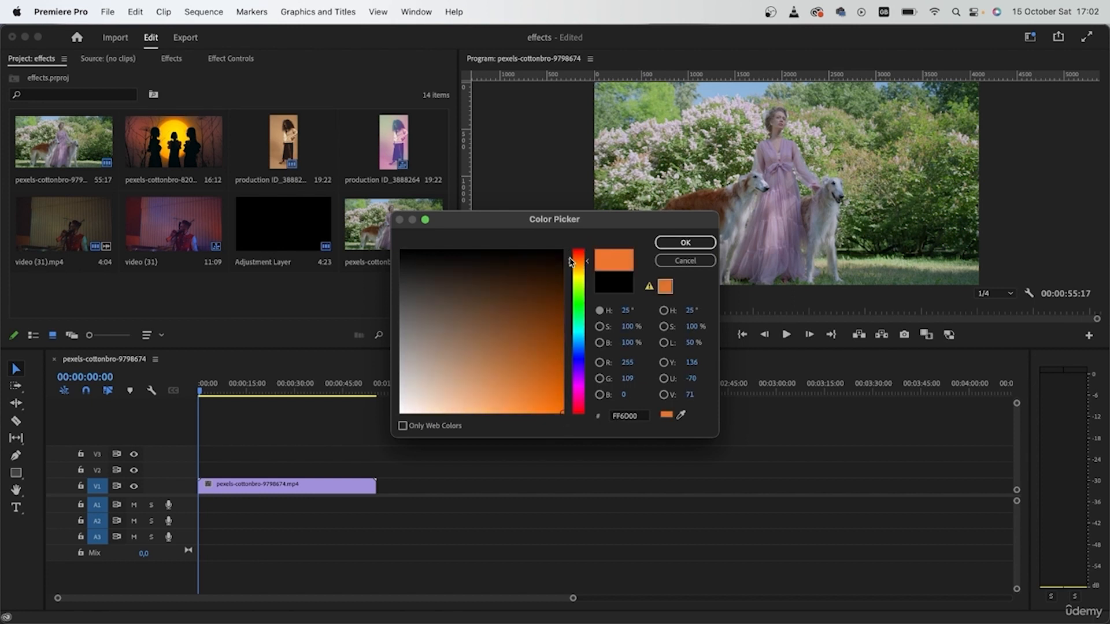
{"action": "left_click_drag", "start_coordinate": [579, 263], "coordinate": [580, 271]}
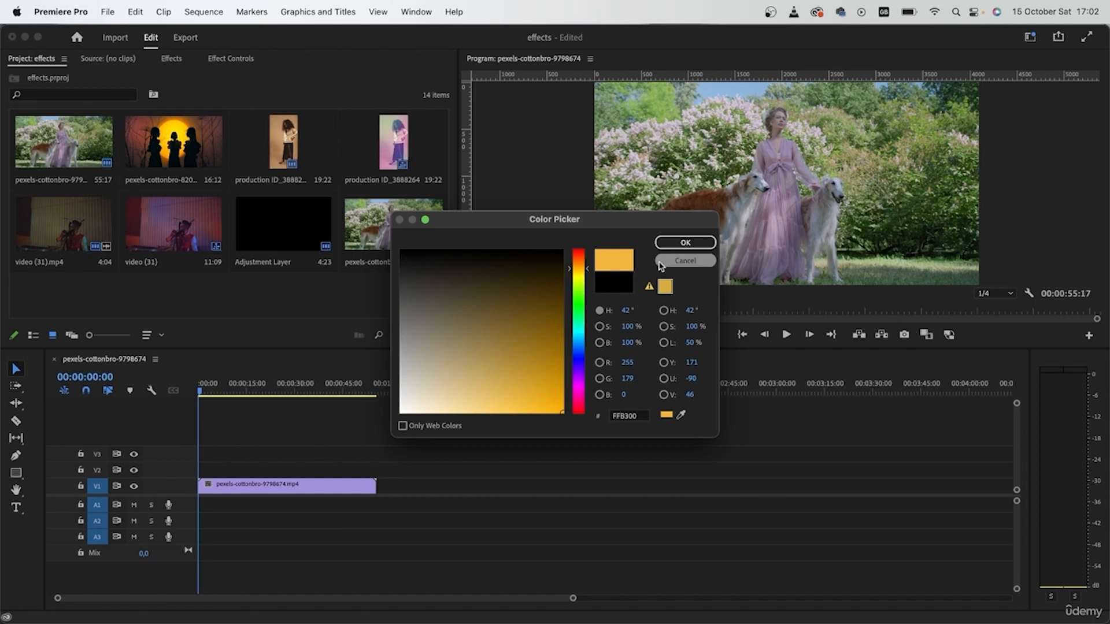
{"action": "left_click", "coordinate": [579, 275]}
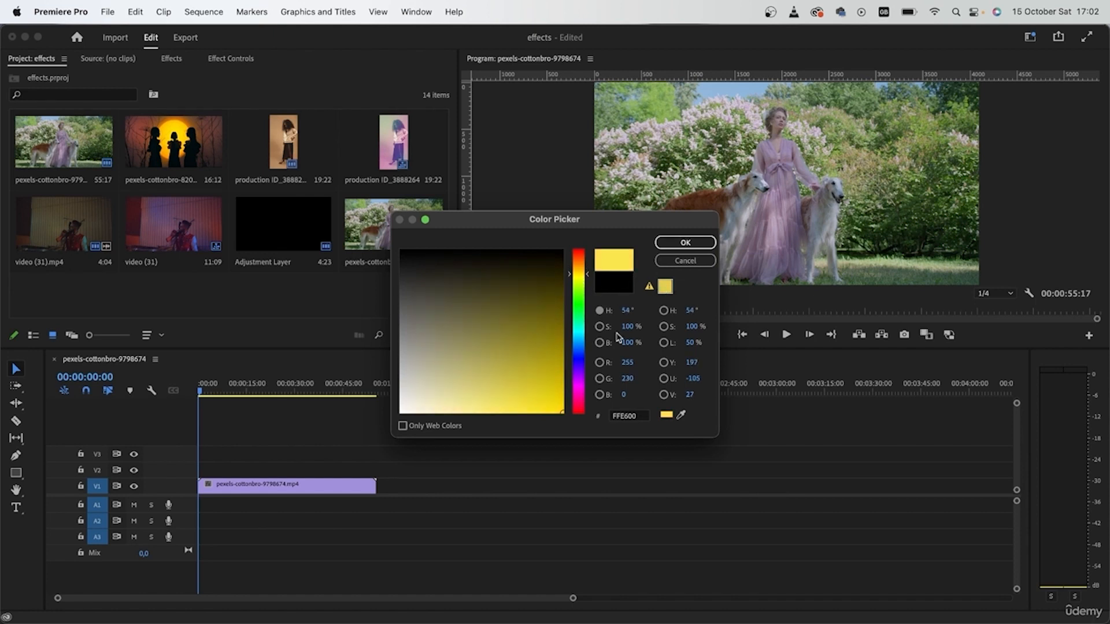
{"action": "mouse_move", "coordinate": [554, 395]}
{"action": "left_mouse_down"}
{"action": "mouse_move", "coordinate": [560, 379]}
{"action": "mouse_move", "coordinate": [515, 409]}
{"action": "mouse_move", "coordinate": [528, 395]}
{"action": "mouse_move", "coordinate": [518, 392]}
{"action": "left_mouse_up"}
{"action": "left_click", "coordinate": [680, 246]}
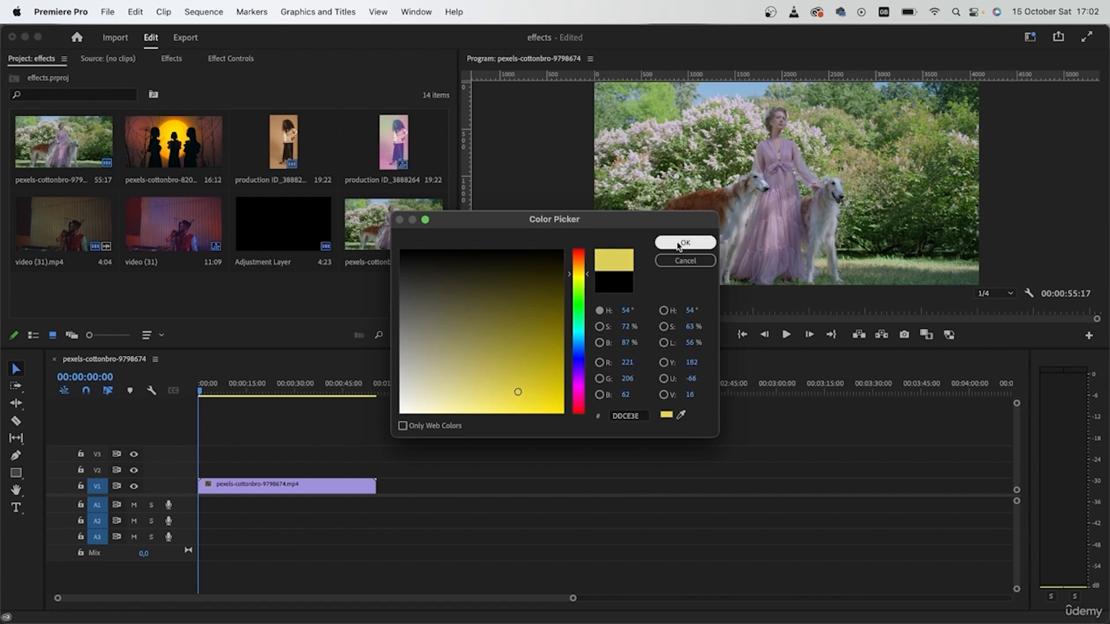
{"action": "type", "text": "sun"}
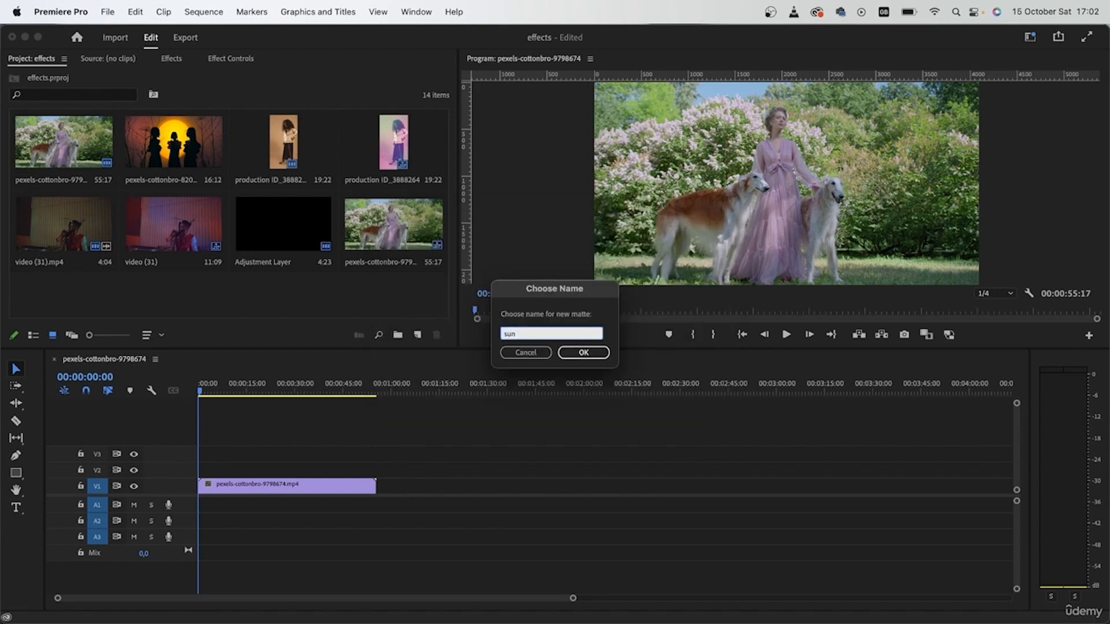
{"action": "key", "text": "Return"}
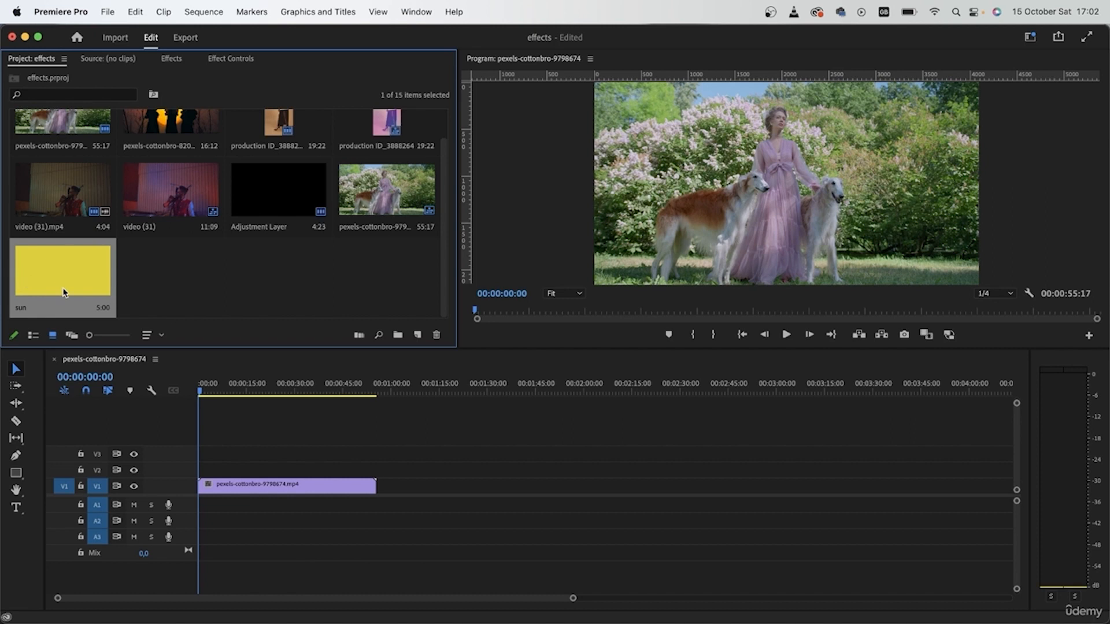
Step: Place the sun matte on track V2 above the clip and open its effect controls
{"action": "left_click_drag", "start_coordinate": [48, 281], "coordinate": [376, 470]}
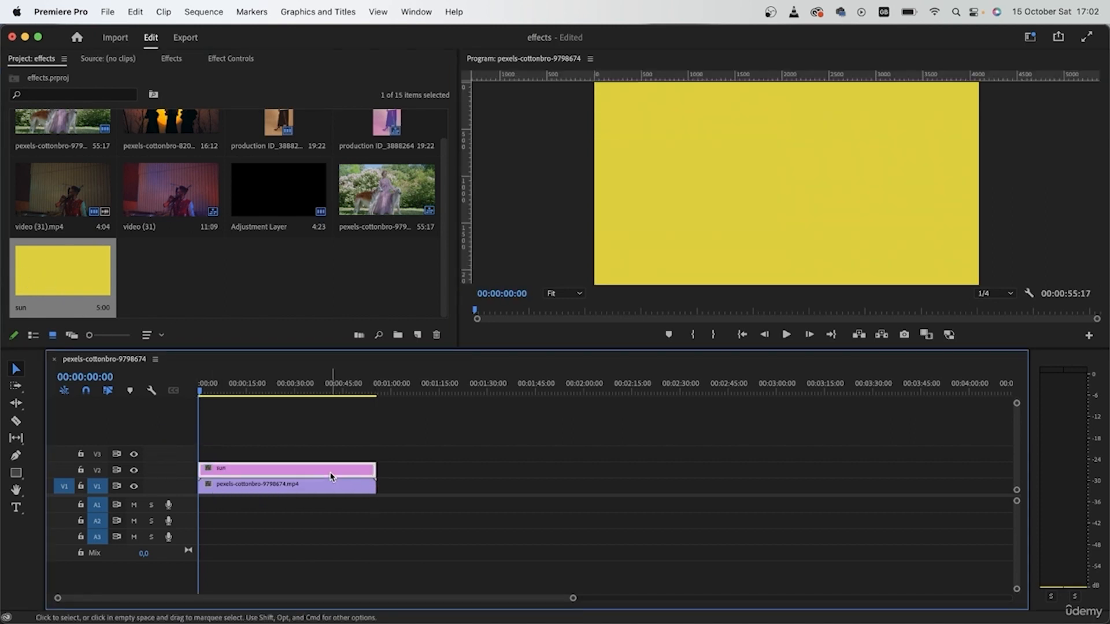
{"action": "left_click", "coordinate": [237, 59]}
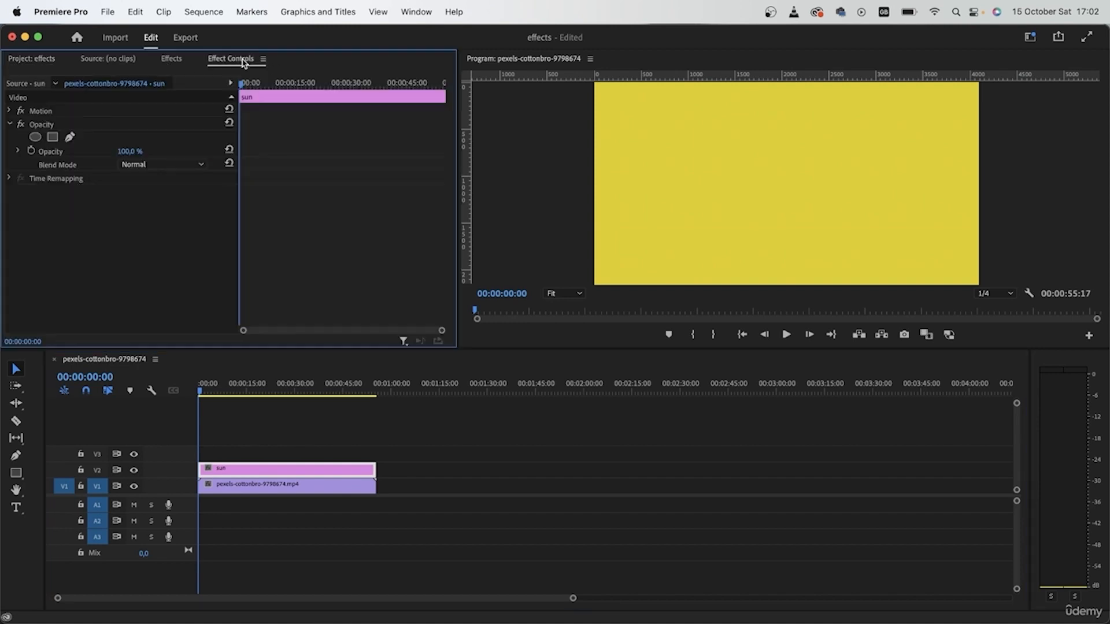
Step: Add an ellipse mask to the sun matte, move it into the frame's upper-right corner, and set the blend mode to Linear Dodge (Add)
{"action": "left_click", "coordinate": [36, 137]}
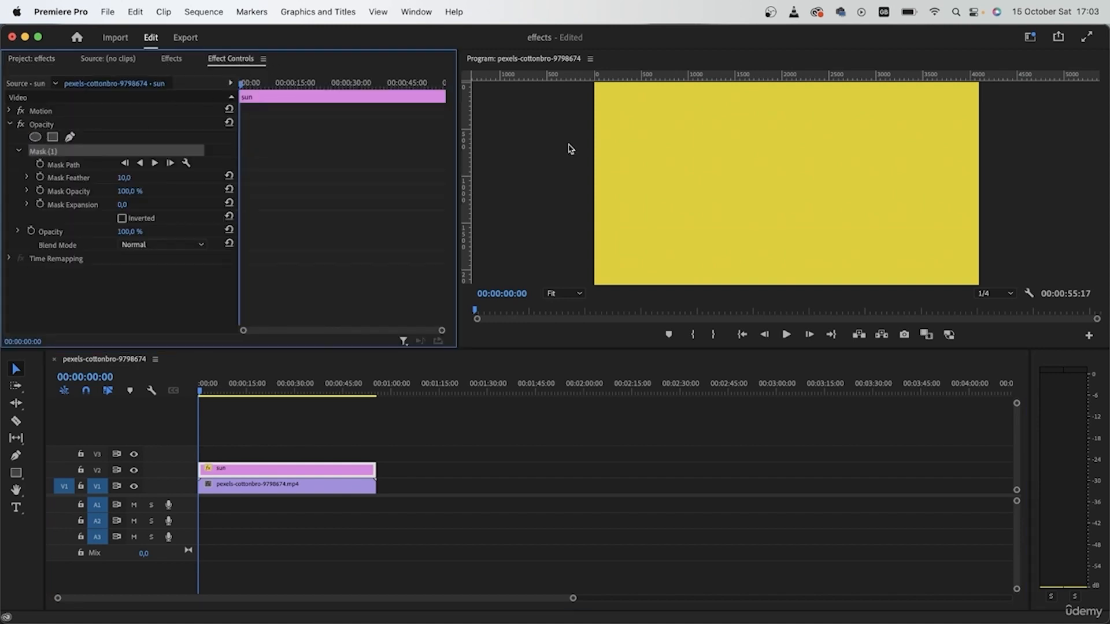
{"action": "left_click_drag", "start_coordinate": [773, 198], "coordinate": [947, 114]}
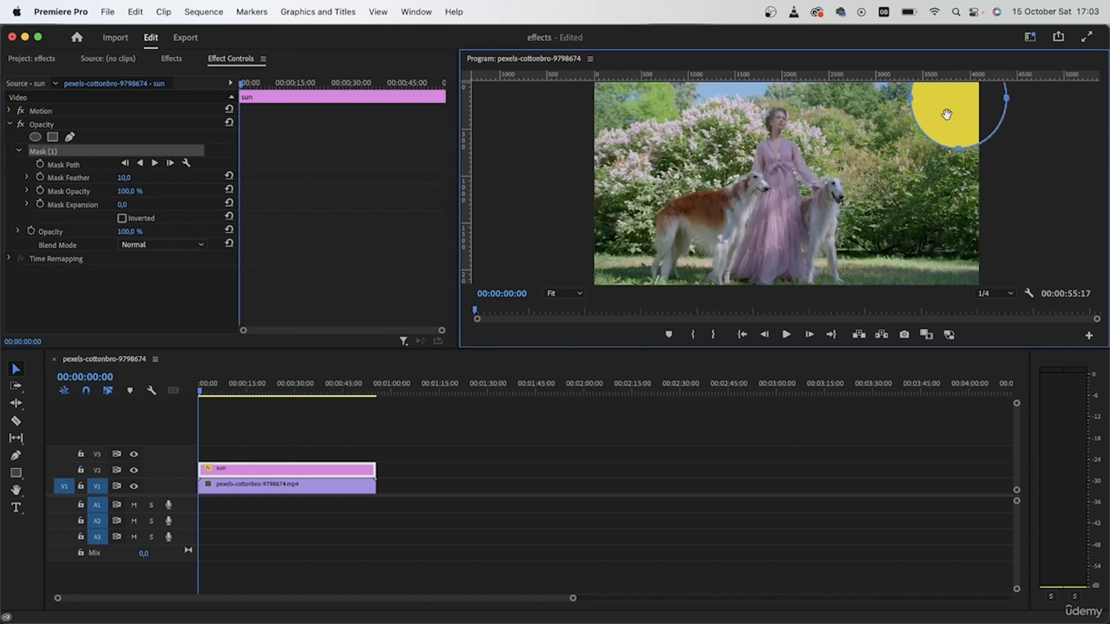
{"action": "left_click", "coordinate": [137, 245]}
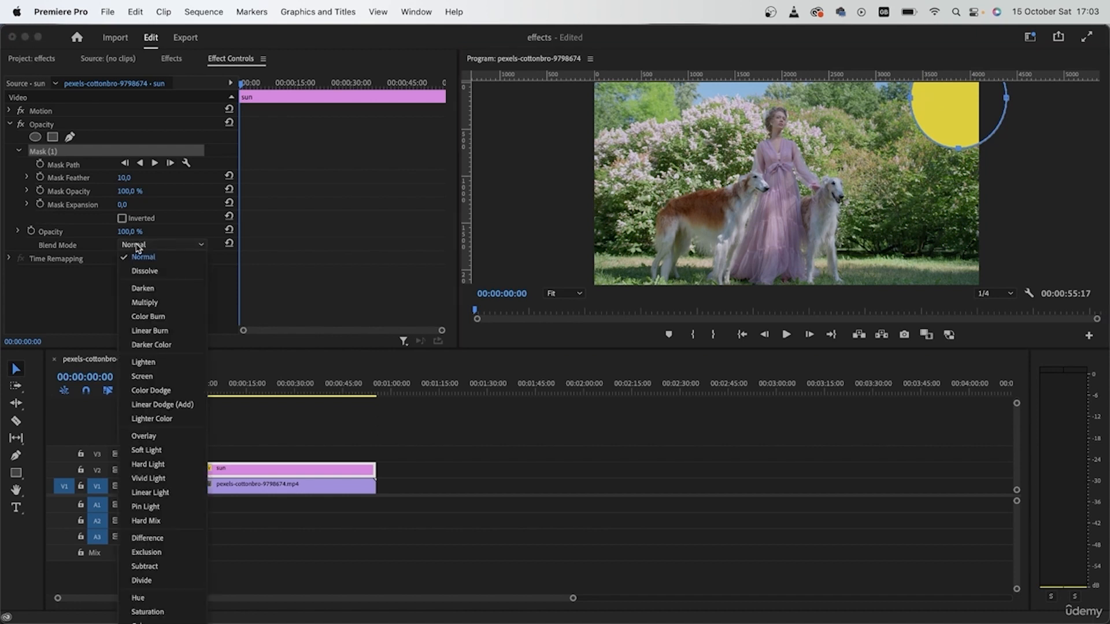
{"action": "left_click", "coordinate": [155, 408]}
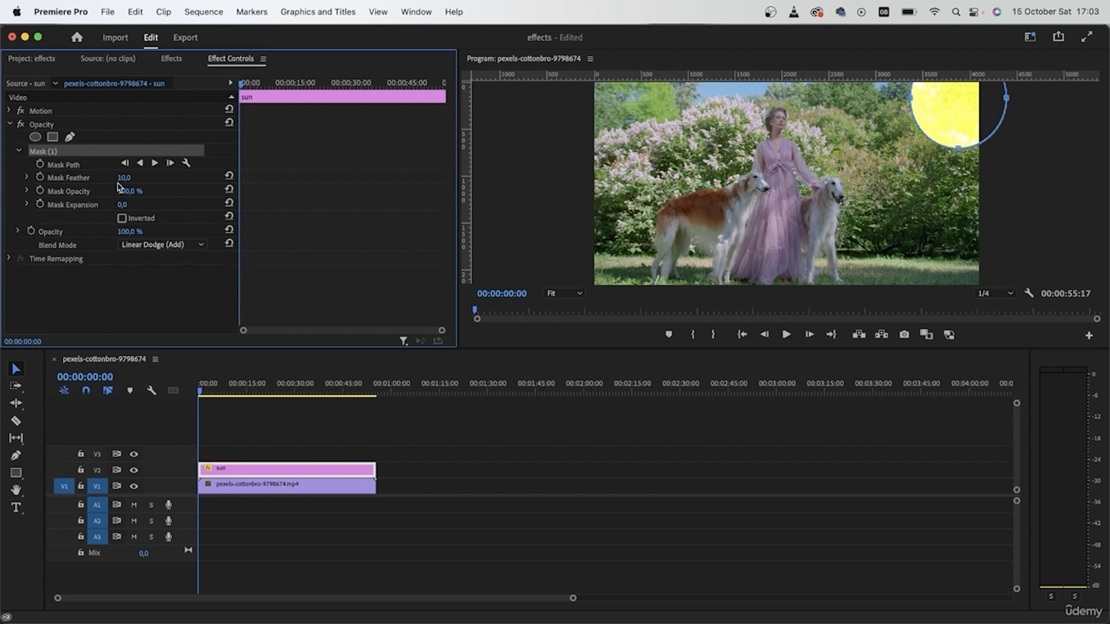
Step: Set the mask feather to 725, mask expansion to 732, and mask opacity to 29%
{"action": "left_click_drag", "start_coordinate": [124, 177], "coordinate": [243, 205]}
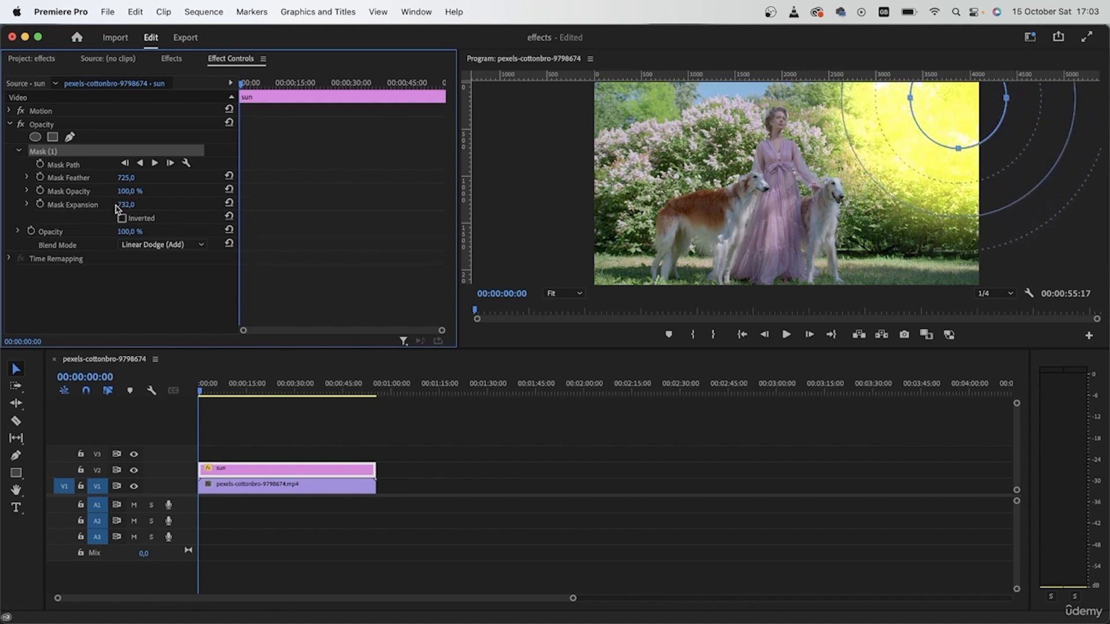
{"action": "left_click_drag", "start_coordinate": [126, 192], "coordinate": [89, 192]}
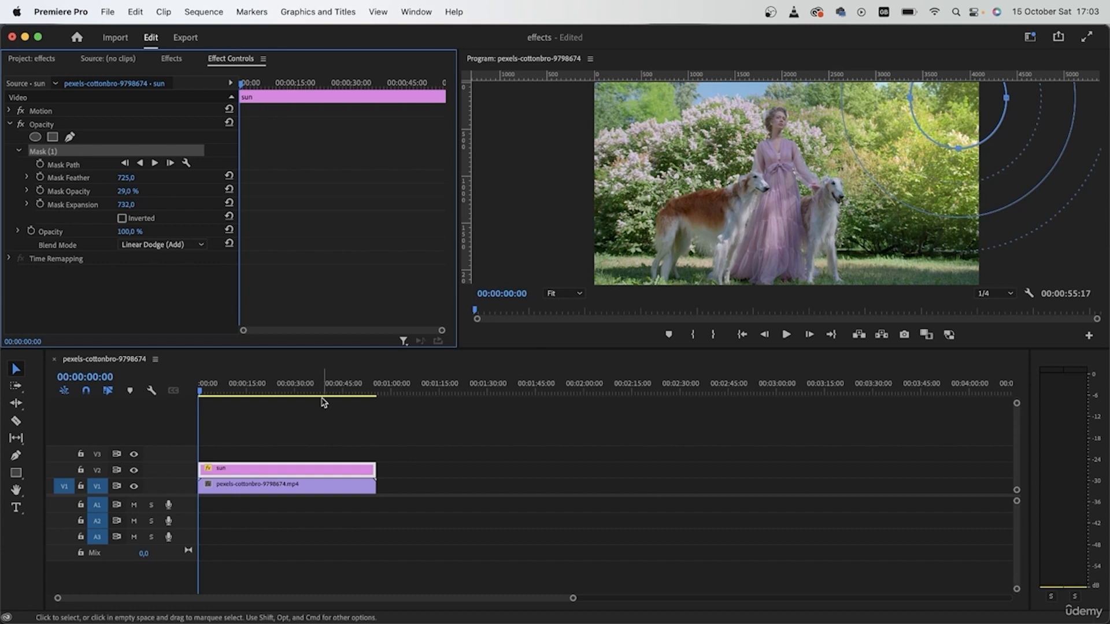
Step: Change the sun matte's colour to orange DD9D3E
{"action": "double_click", "coordinate": [257, 472]}
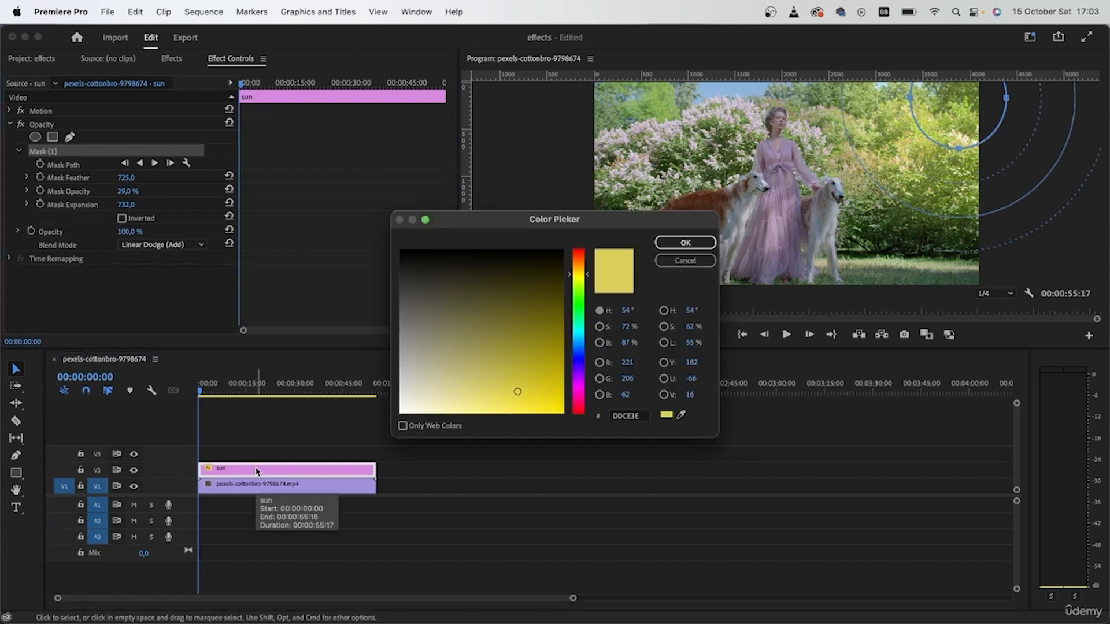
{"action": "left_click_drag", "start_coordinate": [570, 282], "coordinate": [579, 269]}
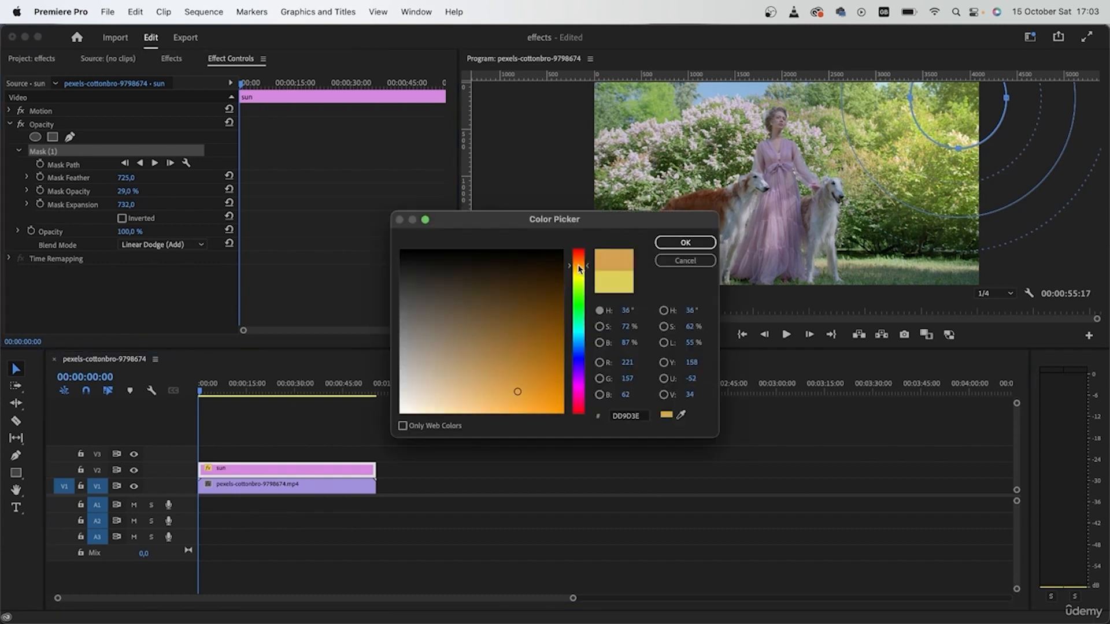
{"action": "left_click", "coordinate": [655, 244]}
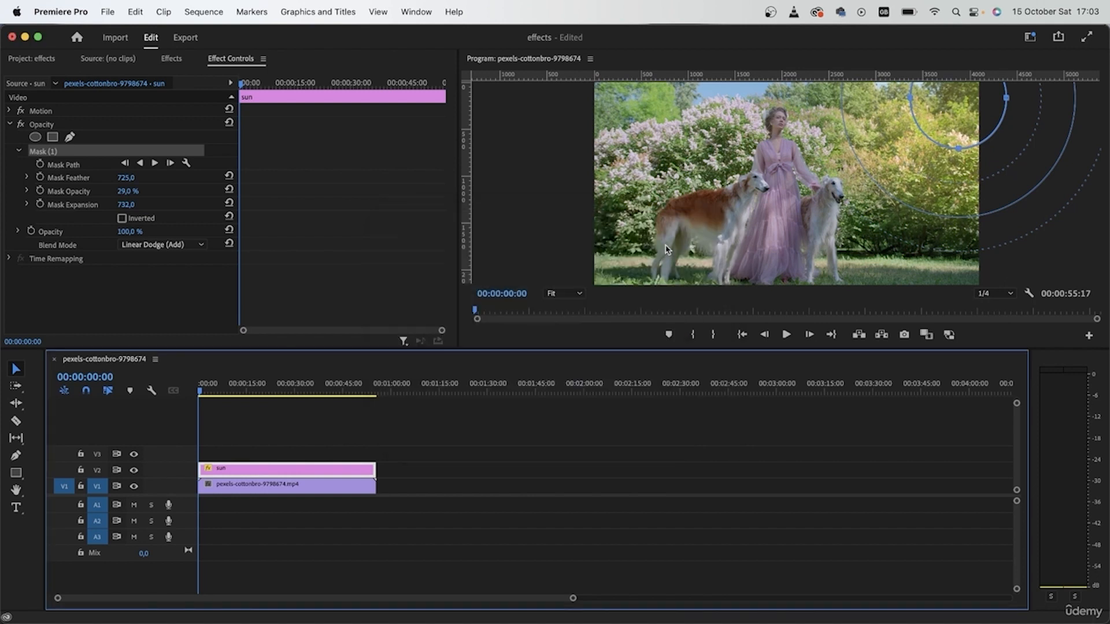
Step: Reselect the sun matte and lower its mask opacity to 20%
{"action": "left_click", "coordinate": [839, 461]}
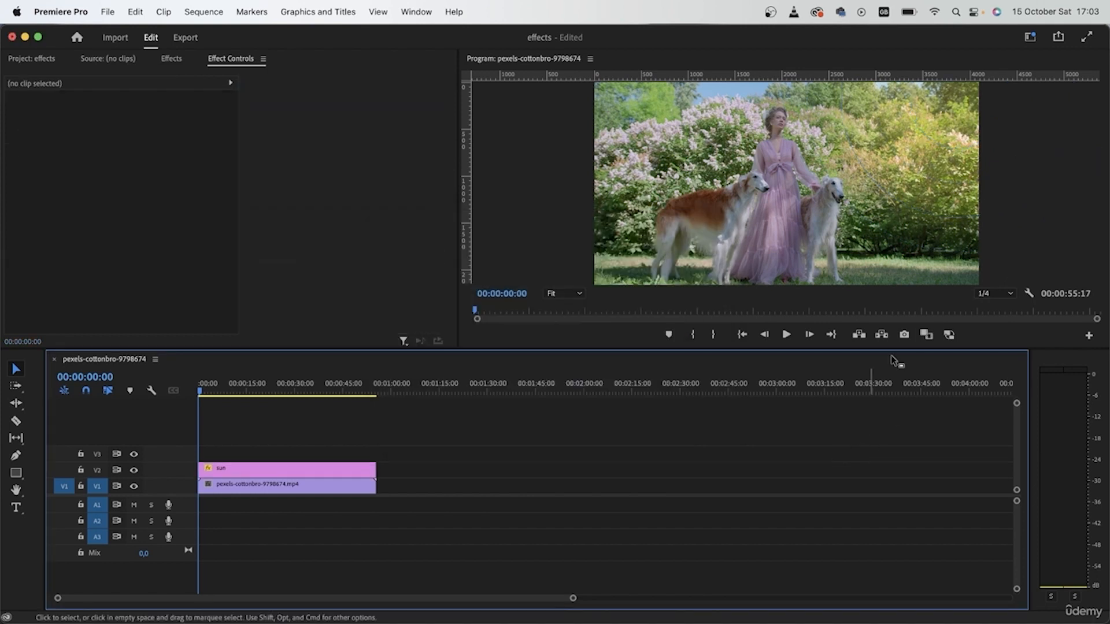
{"action": "left_click", "coordinate": [284, 467]}
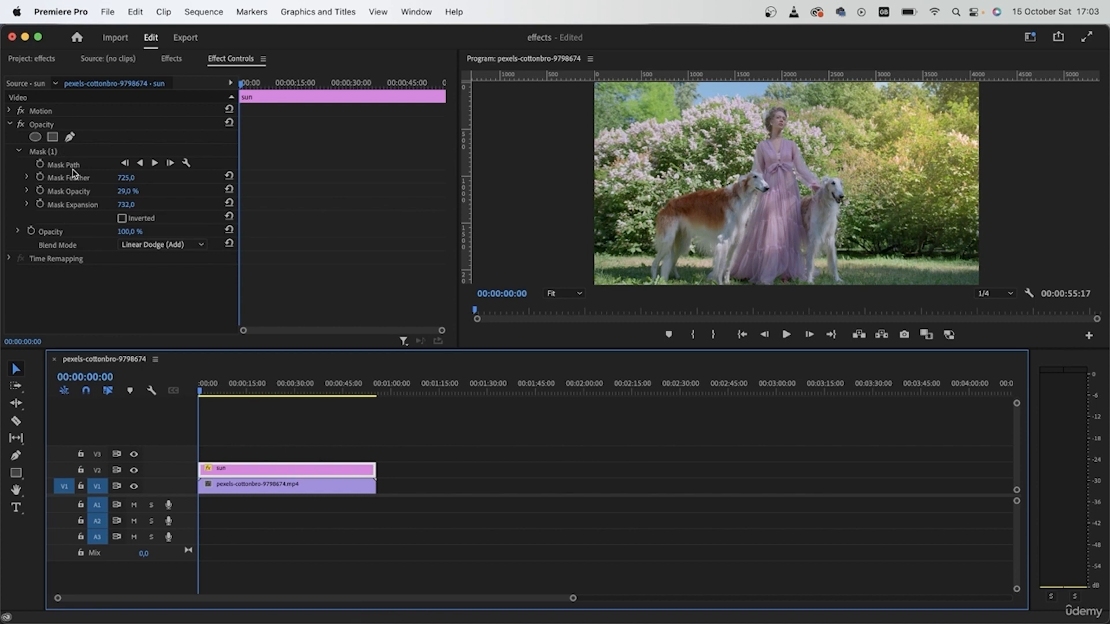
{"action": "left_click", "coordinate": [126, 197]}
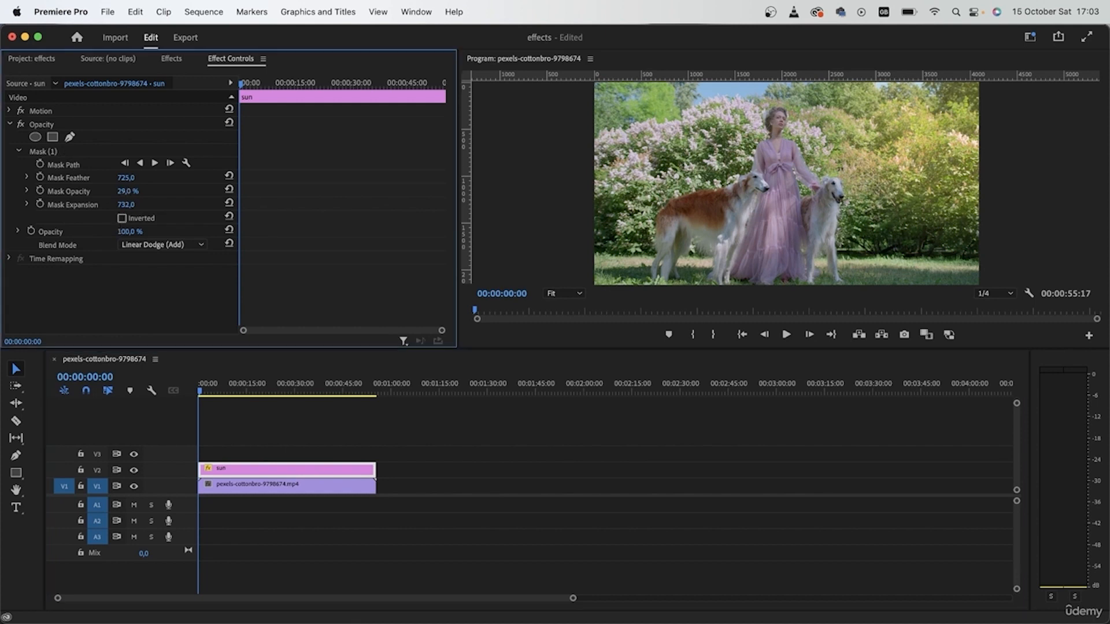
{"action": "left_click_drag", "start_coordinate": [127, 192], "coordinate": [121, 192]}
{"action": "left_click", "coordinate": [244, 466]}
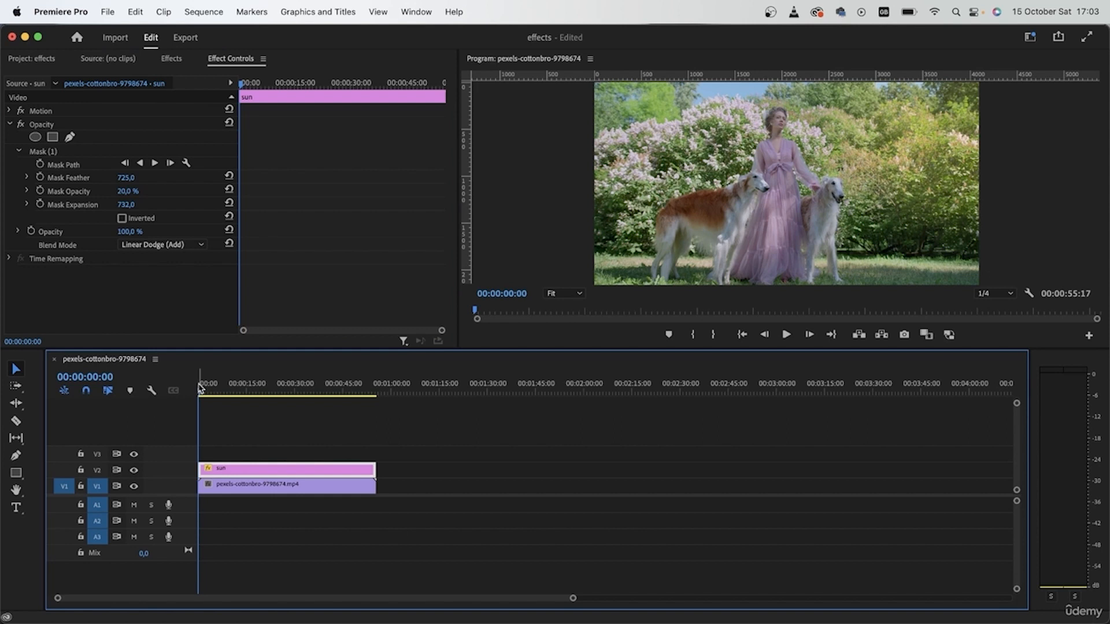
Step: Keyframe the sun's Position: 2048 at about 00:00:16:20 and horizontal 4842 at the clip start
{"action": "left_click_drag", "start_coordinate": [200, 388], "coordinate": [252, 400]}
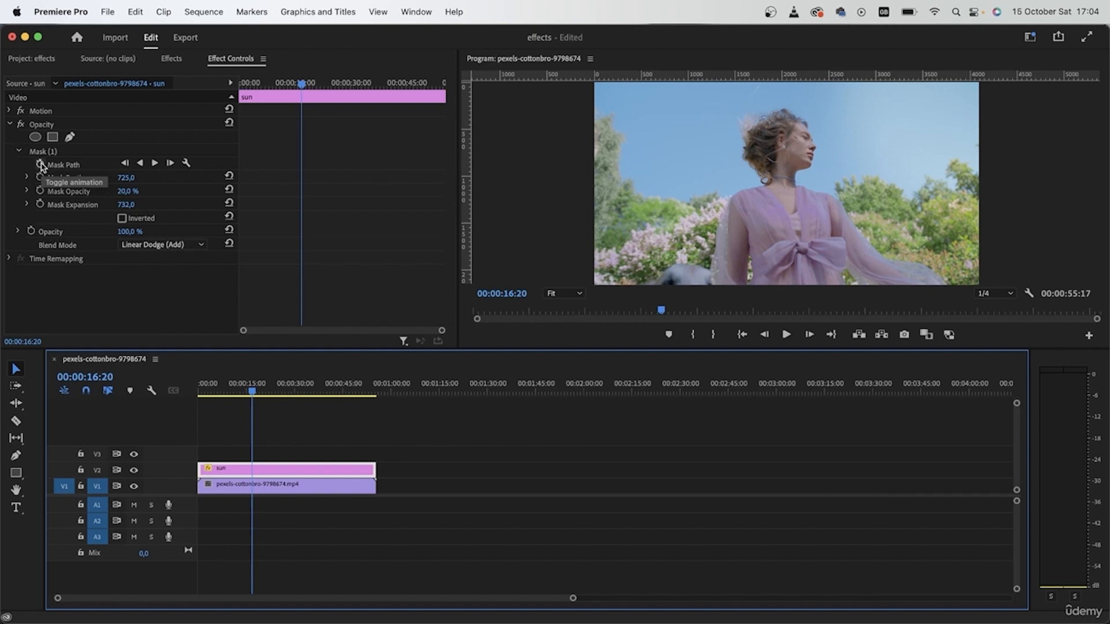
{"action": "left_click", "coordinate": [35, 111]}
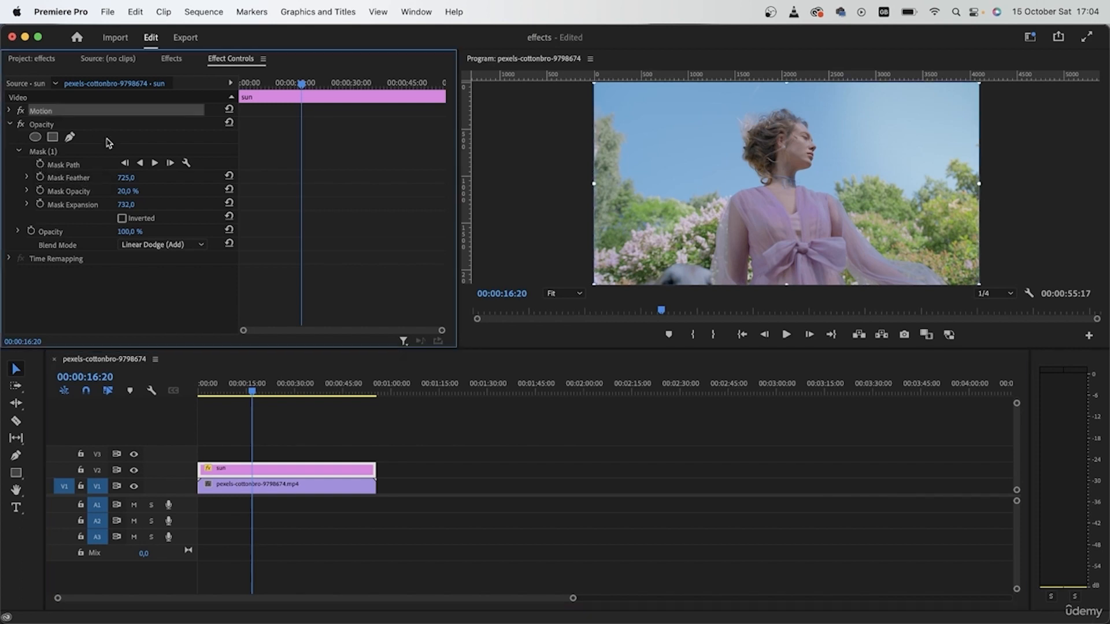
{"action": "left_click", "coordinate": [10, 111]}
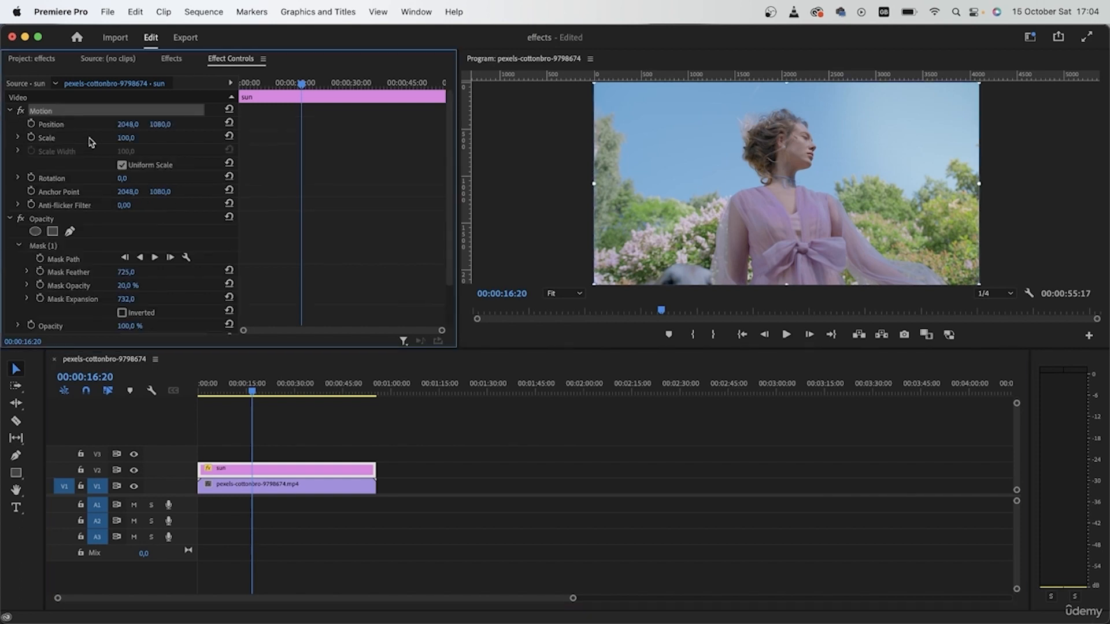
{"action": "left_click", "coordinate": [31, 124]}
{"action": "key", "text": "Home"}
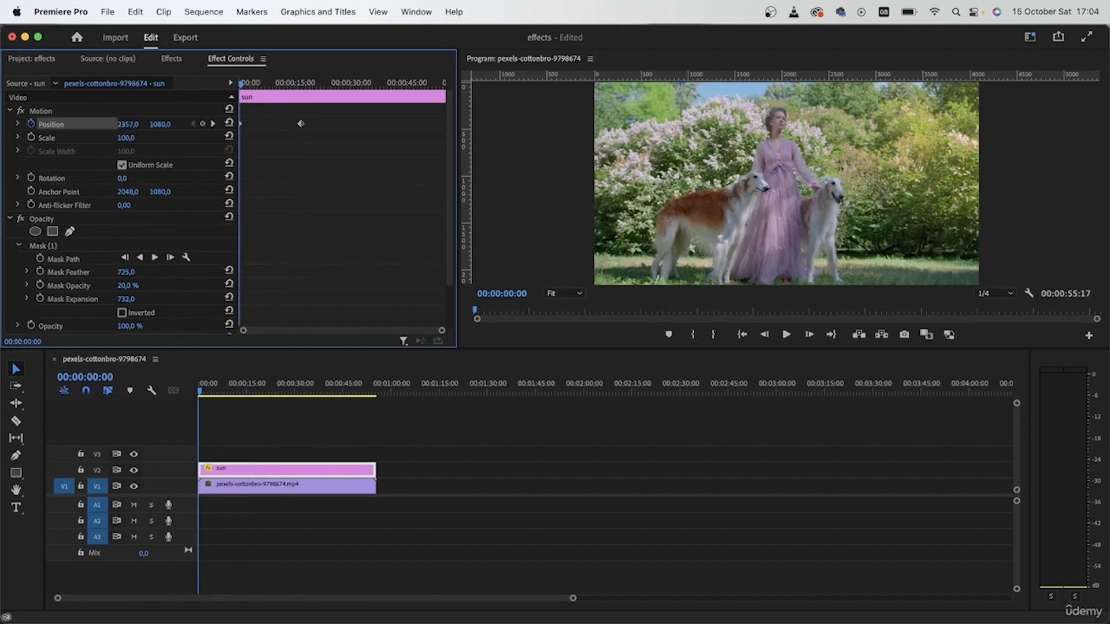
{"action": "left_click_drag", "start_coordinate": [129, 124], "coordinate": [191, 124]}
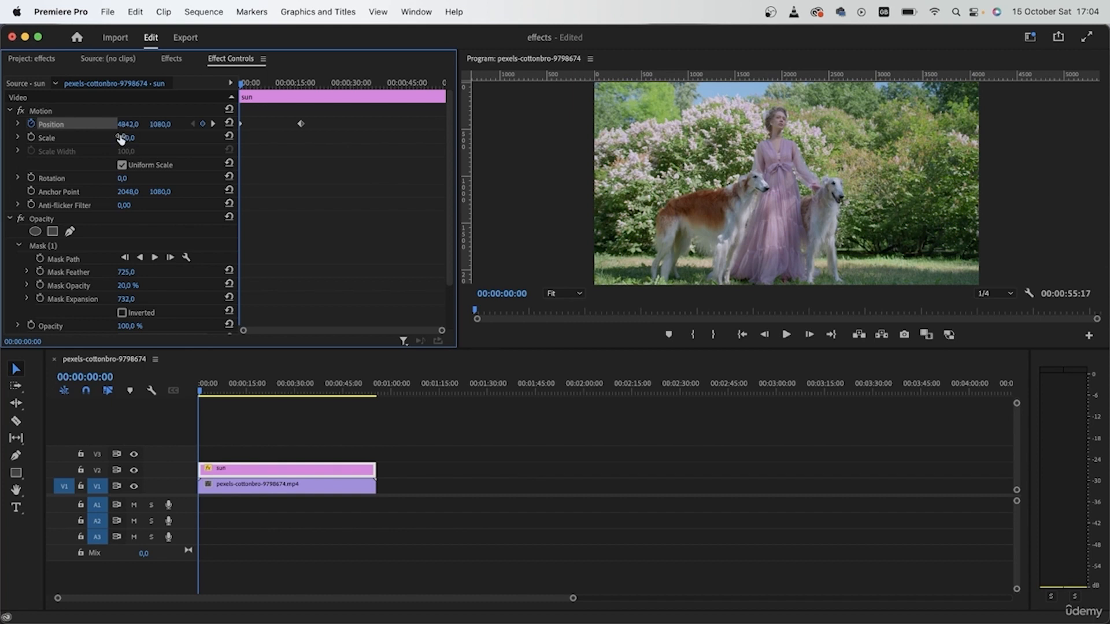
Step: Keyframe Mask Expansion from 732 at 00:00:11:06 to 1854 at about 00:00:17:03
{"action": "left_click_drag", "start_coordinate": [208, 392], "coordinate": [265, 424]}
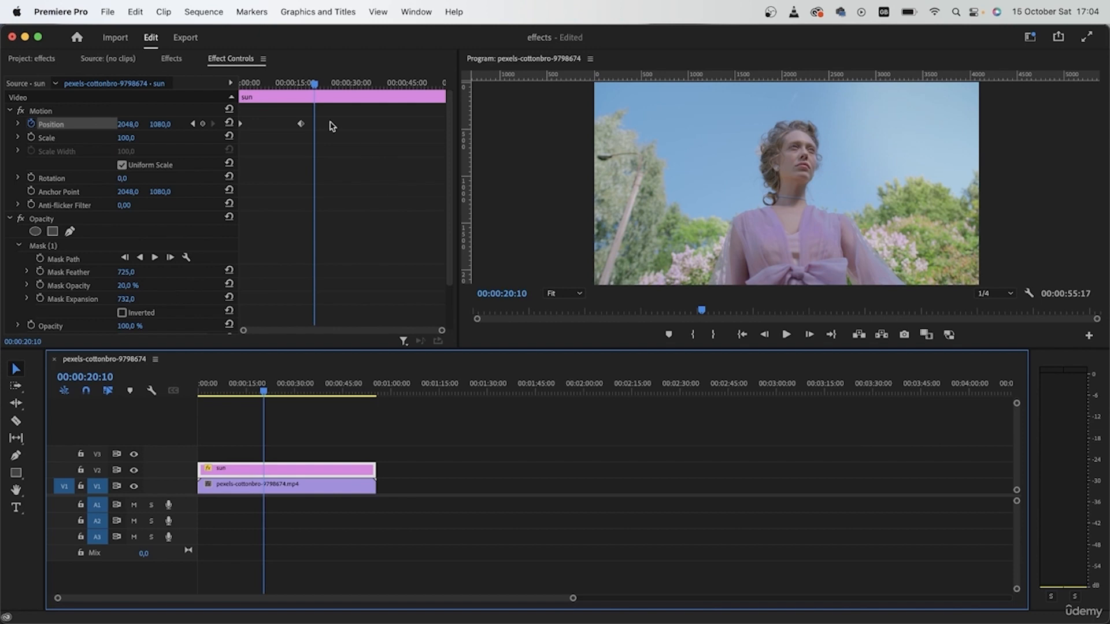
{"action": "left_click_drag", "start_coordinate": [317, 86], "coordinate": [283, 107]}
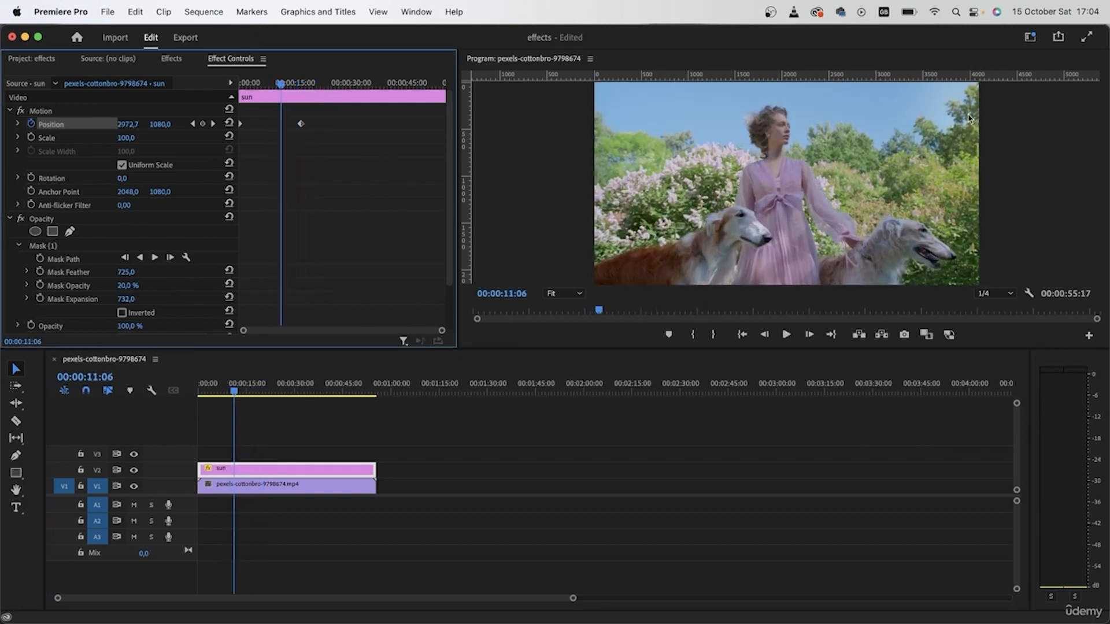
{"action": "left_click", "coordinate": [40, 298]}
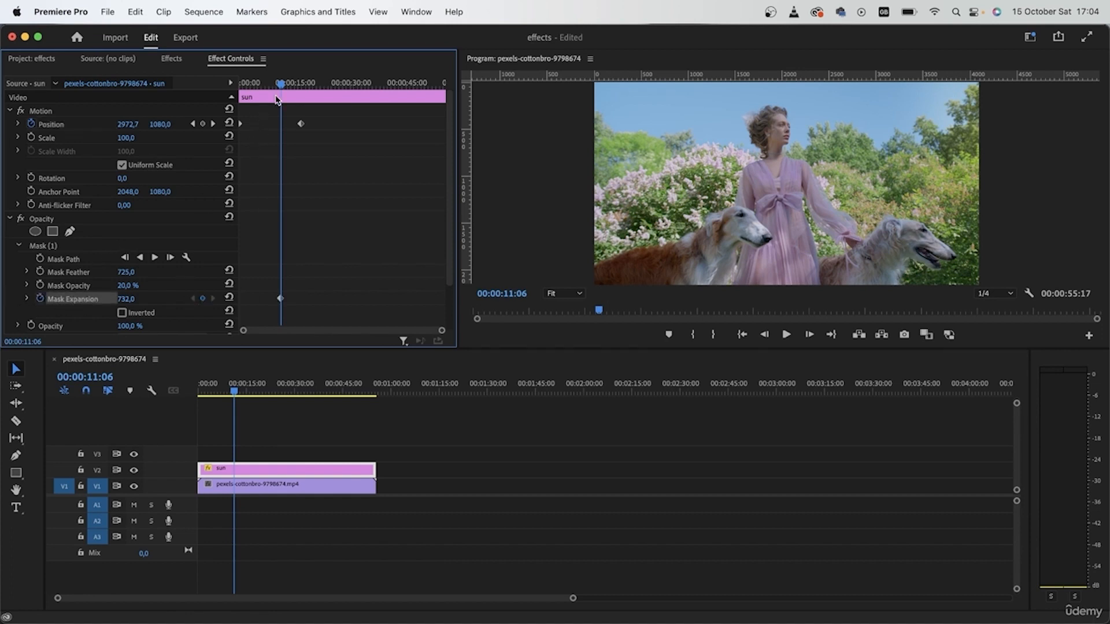
{"action": "left_click_drag", "start_coordinate": [284, 85], "coordinate": [302, 88]}
{"action": "left_click_drag", "start_coordinate": [126, 299], "coordinate": [192, 299]}
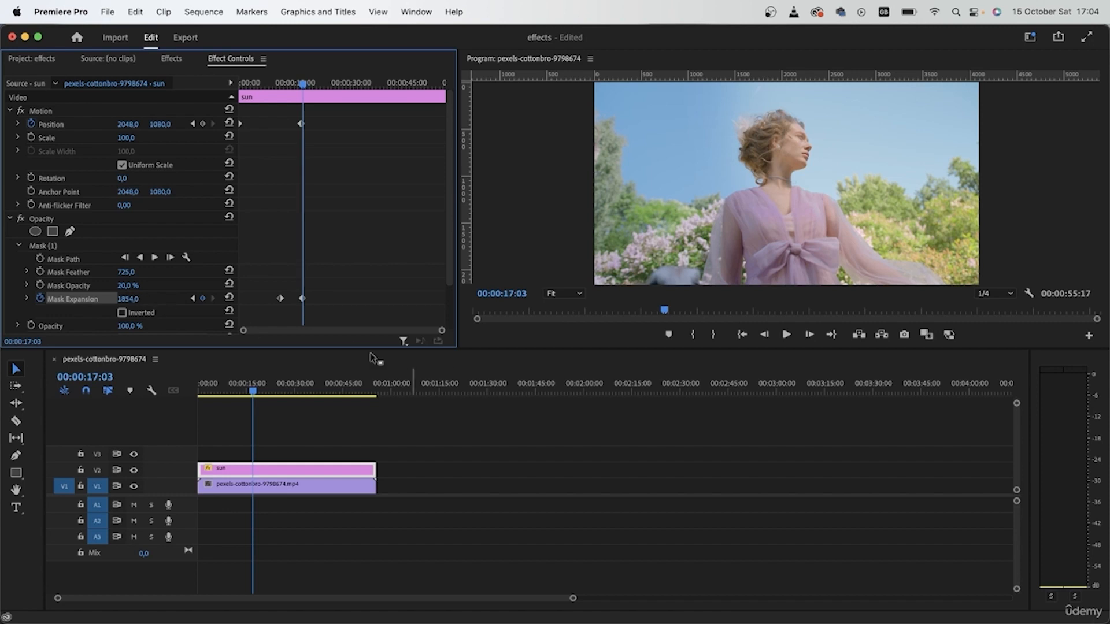
Step: Add holding keyframes for Position and Mask Expansion at about 00:00:31:05
{"action": "left_click_drag", "start_coordinate": [254, 392], "coordinate": [299, 408]}
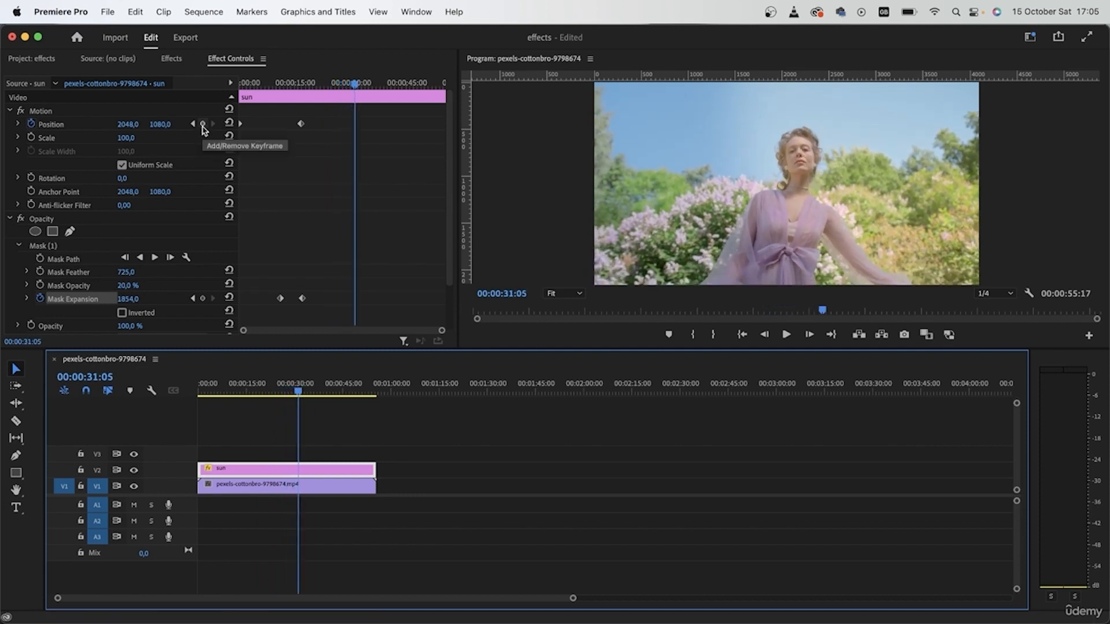
{"action": "left_click", "coordinate": [203, 124]}
{"action": "left_click", "coordinate": [203, 299]}
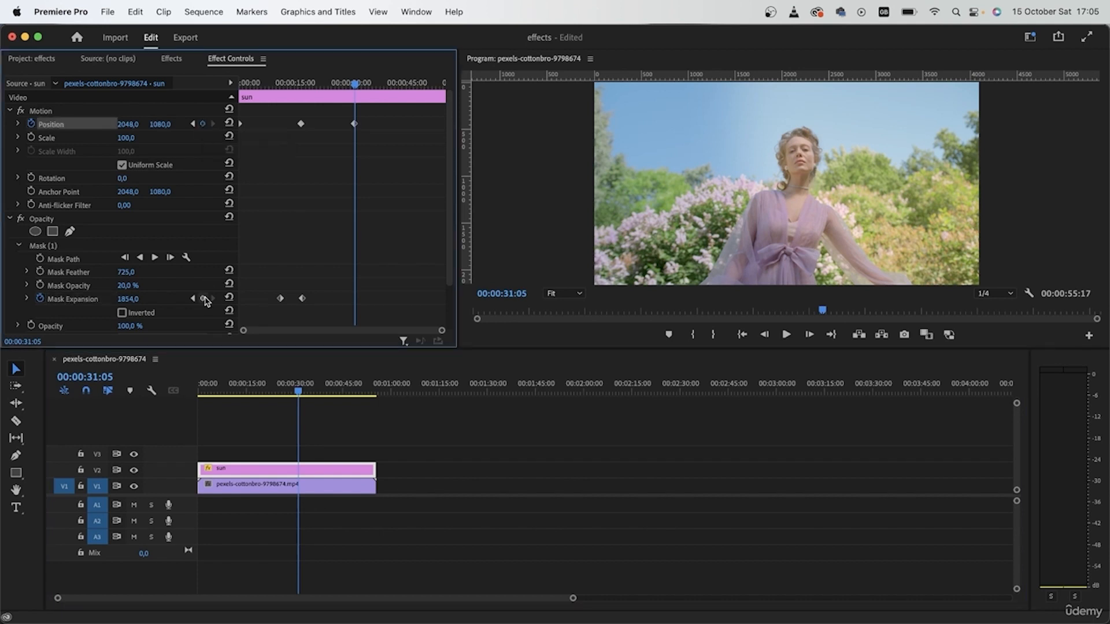
Step: Paste the starting Position and Mask Expansion keyframes at the end of the clip
{"action": "left_click_drag", "start_coordinate": [363, 86], "coordinate": [460, 105]}
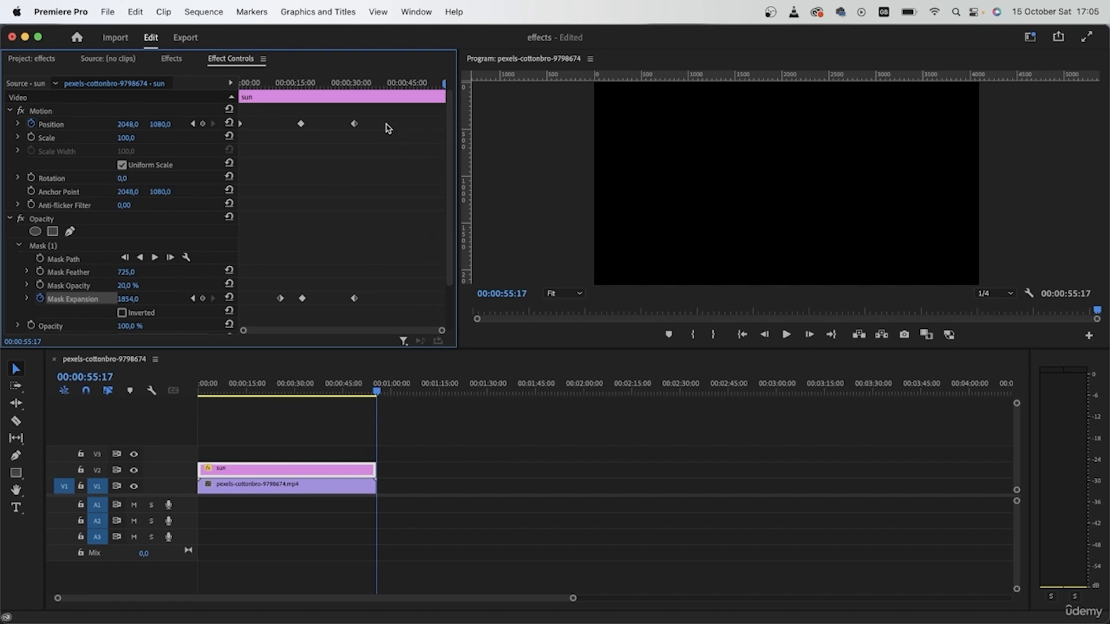
{"action": "left_click", "coordinate": [240, 124]}
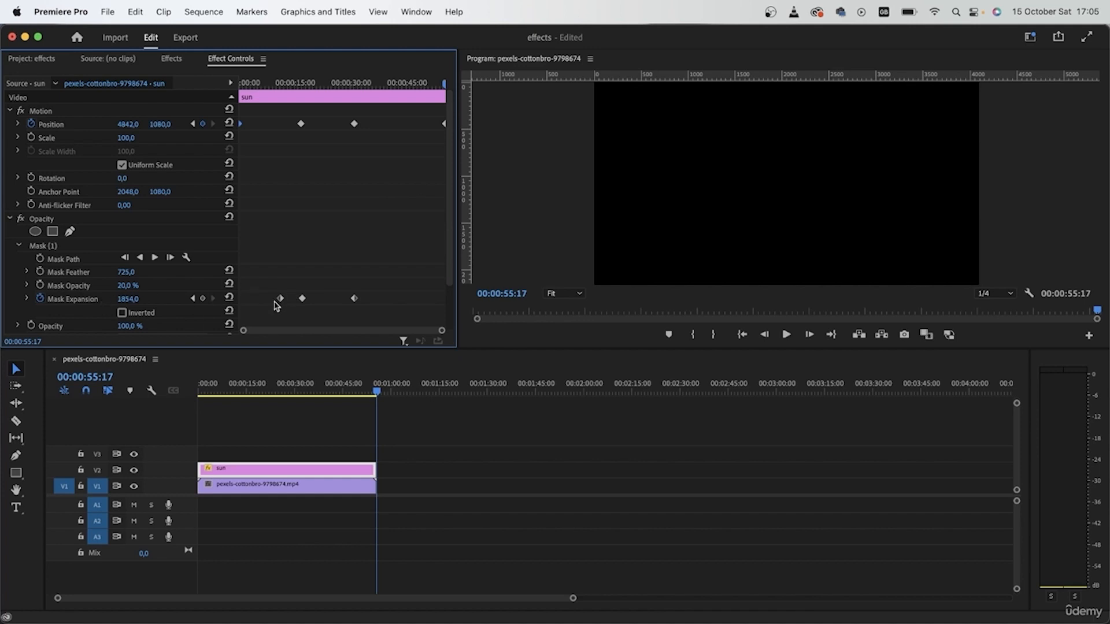
{"action": "key", "text": "super+v"}
Step: Scrub and play through the sequence to review the sun animation
{"action": "left_click_drag", "start_coordinate": [379, 394], "coordinate": [339, 386]}
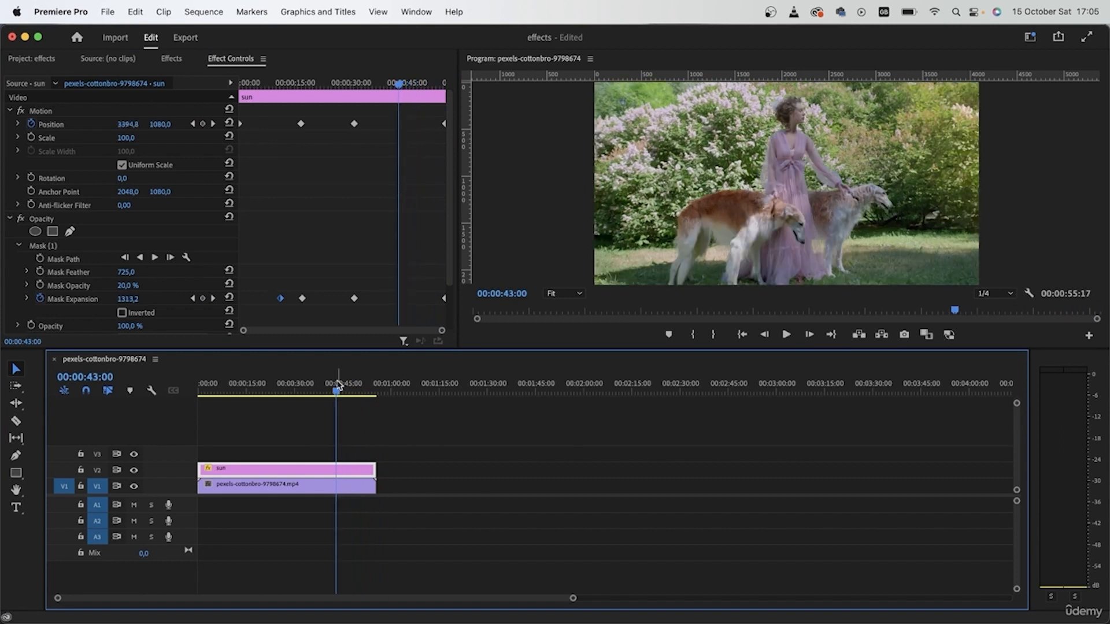
{"action": "left_click_drag", "start_coordinate": [339, 386], "coordinate": [161, 389]}
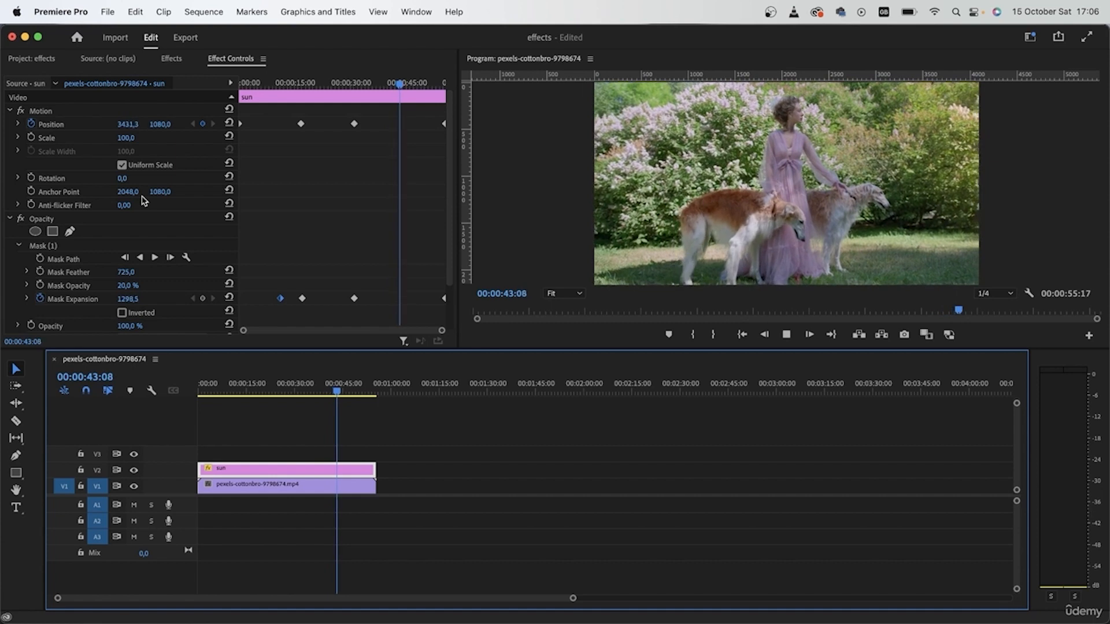
{"action": "key", "text": "space"}
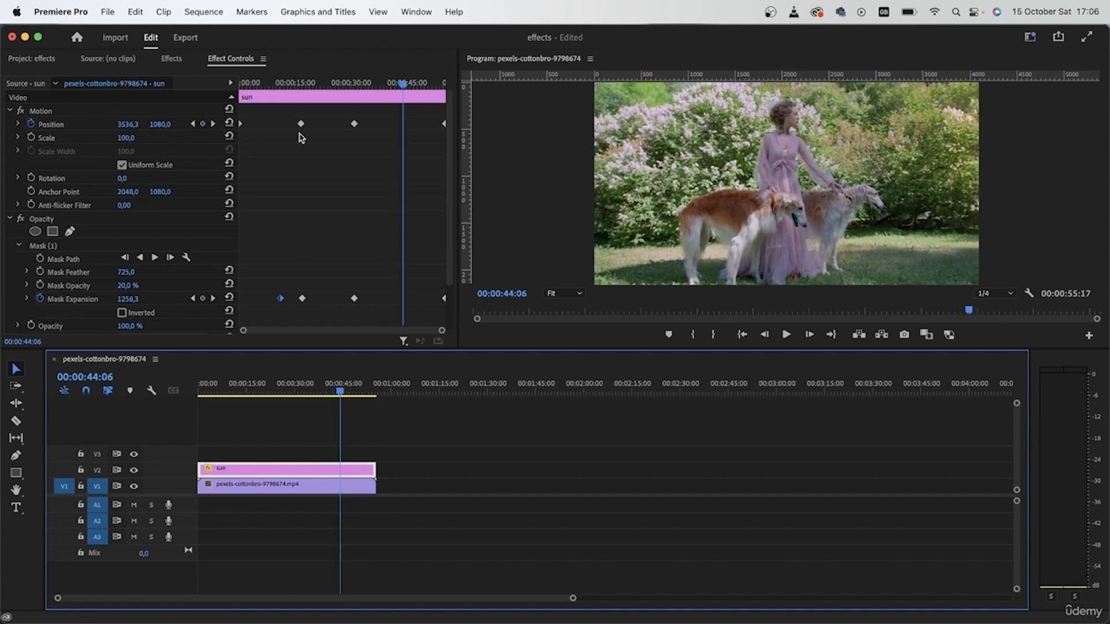
{"action": "left_click_drag", "start_coordinate": [403, 85], "coordinate": [372, 86]}
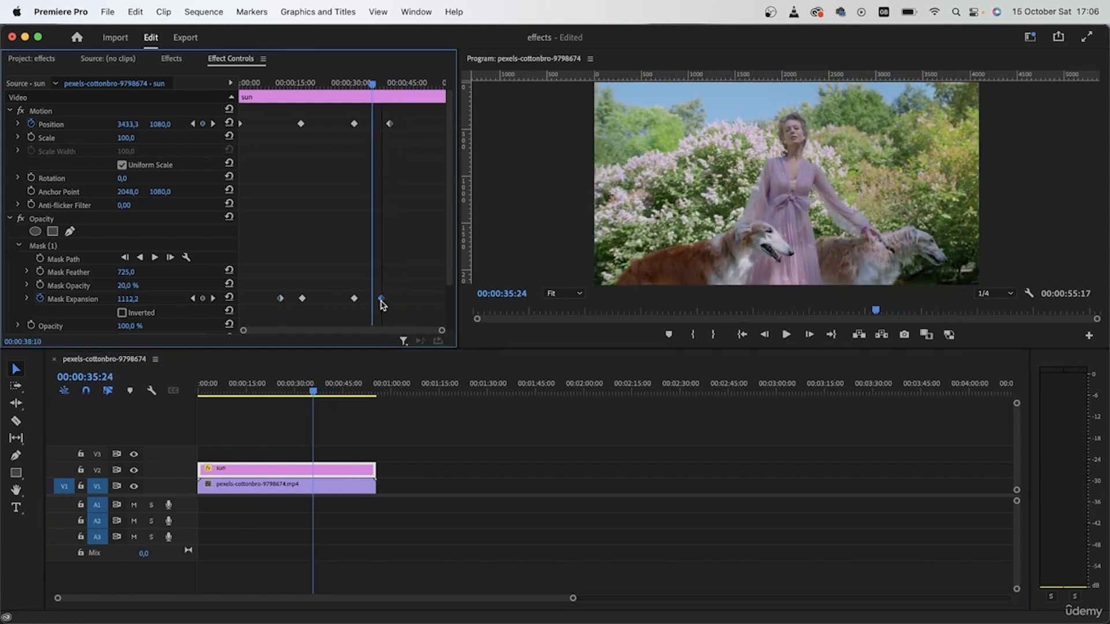
{"action": "left_click_drag", "start_coordinate": [381, 302], "coordinate": [390, 300]}
{"action": "left_click_drag", "start_coordinate": [372, 91], "coordinate": [407, 109]}
{"action": "left_click", "coordinate": [493, 461]}
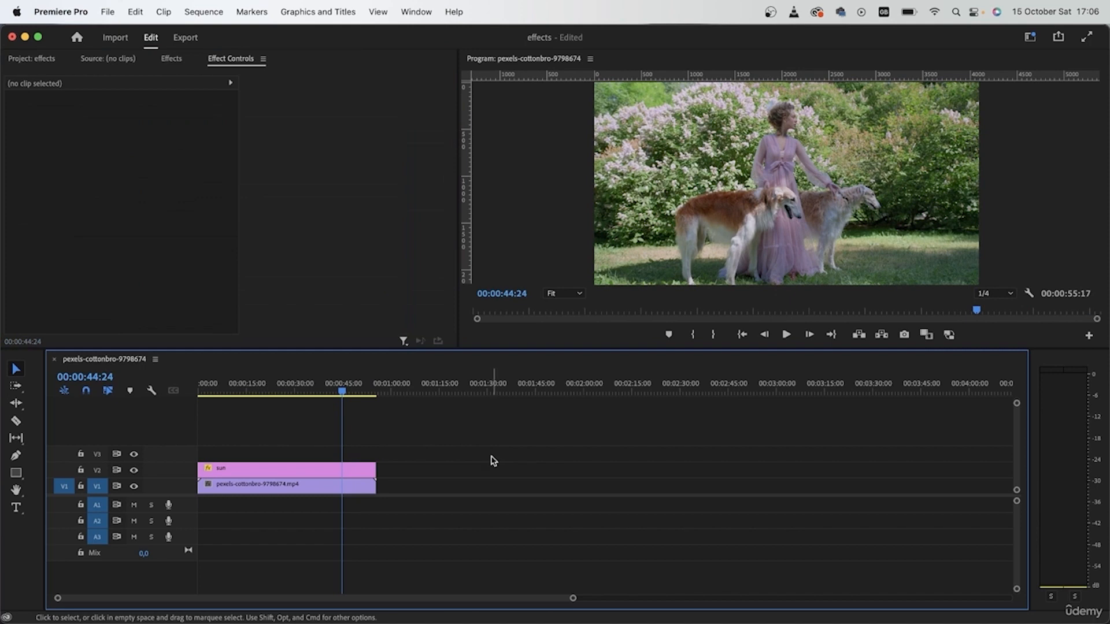
{"action": "left_click_drag", "start_coordinate": [198, 383], "coordinate": [199, 418]}
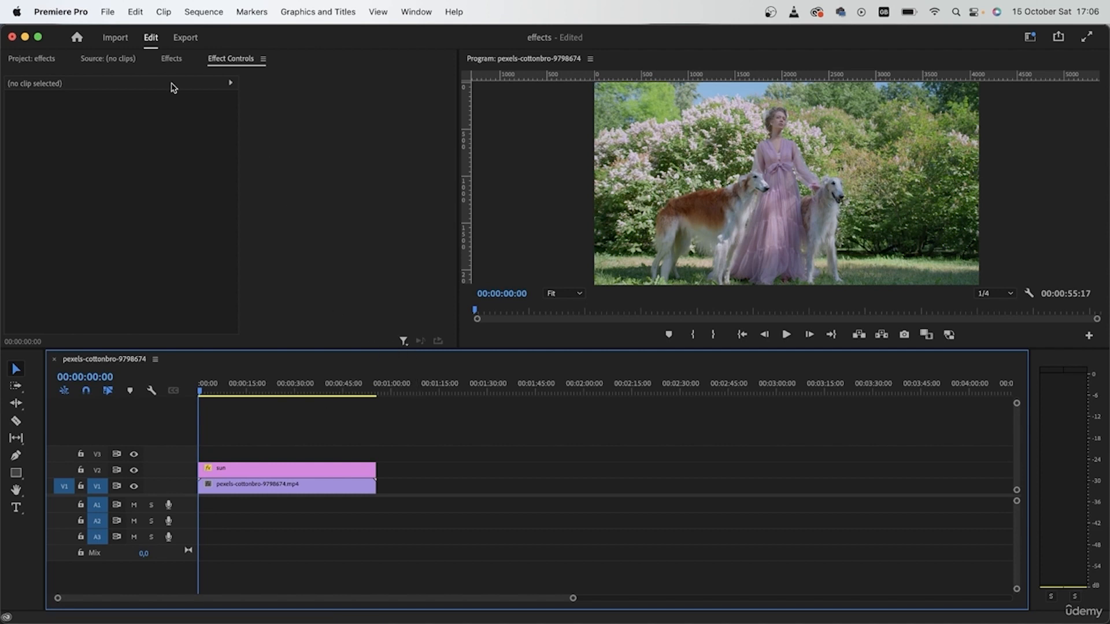
Step: Create a new sequence from the pexels-cottonbro-8207846 clip
{"action": "left_click", "coordinate": [32, 58]}
{"action": "left_click", "coordinate": [54, 360]}
{"action": "left_click_drag", "start_coordinate": [170, 124], "coordinate": [174, 471]}
{"action": "left_click_drag", "start_coordinate": [203, 386], "coordinate": [199, 428]}
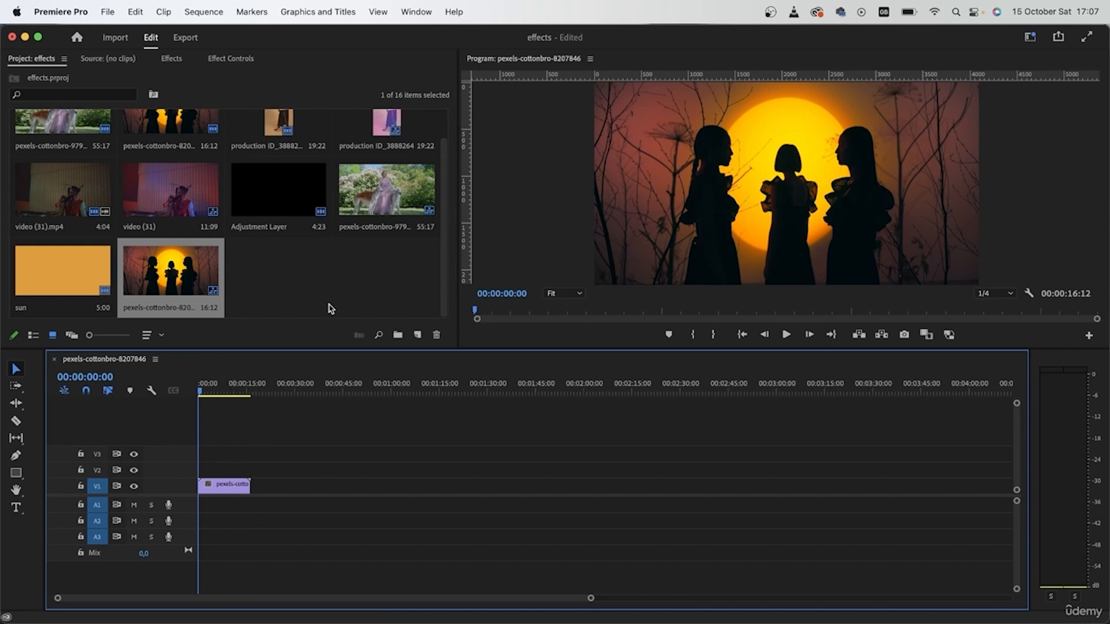
Step: Place the Adjustment Layer on V2 above the clip and apply the VR Color Gradients effect to it
{"action": "left_click_drag", "start_coordinate": [285, 199], "coordinate": [255, 473]}
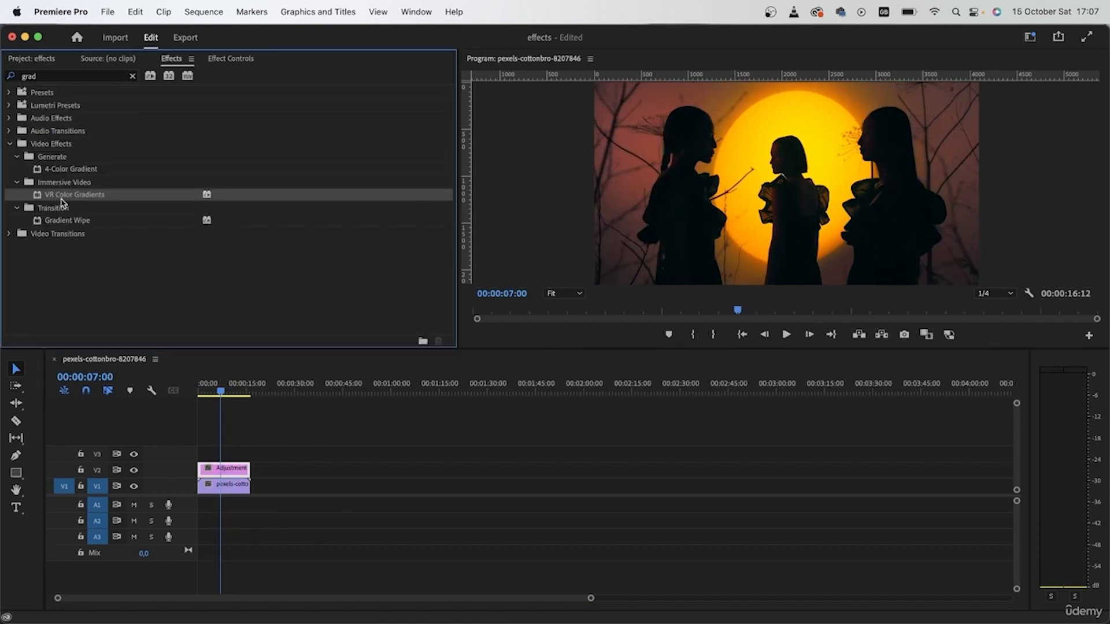
{"action": "left_click_drag", "start_coordinate": [62, 202], "coordinate": [227, 470]}
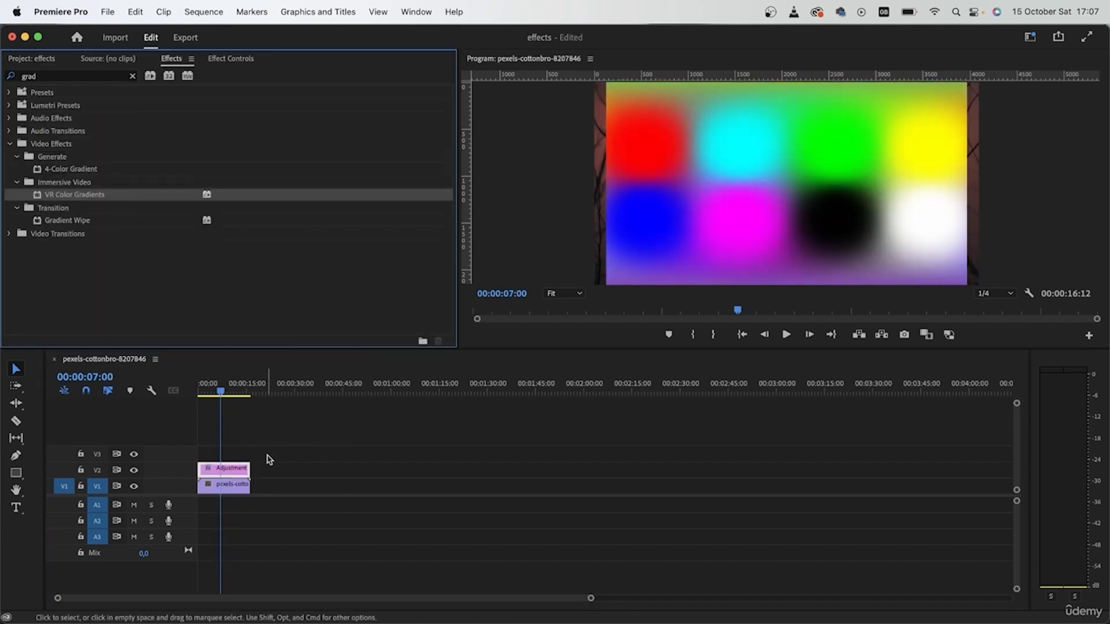
Step: Open the adjustment layer's effect settings and set VR Color Gradients Points Number to 2
{"action": "left_click", "coordinate": [231, 59]}
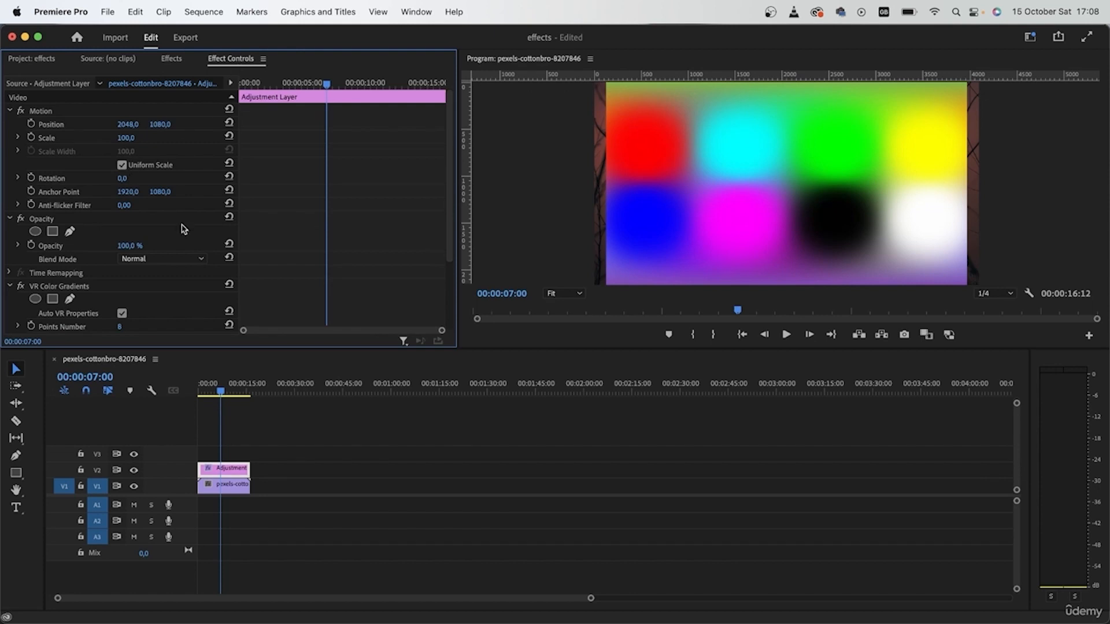
{"action": "scroll", "coordinate": [244, 257], "scroll_direction": "down", "scroll_amount": 3}
{"action": "left_click_drag", "start_coordinate": [120, 234], "coordinate": [102, 234]}
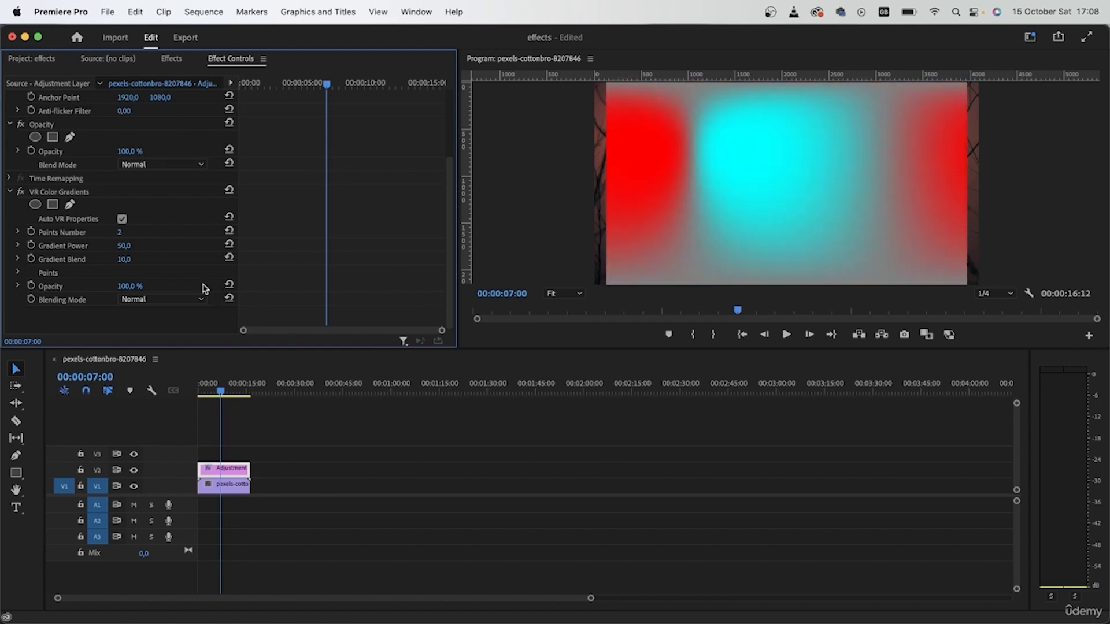
Step: Scale the adjustment layer up to 122
{"action": "scroll", "coordinate": [174, 203], "scroll_direction": "up", "scroll_amount": 5}
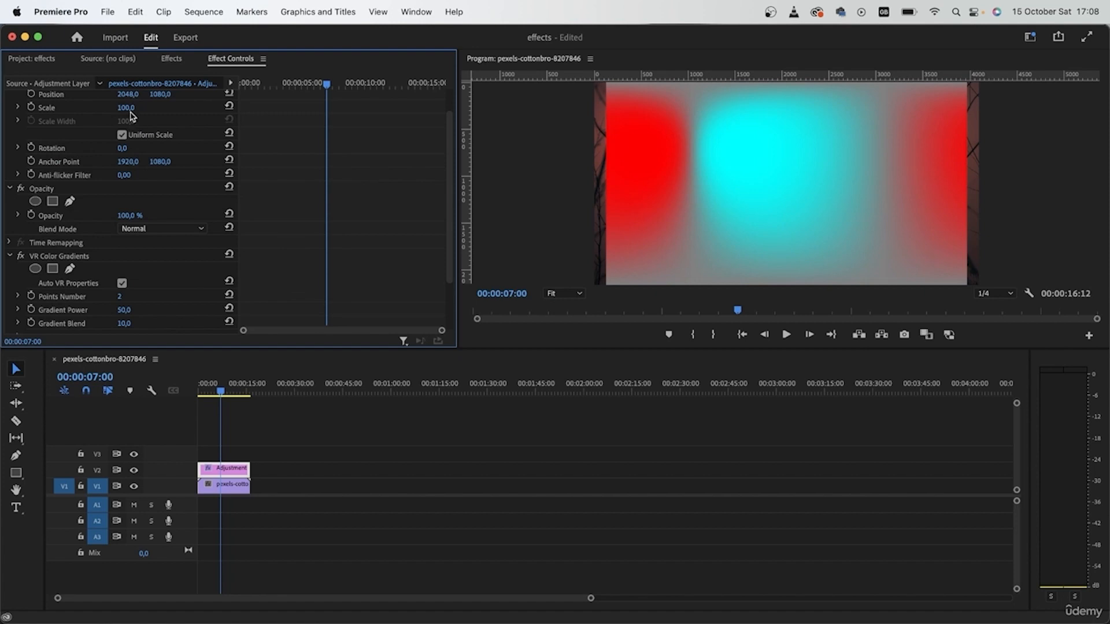
{"action": "left_click_drag", "start_coordinate": [131, 113], "coordinate": [138, 112]}
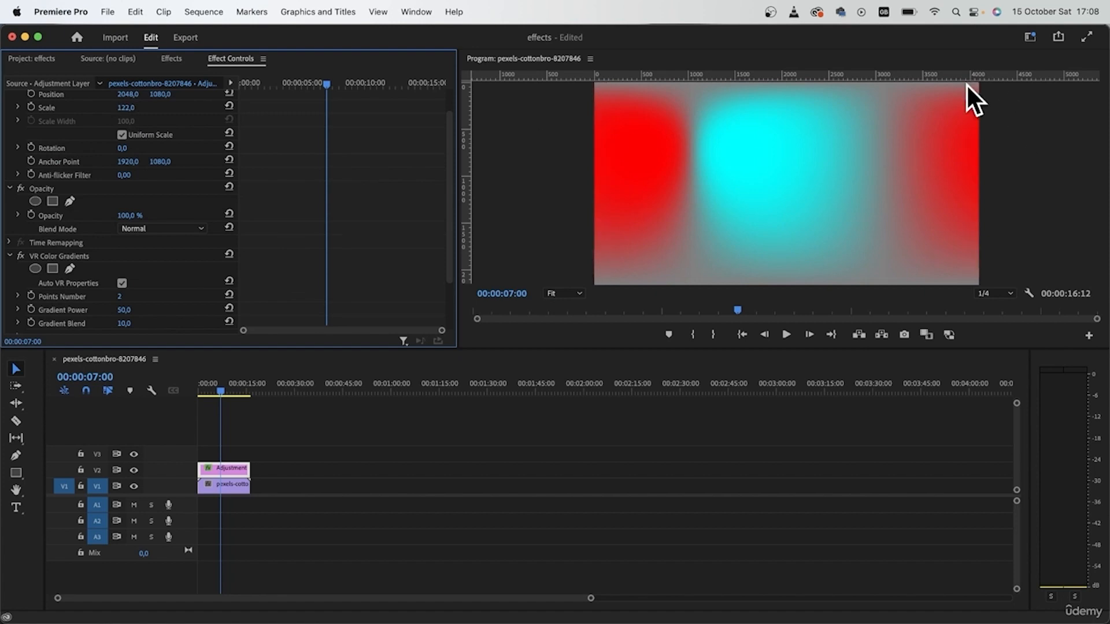
Step: Set the VR Color Gradients Gradient Power to 92
{"action": "scroll", "coordinate": [116, 289], "scroll_direction": "down", "scroll_amount": 5}
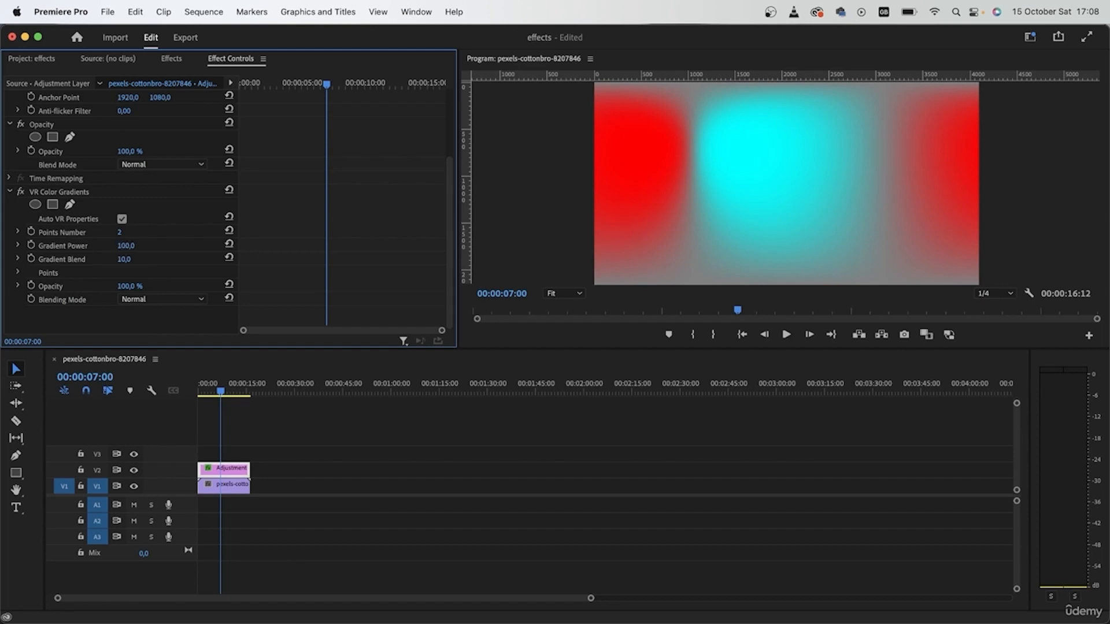
{"action": "mouse_move", "coordinate": [124, 245]}
{"action": "left_mouse_down"}
{"action": "mouse_move", "coordinate": [80, 245]}
{"action": "mouse_move", "coordinate": [120, 246]}
{"action": "left_mouse_up"}
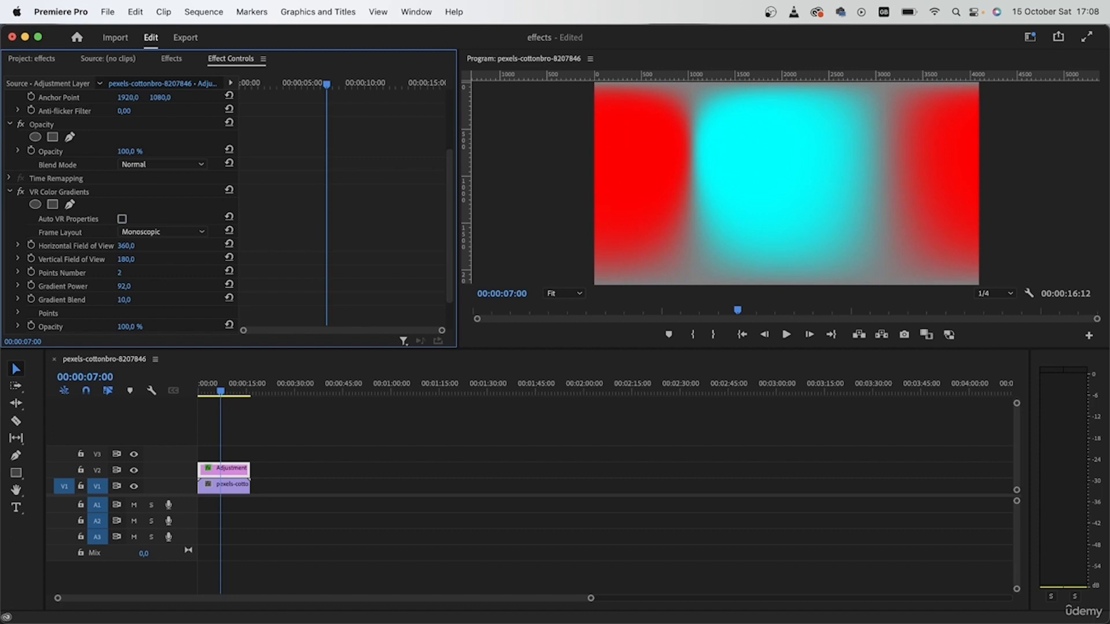
Step: Set the gradient's Frame Layout to Monoscopic and expand the Points group
{"action": "left_click", "coordinate": [156, 231]}
{"action": "left_click", "coordinate": [144, 231]}
{"action": "scroll", "coordinate": [70, 277], "scroll_direction": "down", "scroll_amount": 3}
{"action": "left_click", "coordinate": [19, 272]}
{"action": "scroll", "coordinate": [24, 279], "scroll_direction": "down", "scroll_amount": 3}
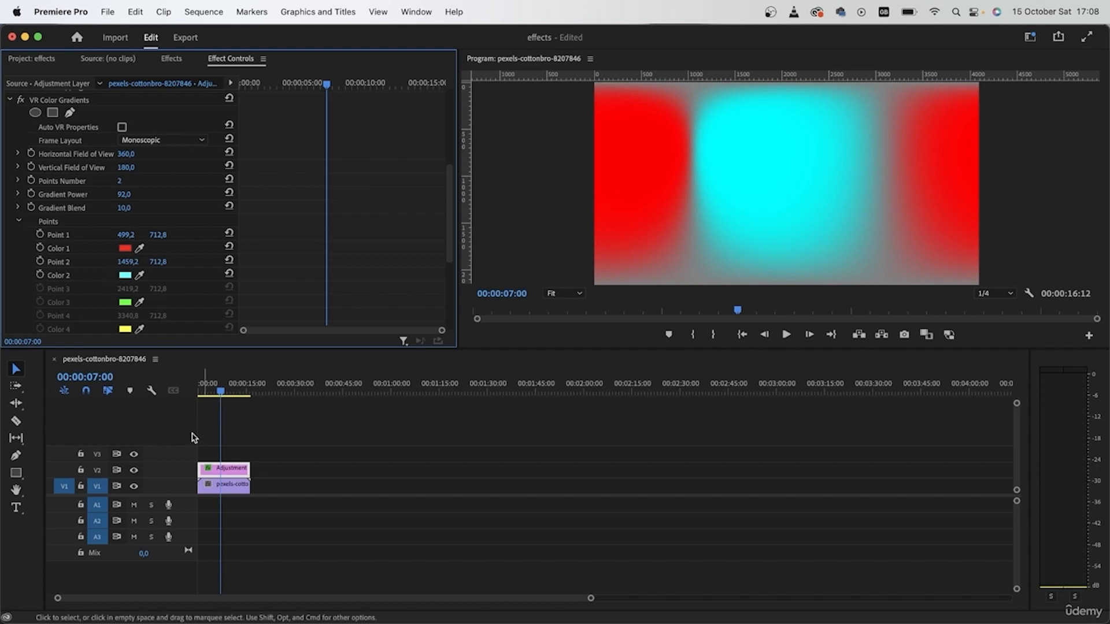
Step: Toggle the V2 track output off and on to compare the clip with the gradient
{"action": "left_click", "coordinate": [133, 471]}
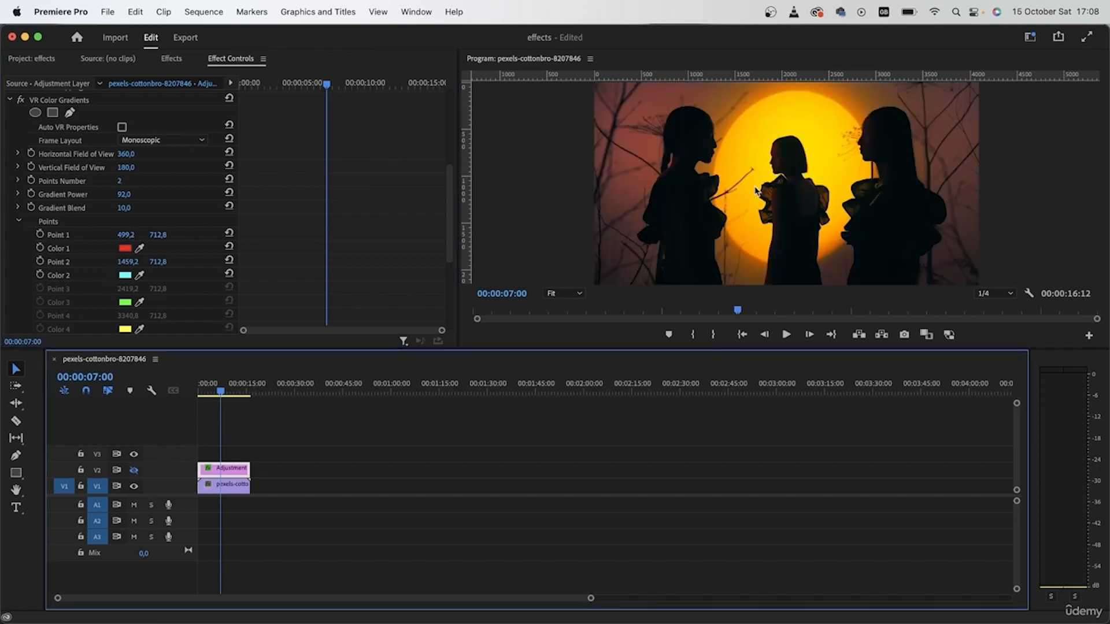
{"action": "left_click", "coordinate": [133, 470]}
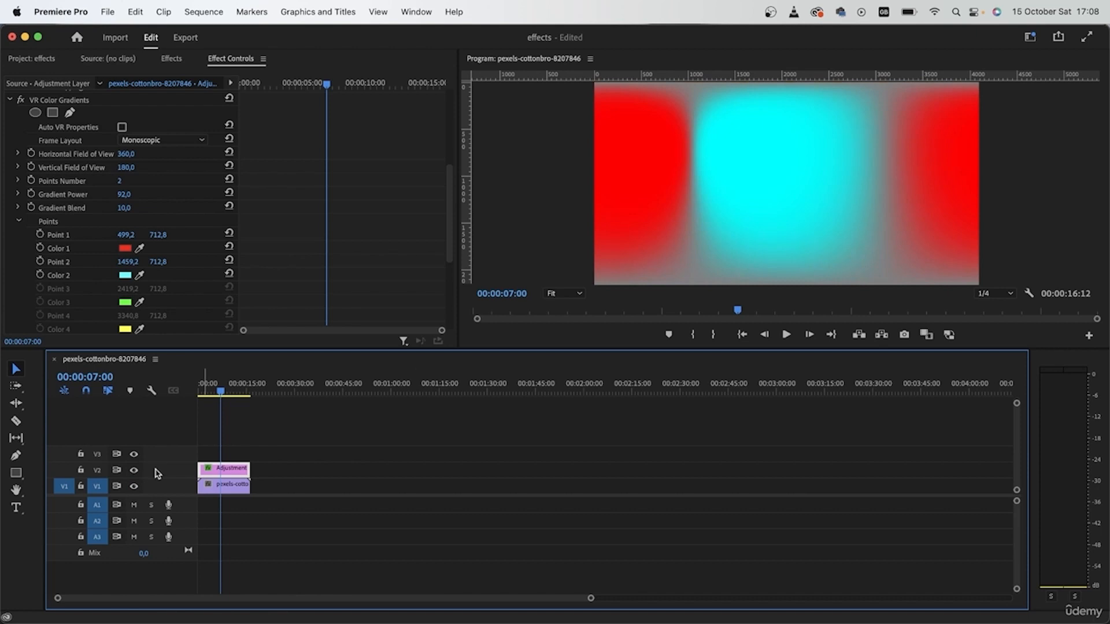
Step: Set the gradient's second color to yellow FFEE00
{"action": "left_click", "coordinate": [125, 249]}
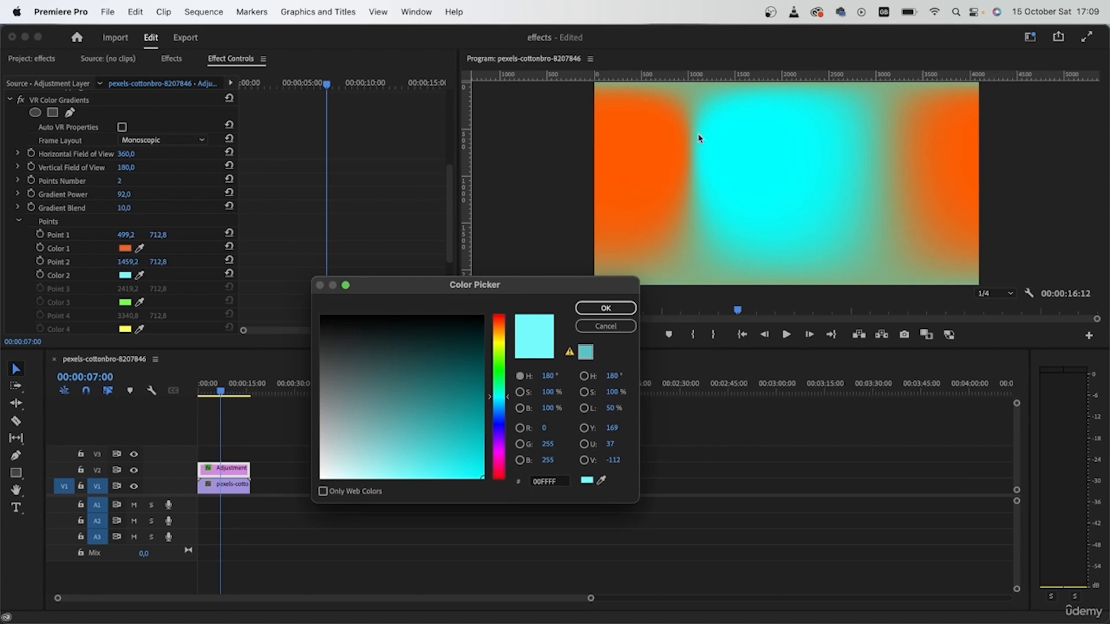
{"action": "left_click_drag", "start_coordinate": [501, 347], "coordinate": [498, 342]}
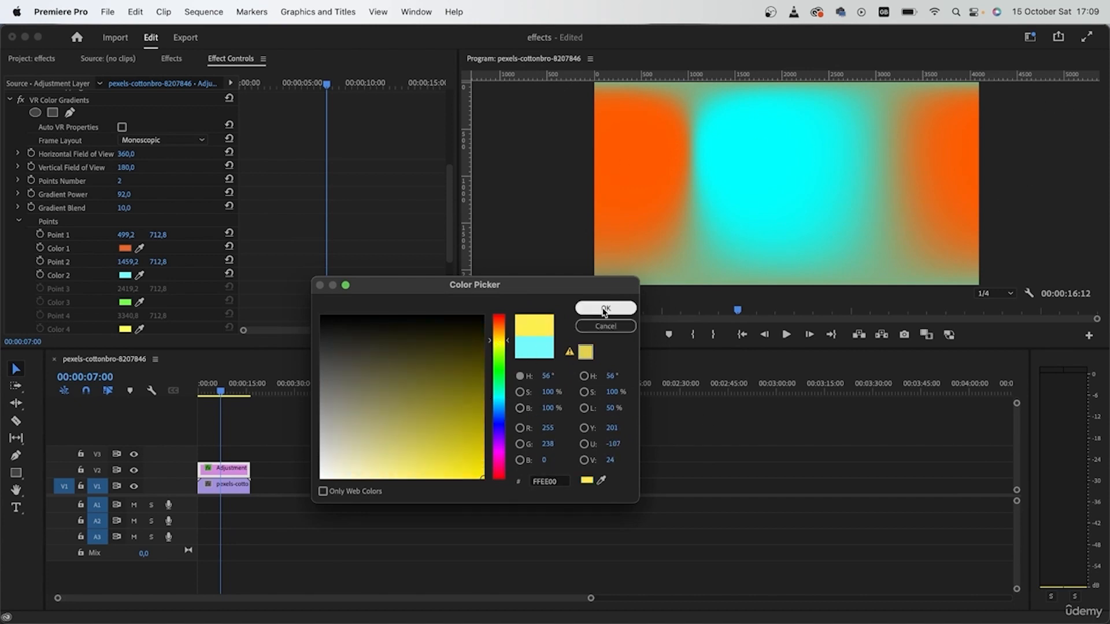
{"action": "left_click", "coordinate": [605, 308]}
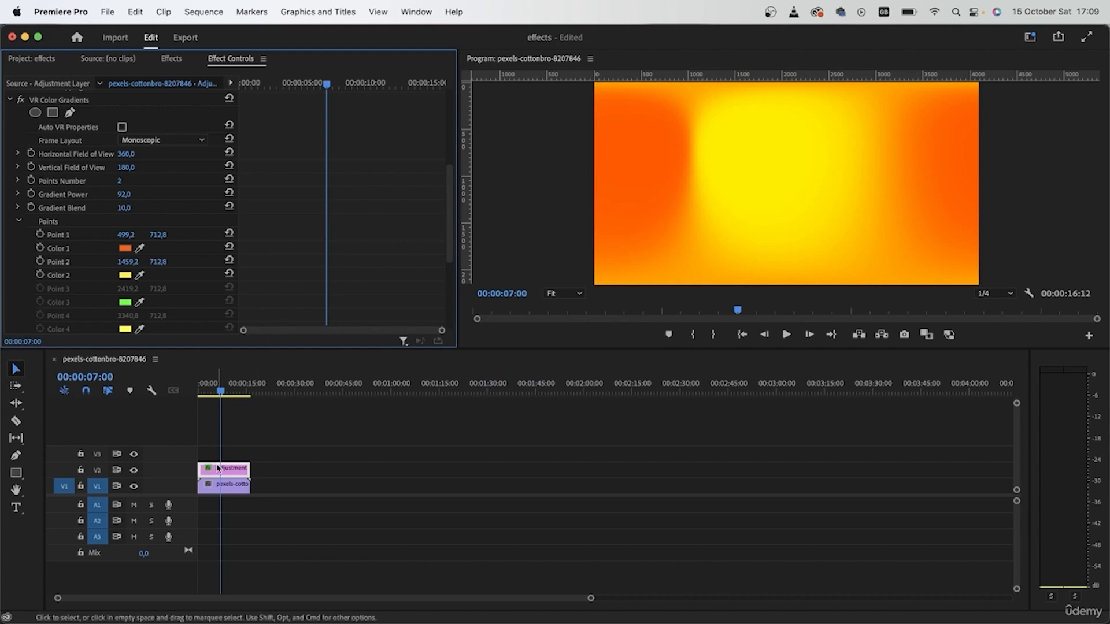
Step: Toggle the V2 track output off and on to compare the new colors over the clip
{"action": "left_click", "coordinate": [134, 470]}
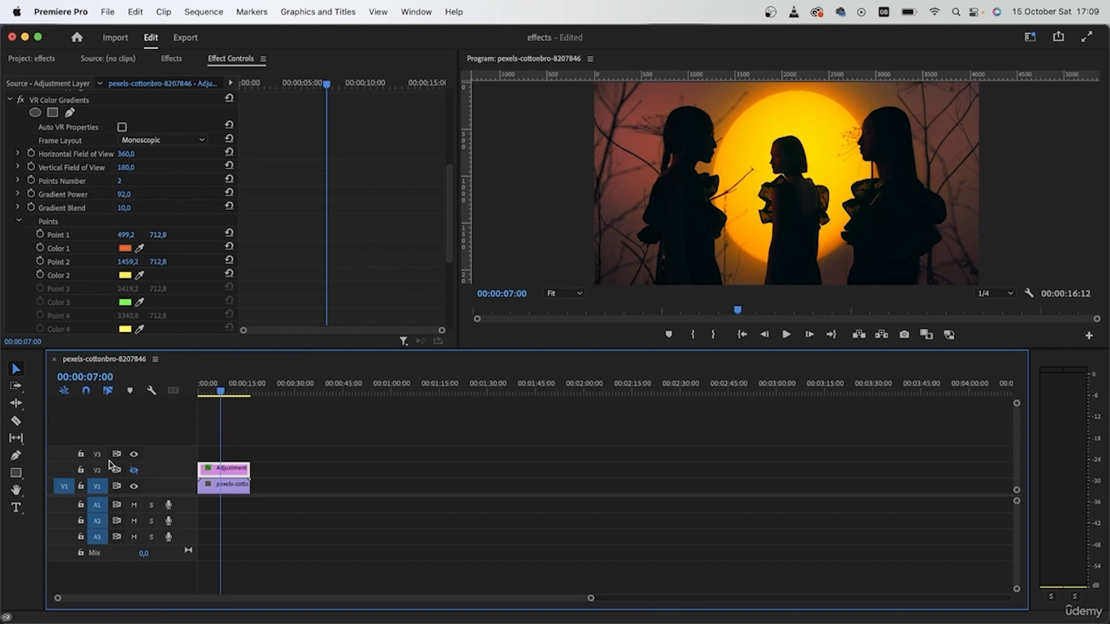
{"action": "left_click", "coordinate": [133, 470]}
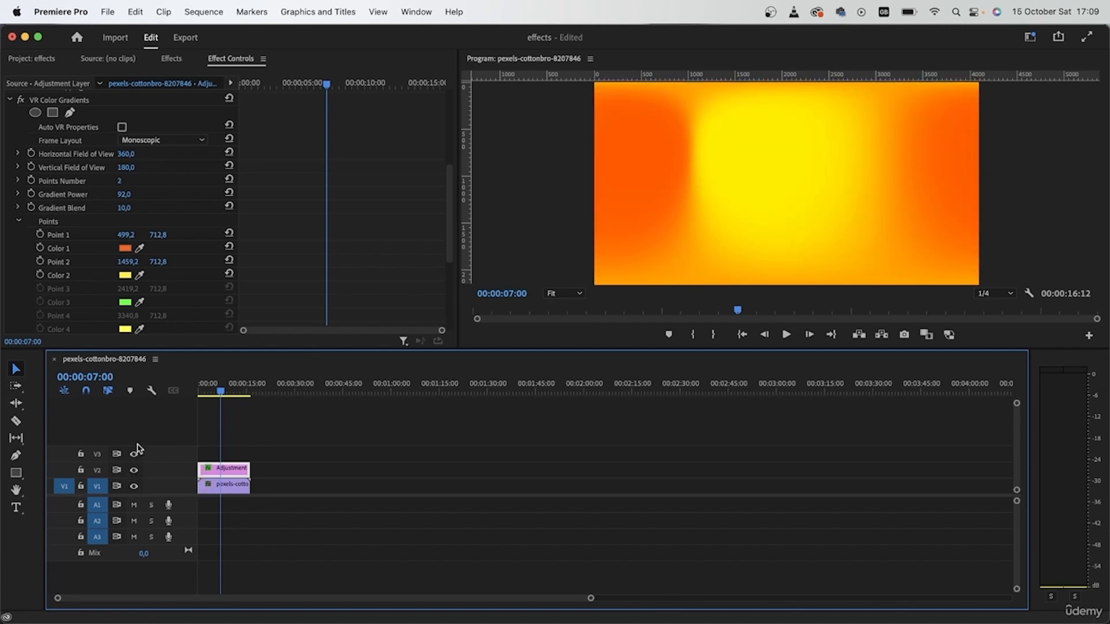
Step: Collapse the Points group and set the gradient's Blending Mode to Color Dodge
{"action": "left_click", "coordinate": [18, 221]}
{"action": "left_click", "coordinate": [160, 301]}
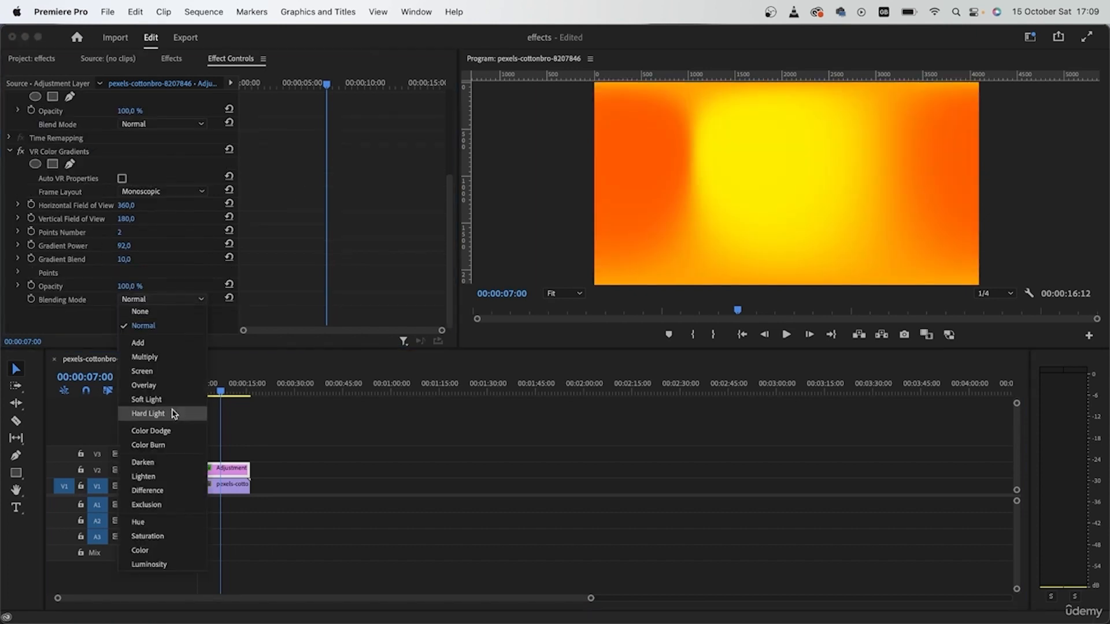
{"action": "left_click", "coordinate": [190, 438]}
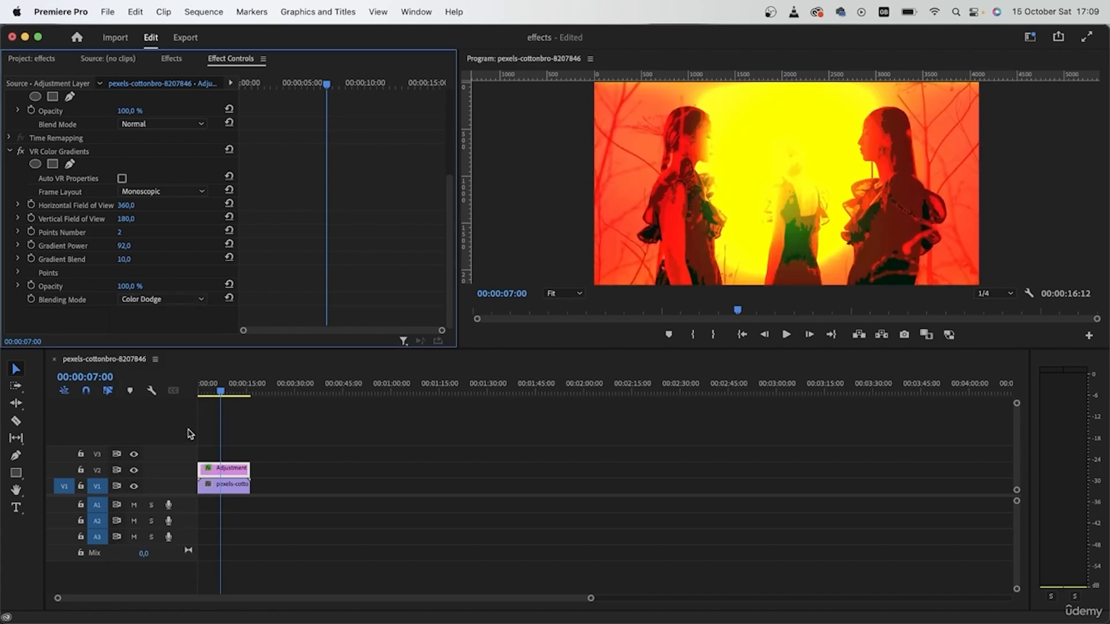
Step: Switch the gradient's Blending Mode to Screen and lower its opacity to 38%
{"action": "left_click", "coordinate": [148, 302]}
{"action": "left_click", "coordinate": [160, 372]}
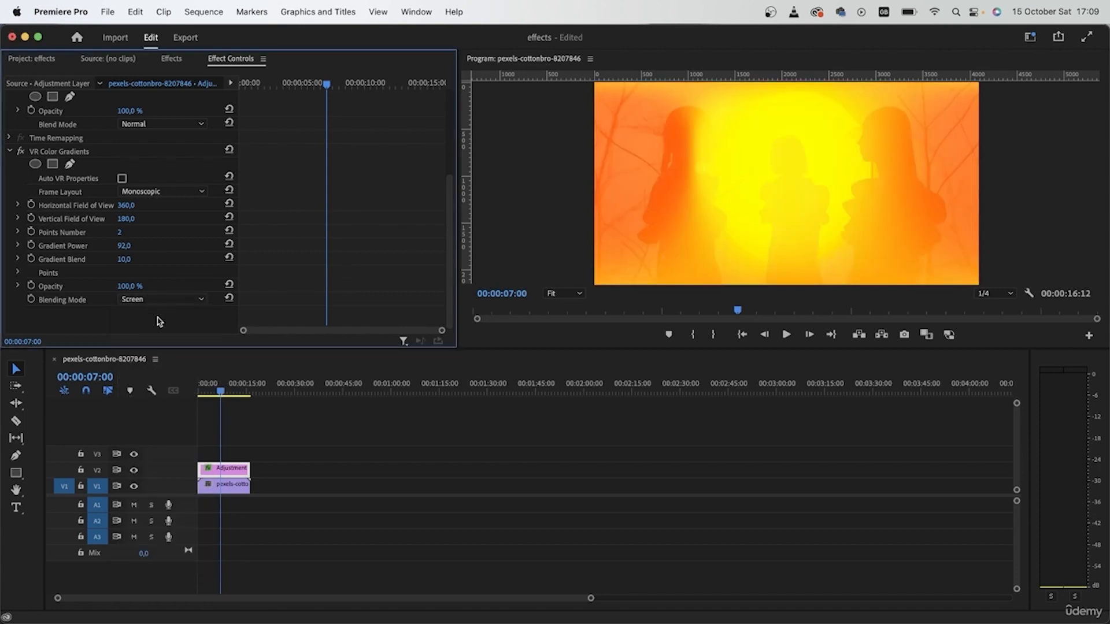
{"action": "left_click_drag", "start_coordinate": [130, 286], "coordinate": [95, 286]}
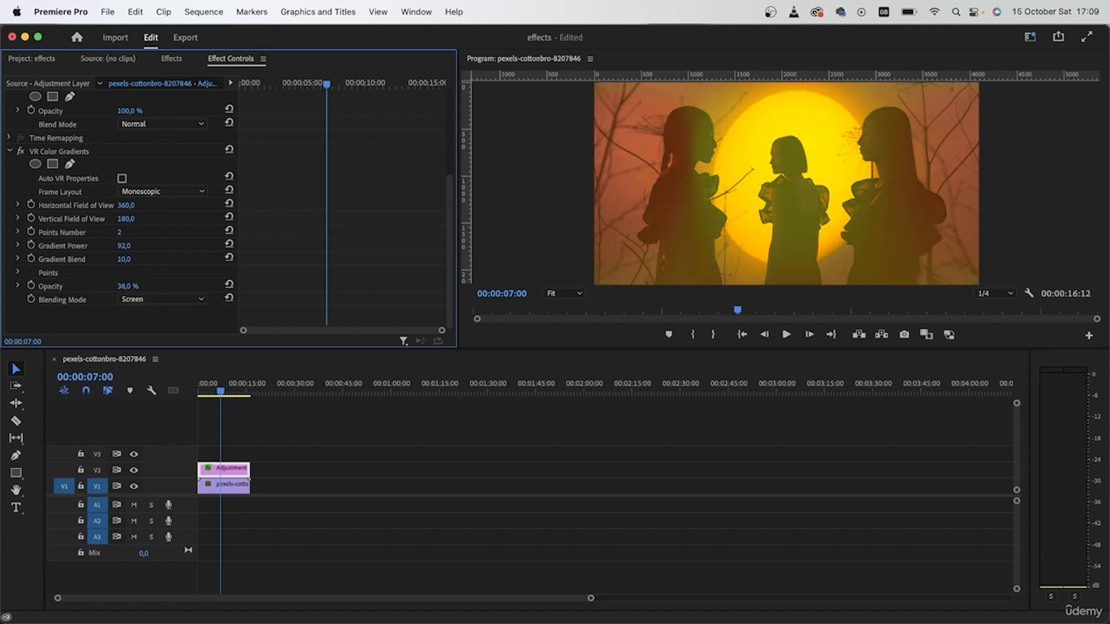
Step: Switch the gradient's Blending Mode to Multiply and raise its opacity to 100%
{"action": "left_click", "coordinate": [203, 301]}
{"action": "left_click", "coordinate": [187, 360]}
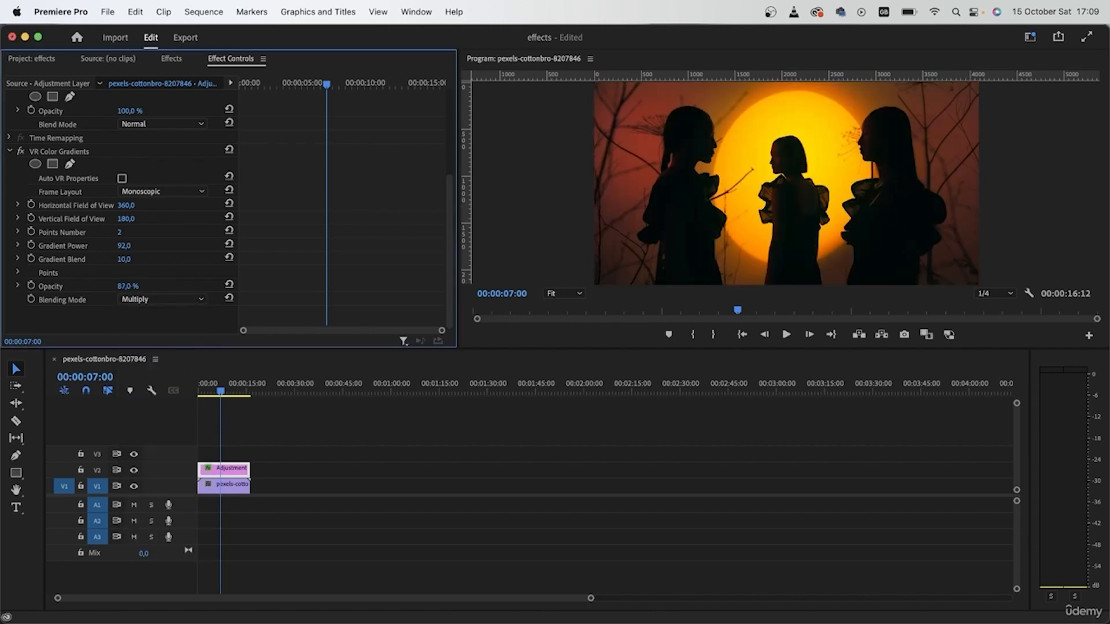
{"action": "left_click_drag", "start_coordinate": [123, 286], "coordinate": [131, 287]}
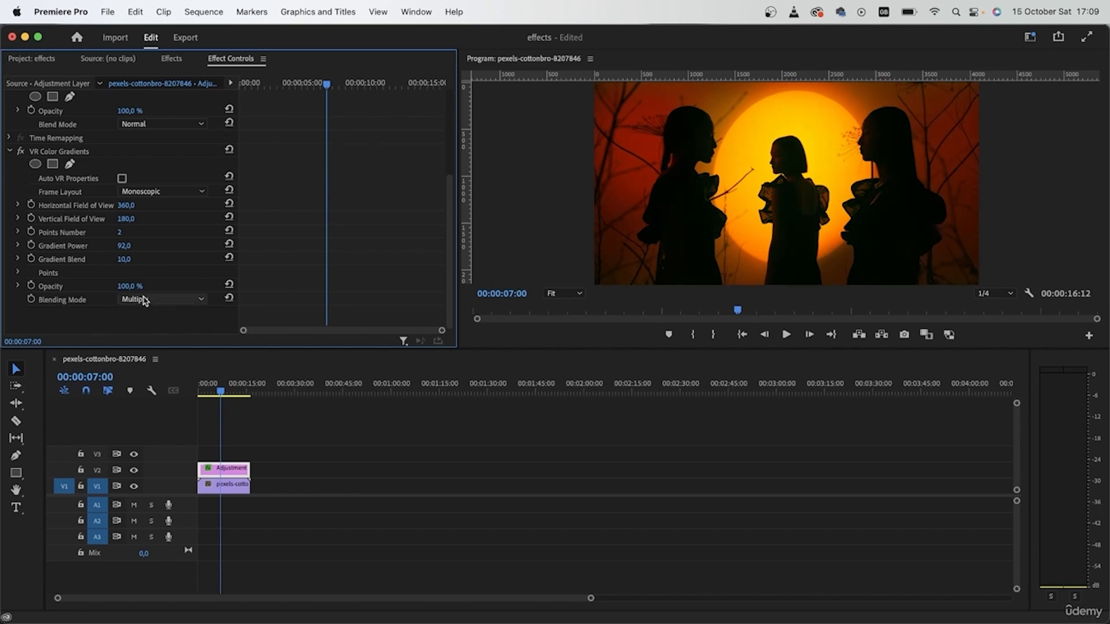
Step: Toggle the V2 track output repeatedly to compare the graded and original looks
{"action": "left_click", "coordinate": [134, 471]}
{"action": "left_click", "coordinate": [135, 471]}
{"action": "left_click", "coordinate": [135, 471]}
{"action": "left_click", "coordinate": [134, 471]}
{"action": "left_click", "coordinate": [135, 471]}
{"action": "left_click", "coordinate": [135, 471]}
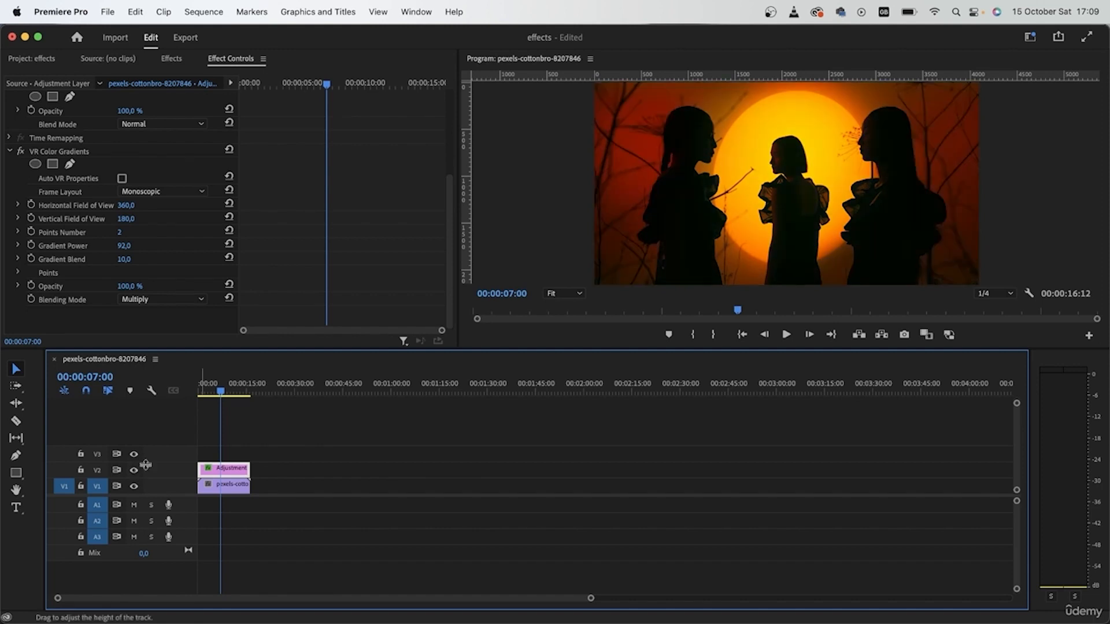
{"action": "left_click", "coordinate": [134, 472]}
{"action": "left_click", "coordinate": [134, 472]}
{"action": "left_click", "coordinate": [134, 471]}
{"action": "left_click", "coordinate": [134, 471]}
Step: Try the gradient's Blending Mode as Overlay, then as Color Burn
{"action": "left_click", "coordinate": [198, 300]}
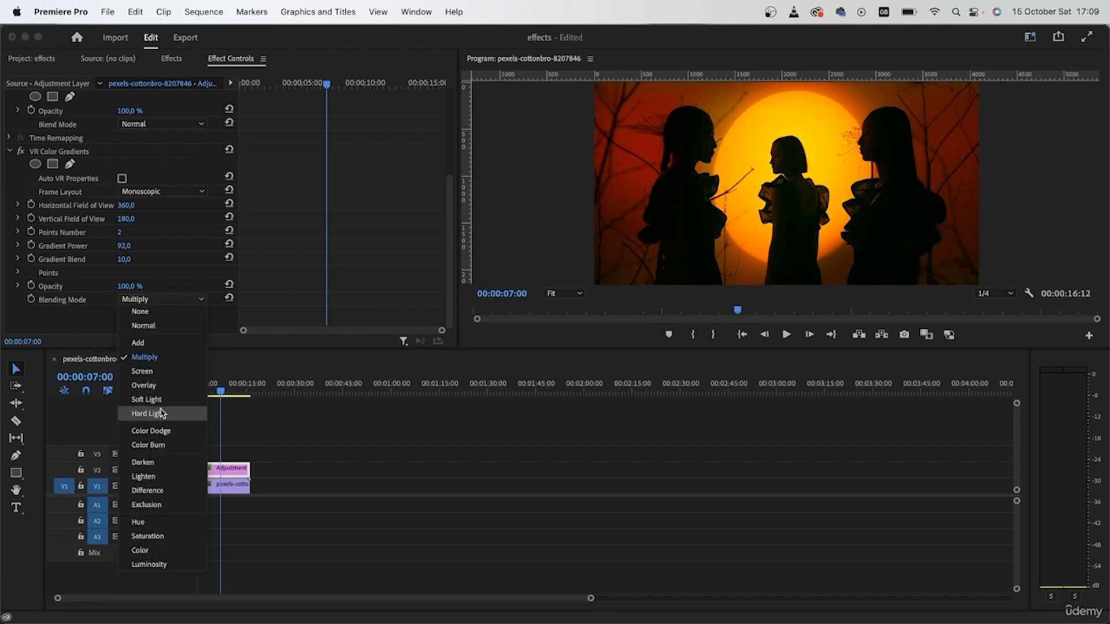
{"action": "left_click", "coordinate": [144, 386]}
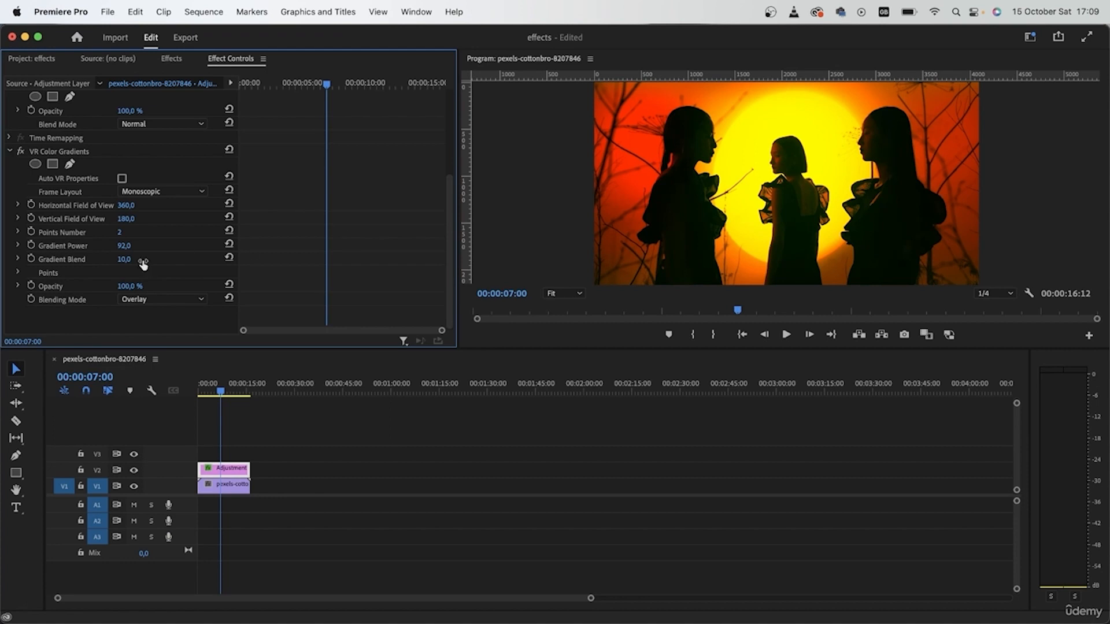
{"action": "left_click", "coordinate": [159, 300]}
{"action": "left_click", "coordinate": [186, 447]}
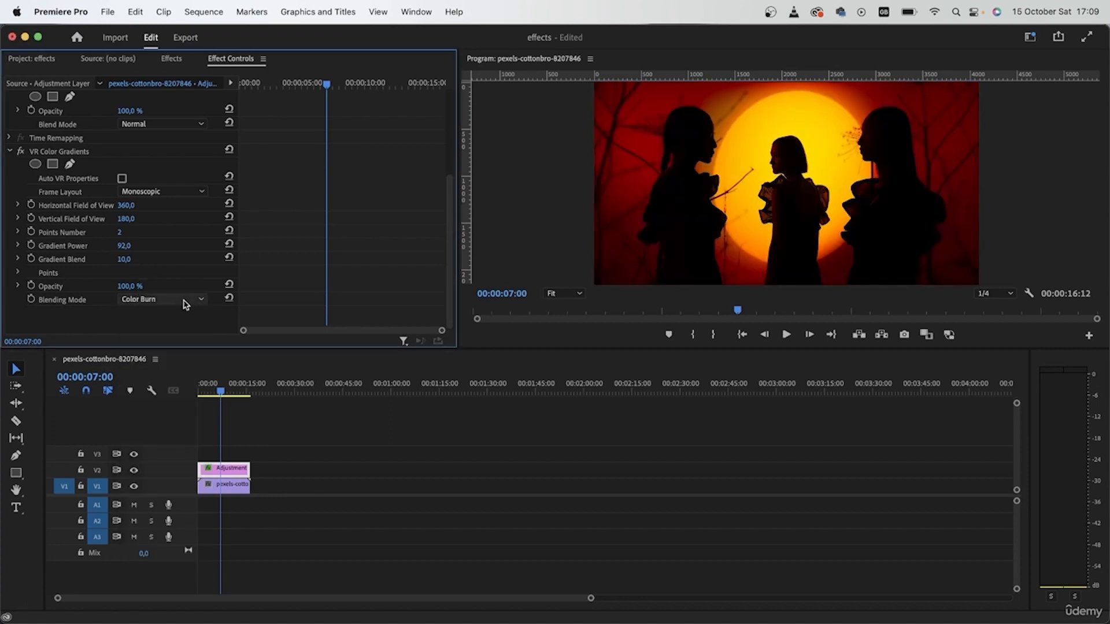
Step: Set the gradient's Blending Mode to Add
{"action": "left_click", "coordinate": [175, 298]}
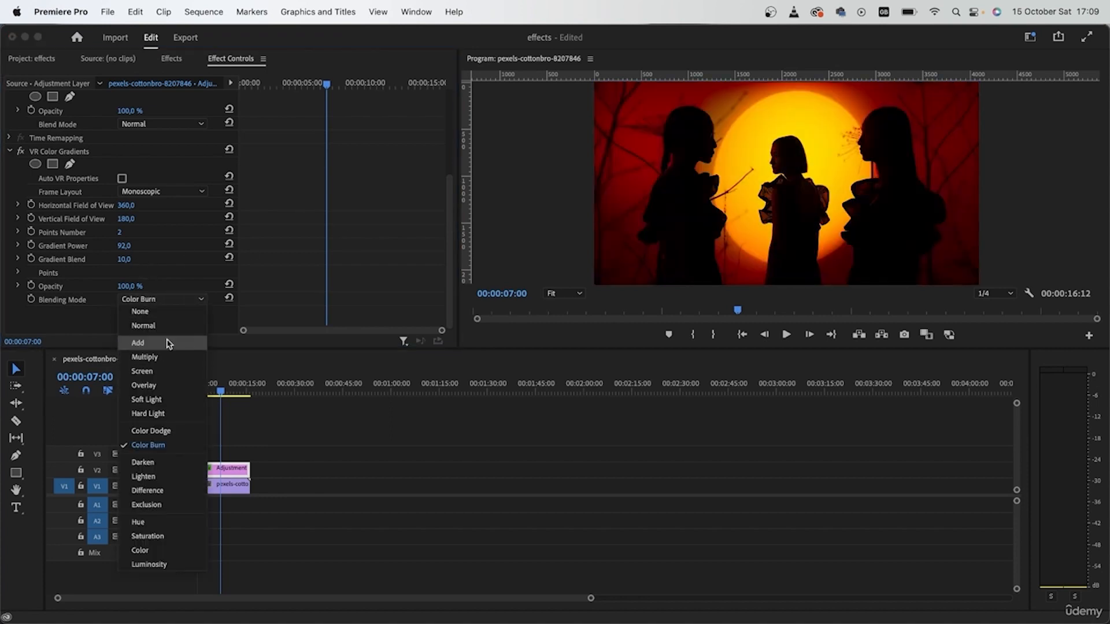
{"action": "left_click", "coordinate": [167, 343]}
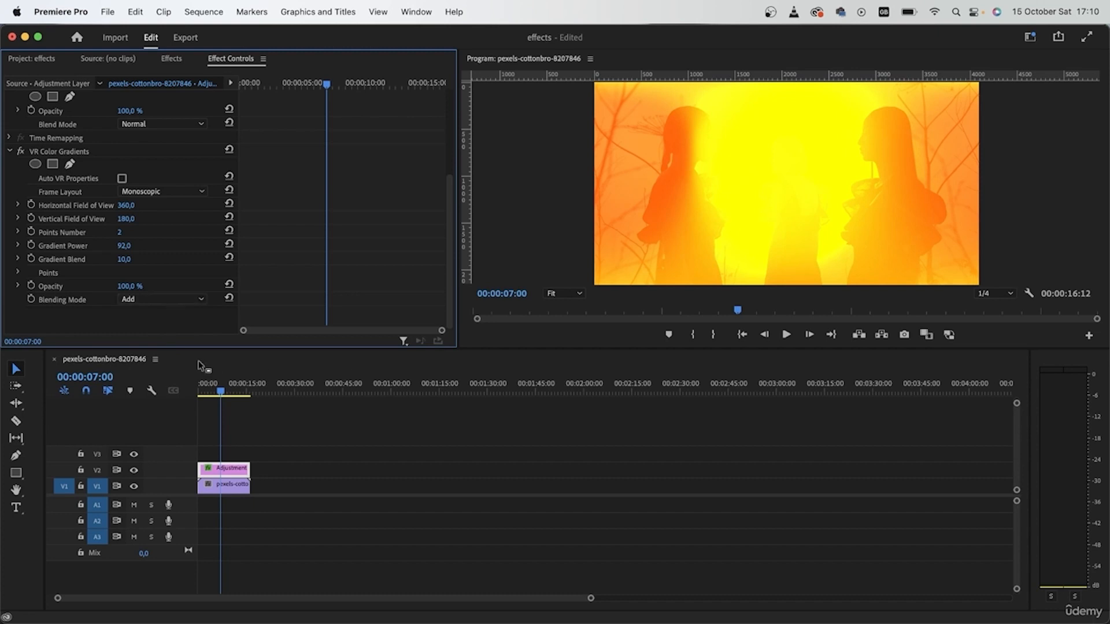
{"action": "left_click", "coordinate": [151, 300]}
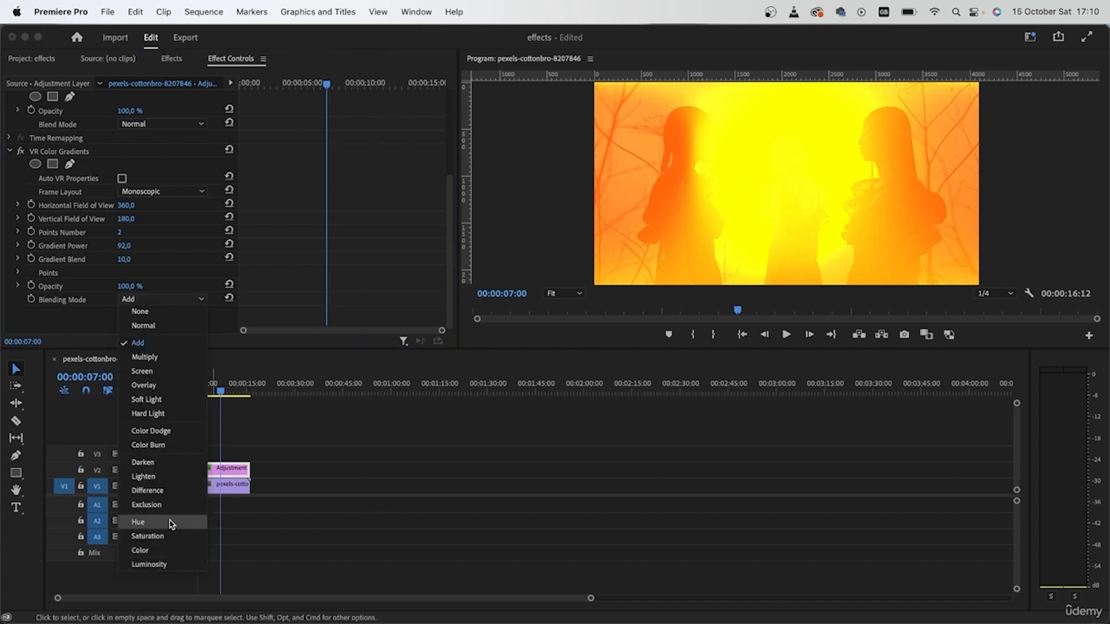
{"action": "left_click", "coordinate": [335, 470]}
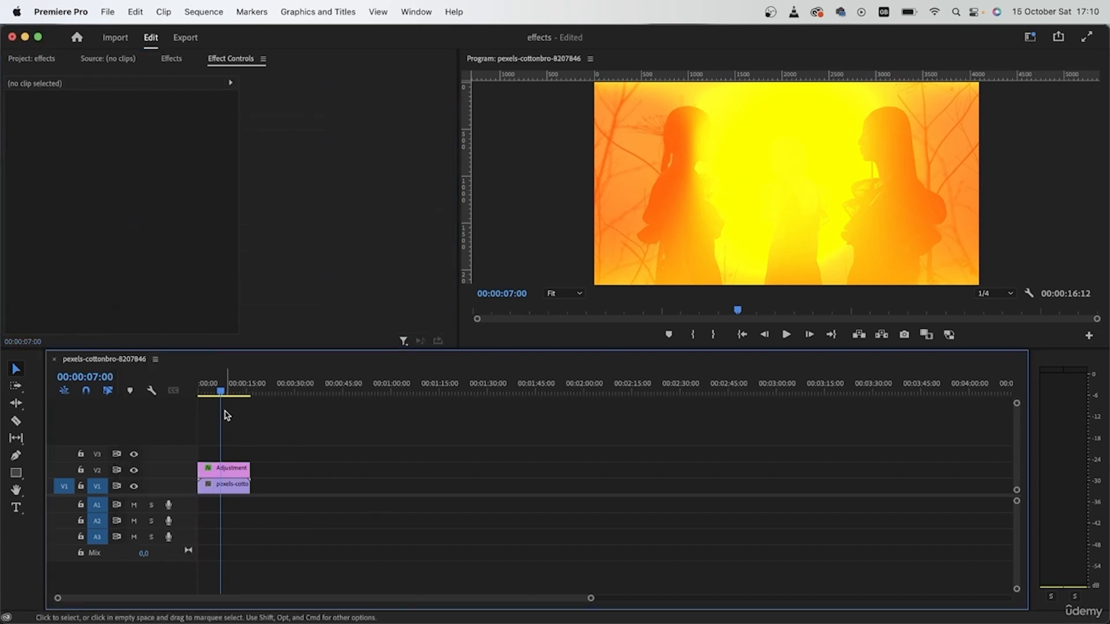
Step: Toggle the V2 output, reselect the adjustment layer, and play the sequence from the start to review
{"action": "left_click", "coordinate": [135, 471]}
{"action": "left_click", "coordinate": [223, 468]}
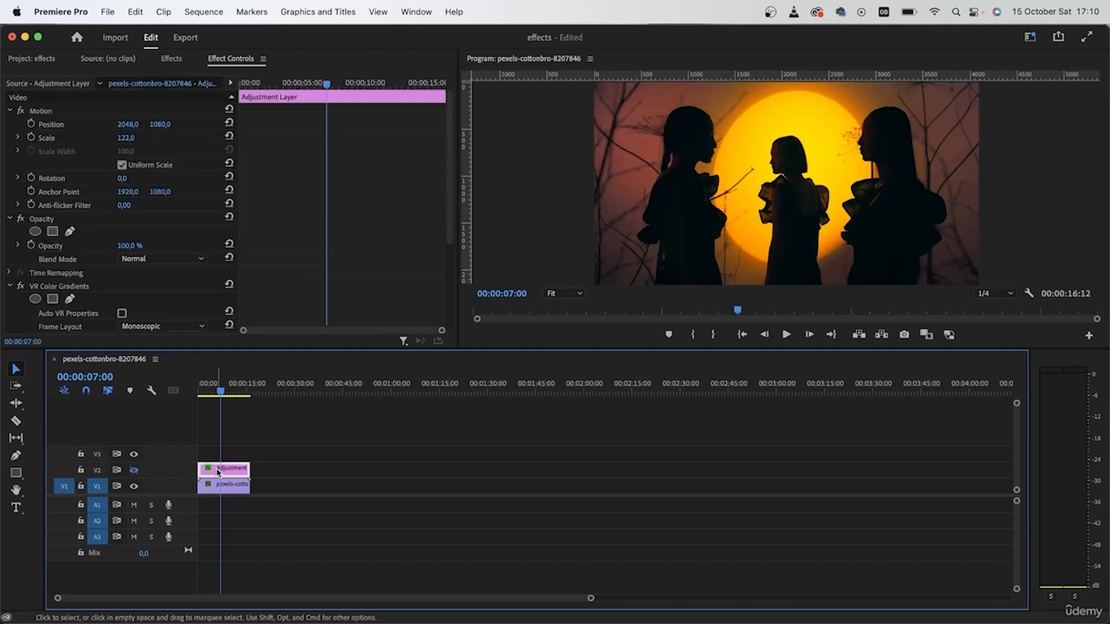
{"action": "left_click", "coordinate": [134, 470]}
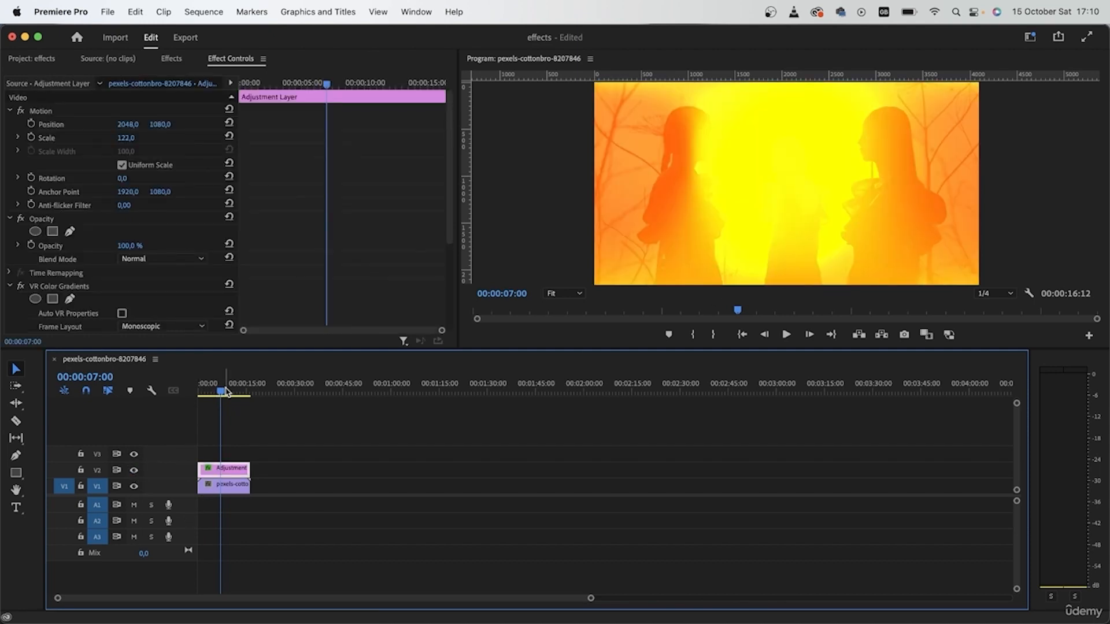
{"action": "key", "text": "Home"}
{"action": "key", "text": "space"}
{"action": "left_click_drag", "start_coordinate": [202, 405], "coordinate": [212, 428]}
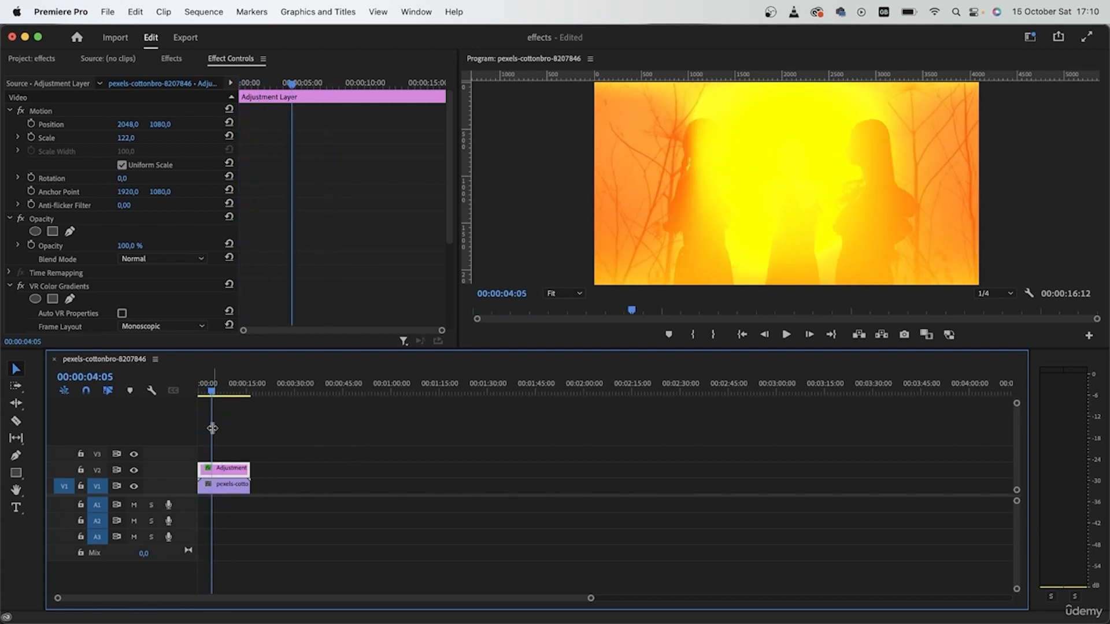
Step: Keyframe the gradient's opacity to fade from 0% at about 4 seconds up to 100% around 6 seconds
{"action": "scroll", "coordinate": [108, 309], "scroll_direction": "down", "scroll_amount": 8}
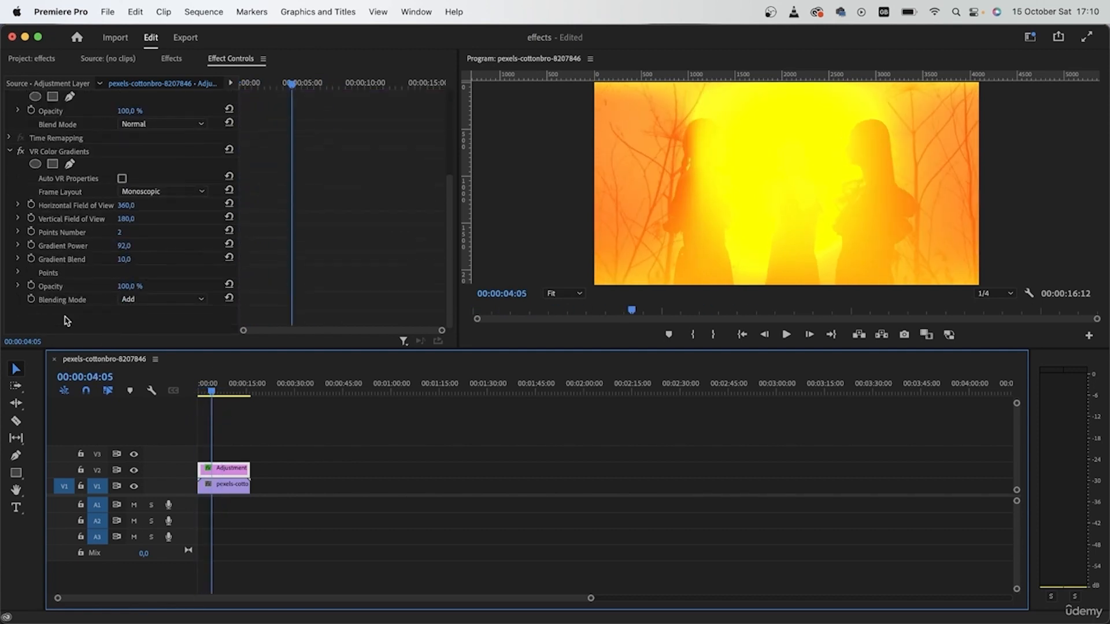
{"action": "left_click", "coordinate": [31, 286]}
{"action": "left_click_drag", "start_coordinate": [293, 289], "coordinate": [334, 288]}
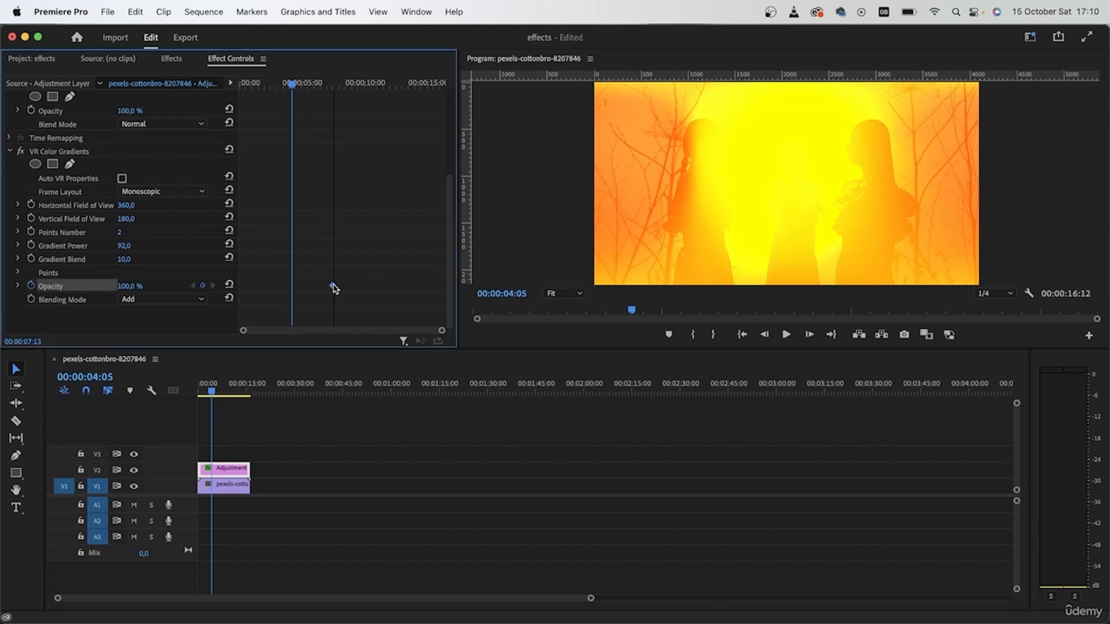
{"action": "left_click", "coordinate": [130, 286]}
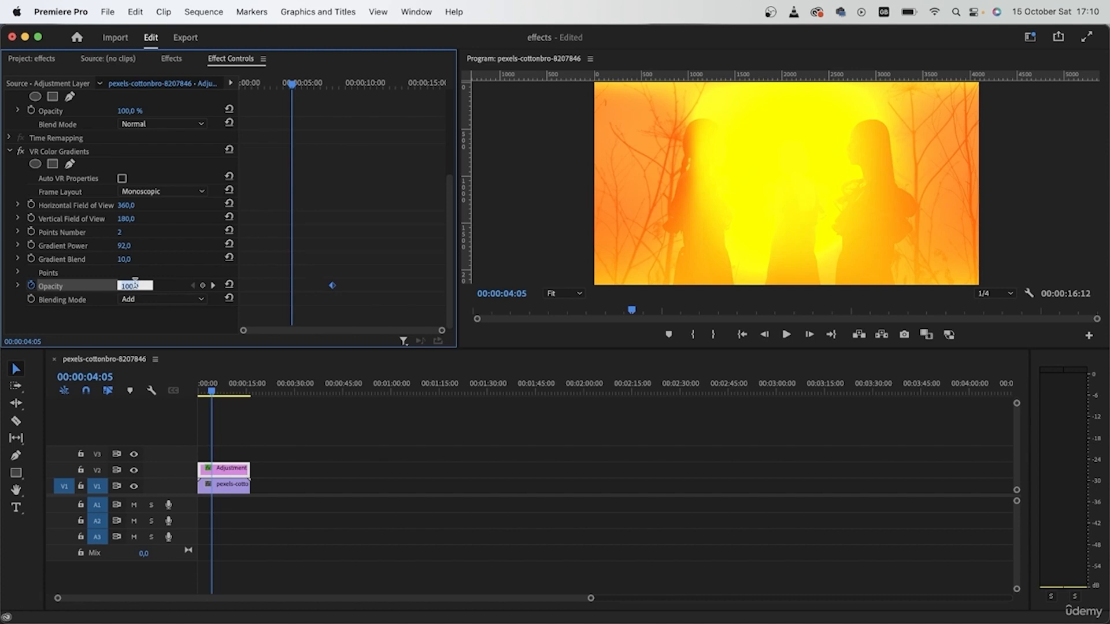
{"action": "type", "text": "0"}
{"action": "key", "text": "Return"}
{"action": "left_click_drag", "start_coordinate": [336, 288], "coordinate": [313, 288]}
{"action": "left_click", "coordinate": [287, 85]}
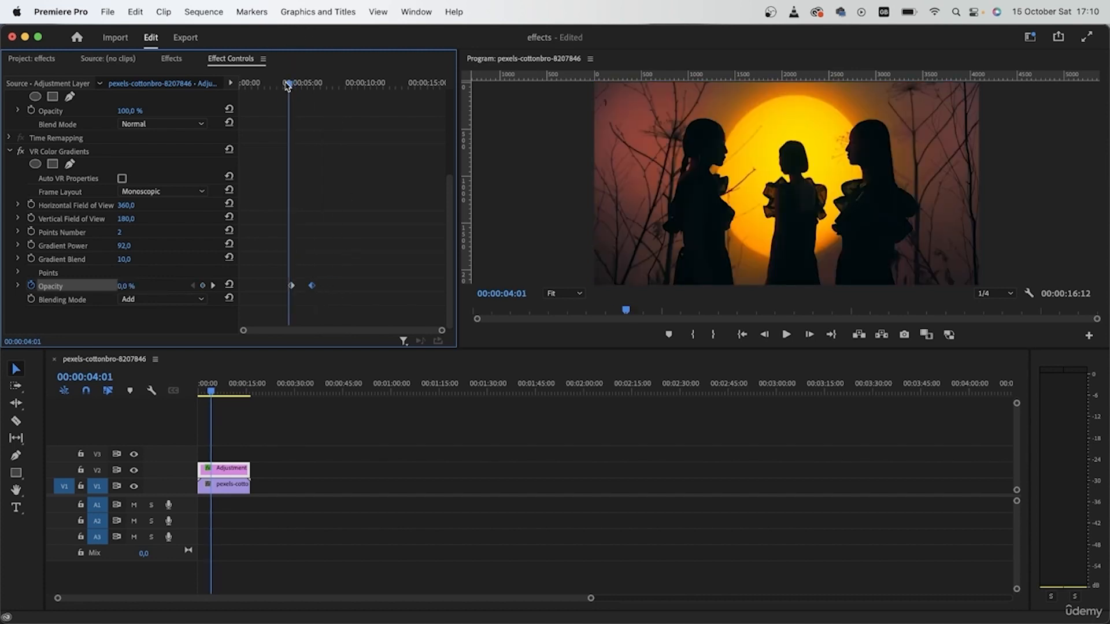
Step: Play the sequence from near the start to review the opacity fade-in of the gradient
{"action": "left_click", "coordinate": [268, 82]}
{"action": "key", "text": "space"}
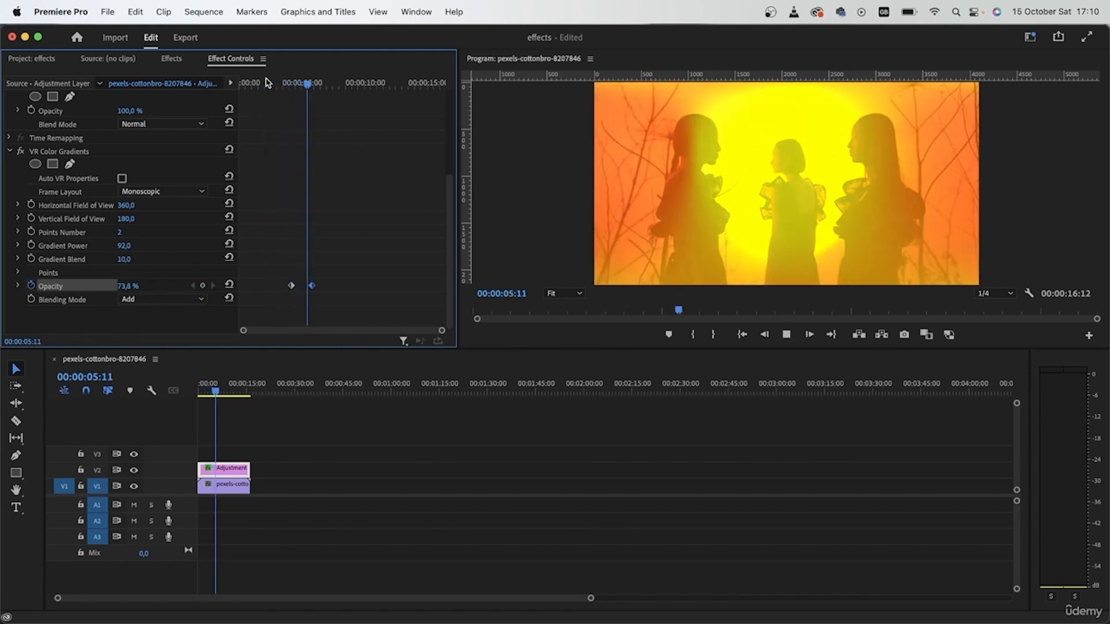
{"action": "key", "text": "space"}
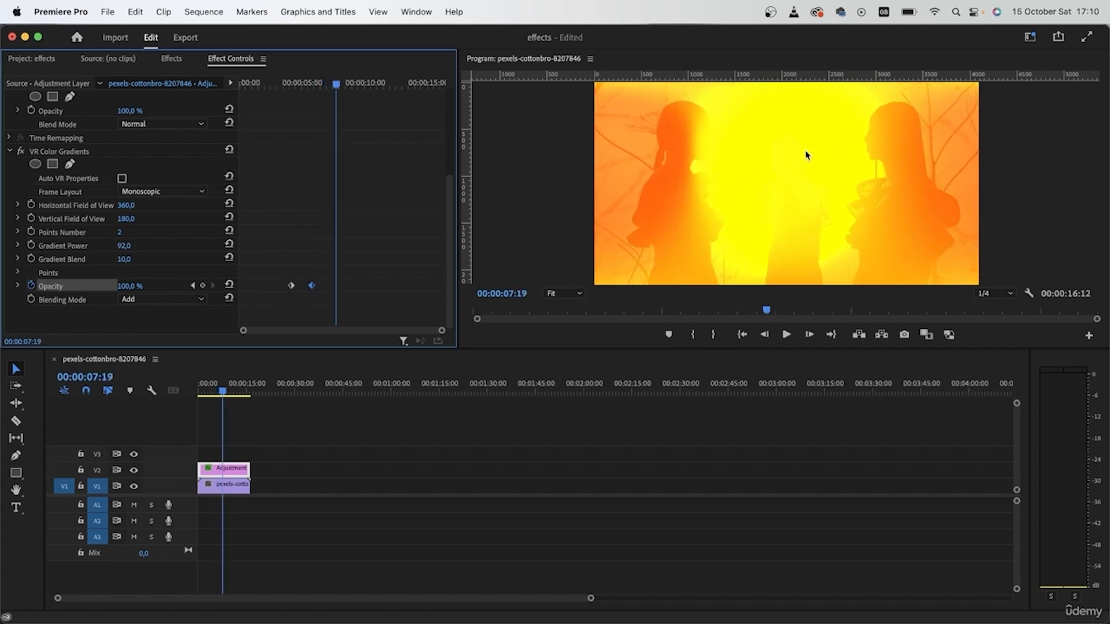
Step: Set the gradient's Blending Mode to Multiply
{"action": "left_click_drag", "start_coordinate": [376, 282], "coordinate": [281, 301]}
{"action": "left_click", "coordinate": [185, 303]}
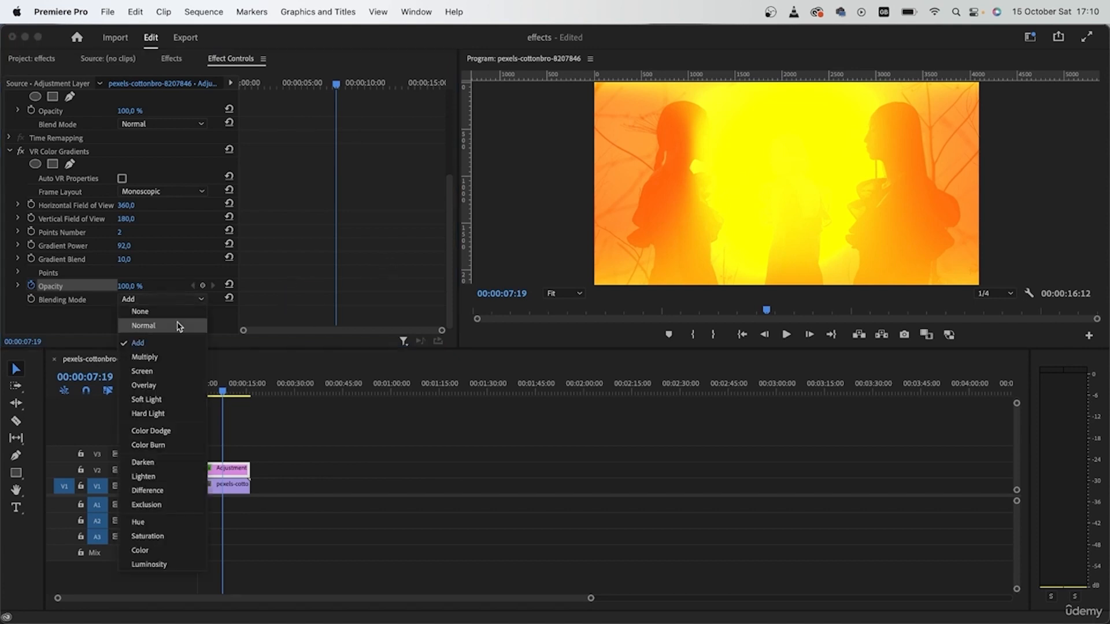
{"action": "left_click", "coordinate": [168, 362]}
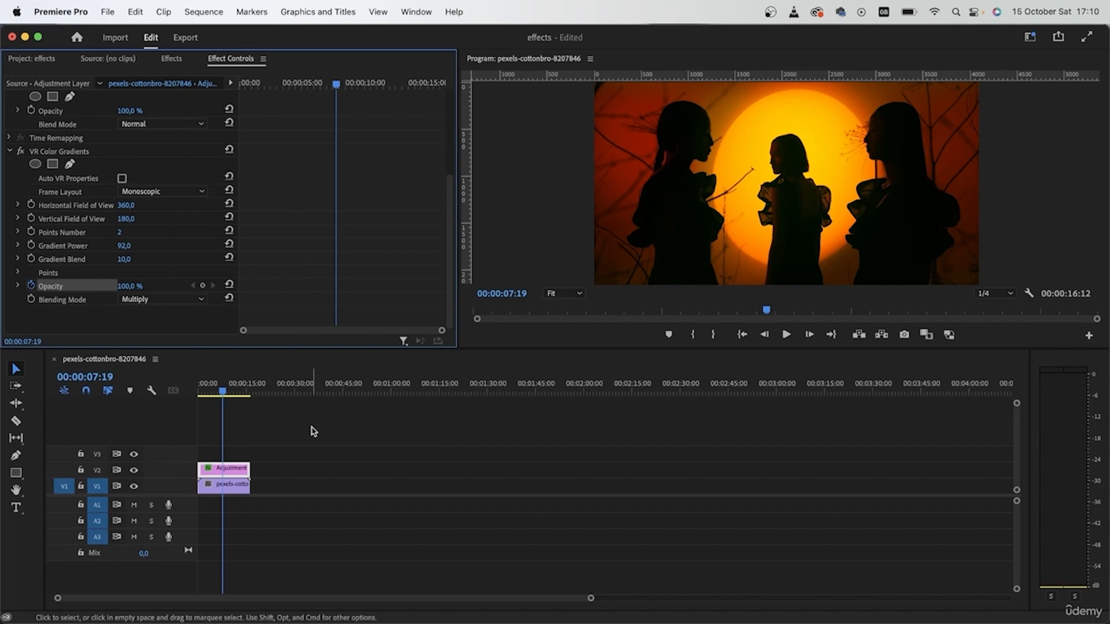
Step: Move the playhead to about 5 seconds and toggle the V2 track output on and off to compare the result
{"action": "left_click", "coordinate": [186, 392]}
{"action": "key", "text": "Home"}
{"action": "left_click_drag", "start_coordinate": [201, 393], "coordinate": [214, 396]}
{"action": "left_click", "coordinate": [134, 471]}
{"action": "left_click", "coordinate": [134, 471]}
{"action": "left_click", "coordinate": [133, 471]}
{"action": "left_click", "coordinate": [134, 471]}
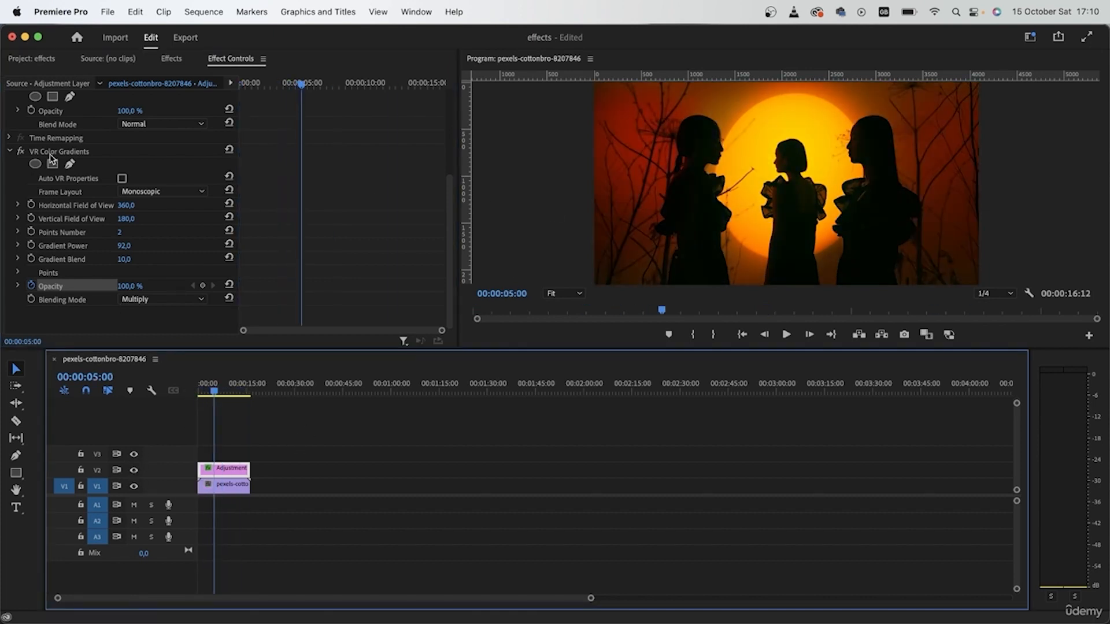
Step: Select both clips in the sequence and delete them
{"action": "left_click", "coordinate": [9, 152]}
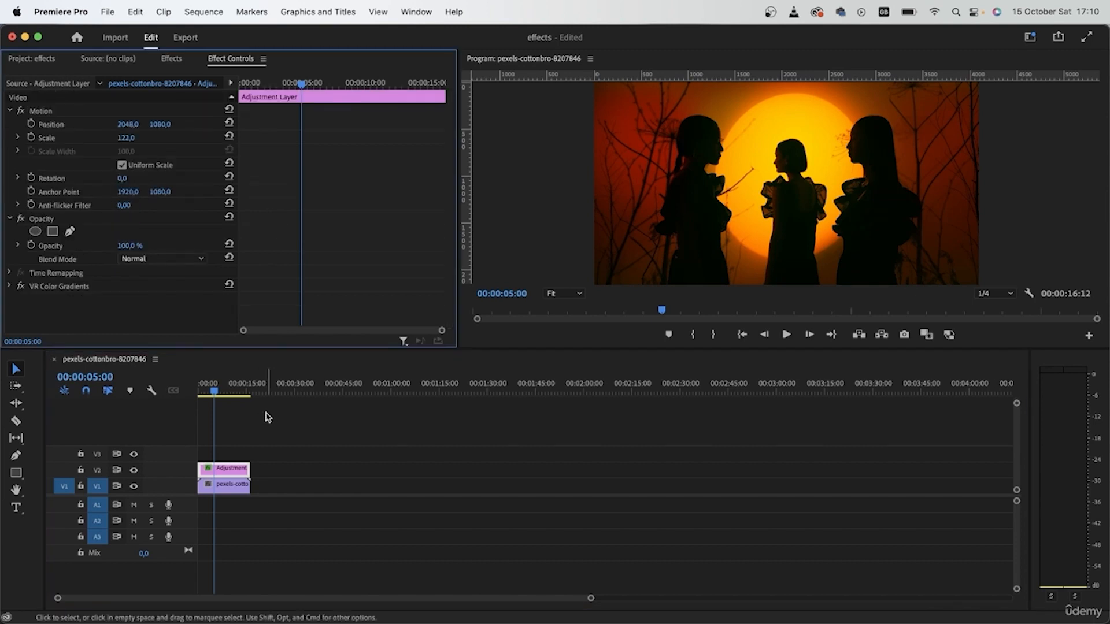
{"action": "left_click_drag", "start_coordinate": [266, 412], "coordinate": [176, 513]}
{"action": "key", "text": "Delete"}
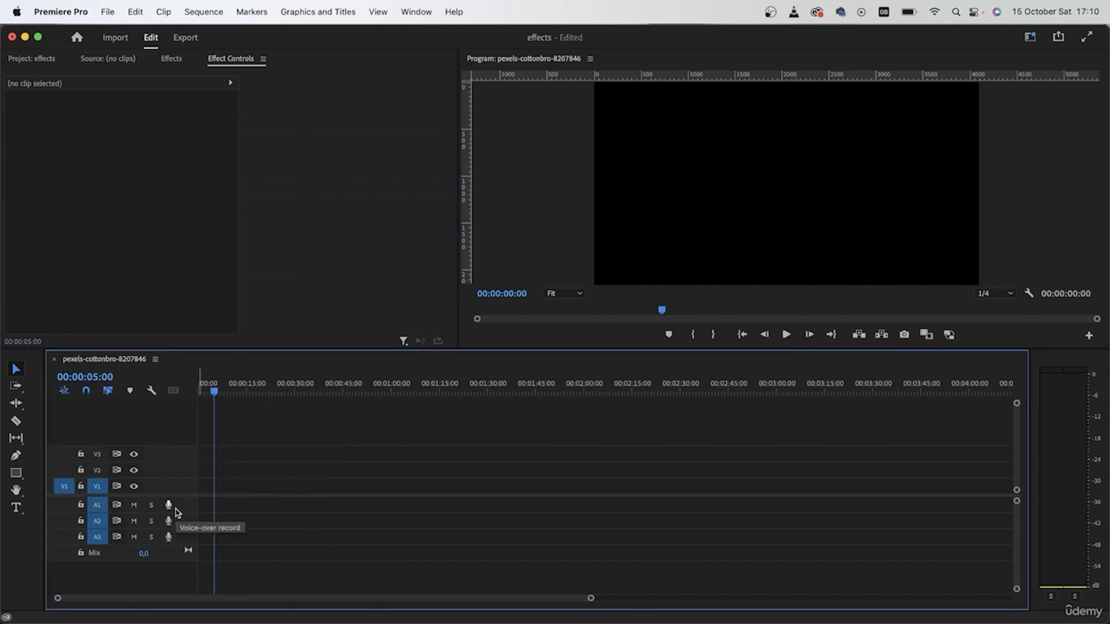
Step: Close the sequence and create a new sequence from the pexels-cottonbro-9798674 clip
{"action": "left_click", "coordinate": [57, 360]}
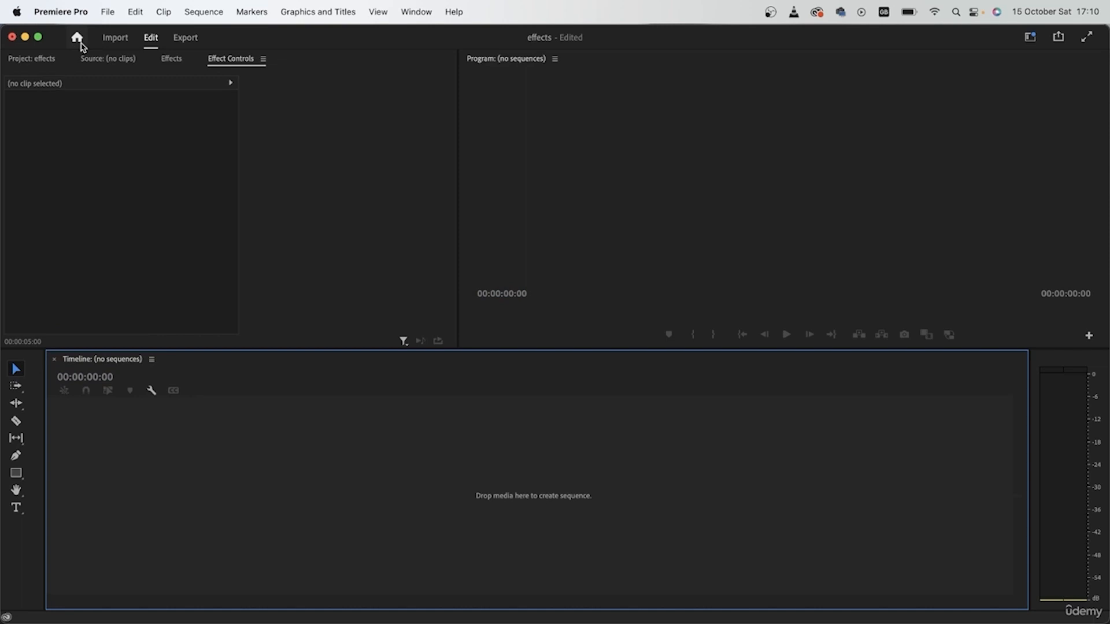
{"action": "left_click", "coordinate": [40, 59]}
{"action": "left_click", "coordinate": [77, 130]}
{"action": "scroll", "coordinate": [240, 277], "scroll_direction": "up", "scroll_amount": 2}
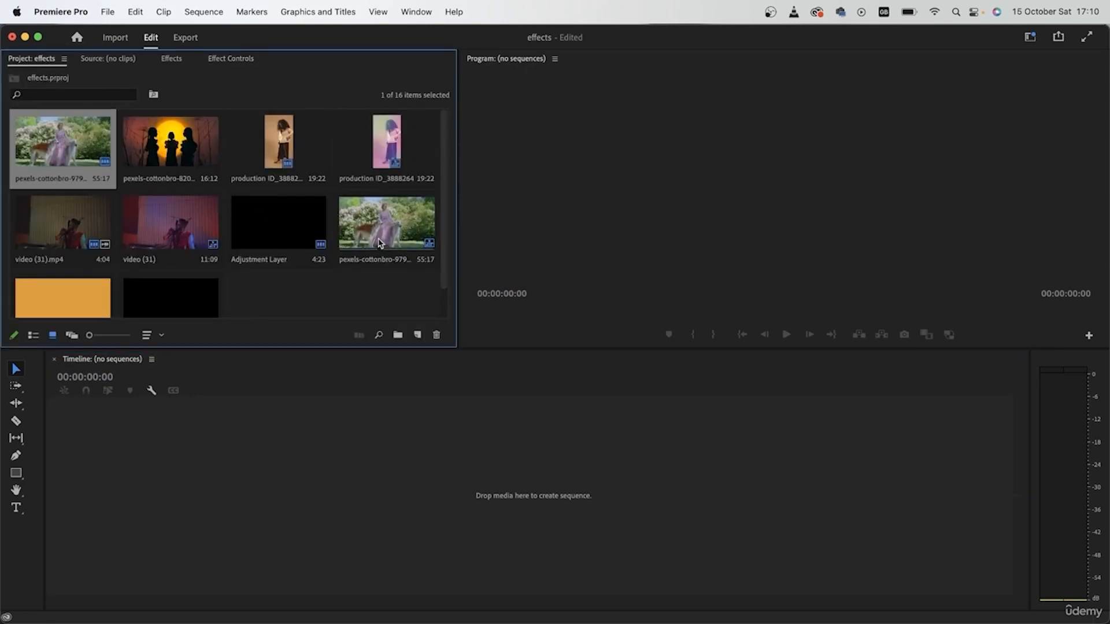
{"action": "left_click_drag", "start_coordinate": [65, 167], "coordinate": [229, 493]}
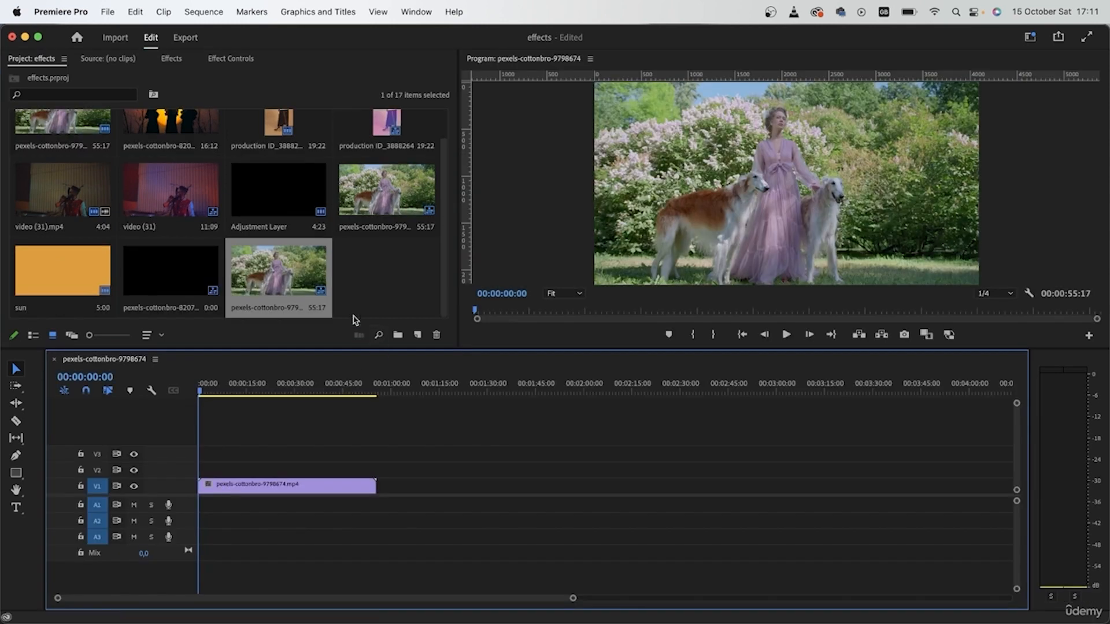
Step: Rename the new sequence as light effect
{"action": "left_click", "coordinate": [264, 309]}
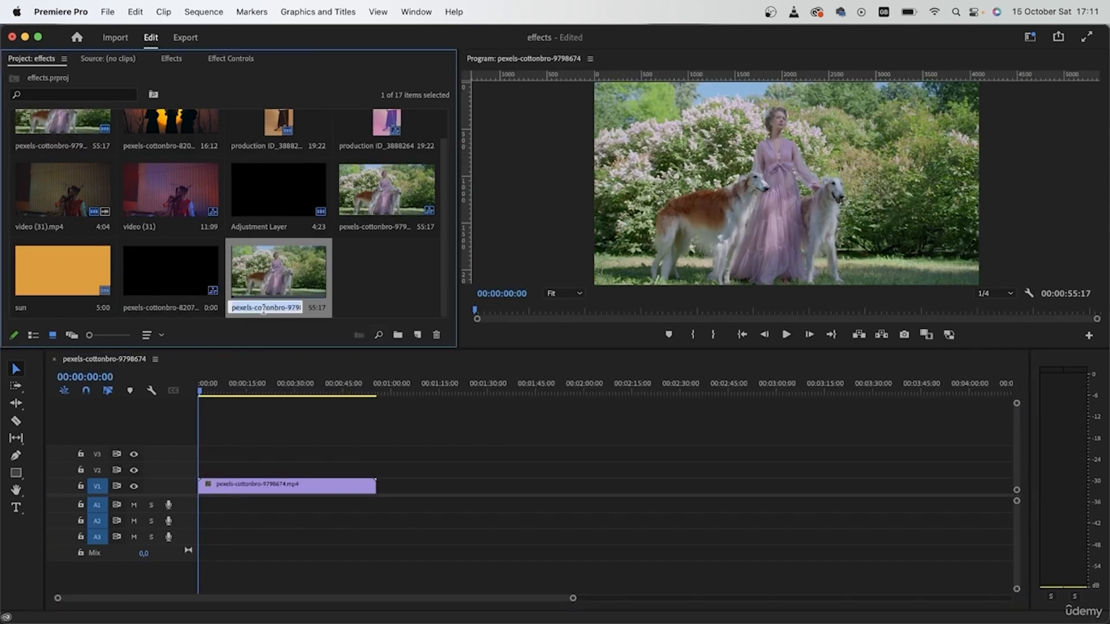
{"action": "key", "text": "BackSpace"}
{"action": "left_click", "coordinate": [398, 291]}
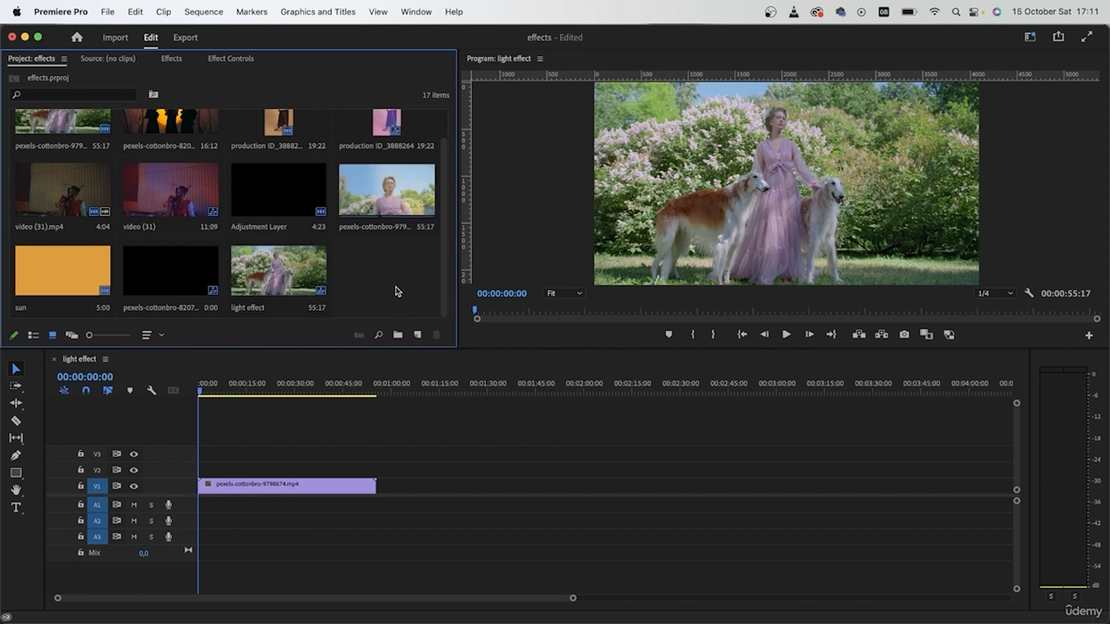
Step: Start a new sequence named lights and open its settings
{"action": "left_click_drag", "start_coordinate": [258, 389], "coordinate": [199, 401]}
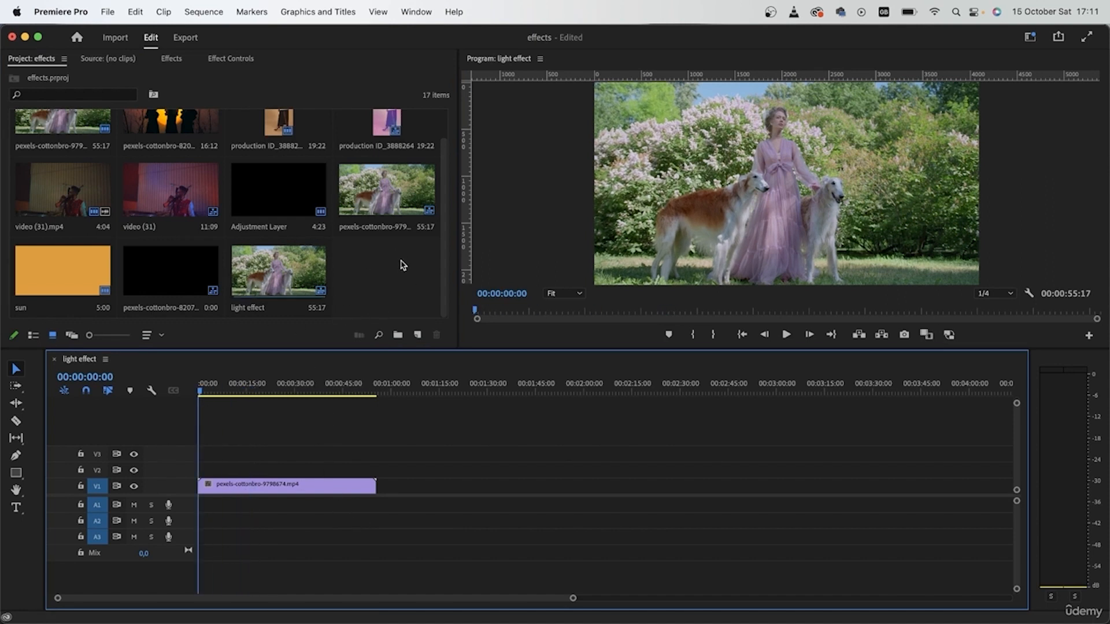
{"action": "right_click", "coordinate": [357, 250]}
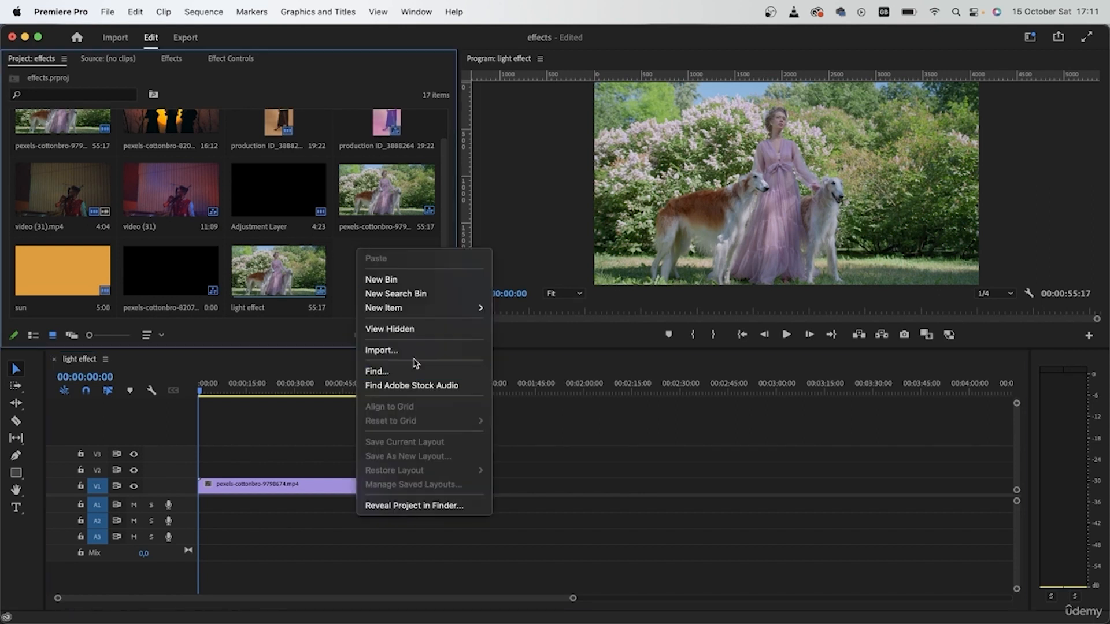
{"action": "mouse_move", "coordinate": [435, 311]}
{"action": "left_click", "coordinate": [505, 311]}
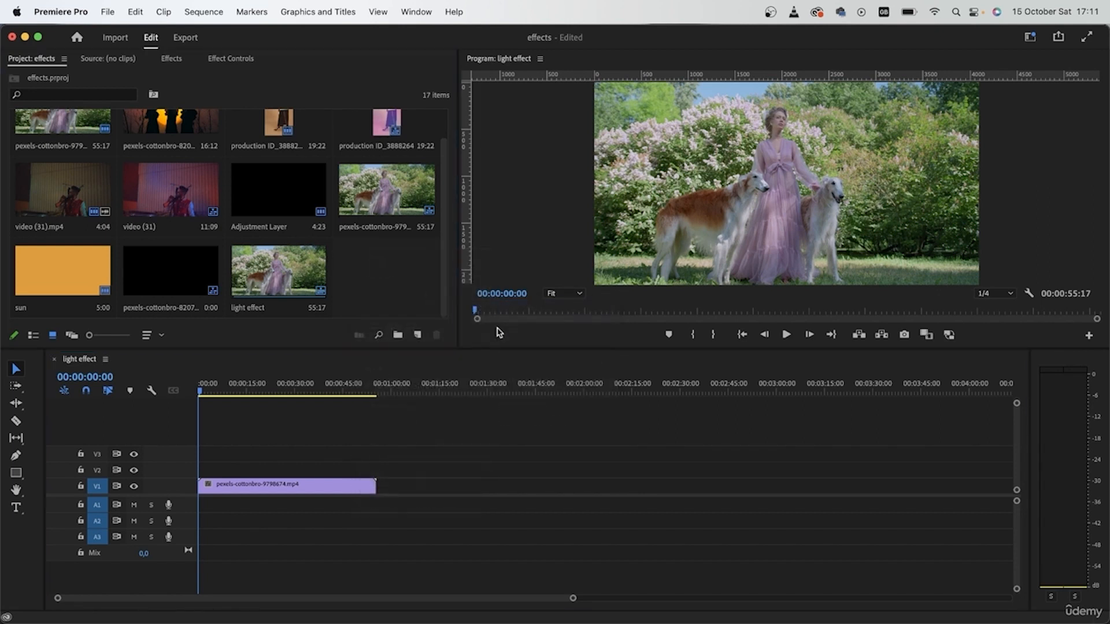
{"action": "key", "text": "BackSpace"}
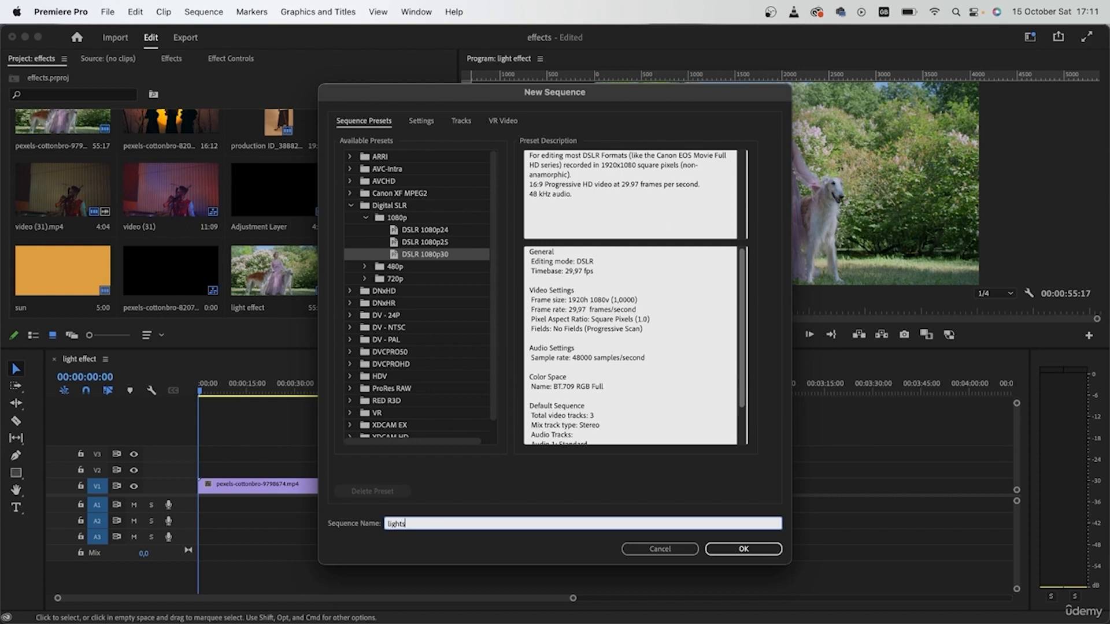
{"action": "left_click", "coordinate": [421, 121]}
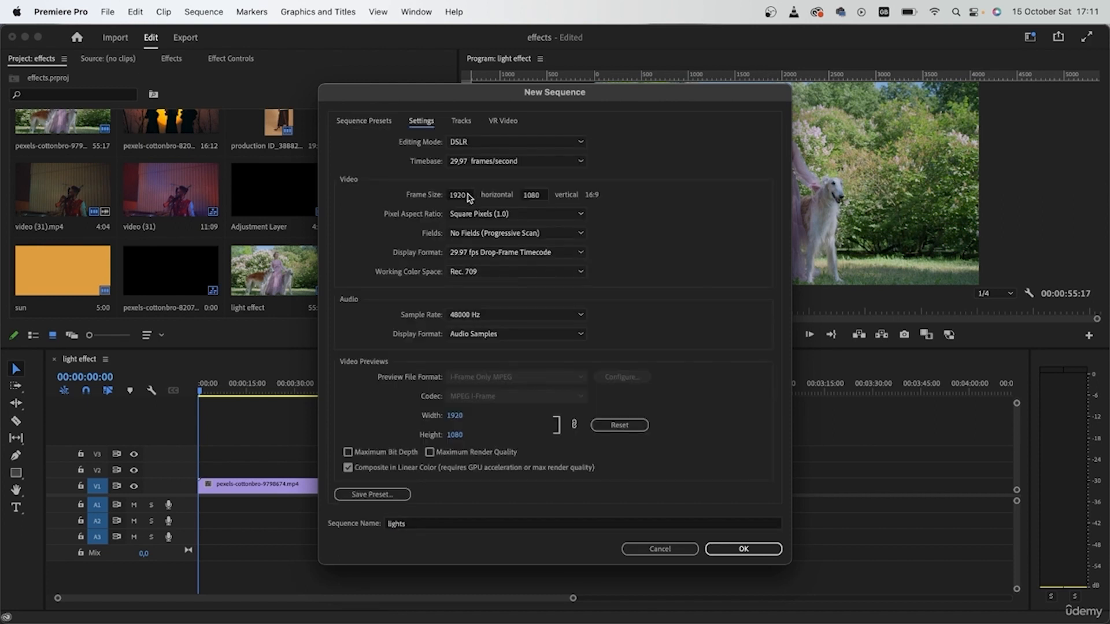
{"action": "left_click_drag", "start_coordinate": [510, 95], "coordinate": [271, 58]}
Step: Set the sequence frame size to 48 by 27 with Square Pixels and create it
{"action": "left_click", "coordinate": [219, 158]}
{"action": "type", "text": "48"}
{"action": "left_click", "coordinate": [301, 158]}
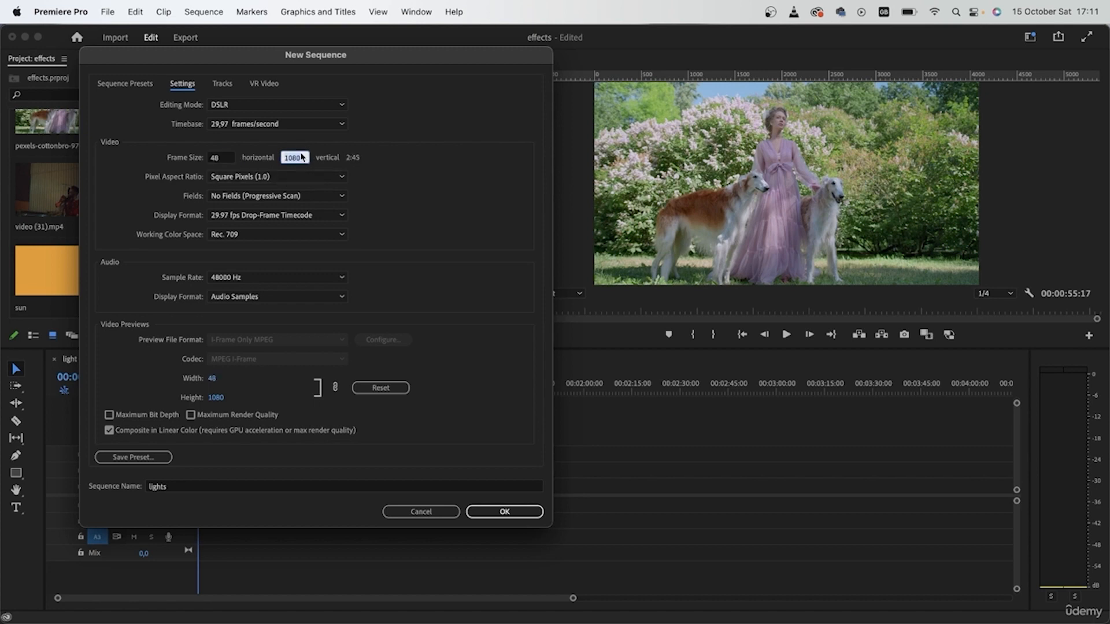
{"action": "type", "text": "27"}
{"action": "left_click", "coordinate": [376, 218]}
{"action": "left_click", "coordinate": [247, 178]}
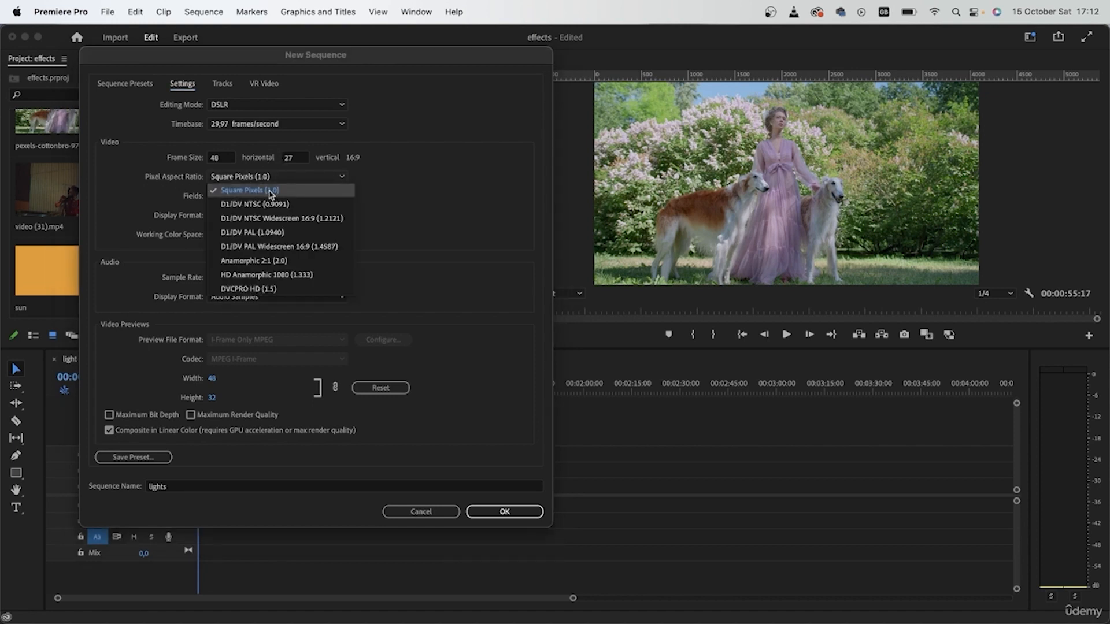
{"action": "left_click", "coordinate": [270, 192]}
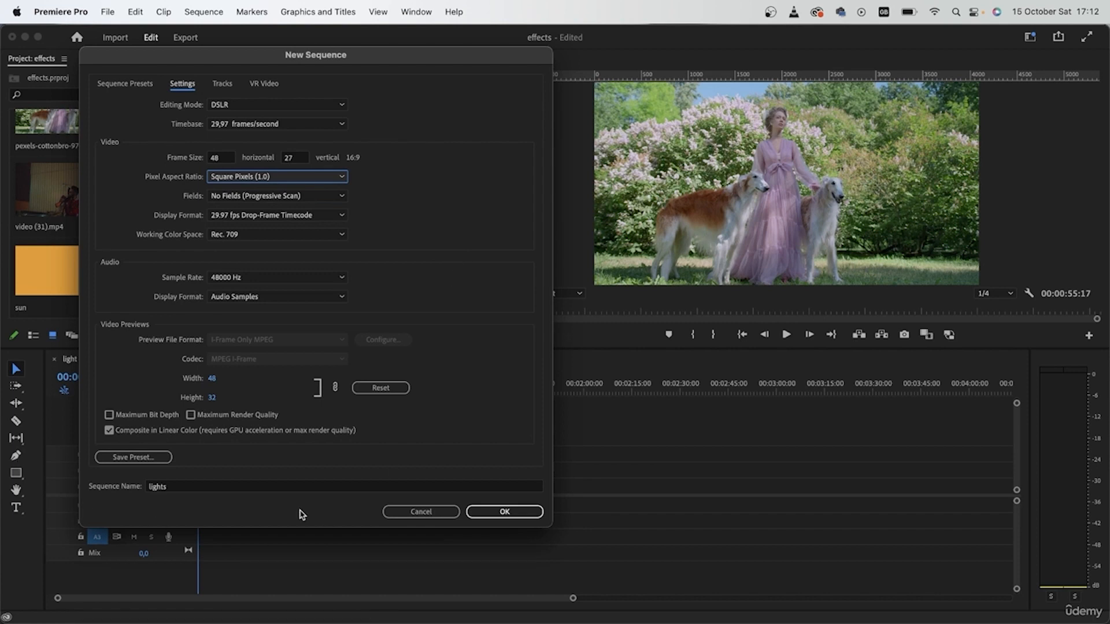
{"action": "left_click_drag", "start_coordinate": [263, 55], "coordinate": [379, 104]}
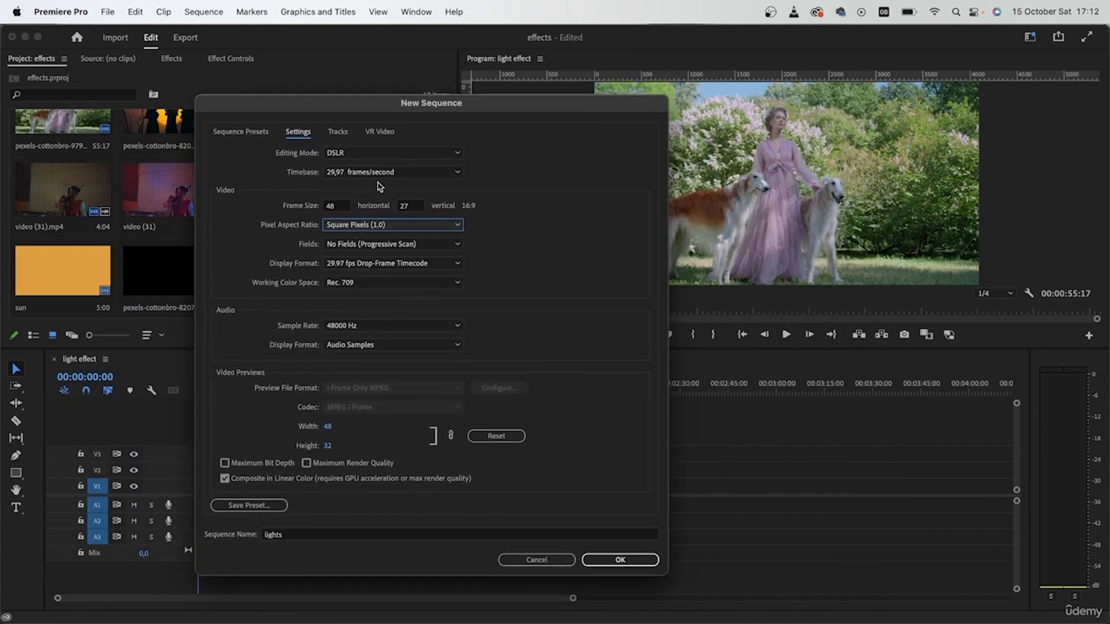
{"action": "left_click", "coordinate": [640, 560]}
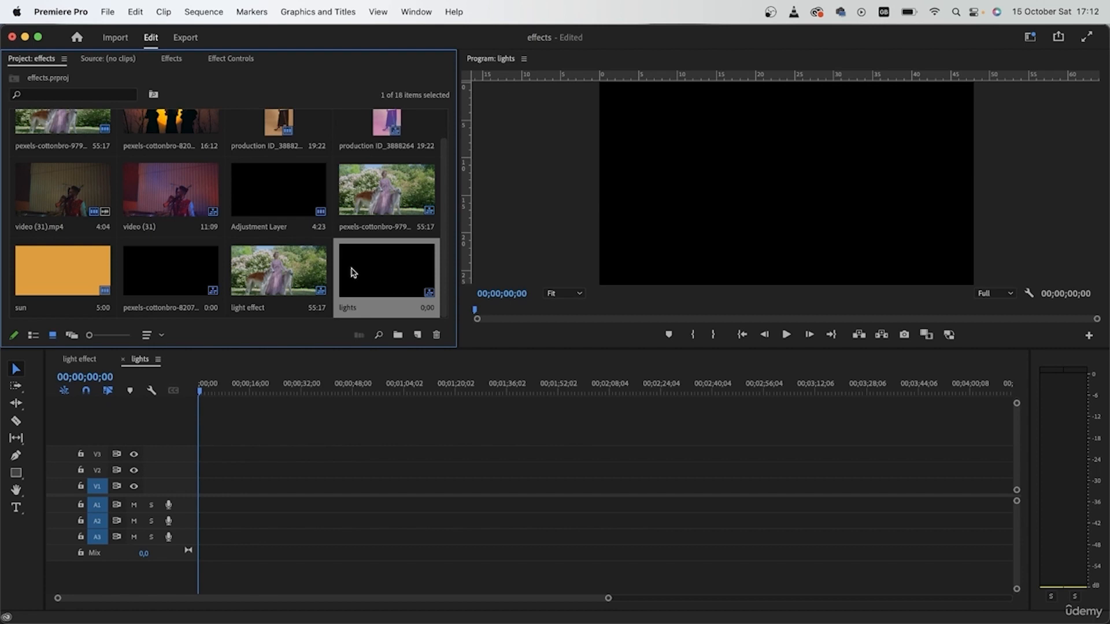
Step: Create a new Black Video item with the default 48 by 27 settings
{"action": "left_click", "coordinate": [418, 335]}
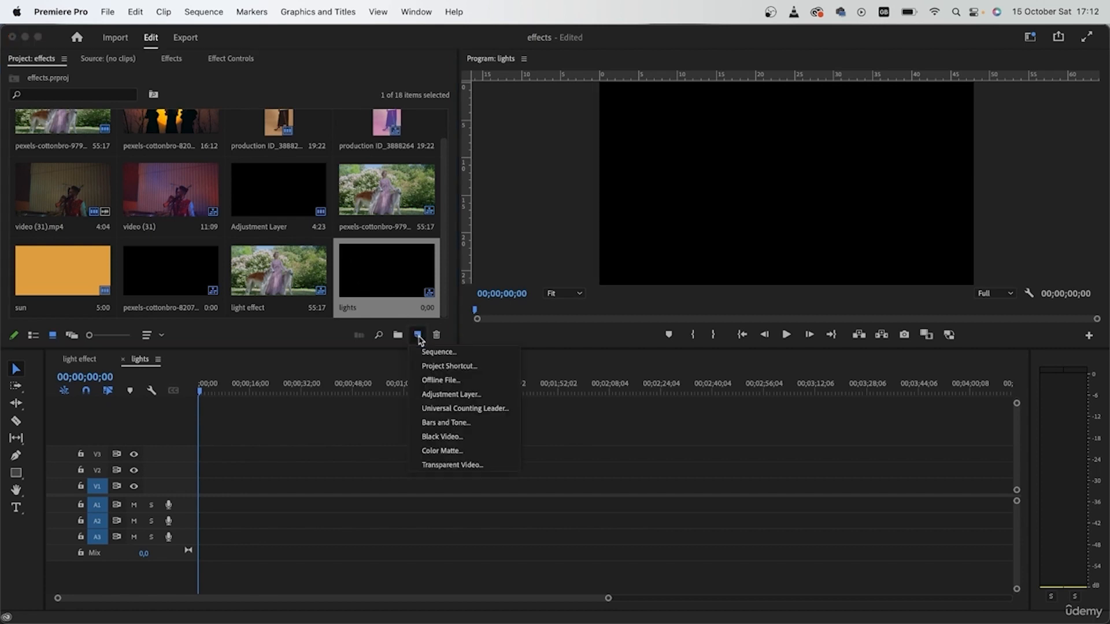
{"action": "left_click", "coordinate": [442, 437]}
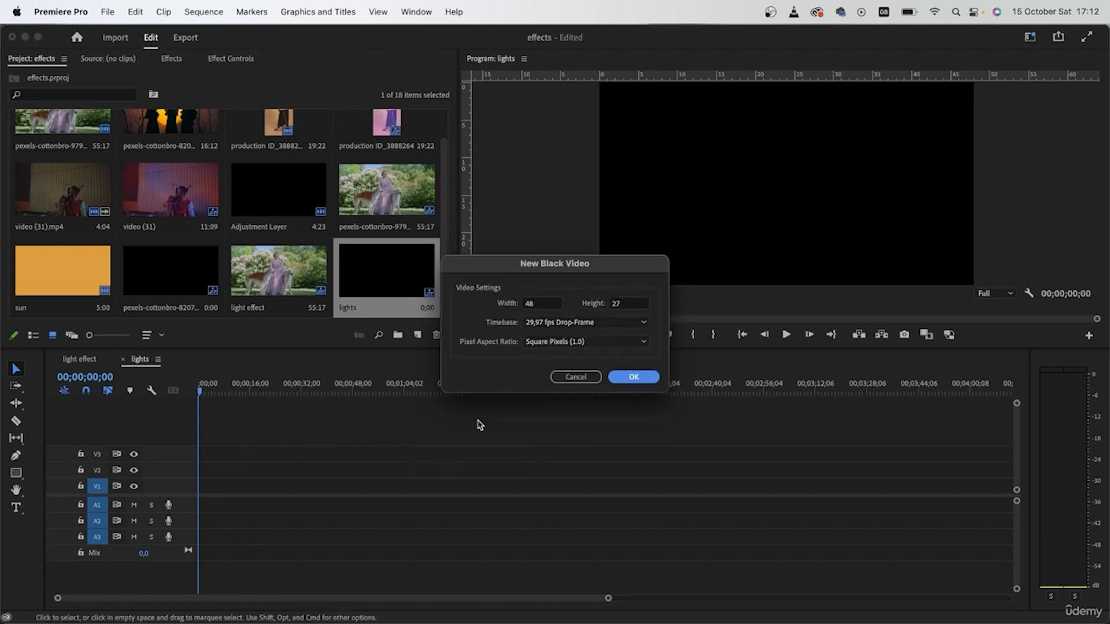
{"action": "left_click", "coordinate": [633, 377]}
Step: Place the Black Video on V1 of the lights sequence
{"action": "left_click_drag", "start_coordinate": [75, 266], "coordinate": [205, 489]}
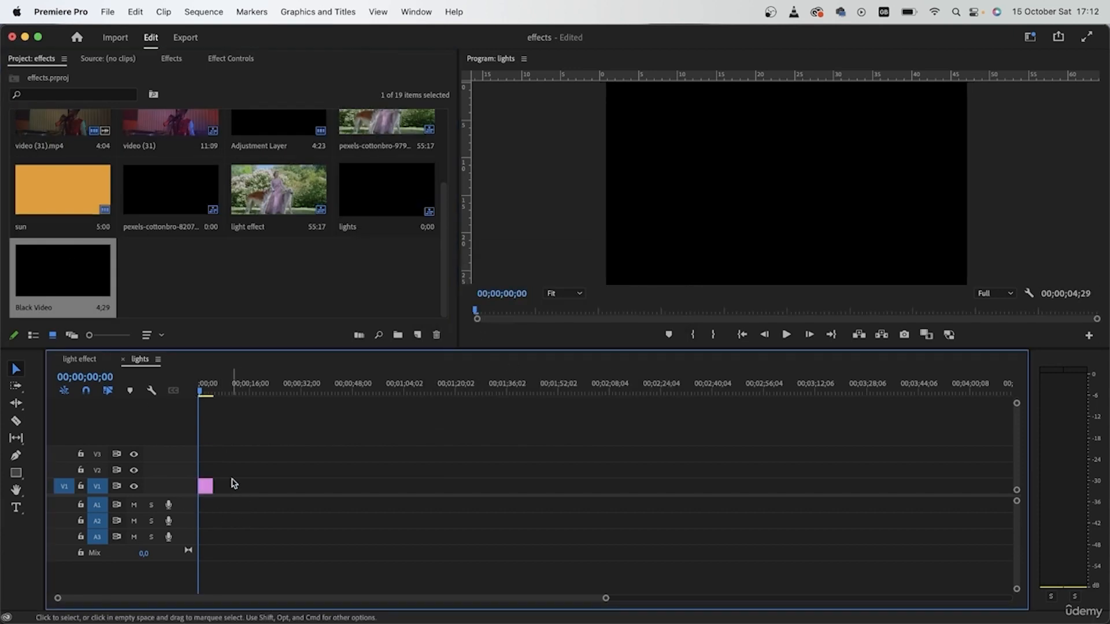
{"action": "scroll", "coordinate": [231, 484], "scroll_direction": "up", "scroll_amount": 6}
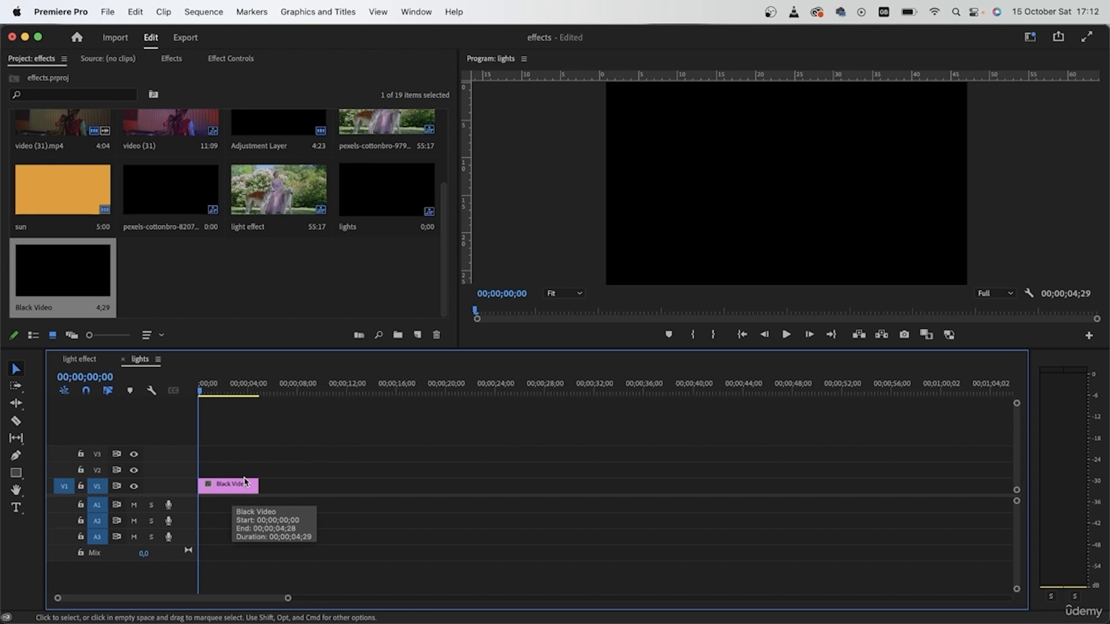
Step: Search the effects for nois and apply Noise HLS Auto to the Black Video clip
{"action": "left_click", "coordinate": [171, 59]}
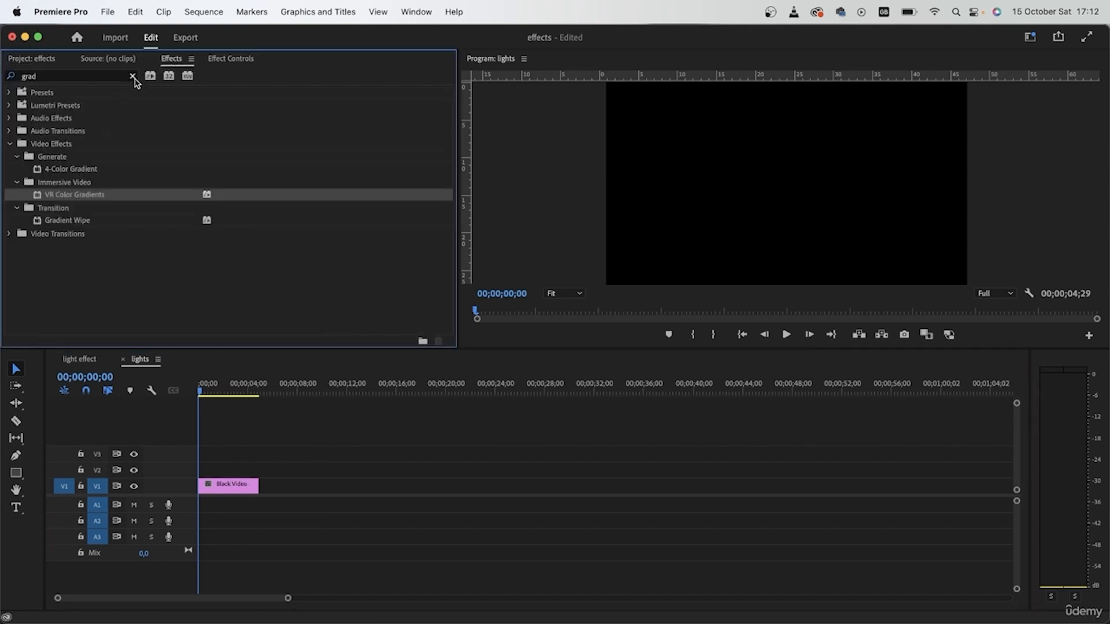
{"action": "left_click", "coordinate": [133, 76]}
{"action": "left_click", "coordinate": [108, 78]}
{"action": "type", "text": "noise"}
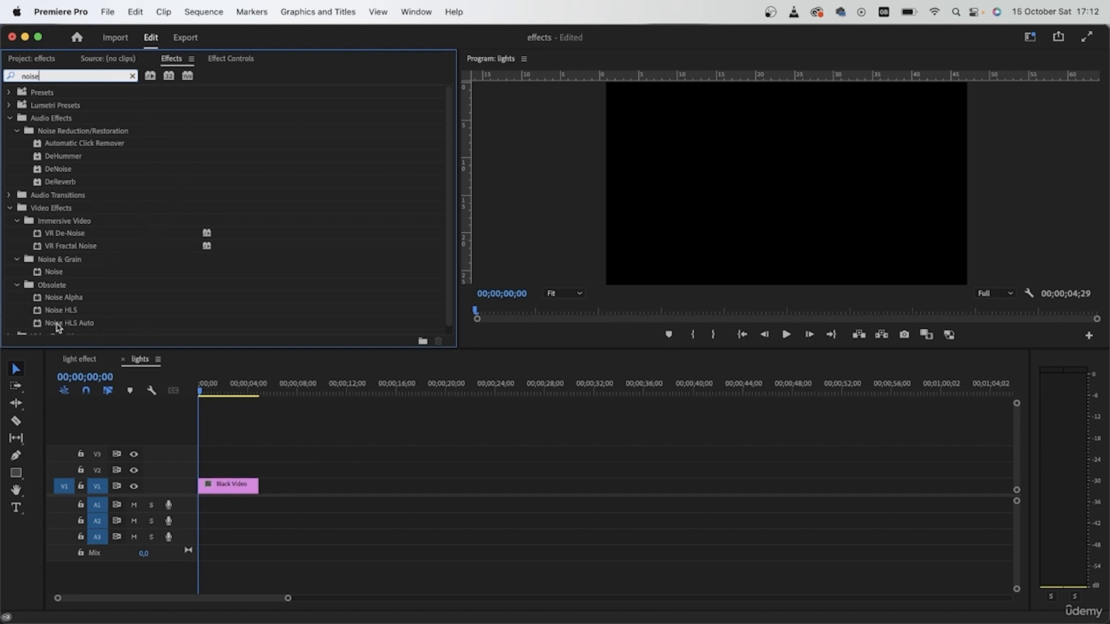
{"action": "left_click_drag", "start_coordinate": [58, 327], "coordinate": [237, 487]}
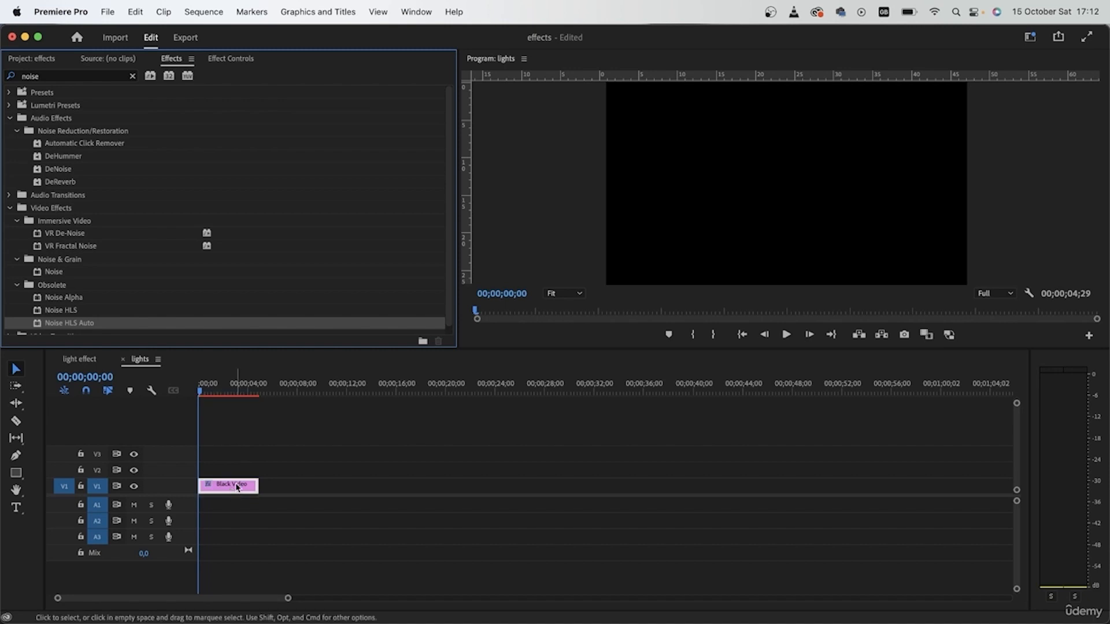
Step: Set the Noise HLS Auto Lightness to 1000%
{"action": "left_click", "coordinate": [221, 59]}
{"action": "scroll", "coordinate": [303, 171], "scroll_direction": "down", "scroll_amount": 4}
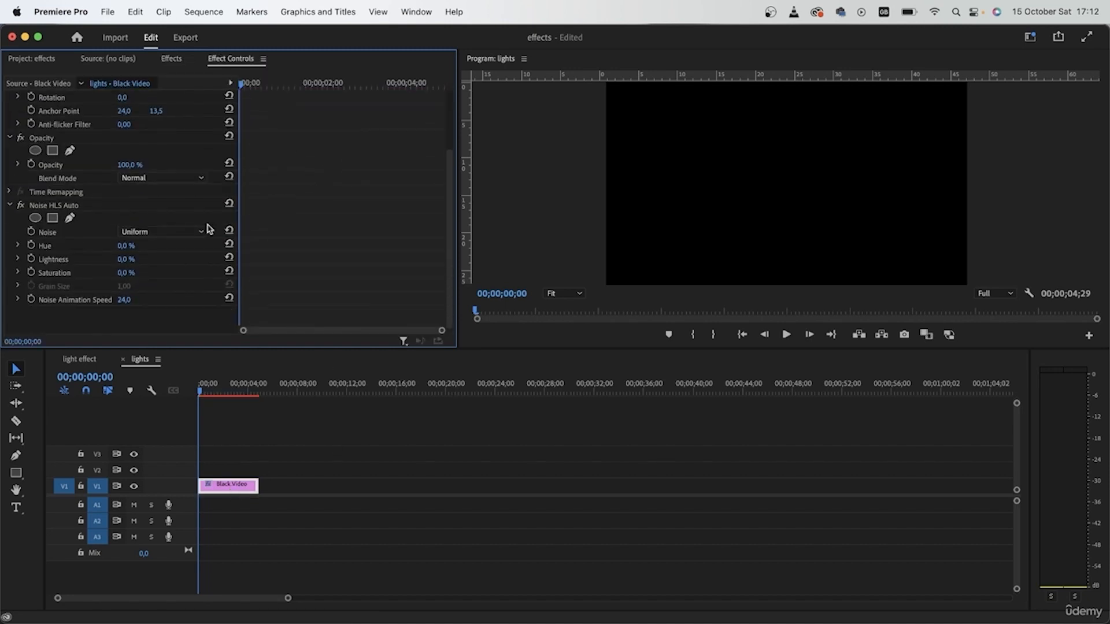
{"action": "left_click_drag", "start_coordinate": [264, 90], "coordinate": [293, 87]}
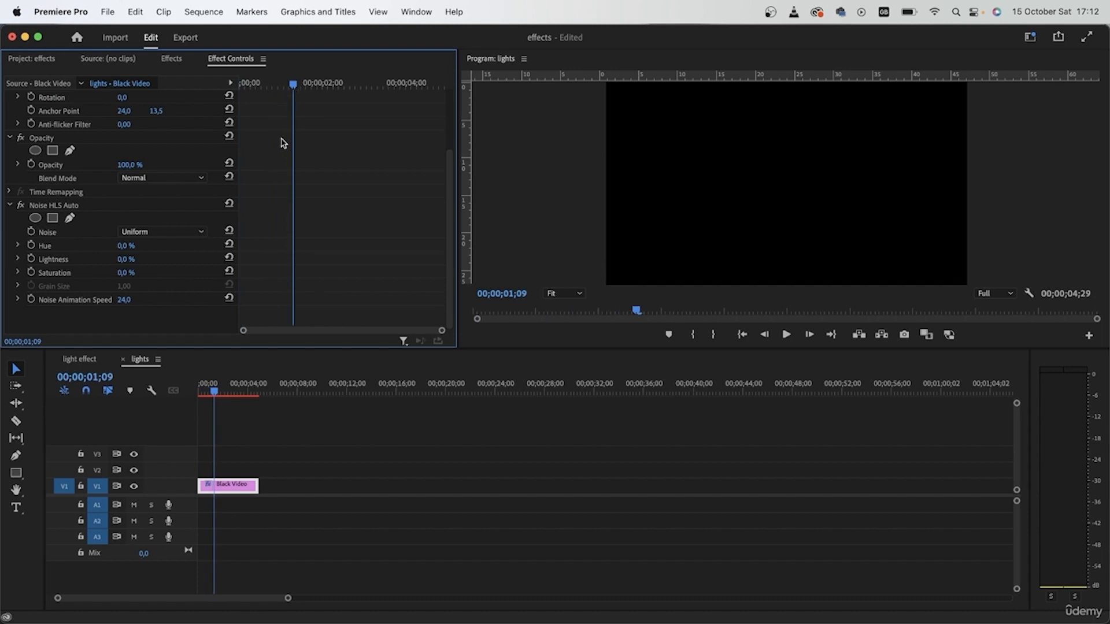
{"action": "left_click_drag", "start_coordinate": [123, 261], "coordinate": [817, 260]}
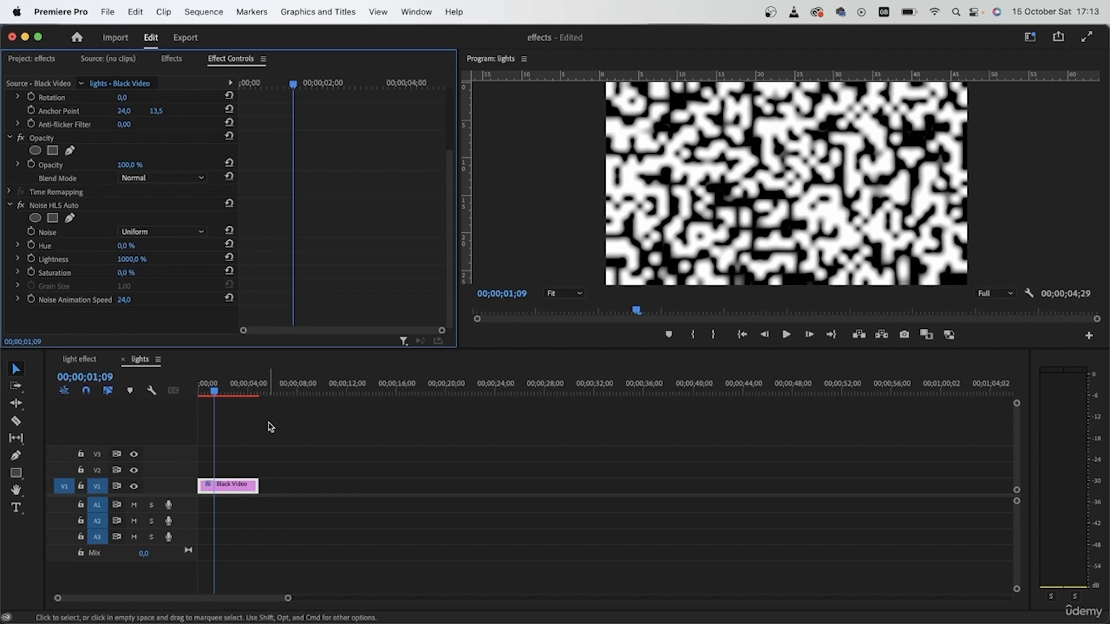
Step: Change the Noise type to Grain and set Grain Size to 4.00
{"action": "left_click_drag", "start_coordinate": [233, 393], "coordinate": [158, 416]}
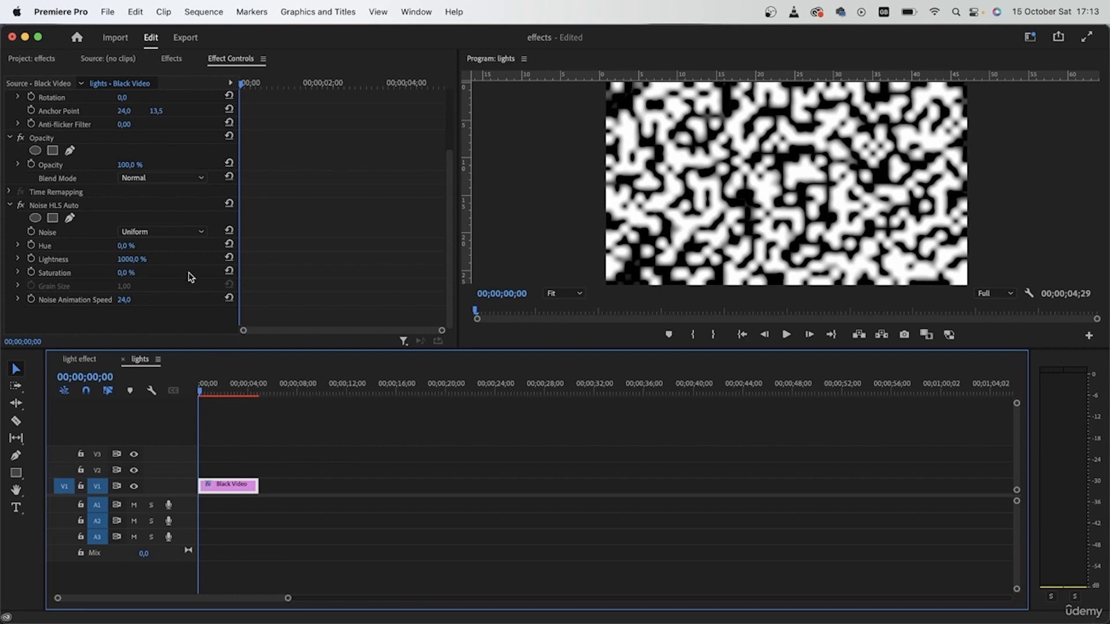
{"action": "left_click", "coordinate": [141, 232]}
{"action": "left_click", "coordinate": [148, 272]}
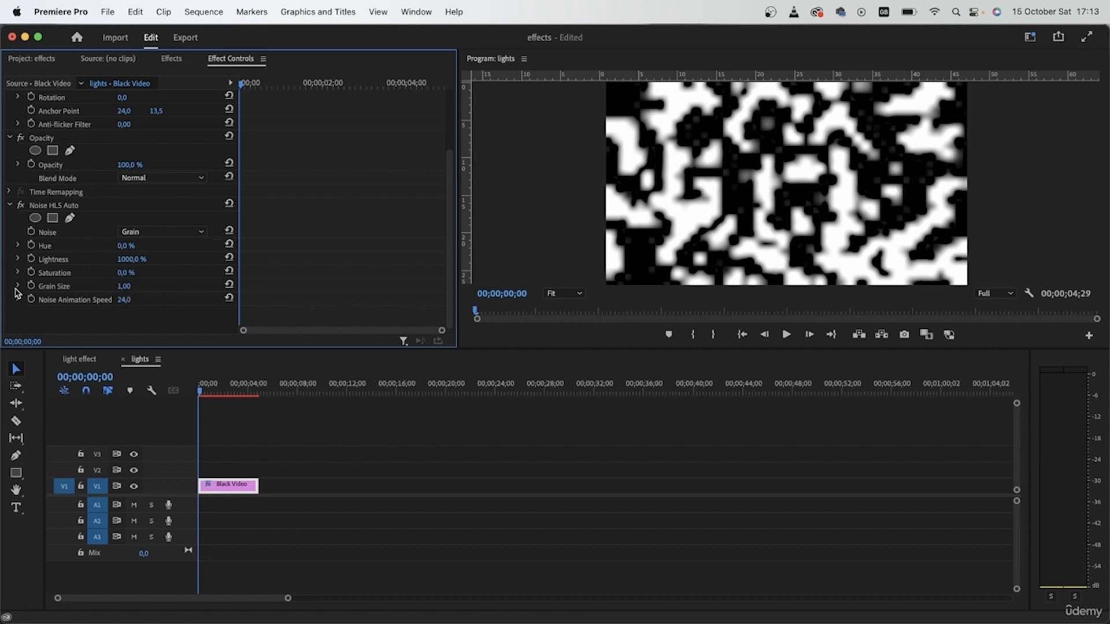
{"action": "left_click", "coordinate": [18, 286]}
{"action": "left_click_drag", "start_coordinate": [73, 309], "coordinate": [493, 318]}
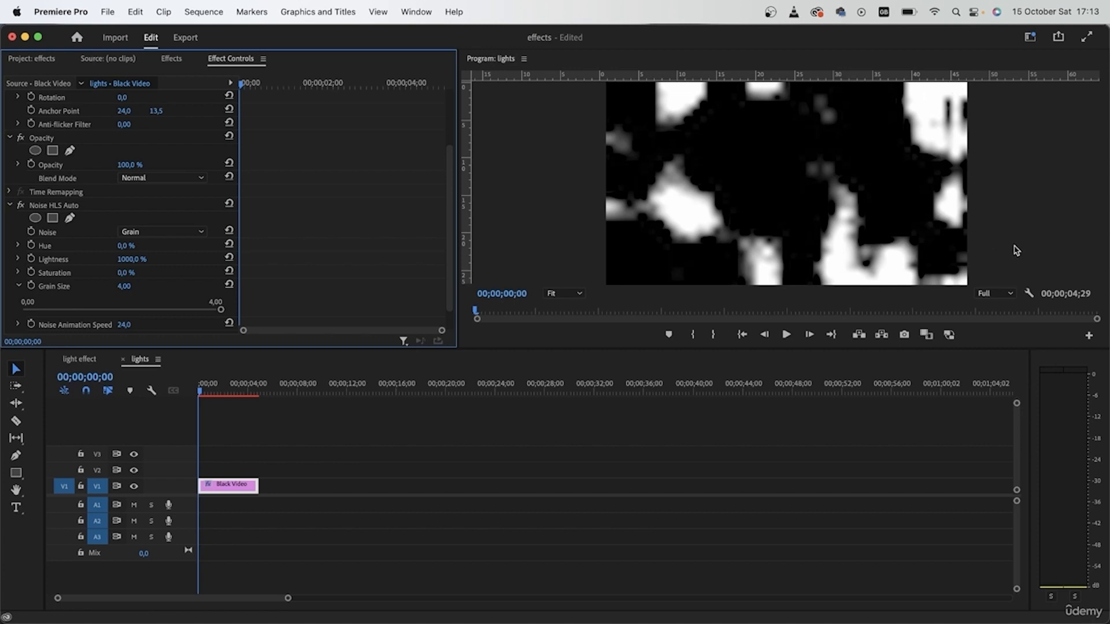
Step: Set the Noise HLS Auto Grain Size to 10 and preview the noise animation
{"action": "left_click", "coordinate": [123, 286]}
{"action": "type", "text": "10"}
{"action": "key", "text": "Return"}
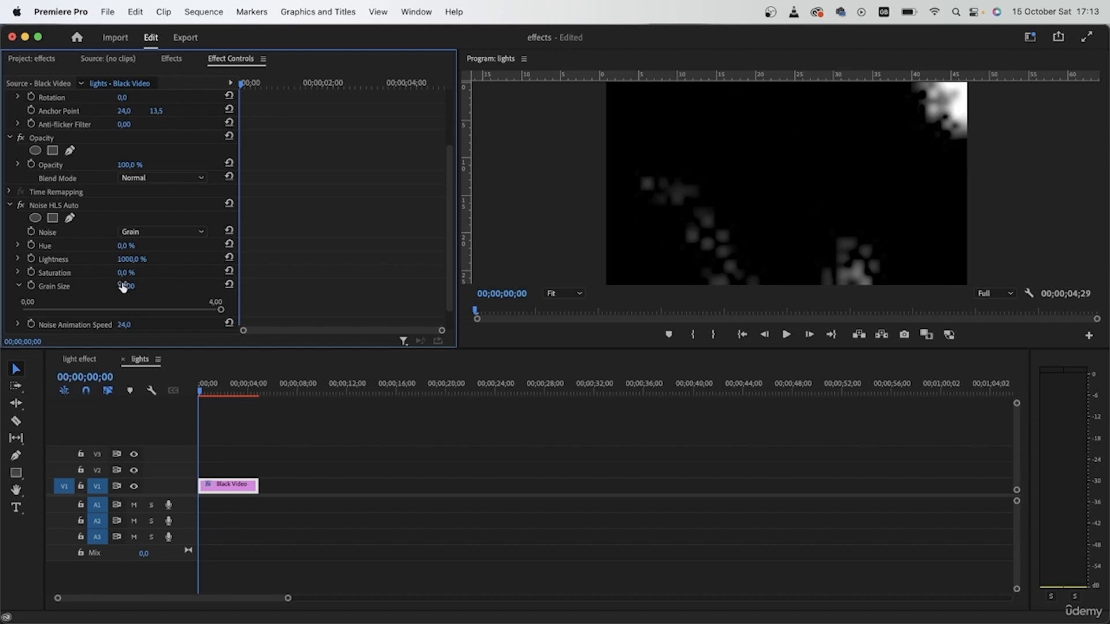
{"action": "key", "text": "space"}
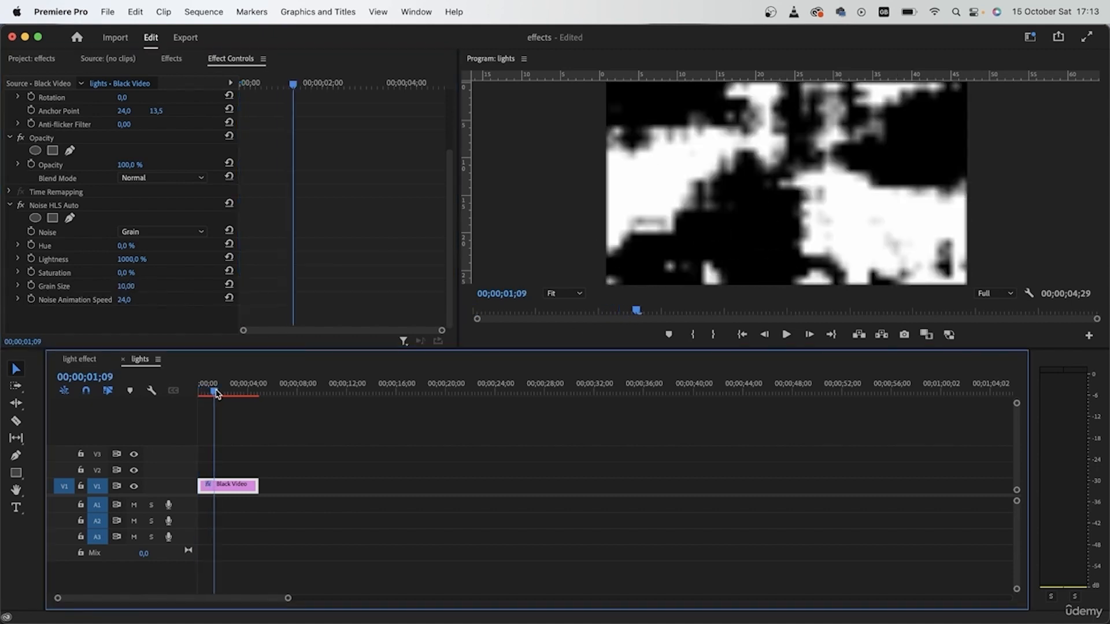
{"action": "left_click_drag", "start_coordinate": [214, 392], "coordinate": [231, 392]}
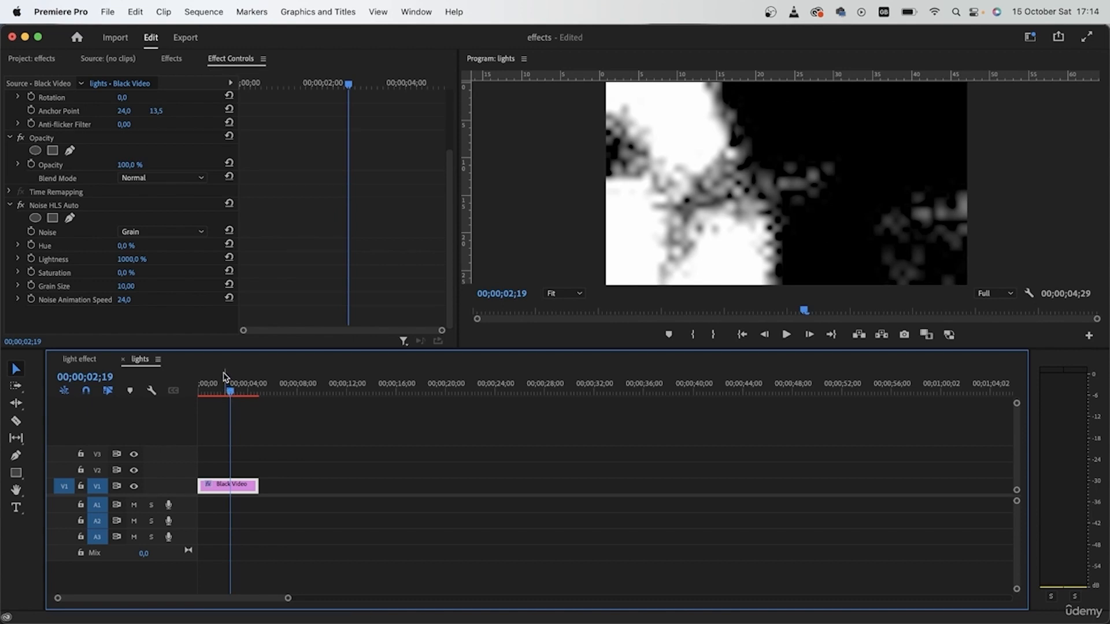
Step: Set Noise Animation Speed to 3 and play the lights sequence from the start
{"action": "left_click", "coordinate": [123, 299]}
{"action": "mouse_move", "coordinate": [124, 300]}
{"action": "left_mouse_down"}
{"action": "mouse_move", "coordinate": [109, 300]}
{"action": "mouse_move", "coordinate": [133, 298]}
{"action": "left_mouse_up"}
{"action": "left_click", "coordinate": [133, 298]}
{"action": "type", "text": "3"}
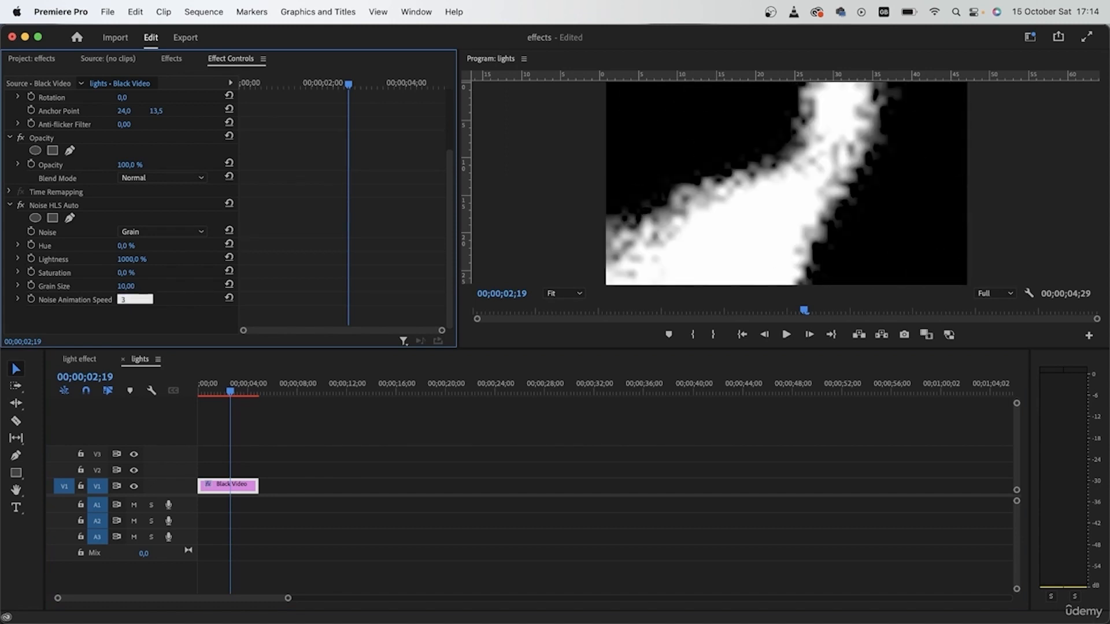
{"action": "key", "text": "Return"}
{"action": "left_click_drag", "start_coordinate": [219, 389], "coordinate": [137, 389]}
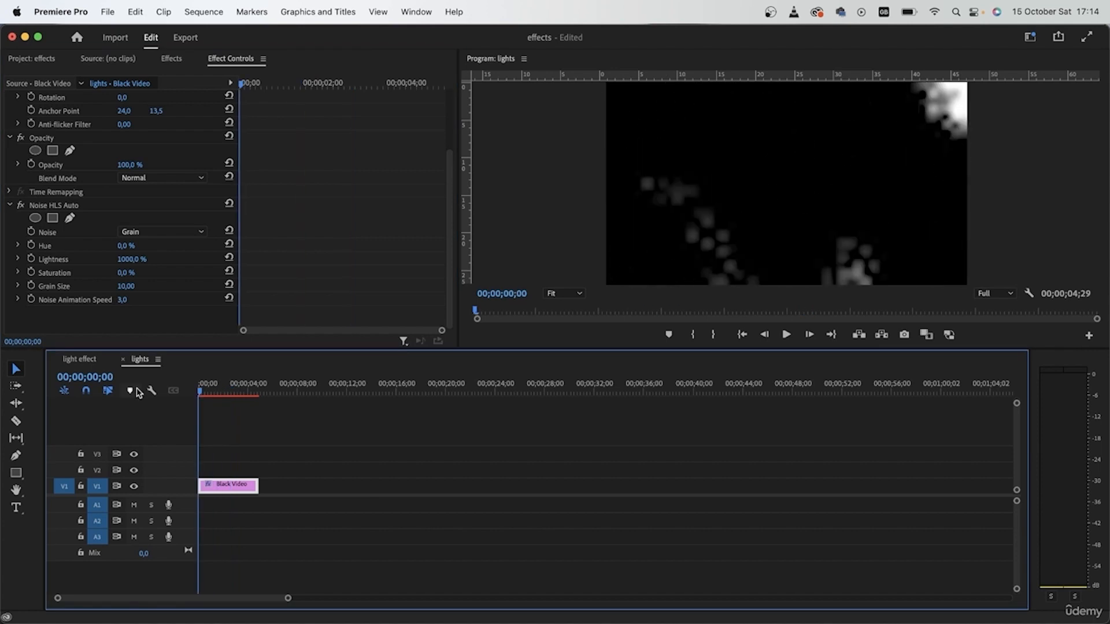
{"action": "key", "text": "space"}
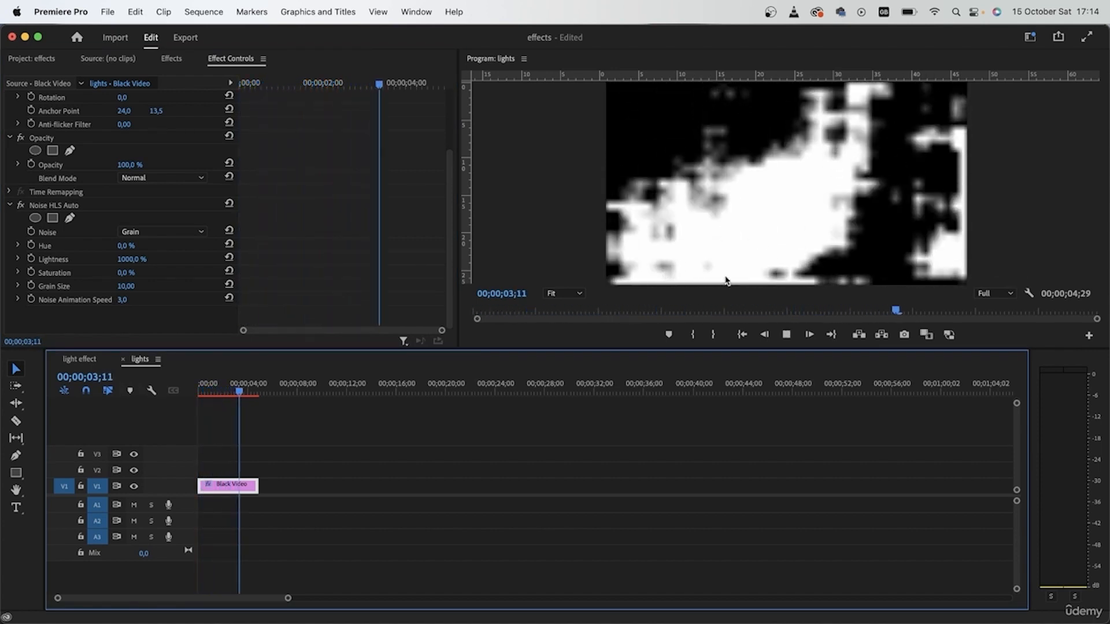
{"action": "key", "text": "space"}
Step: Set Noise Animation Speed to 1 and replay the lights sequence from the beginning
{"action": "left_click", "coordinate": [122, 300]}
{"action": "type", "text": "1"}
{"action": "key", "text": "Return"}
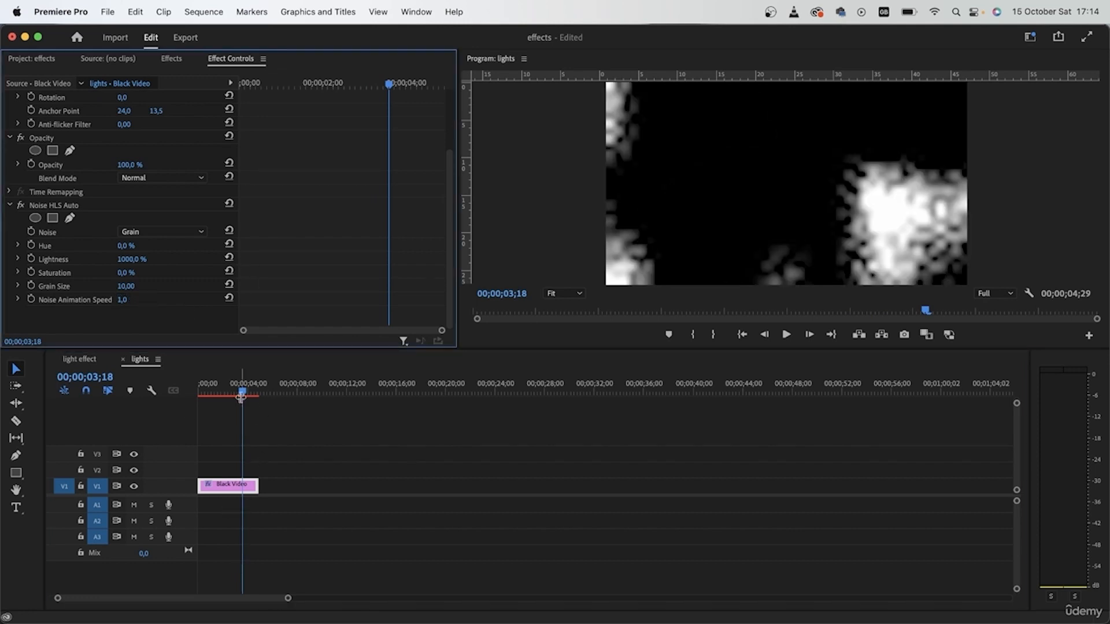
{"action": "left_click", "coordinate": [138, 396]}
{"action": "key", "text": "Home"}
{"action": "key", "text": "space"}
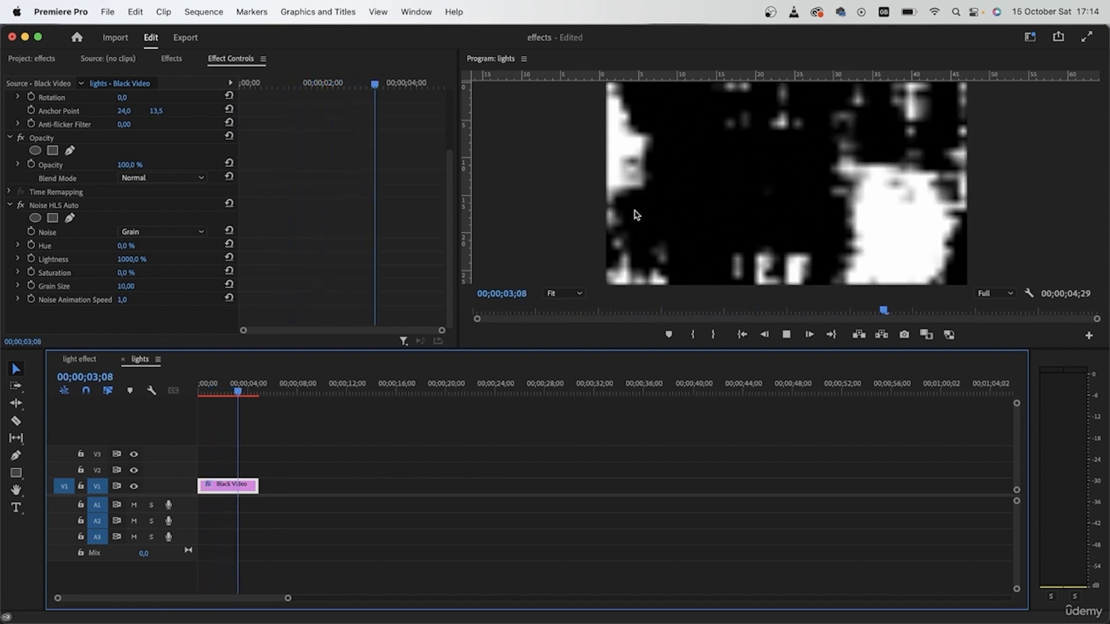
{"action": "key", "text": "space"}
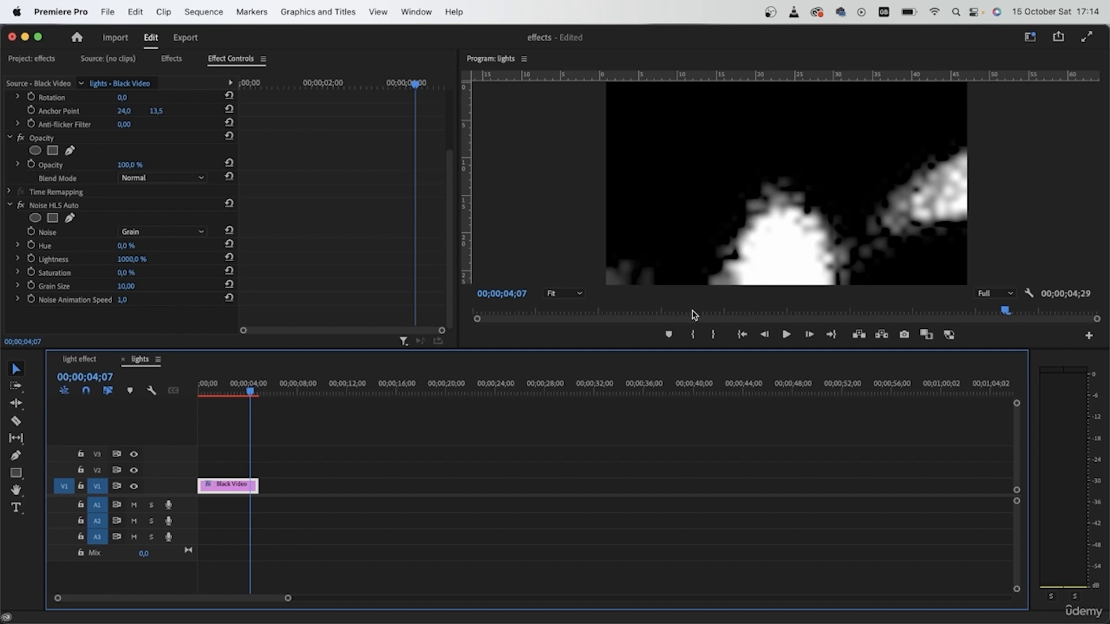
Step: Search the effects for gauss and apply Gaussian Blur to the Black Video clip
{"action": "left_click", "coordinate": [172, 60]}
{"action": "left_click", "coordinate": [133, 76]}
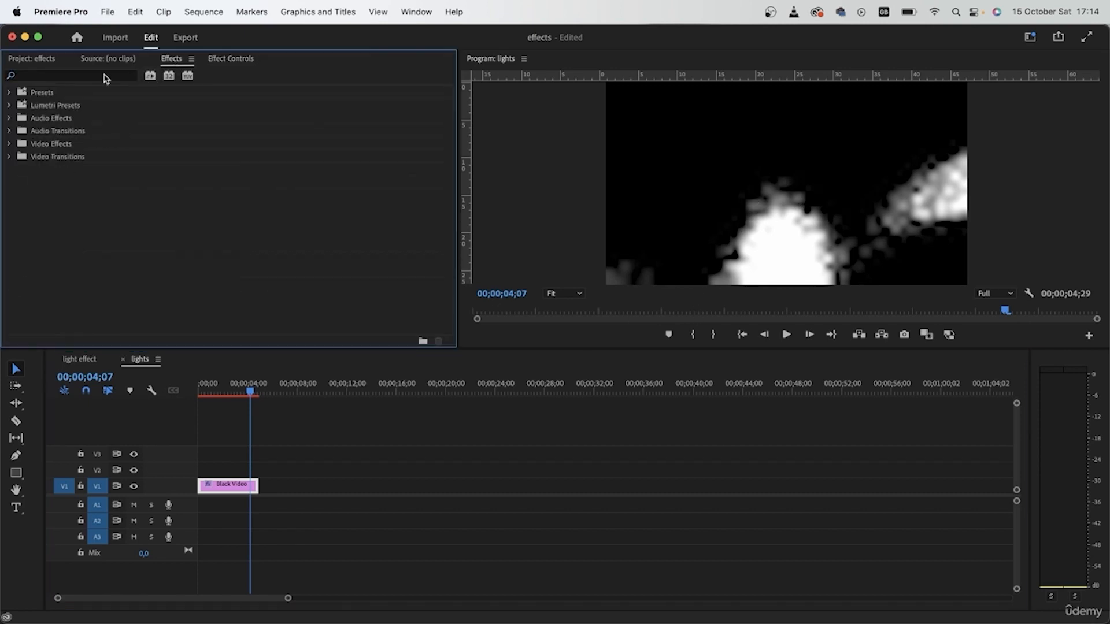
{"action": "left_click", "coordinate": [103, 76]}
{"action": "type", "text": "gau"}
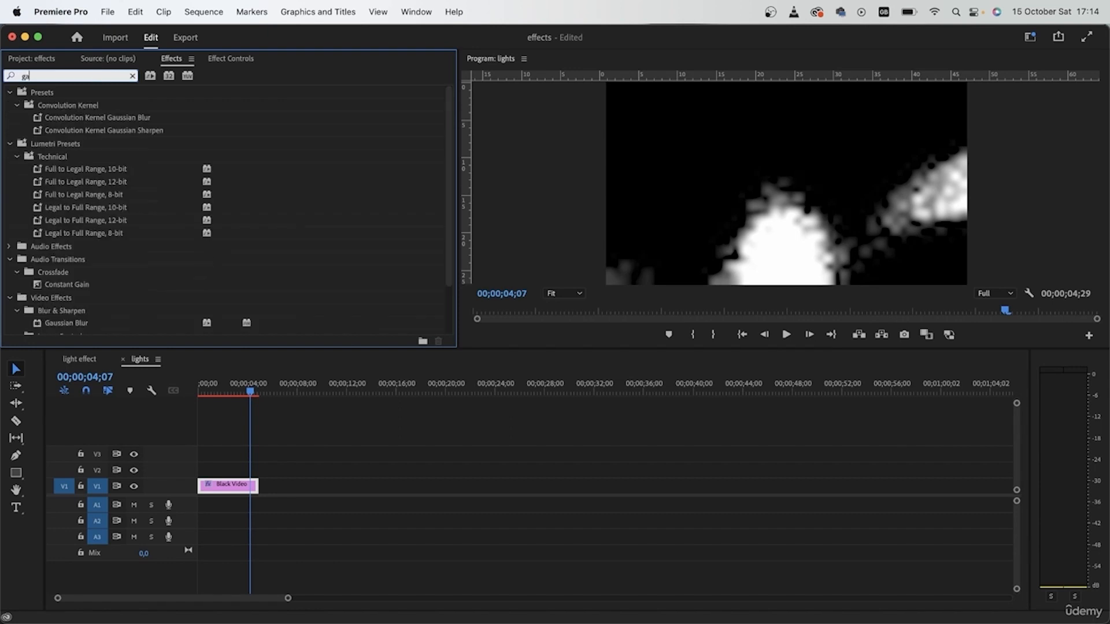
{"action": "left_click_drag", "start_coordinate": [63, 207], "coordinate": [247, 490]}
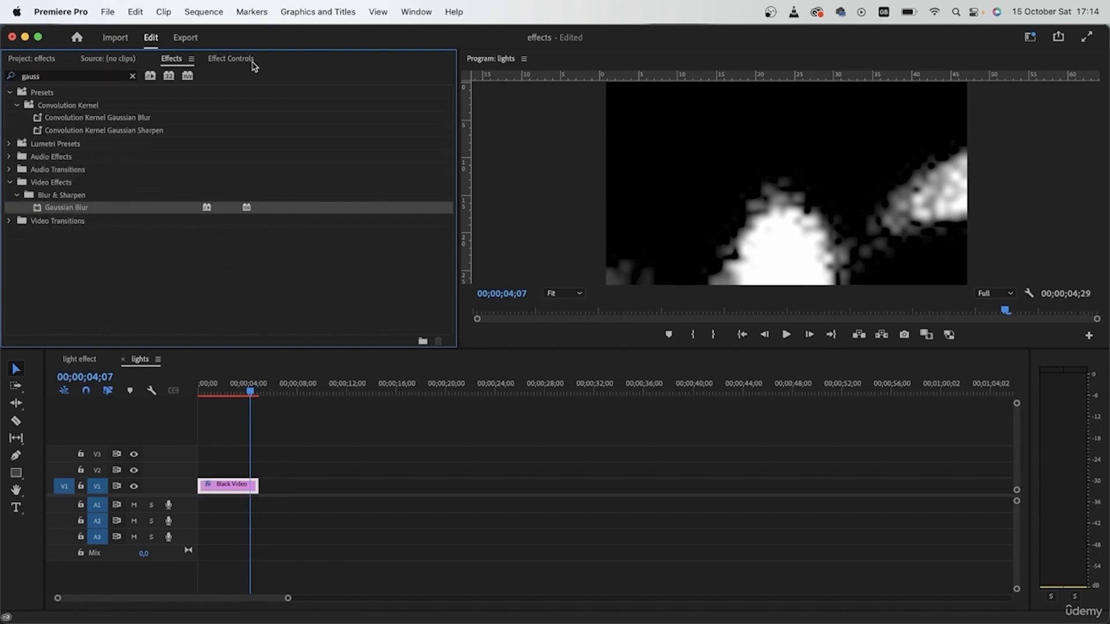
Step: Collapse the Noise HLS Auto effect and set the Gaussian Blur Blurriness to 9.0
{"action": "left_click", "coordinate": [218, 60]}
{"action": "scroll", "coordinate": [295, 242], "scroll_direction": "down", "scroll_amount": 2}
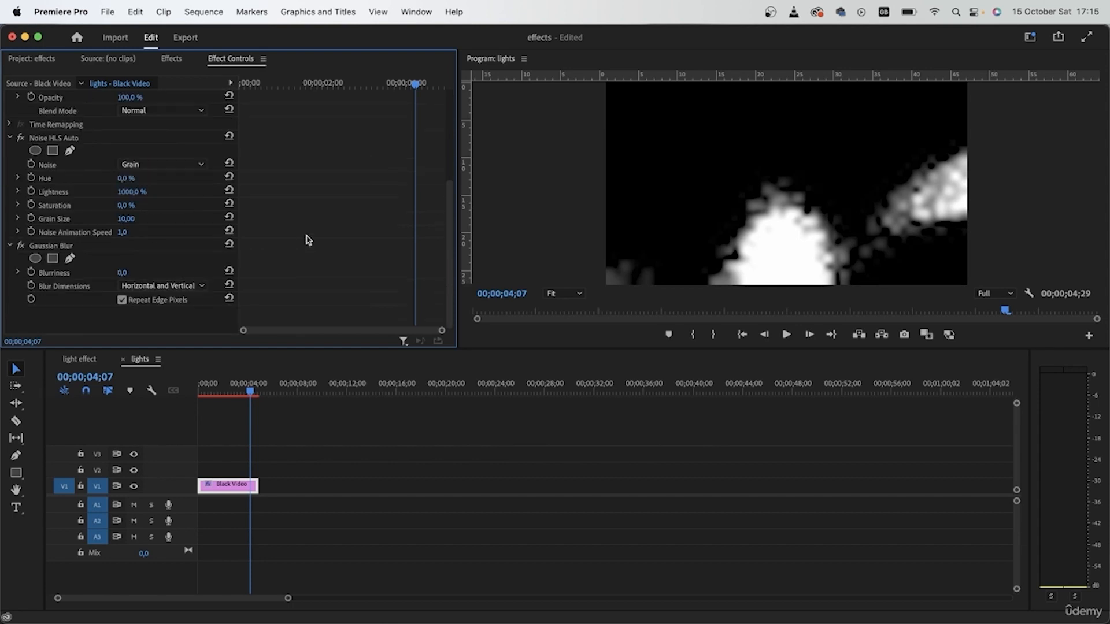
{"action": "left_click", "coordinate": [10, 138]}
{"action": "mouse_move", "coordinate": [122, 273]}
{"action": "left_mouse_down"}
{"action": "mouse_move", "coordinate": [149, 272]}
{"action": "mouse_move", "coordinate": [136, 273]}
{"action": "left_mouse_up"}
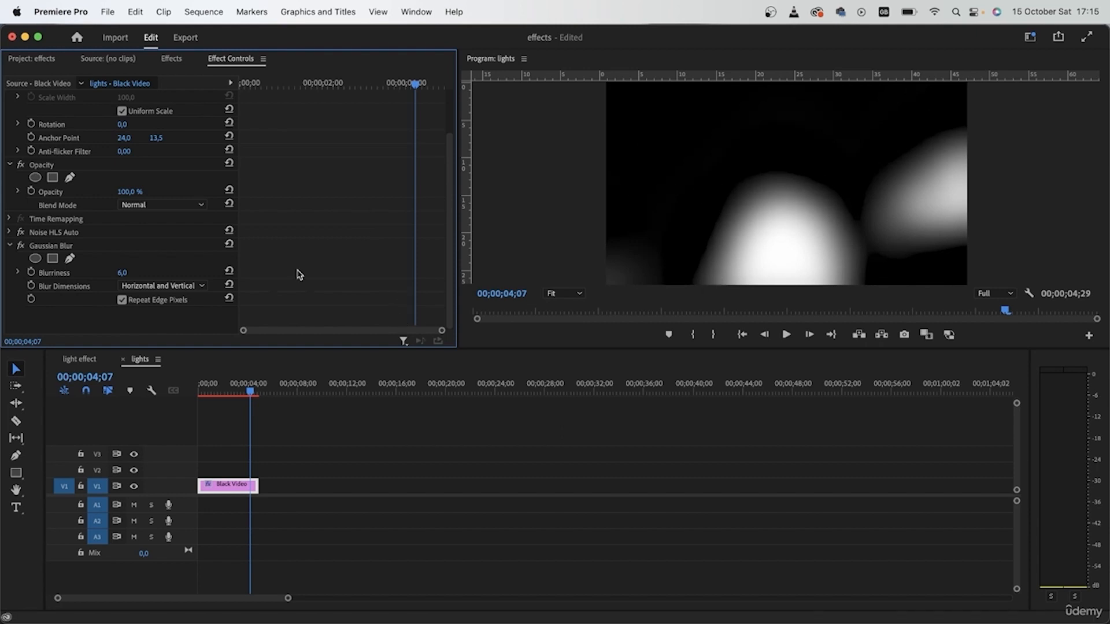
{"action": "mouse_move", "coordinate": [124, 274]}
{"action": "left_mouse_down"}
{"action": "mouse_move", "coordinate": [159, 274]}
{"action": "mouse_move", "coordinate": [122, 274]}
{"action": "mouse_move", "coordinate": [135, 274]}
{"action": "left_mouse_up"}
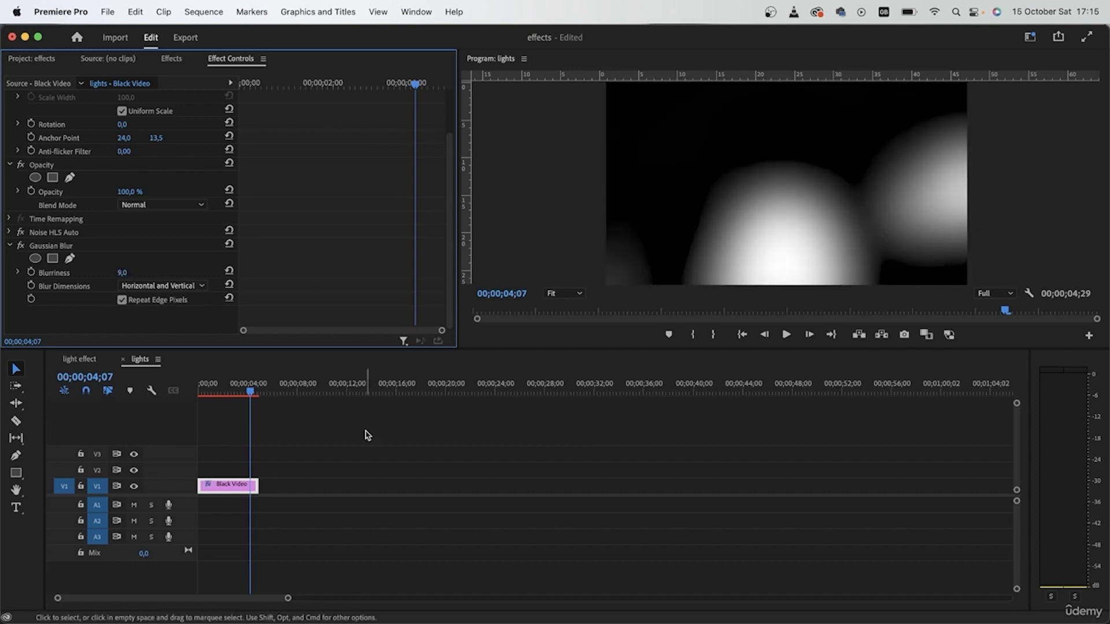
Step: Turn Repeat Edge Pixels off and back on while previewing the blurred lights
{"action": "mouse_move", "coordinate": [250, 391]}
{"action": "left_mouse_down"}
{"action": "mouse_move", "coordinate": [224, 395]}
{"action": "mouse_move", "coordinate": [252, 394]}
{"action": "mouse_move", "coordinate": [237, 396]}
{"action": "left_mouse_up"}
{"action": "left_click_drag", "start_coordinate": [208, 391], "coordinate": [172, 377]}
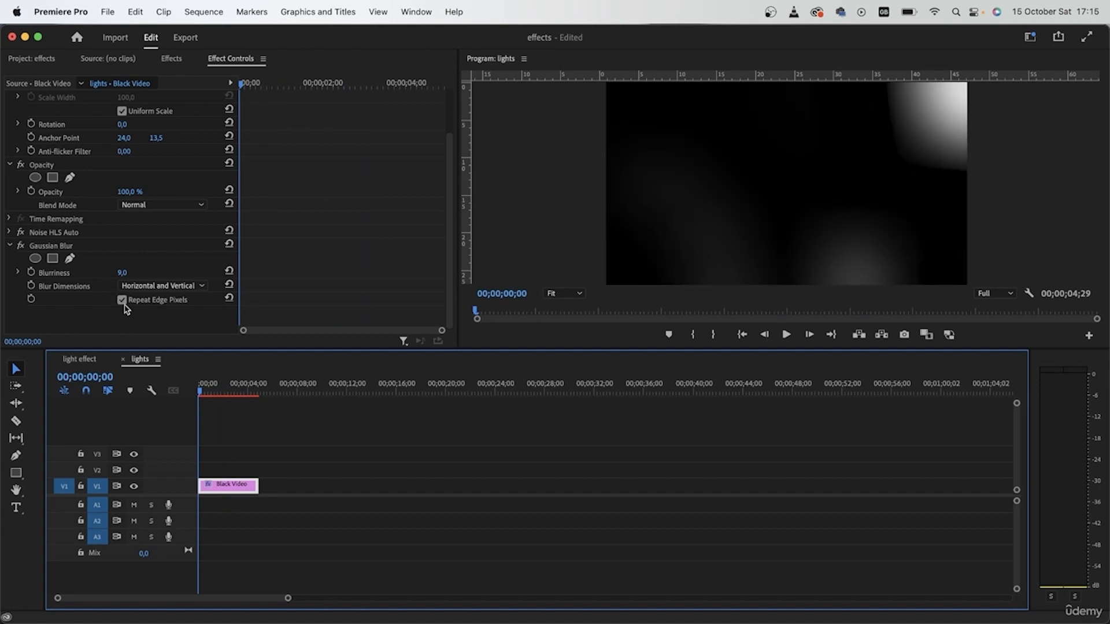
{"action": "key", "text": "space"}
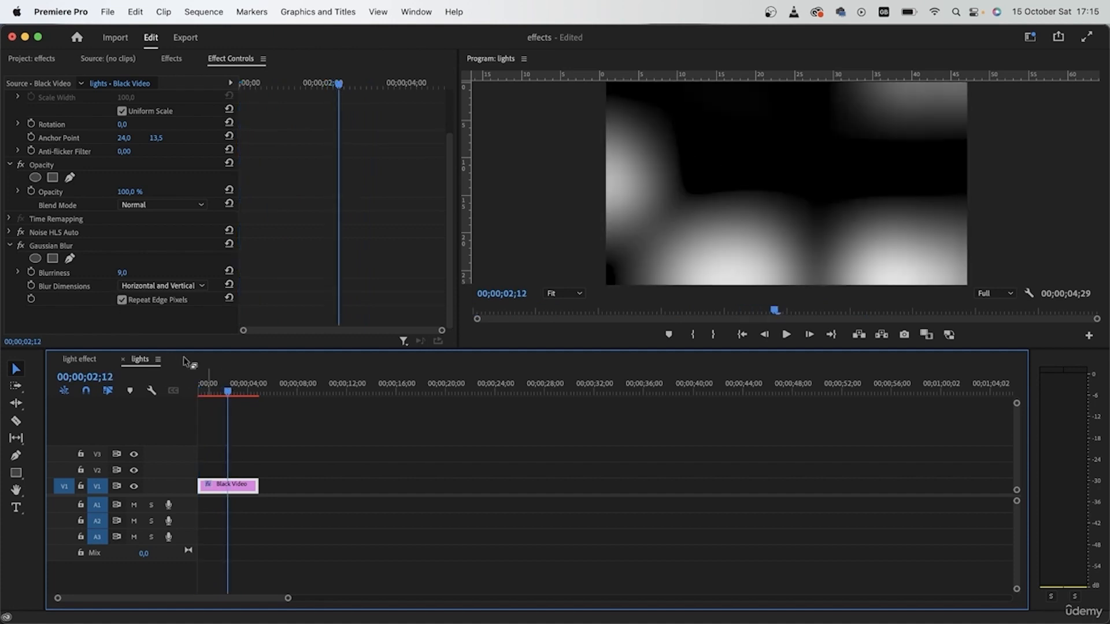
{"action": "left_click", "coordinate": [122, 301]}
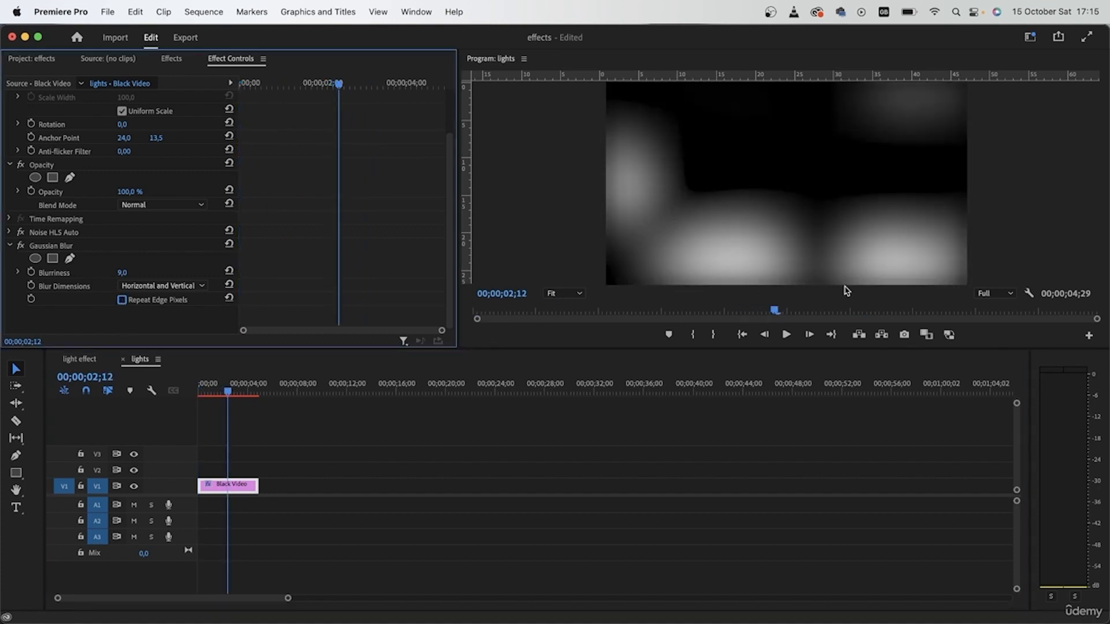
{"action": "left_click", "coordinate": [121, 301]}
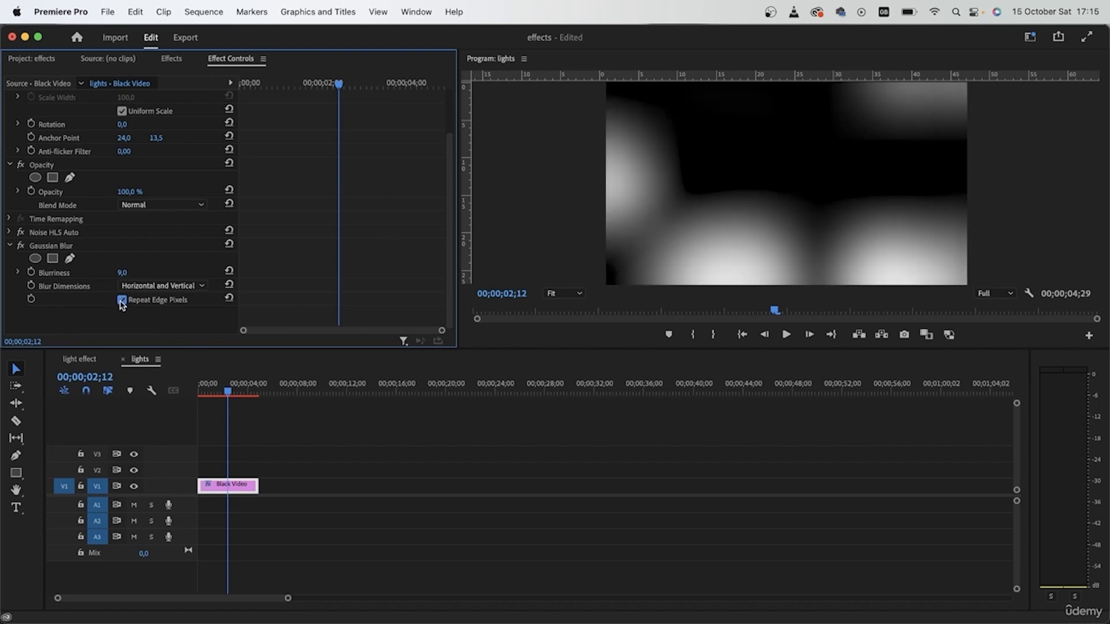
Step: Switch to the light effect sequence and place the lights sequence on V2 above the footage
{"action": "left_click", "coordinate": [90, 361]}
{"action": "mouse_move", "coordinate": [243, 387]}
{"action": "left_mouse_down"}
{"action": "mouse_move", "coordinate": [204, 383]}
{"action": "mouse_move", "coordinate": [265, 386]}
{"action": "left_mouse_up"}
{"action": "left_click", "coordinate": [50, 59]}
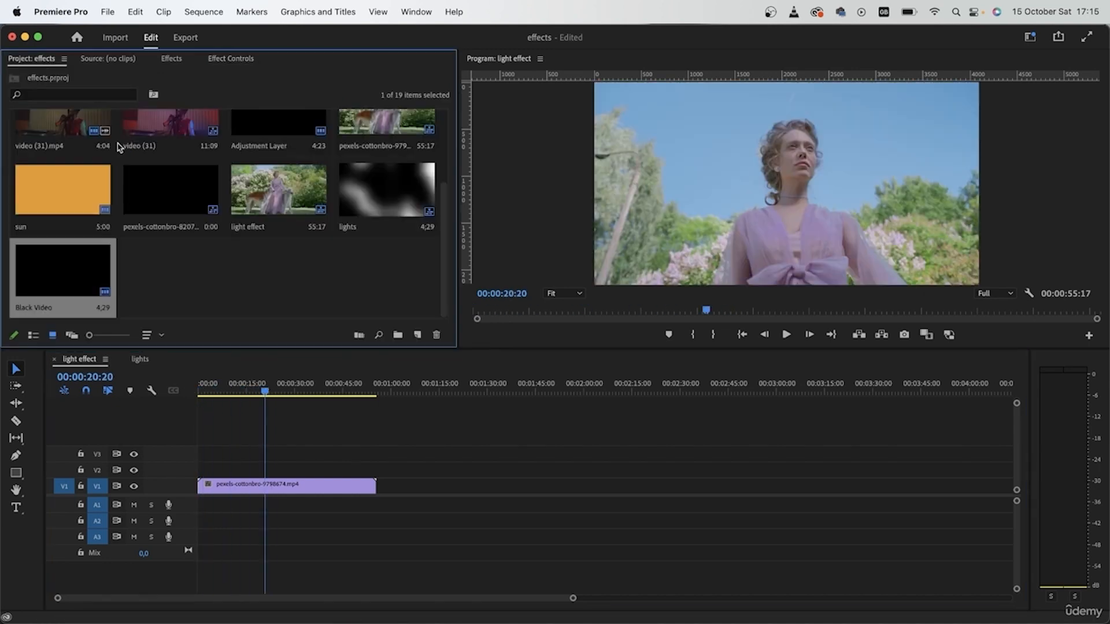
{"action": "left_click_drag", "start_coordinate": [388, 203], "coordinate": [209, 473]}
{"action": "mouse_move", "coordinate": [205, 521]}
{"action": "left_mouse_down"}
{"action": "mouse_move", "coordinate": [191, 494]}
{"action": "mouse_move", "coordinate": [217, 537]}
{"action": "left_mouse_up"}
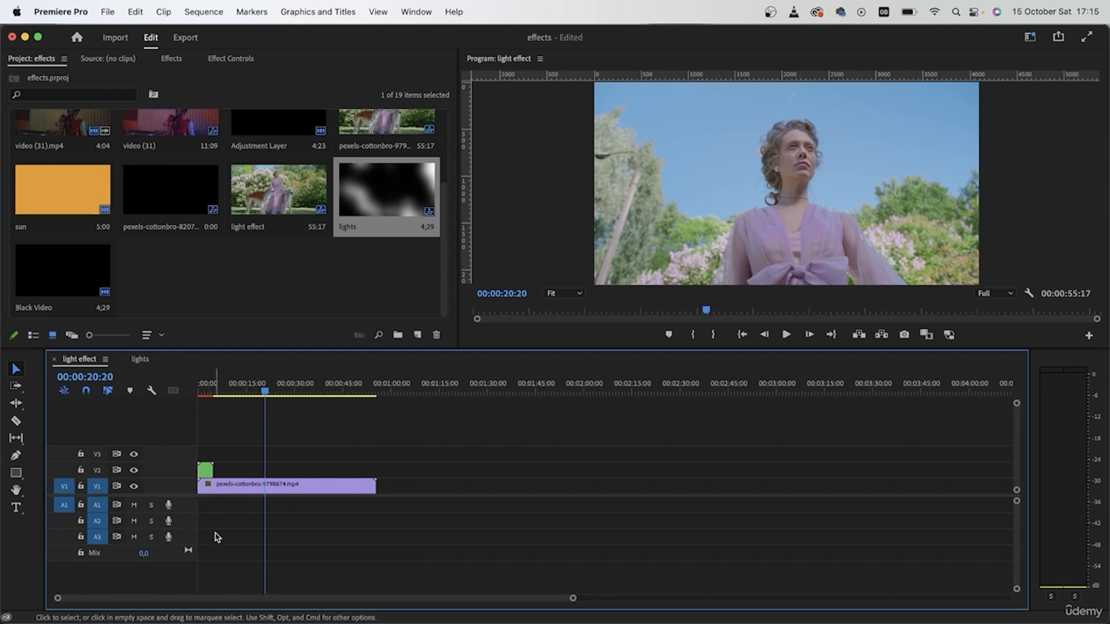
Step: Lengthen the Black Video clip to about 1:06, then stretch the nested lights clip to the footage's end
{"action": "left_click", "coordinate": [144, 359]}
{"action": "left_click_drag", "start_coordinate": [253, 486], "coordinate": [1011, 426]}
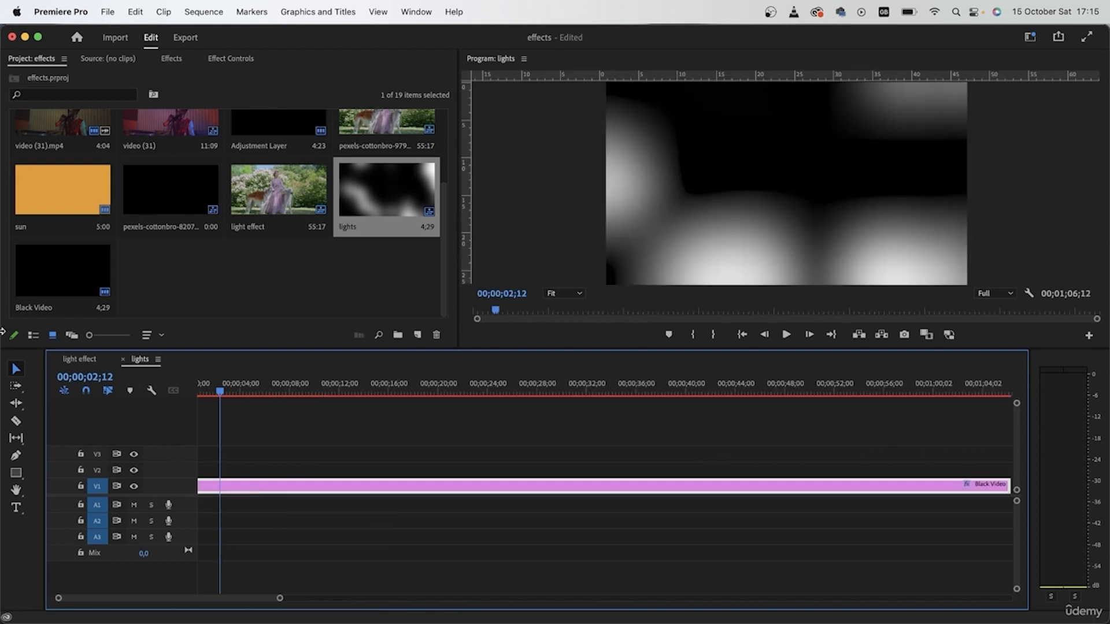
{"action": "left_click", "coordinate": [78, 359]}
{"action": "left_click_drag", "start_coordinate": [213, 470], "coordinate": [376, 469]}
{"action": "left_click_drag", "start_coordinate": [378, 383], "coordinate": [302, 384]}
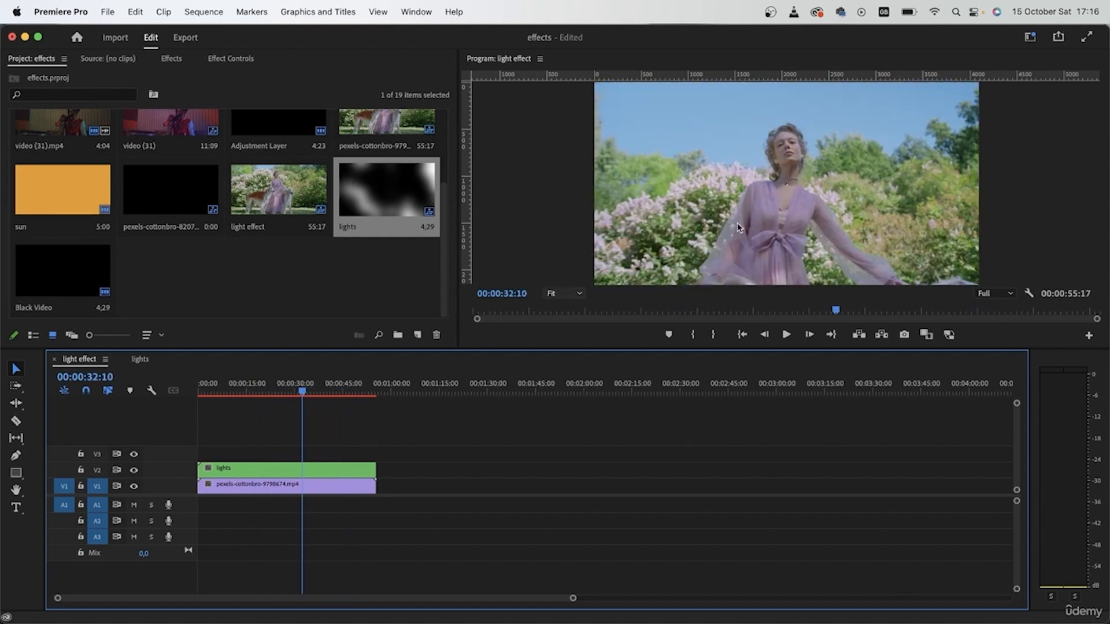
Step: Apply Scale to Frame Size to the lights clip on V2
{"action": "left_click", "coordinate": [294, 470]}
{"action": "right_click", "coordinate": [300, 469]}
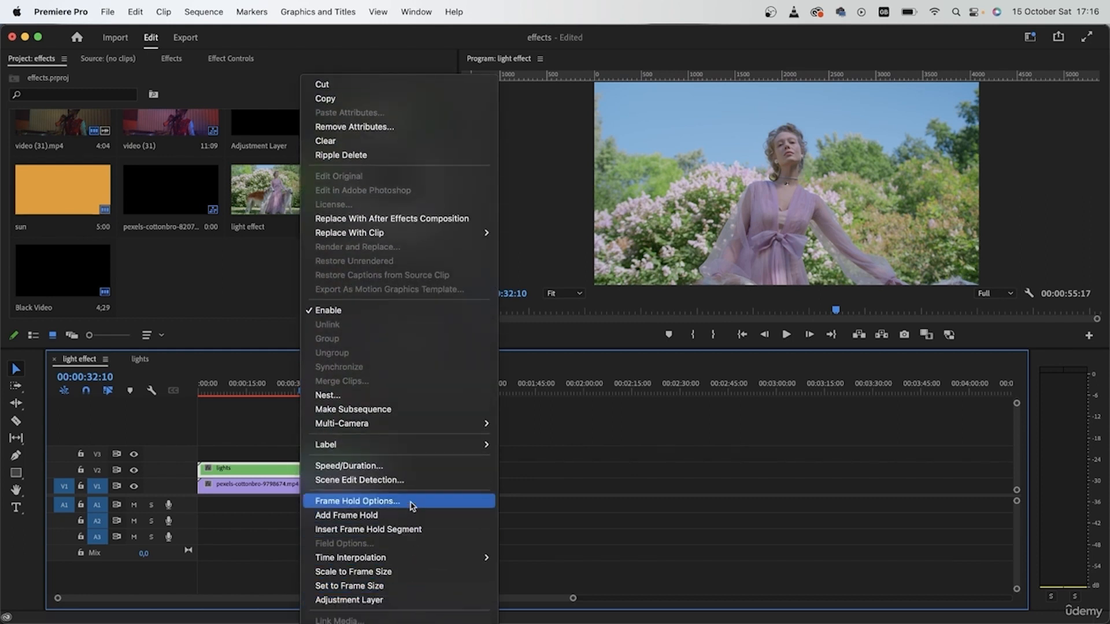
{"action": "left_click", "coordinate": [404, 572]}
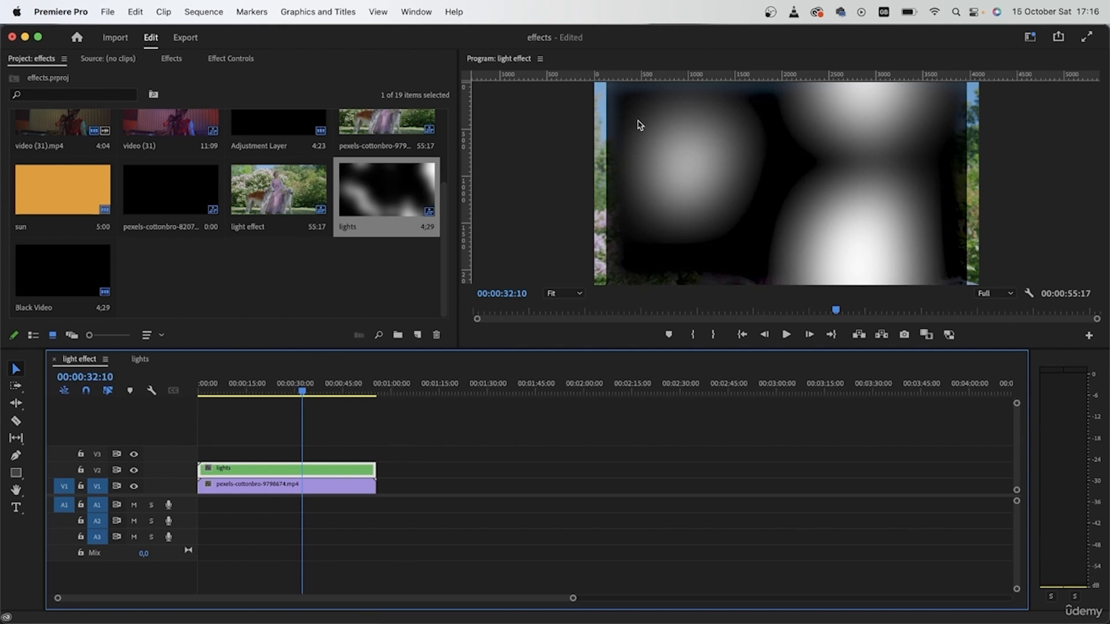
Step: Scale the lights clip to 133 and set its blend mode to Screen
{"action": "left_click", "coordinate": [231, 59]}
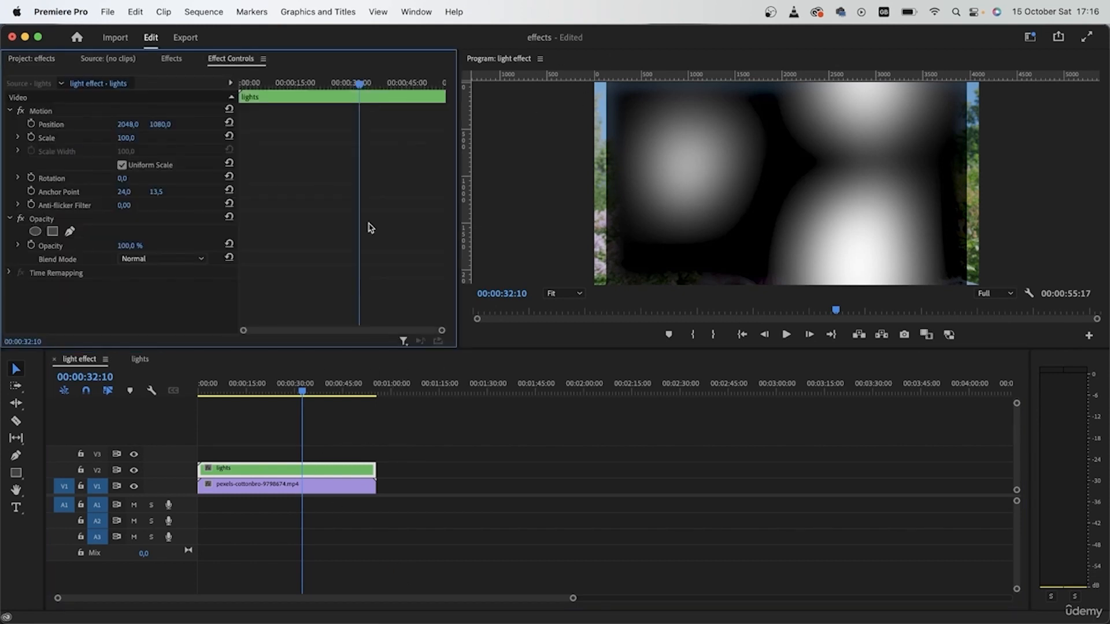
{"action": "left_click_drag", "start_coordinate": [132, 139], "coordinate": [126, 138]}
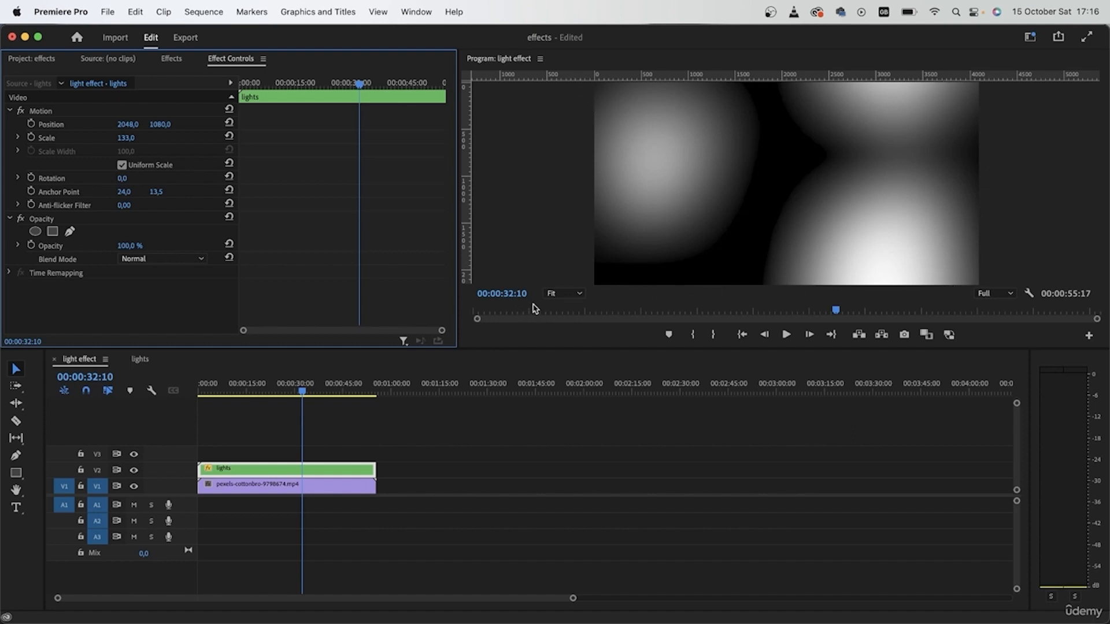
{"action": "left_click", "coordinate": [149, 259]}
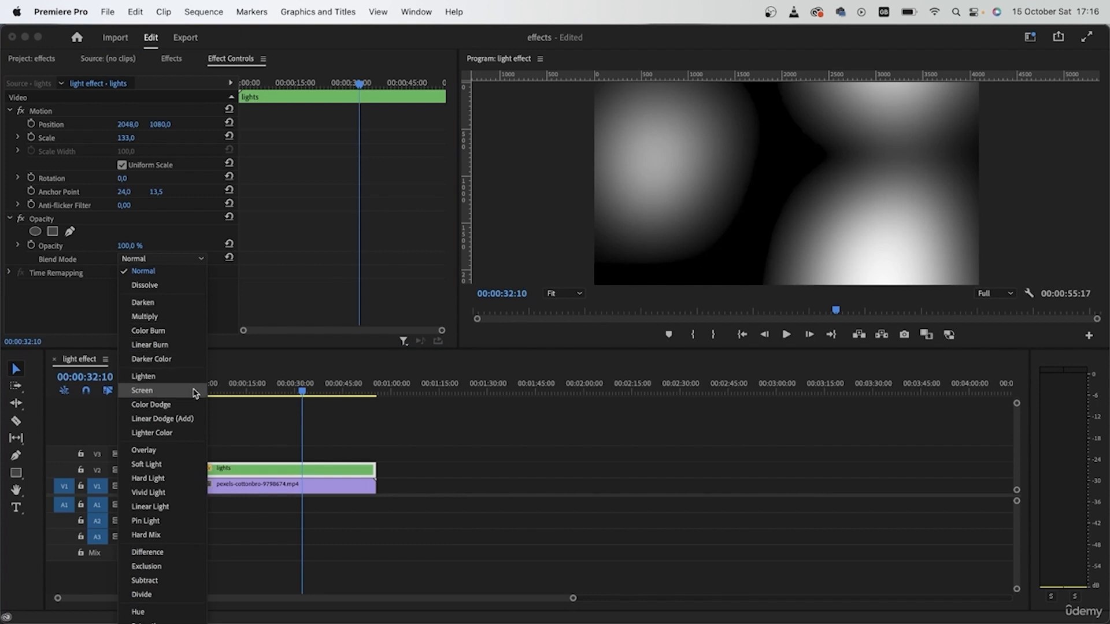
{"action": "left_click", "coordinate": [156, 390]}
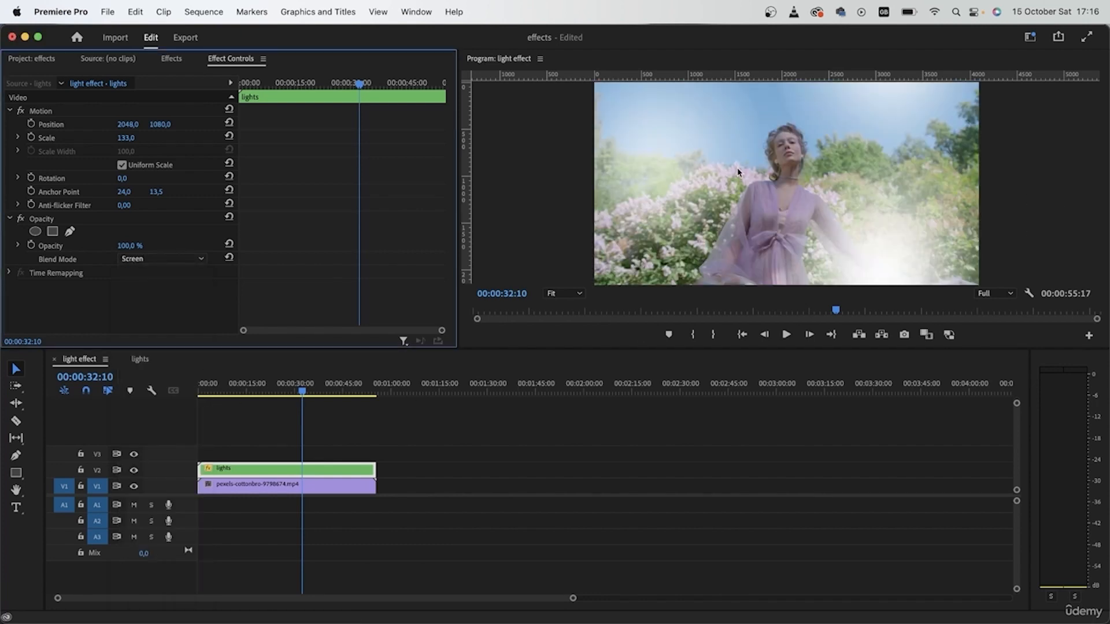
Step: Enable High Quality Playback in the Program Monitor and play the light effect sequence from the start
{"action": "left_click_drag", "start_coordinate": [284, 384], "coordinate": [149, 370]}
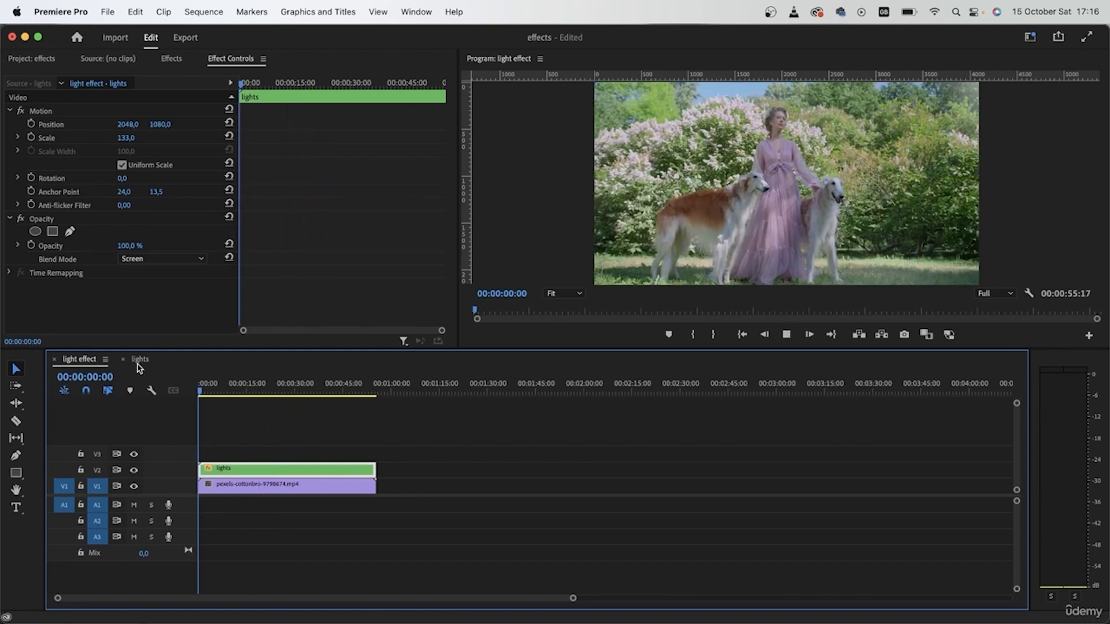
{"action": "key", "text": "space"}
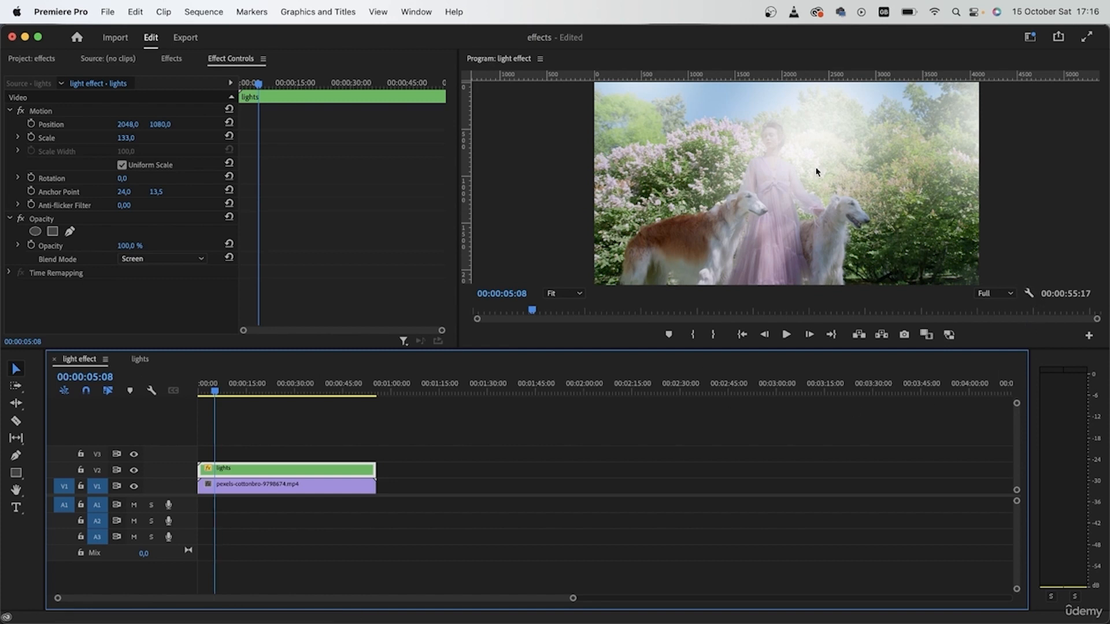
{"action": "left_click", "coordinate": [1030, 293]}
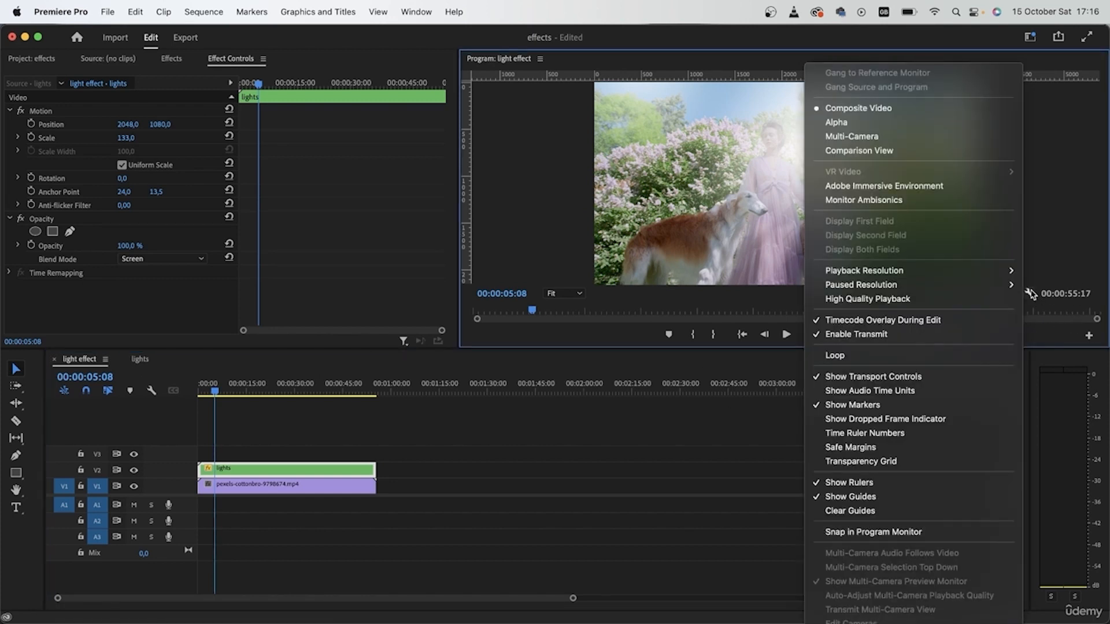
{"action": "left_click", "coordinate": [887, 299]}
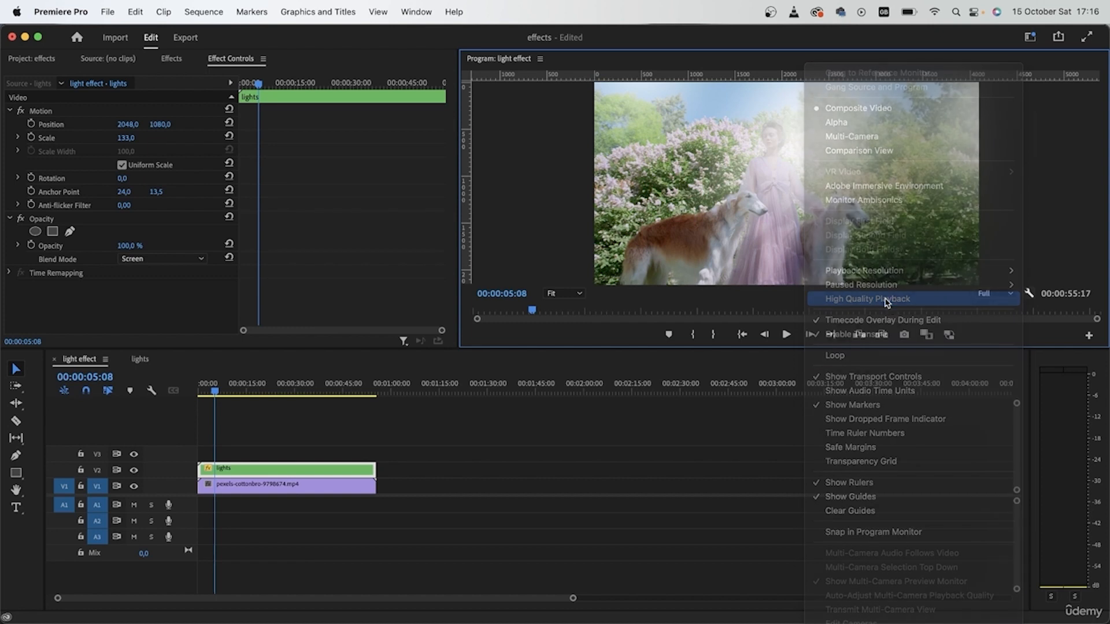
{"action": "left_click", "coordinate": [278, 434]}
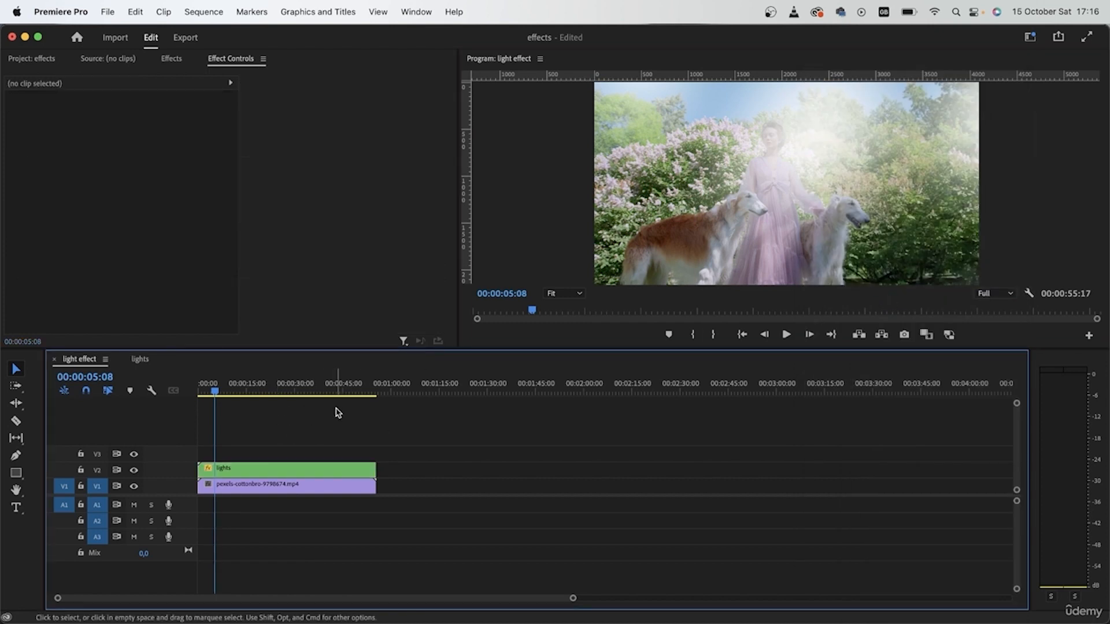
{"action": "key", "text": "space"}
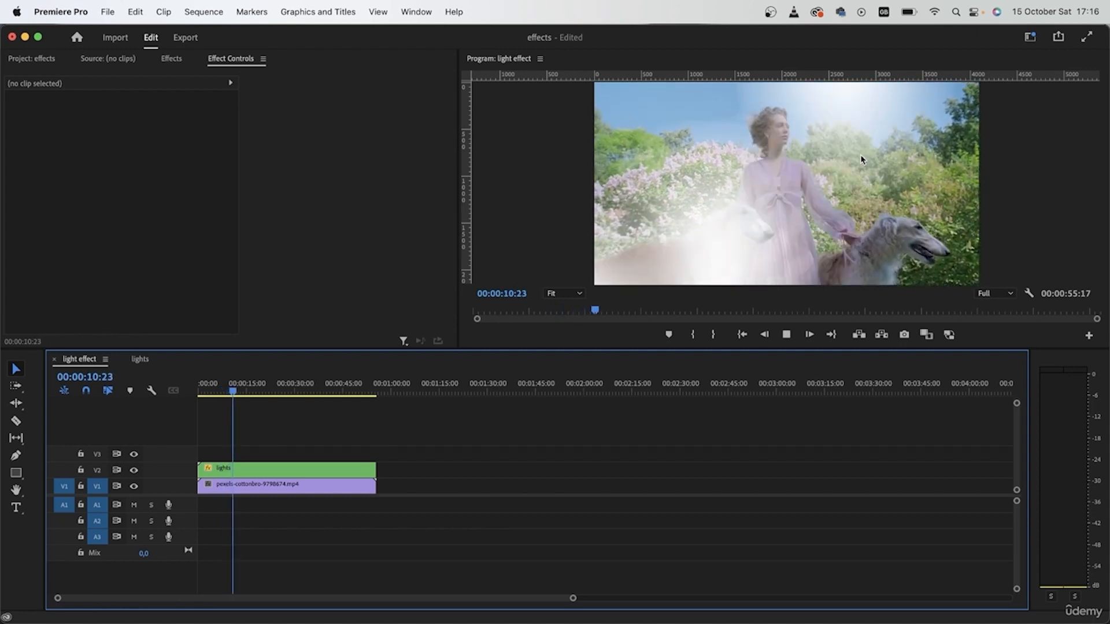
Step: Open the lights sequence and raise the Gaussian Blur blurriness on the Black Video clip to 10
{"action": "key", "text": "space"}
{"action": "mouse_move", "coordinate": [258, 393]}
{"action": "left_mouse_down"}
{"action": "mouse_move", "coordinate": [308, 394]}
{"action": "mouse_move", "coordinate": [274, 395]}
{"action": "left_mouse_up"}
{"action": "left_click", "coordinate": [140, 360]}
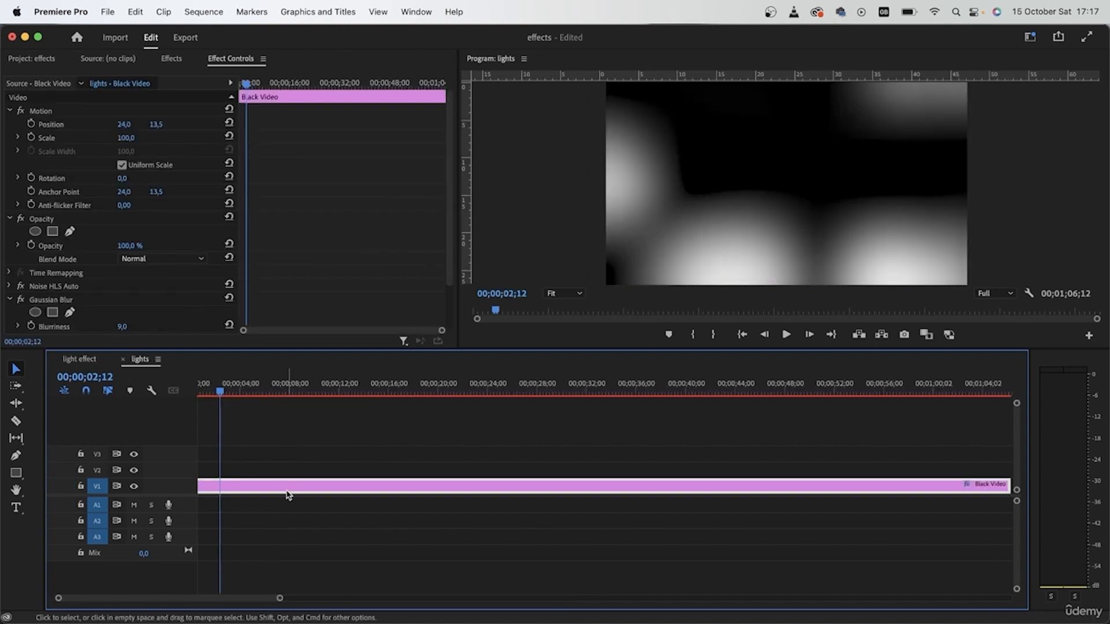
{"action": "scroll", "coordinate": [178, 317], "scroll_direction": "down", "scroll_amount": 4}
{"action": "left_click_drag", "start_coordinate": [121, 273], "coordinate": [136, 276]}
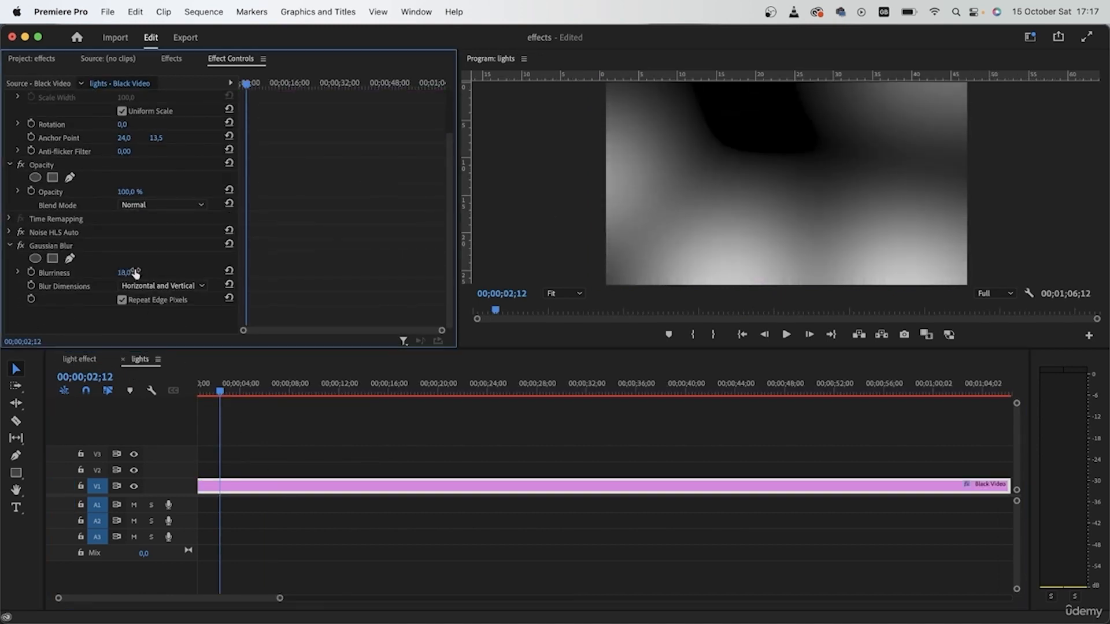
Step: Return to the light effect sequence and apply the Tint effect to the lights clip on V2
{"action": "left_click", "coordinate": [79, 360]}
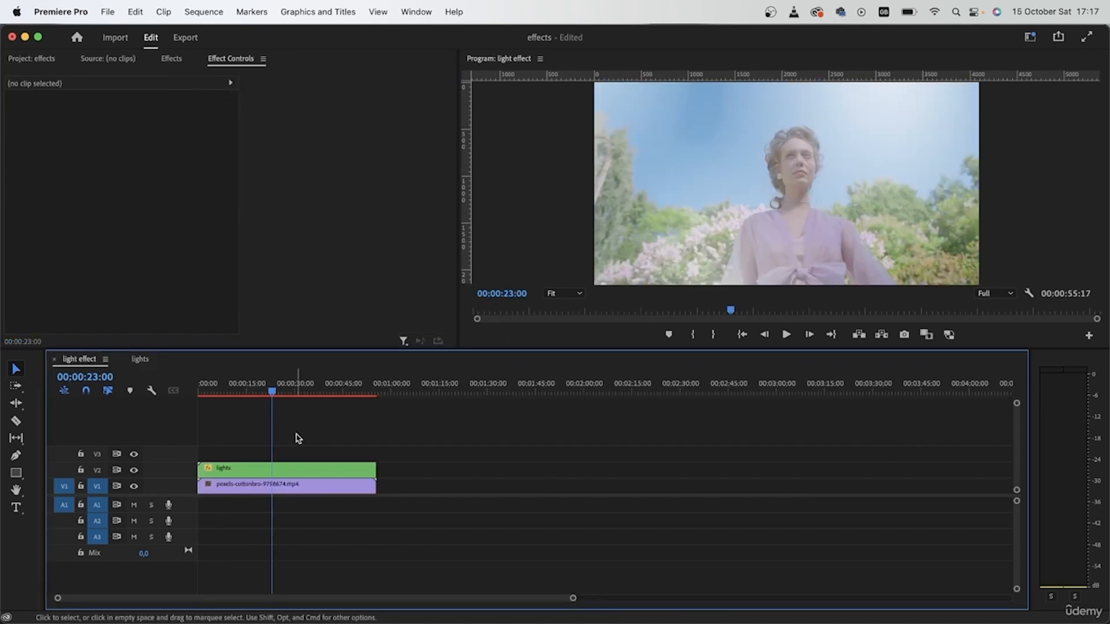
{"action": "left_click_drag", "start_coordinate": [272, 391], "coordinate": [302, 392]}
{"action": "left_click", "coordinate": [171, 58]}
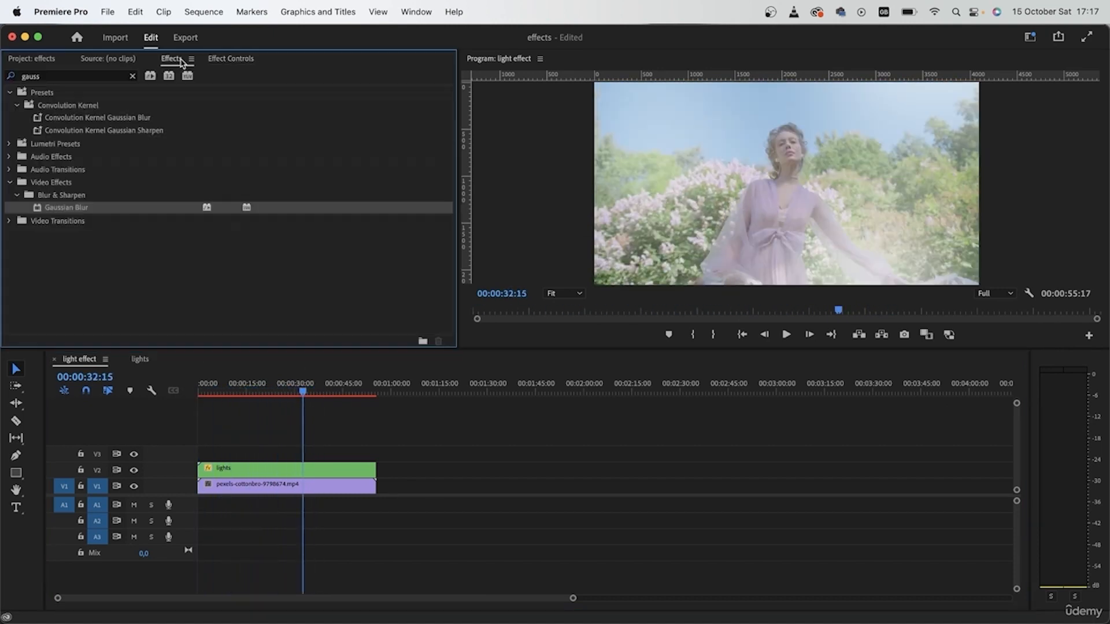
{"action": "left_click", "coordinate": [134, 77]}
{"action": "type", "text": "tint"}
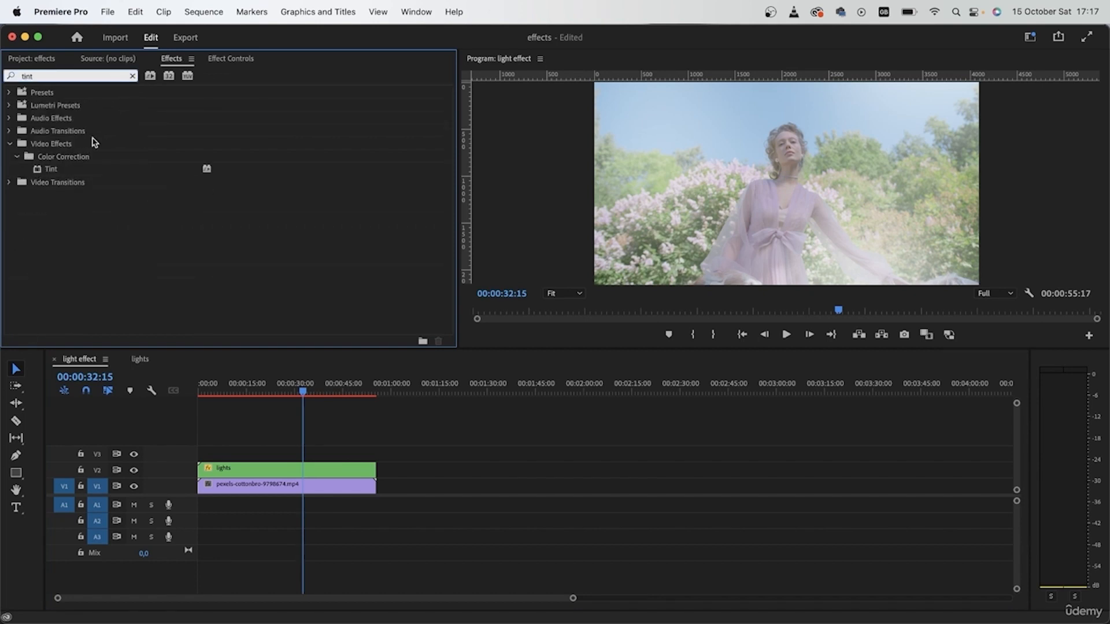
{"action": "left_click_drag", "start_coordinate": [59, 169], "coordinate": [253, 470]}
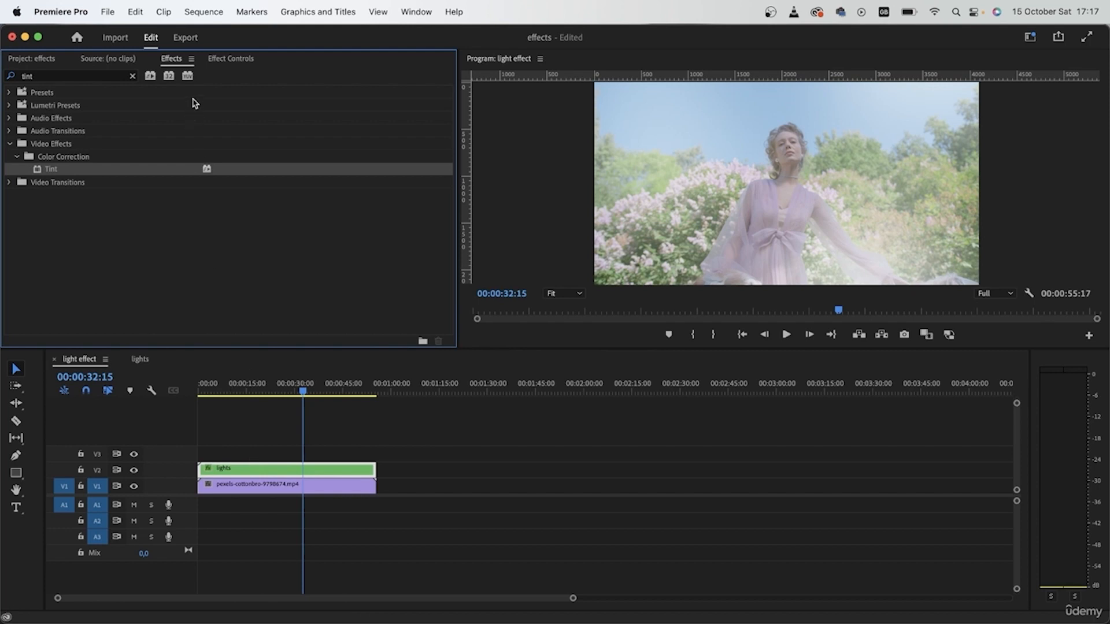
Step: Set the Tint effect's Map White To color to orange
{"action": "left_click", "coordinate": [235, 59]}
{"action": "scroll", "coordinate": [271, 263], "scroll_direction": "down", "scroll_amount": 3}
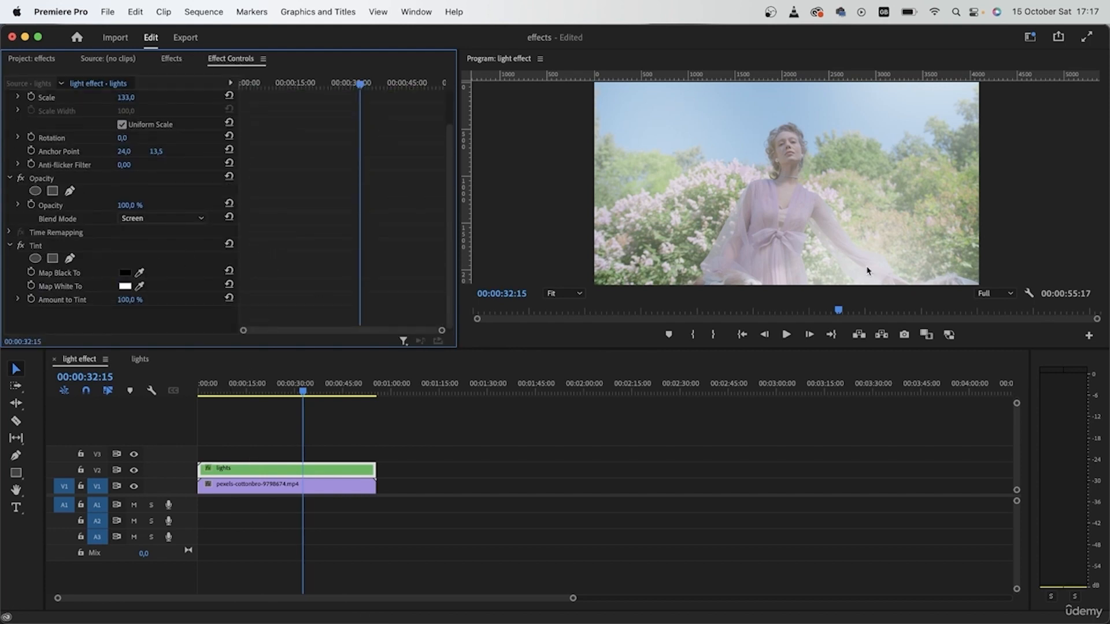
{"action": "left_click", "coordinate": [131, 286]}
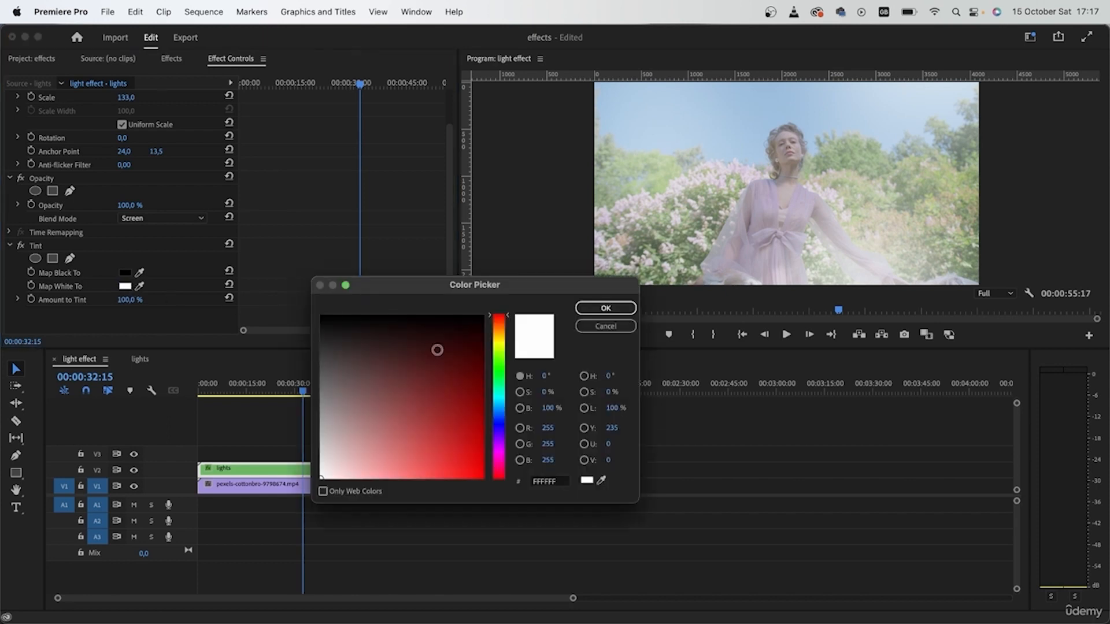
{"action": "left_click", "coordinate": [501, 325]}
{"action": "left_click_drag", "start_coordinate": [459, 462], "coordinate": [455, 488]}
{"action": "left_click", "coordinate": [605, 309]}
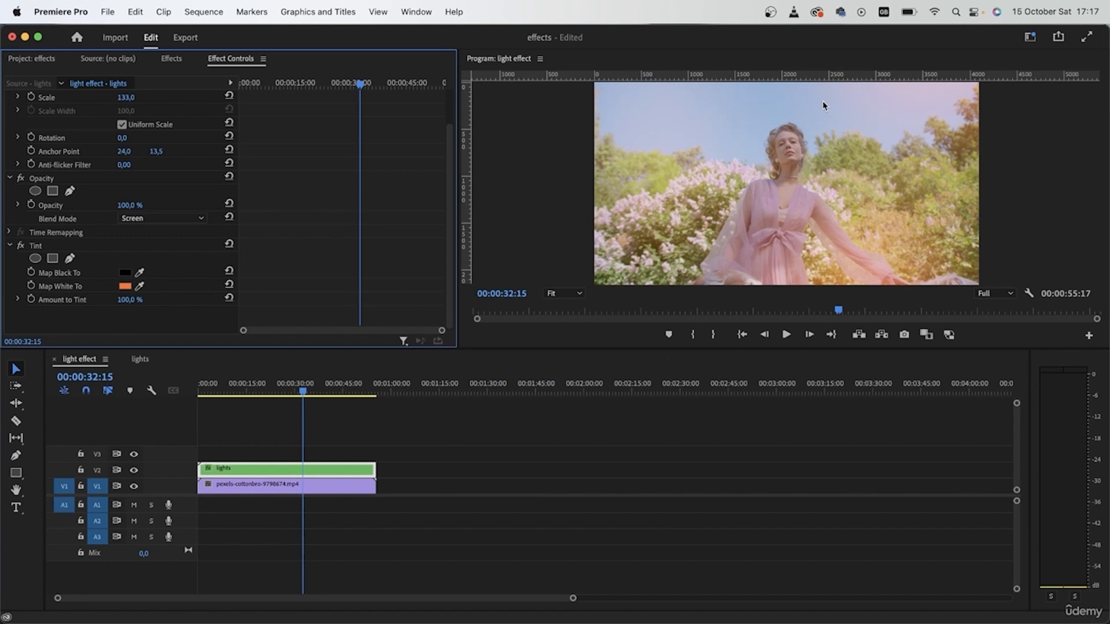
Step: Reduce the Tint effect's Amount to Tint to 79%
{"action": "left_click_drag", "start_coordinate": [326, 388], "coordinate": [342, 390]}
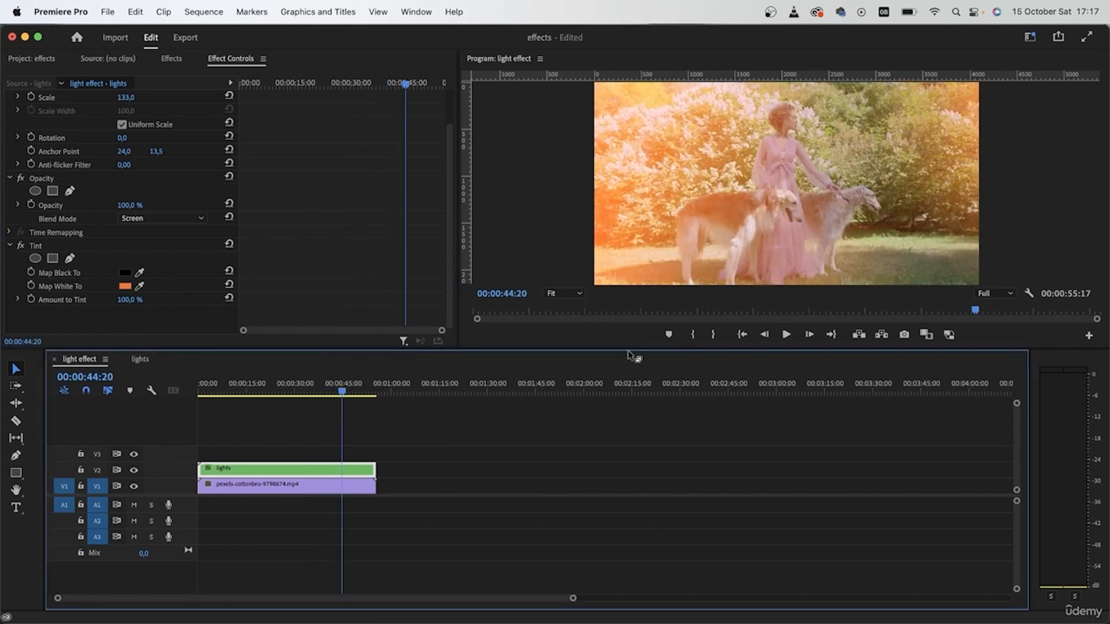
{"action": "left_click_drag", "start_coordinate": [353, 399], "coordinate": [236, 404]}
{"action": "left_click", "coordinate": [108, 304]}
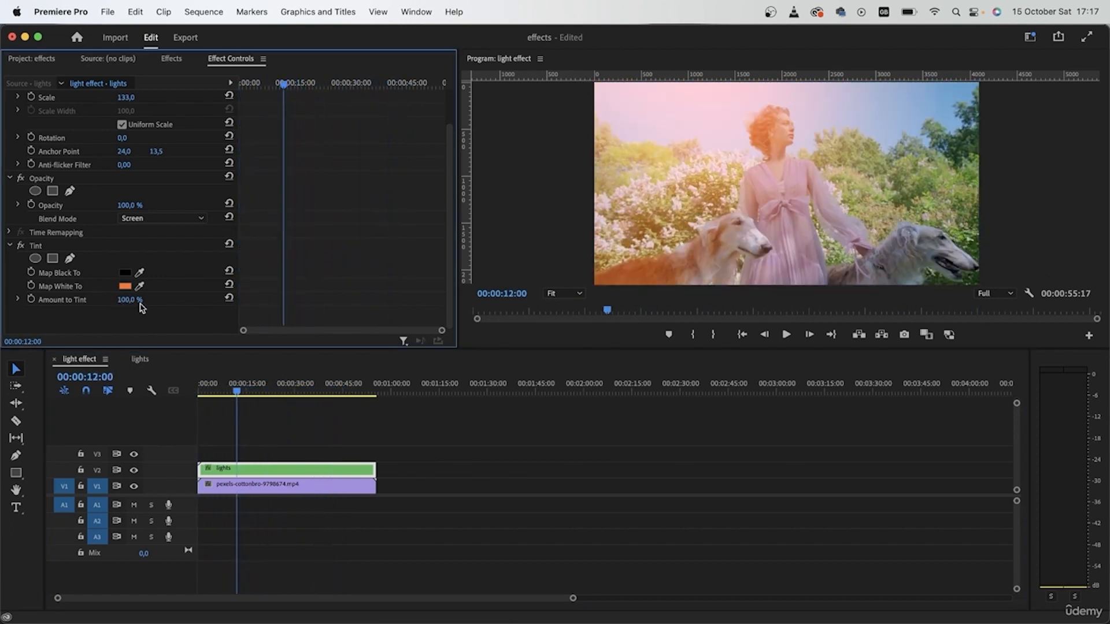
{"action": "left_click_drag", "start_coordinate": [135, 304], "coordinate": [114, 303]}
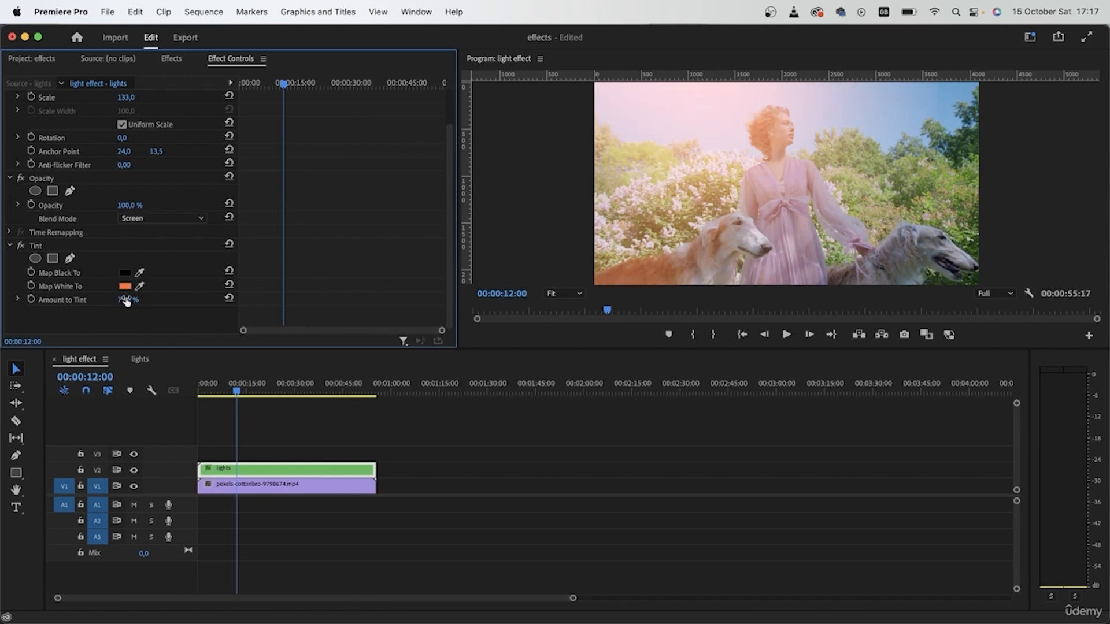
Step: Duplicate the tinted lights clip onto track V3
{"action": "left_click_drag", "start_coordinate": [307, 391], "coordinate": [329, 391]}
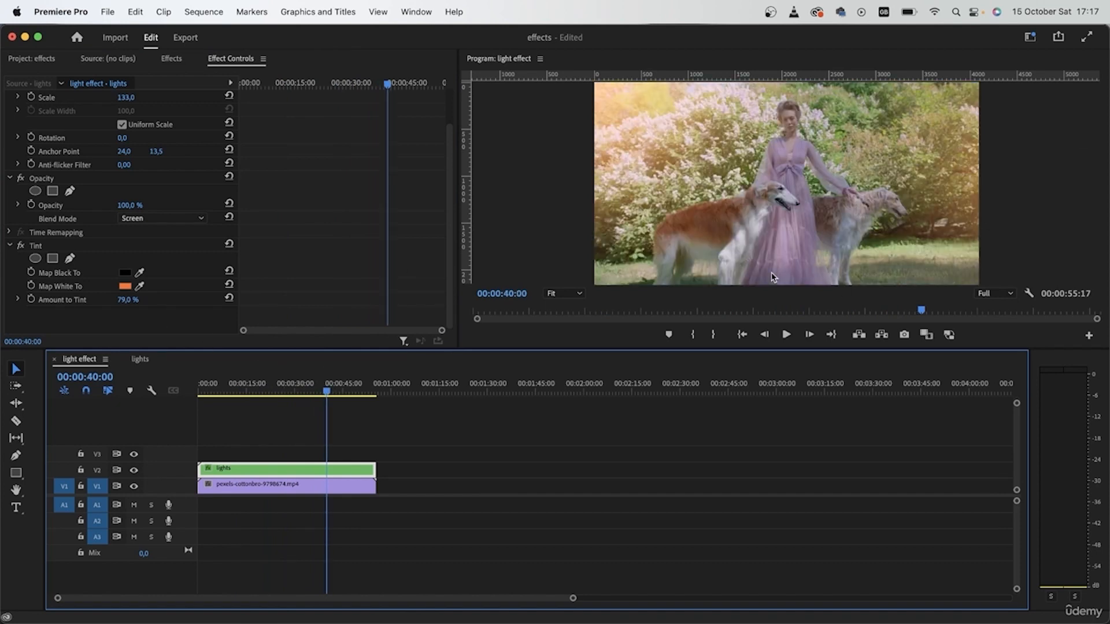
{"action": "left_click_drag", "start_coordinate": [334, 399], "coordinate": [284, 400]}
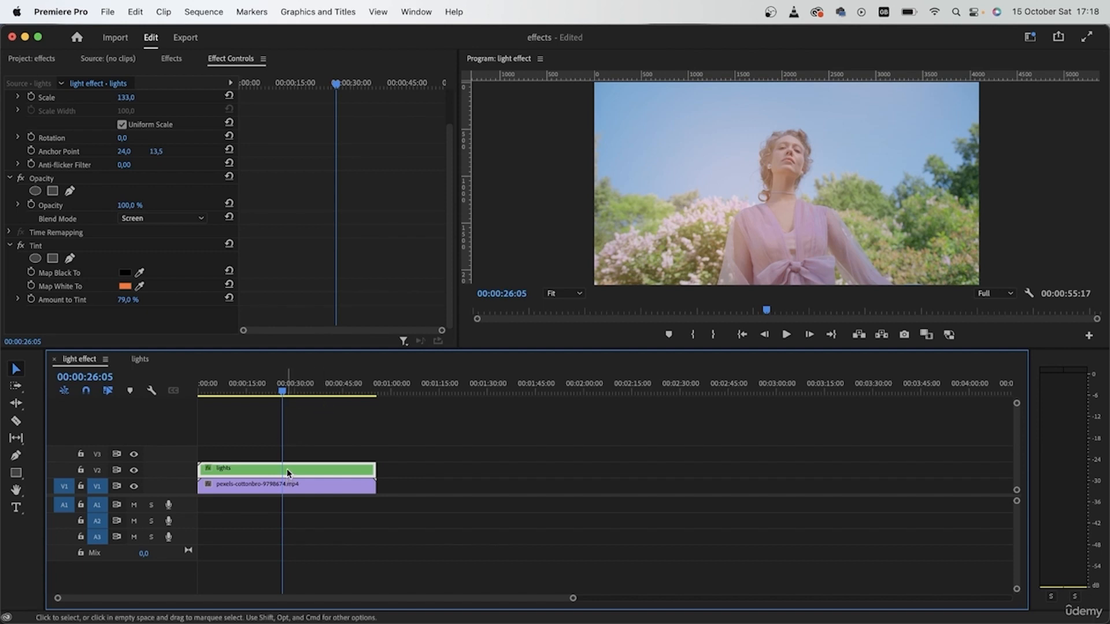
{"action": "left_click_drag", "start_coordinate": [286, 470], "coordinate": [298, 458]}
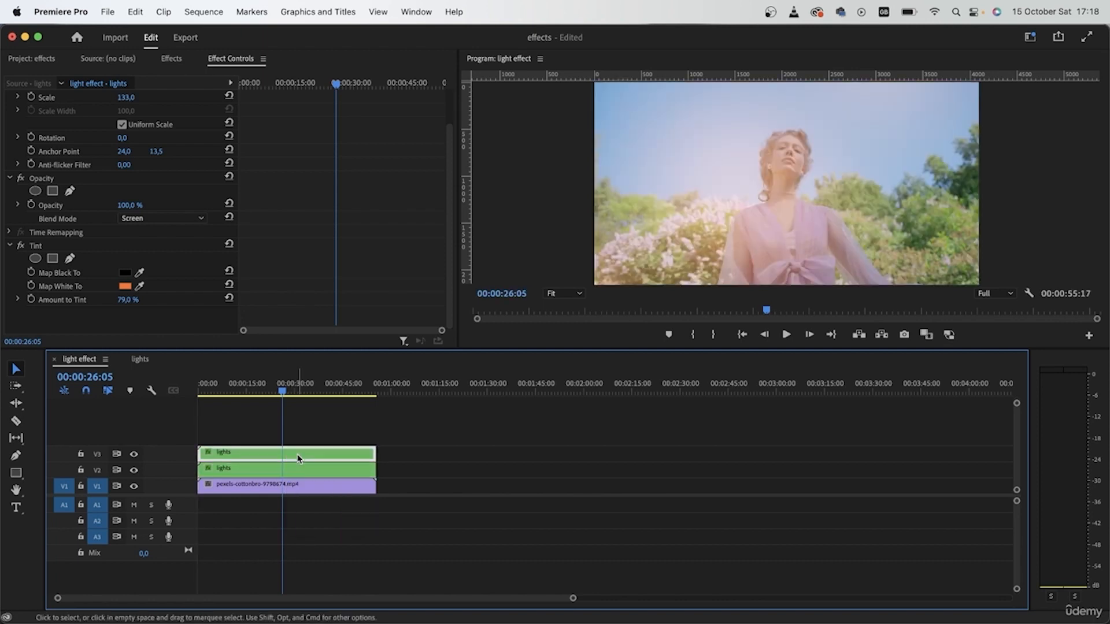
Step: Change the V3 copy's Map White To color to red, FF2B2B
{"action": "left_click", "coordinate": [125, 285]}
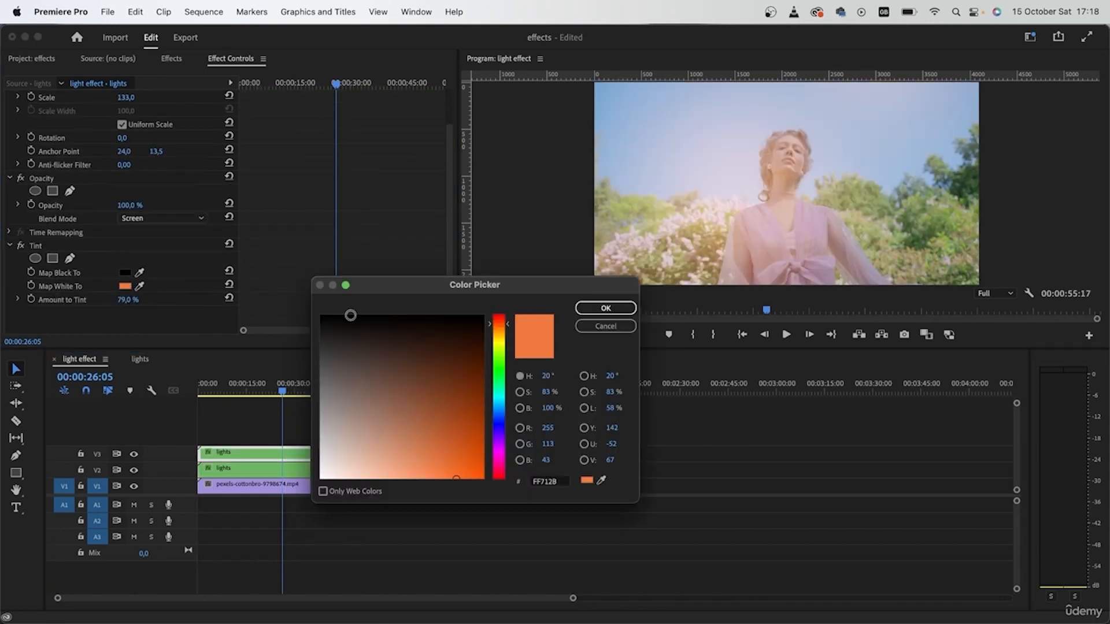
{"action": "left_click", "coordinate": [498, 313]}
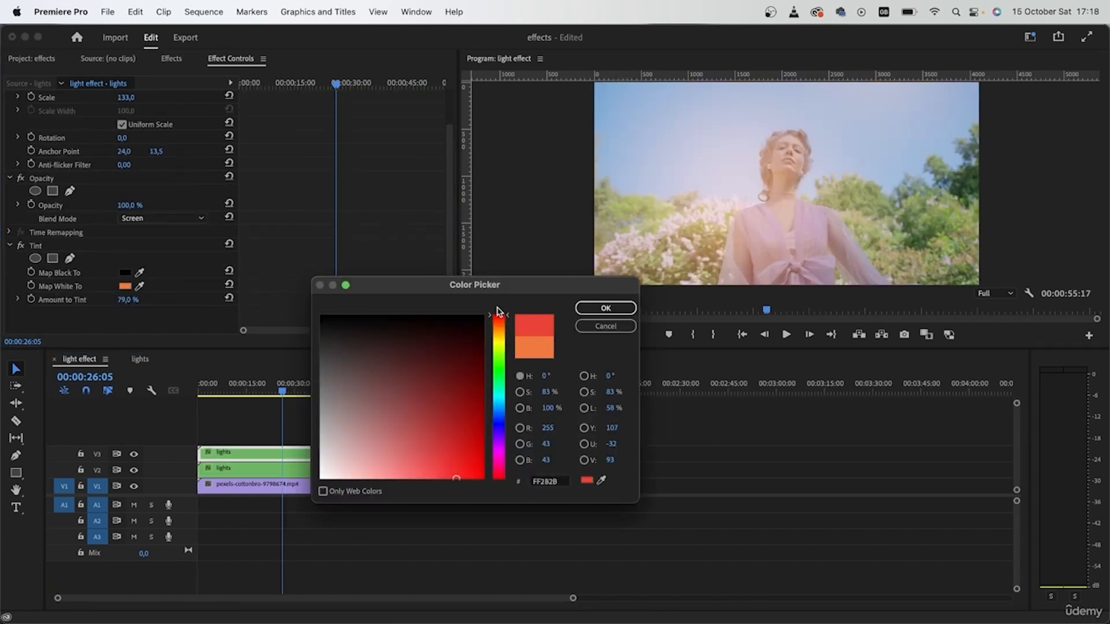
{"action": "left_click", "coordinate": [603, 308]}
Step: Rotate the V3 lights copy by 180 degrees
{"action": "scroll", "coordinate": [212, 240], "scroll_direction": "up", "scroll_amount": 2}
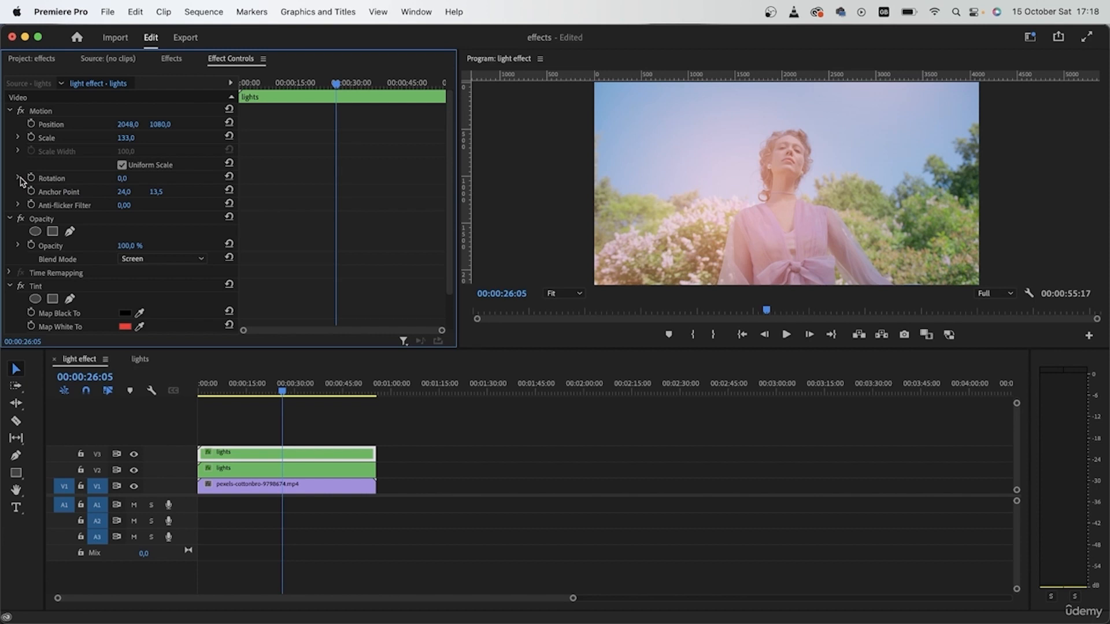
{"action": "left_click", "coordinate": [128, 176]}
{"action": "type", "text": "180"}
{"action": "key", "text": "Return"}
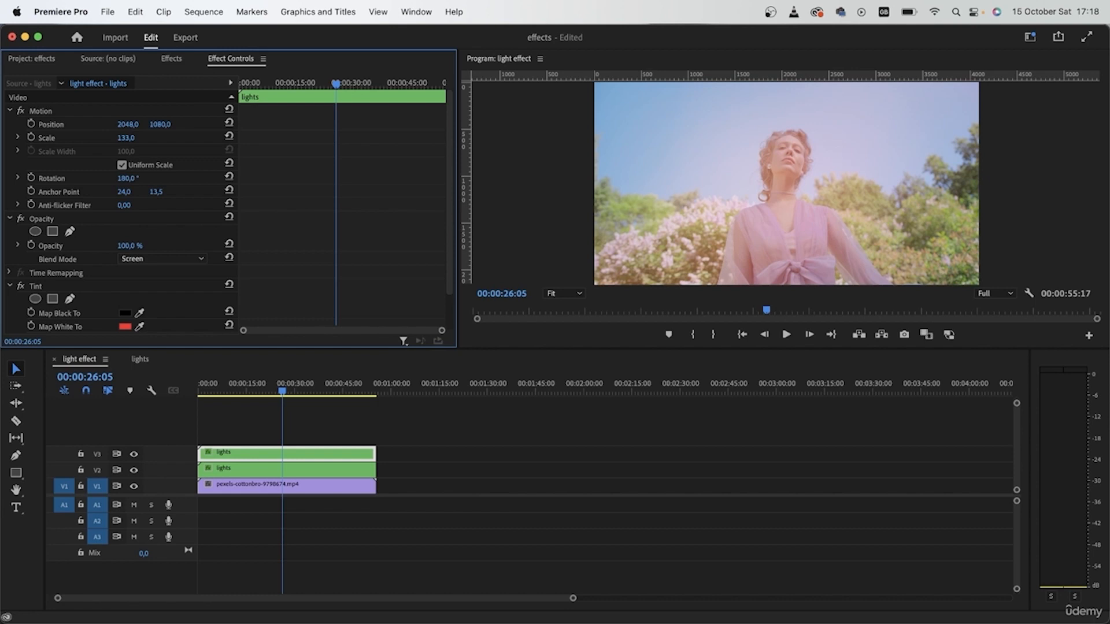
Step: Toggle visibility of tracks V3 and V2 off and on to compare the overlays
{"action": "left_click_drag", "start_coordinate": [301, 386], "coordinate": [337, 387]}
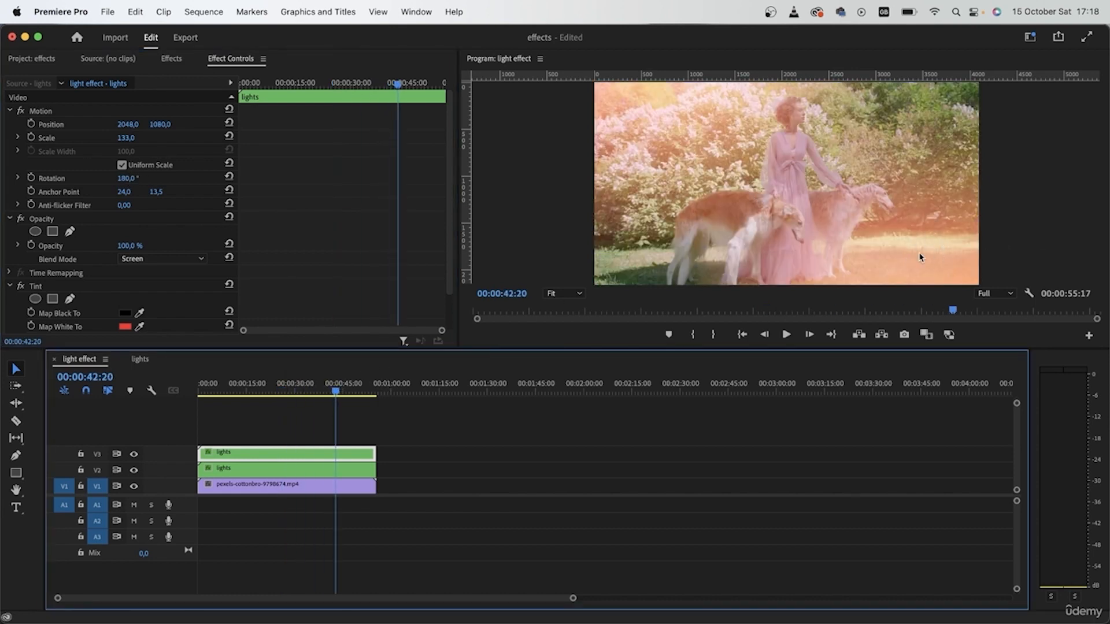
{"action": "left_click", "coordinate": [133, 456]}
{"action": "left_click", "coordinate": [133, 455]}
{"action": "left_click", "coordinate": [133, 471]}
{"action": "left_click", "coordinate": [133, 470]}
{"action": "mouse_move", "coordinate": [336, 392]}
{"action": "left_mouse_down"}
{"action": "mouse_move", "coordinate": [259, 390]}
{"action": "mouse_move", "coordinate": [347, 392]}
{"action": "mouse_move", "coordinate": [332, 401]}
{"action": "left_mouse_up"}
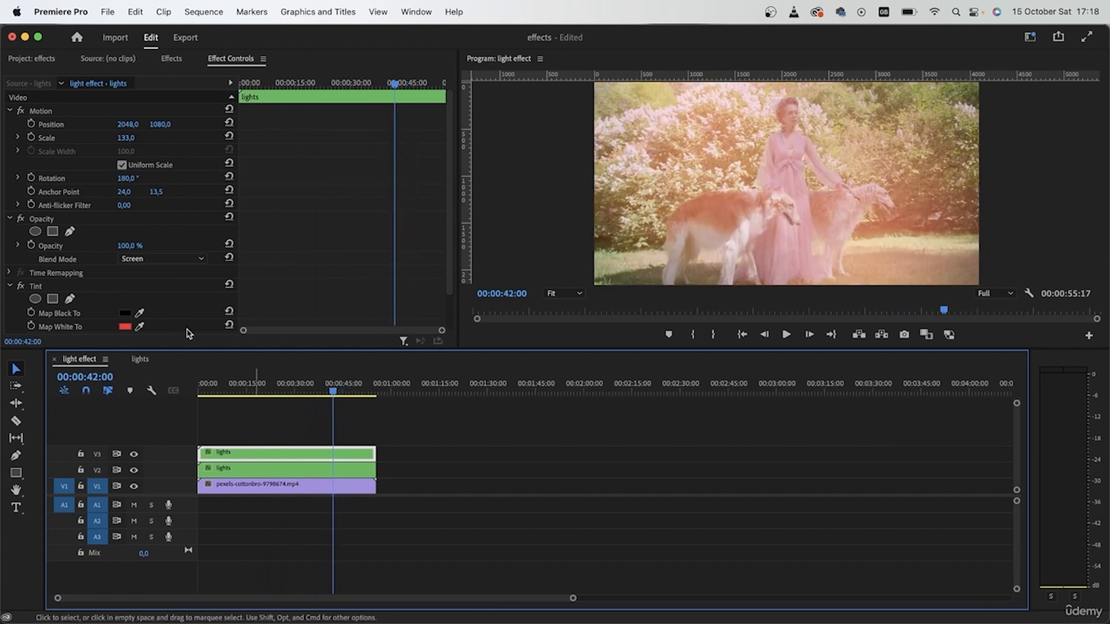
Step: Set the V3 copy's scale to 131 and its horizontal position to 2009
{"action": "left_click_drag", "start_coordinate": [123, 138], "coordinate": [122, 140]}
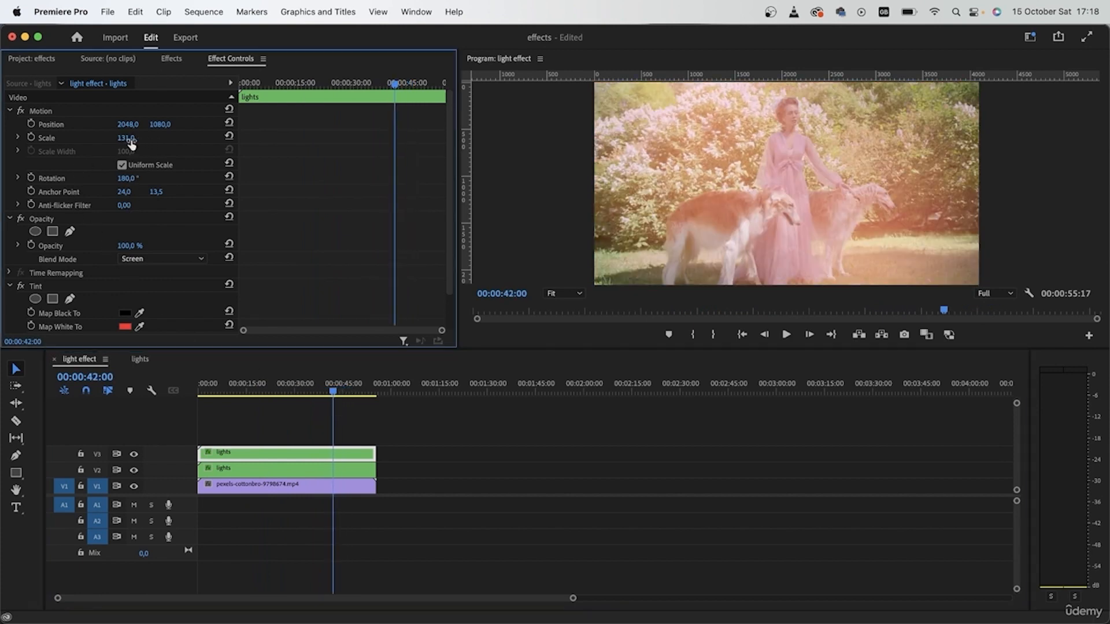
{"action": "left_click_drag", "start_coordinate": [333, 392], "coordinate": [278, 391]}
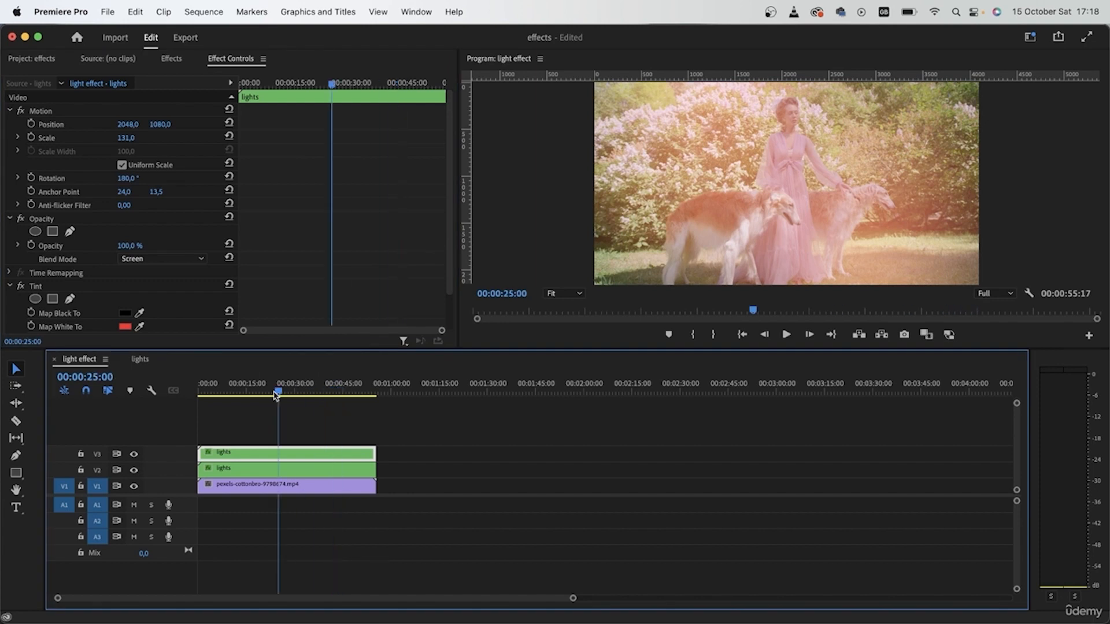
{"action": "left_click_drag", "start_coordinate": [128, 124], "coordinate": [123, 124]}
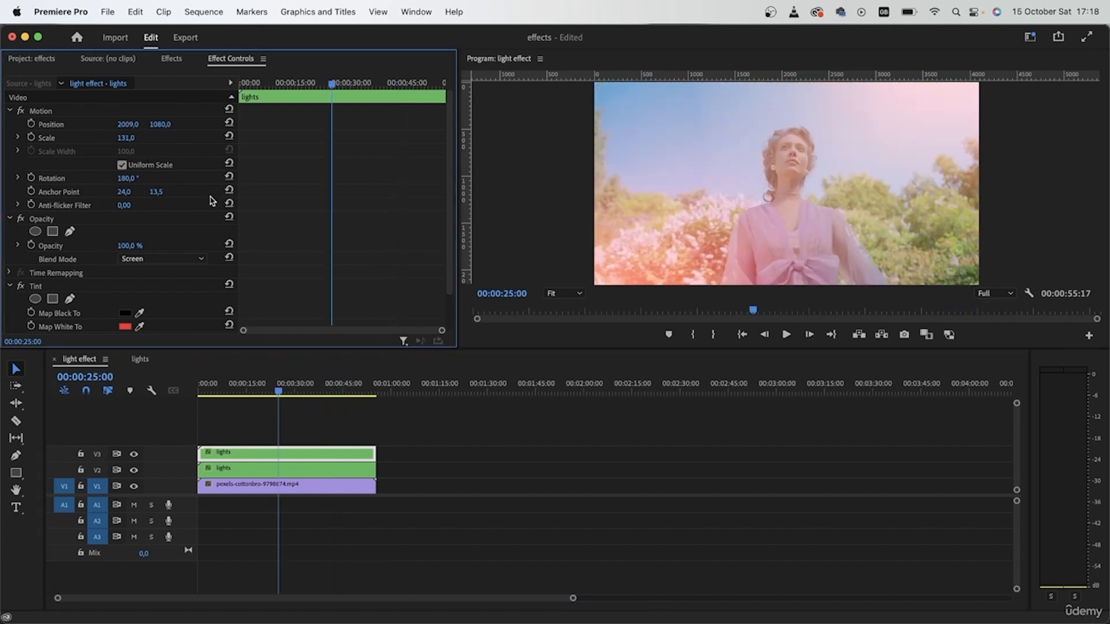
Step: Select both lights clips and nest them into a sequence named leaks
{"action": "left_click_drag", "start_coordinate": [290, 388], "coordinate": [208, 389]}
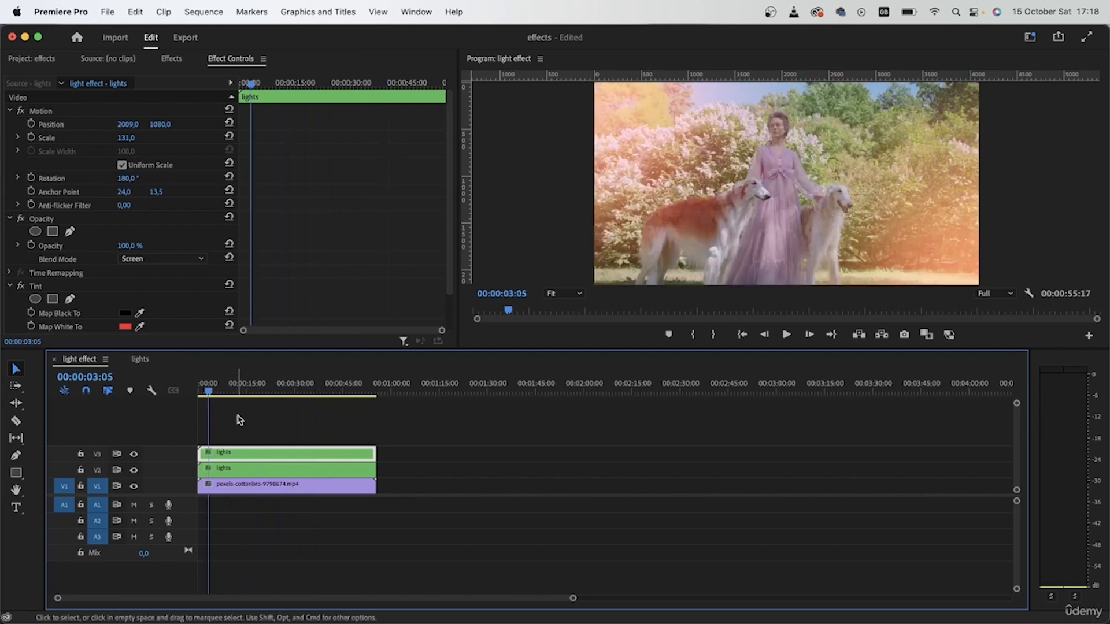
{"action": "left_click", "coordinate": [239, 415]}
{"action": "left_click_drag", "start_coordinate": [401, 424], "coordinate": [266, 467]}
{"action": "right_click", "coordinate": [266, 468]}
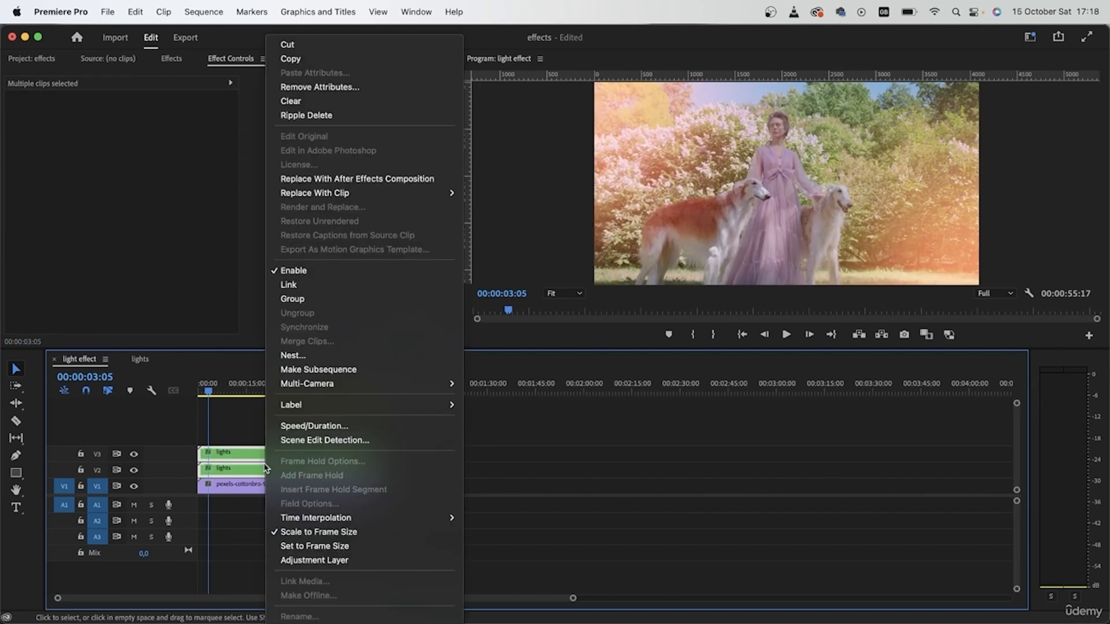
{"action": "left_click", "coordinate": [334, 355]}
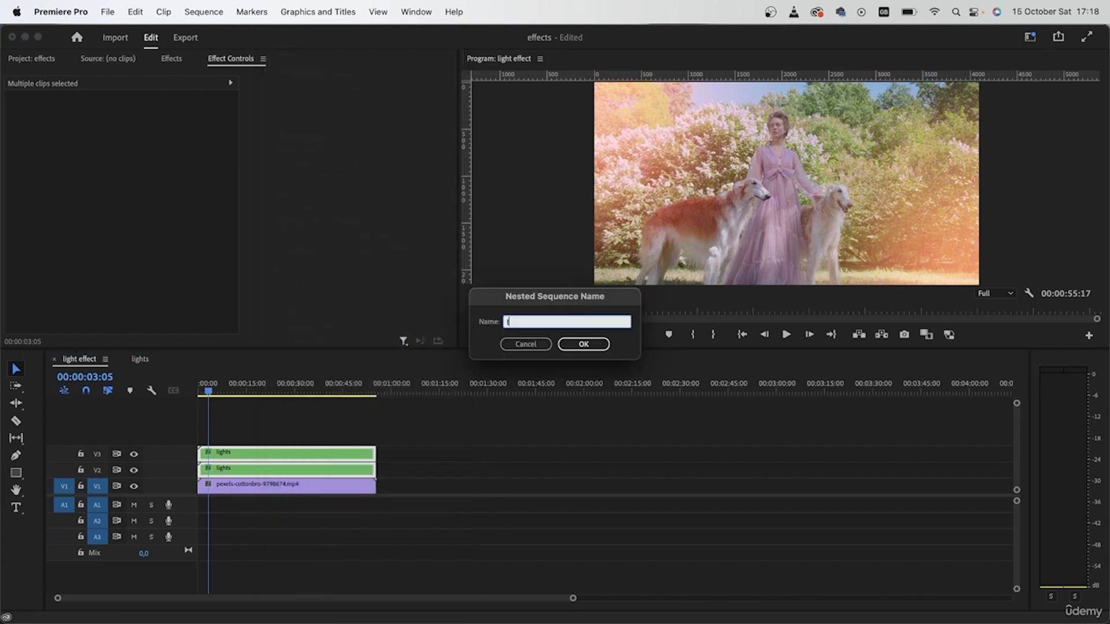
{"action": "key", "text": "Return"}
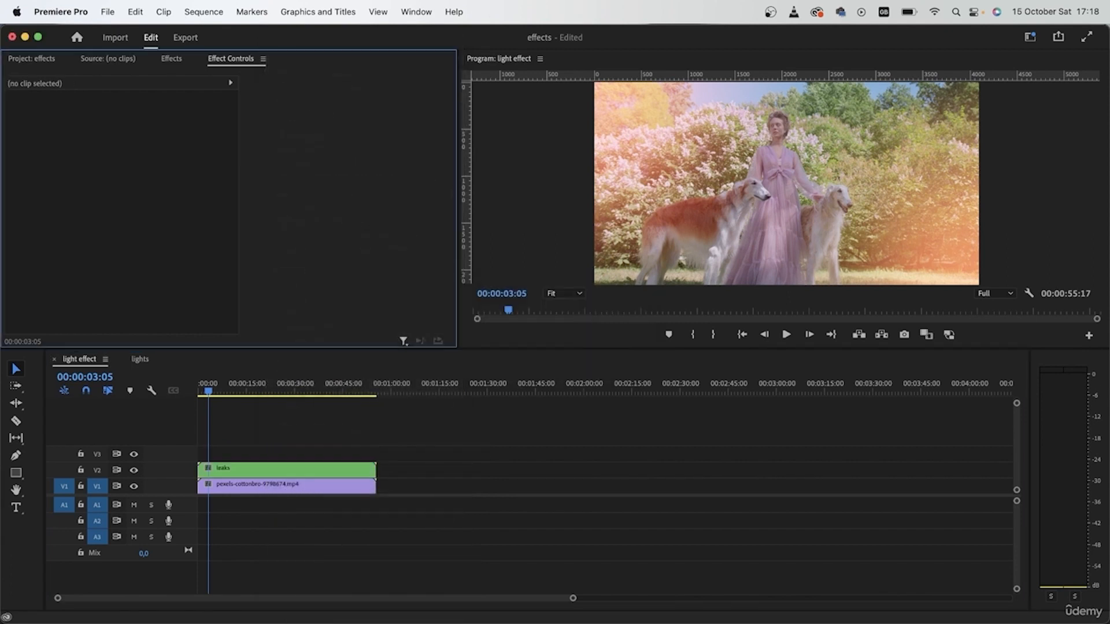
Step: Set the nested leaks clip's blend mode to Screen
{"action": "left_click", "coordinate": [268, 469]}
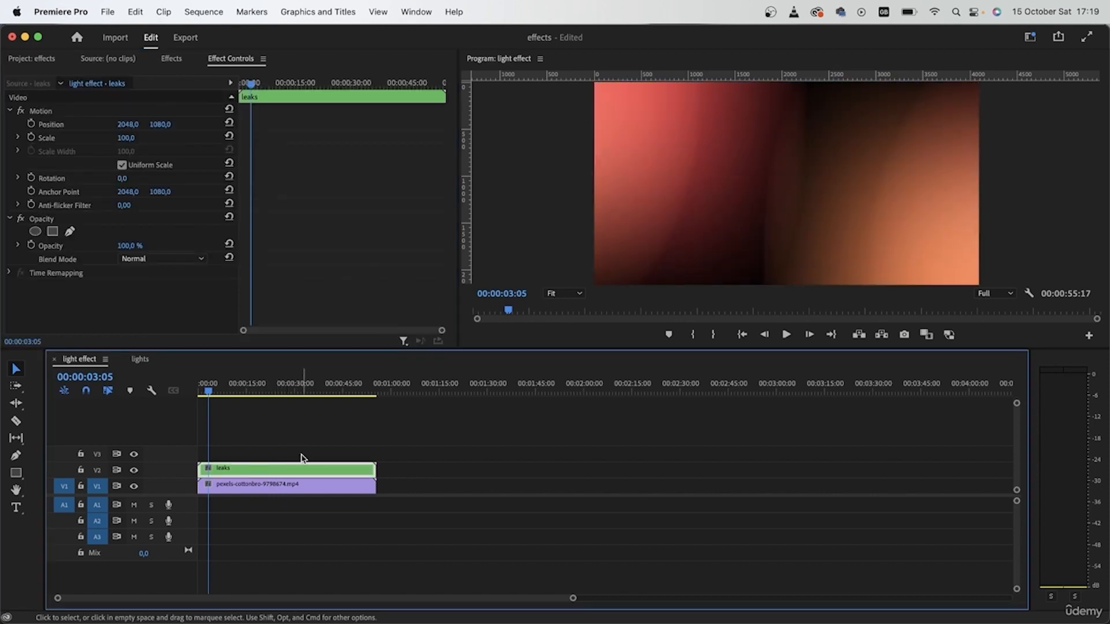
{"action": "left_click", "coordinate": [173, 260]}
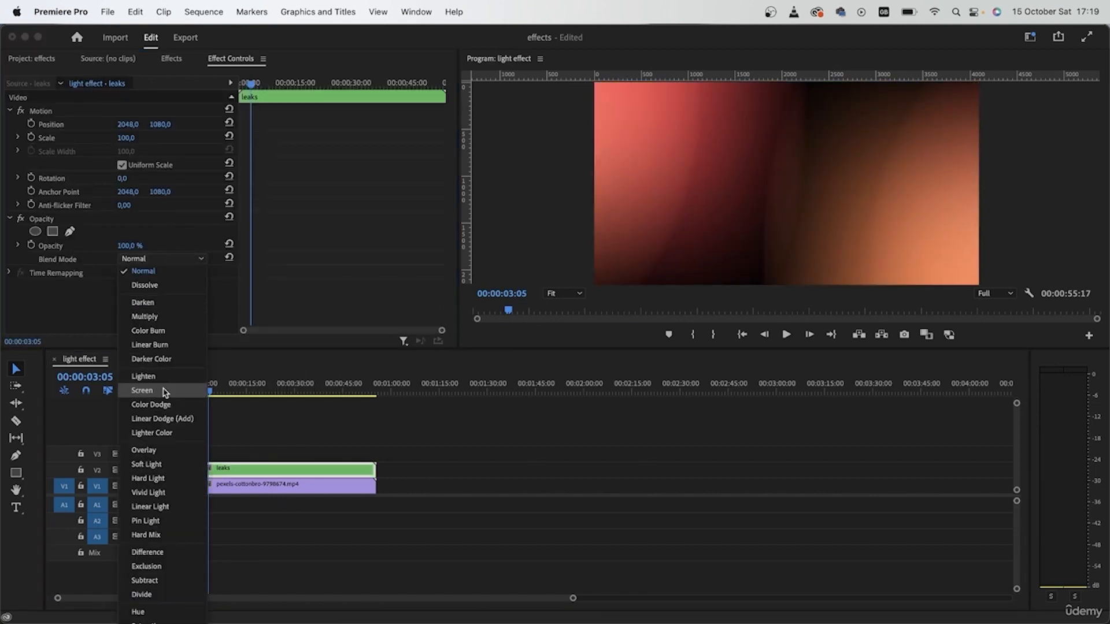
{"action": "left_click", "coordinate": [143, 391]}
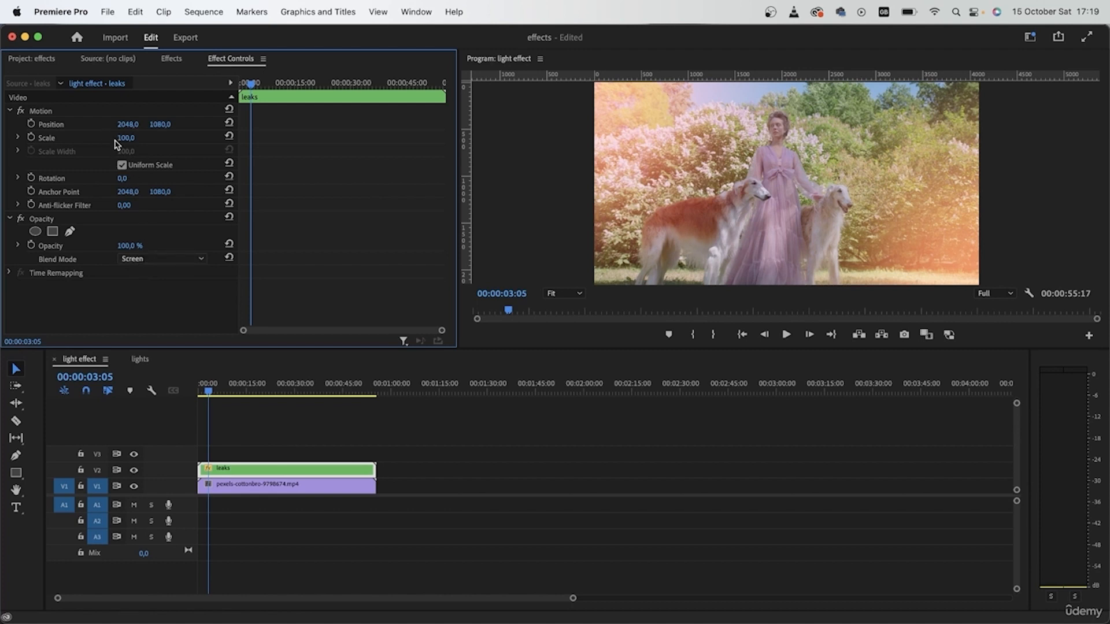
Step: Lower the leaks clip's opacity to 80% and play the sequence from the start
{"action": "left_click_drag", "start_coordinate": [130, 246], "coordinate": [100, 246]}
{"action": "left_click_drag", "start_coordinate": [249, 389], "coordinate": [336, 390]}
{"action": "left_click_drag", "start_coordinate": [139, 242], "coordinate": [143, 242]}
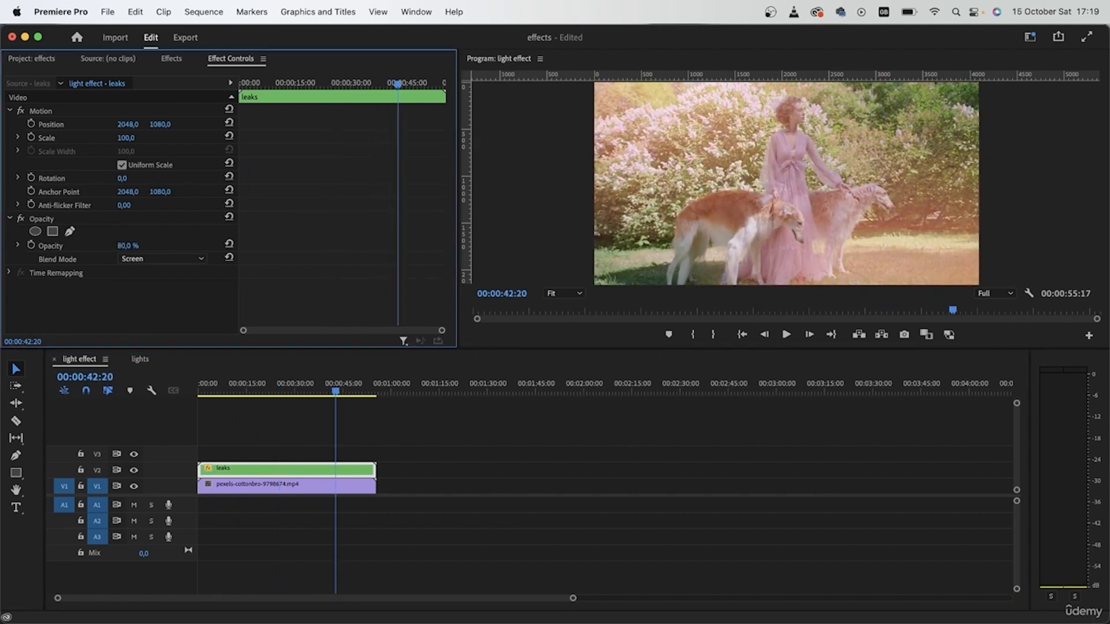
{"action": "left_click_drag", "start_coordinate": [352, 390], "coordinate": [188, 390]}
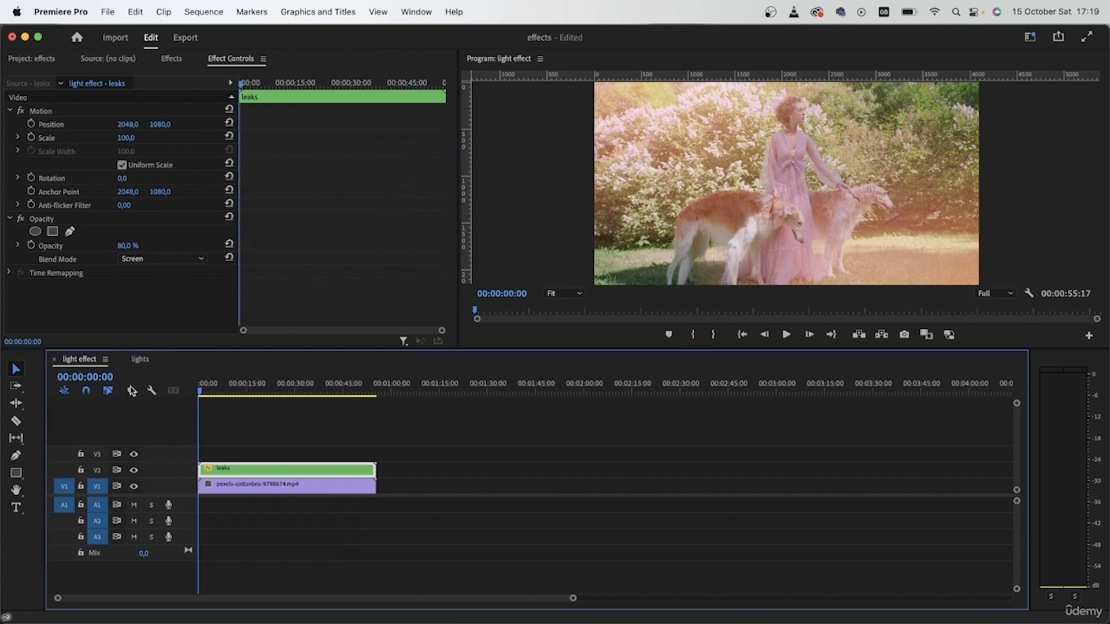
{"action": "key", "text": "space"}
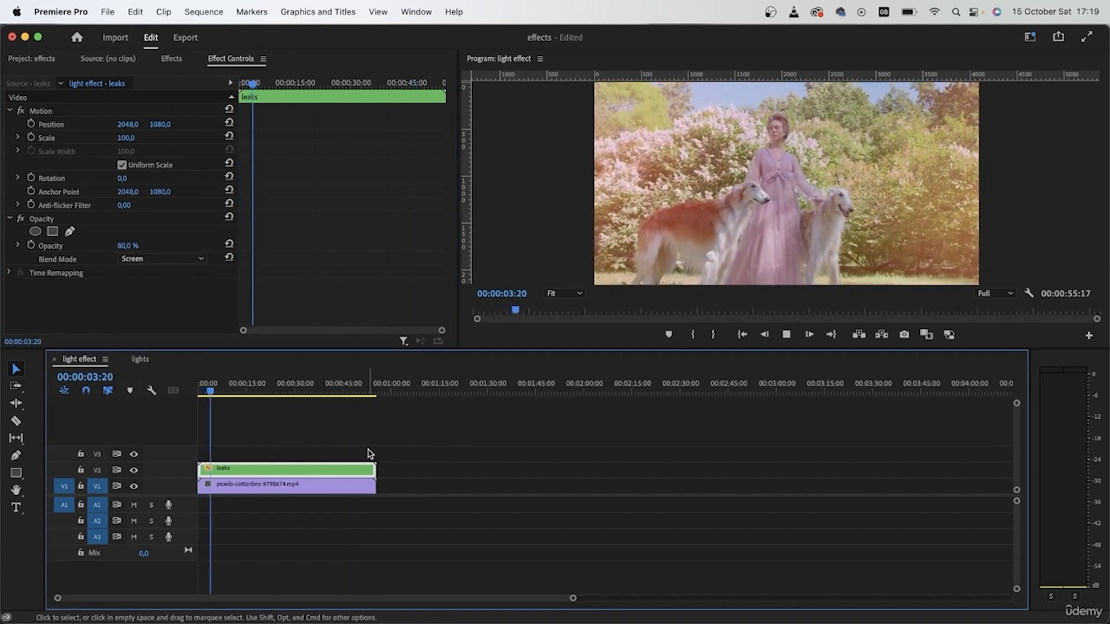